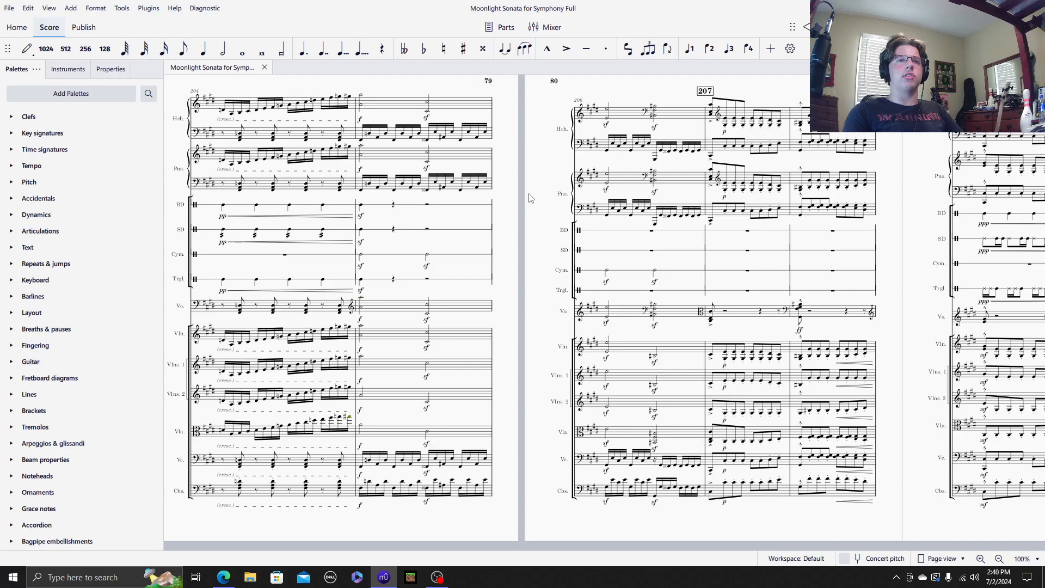
scroll(341, 154, left, 6)
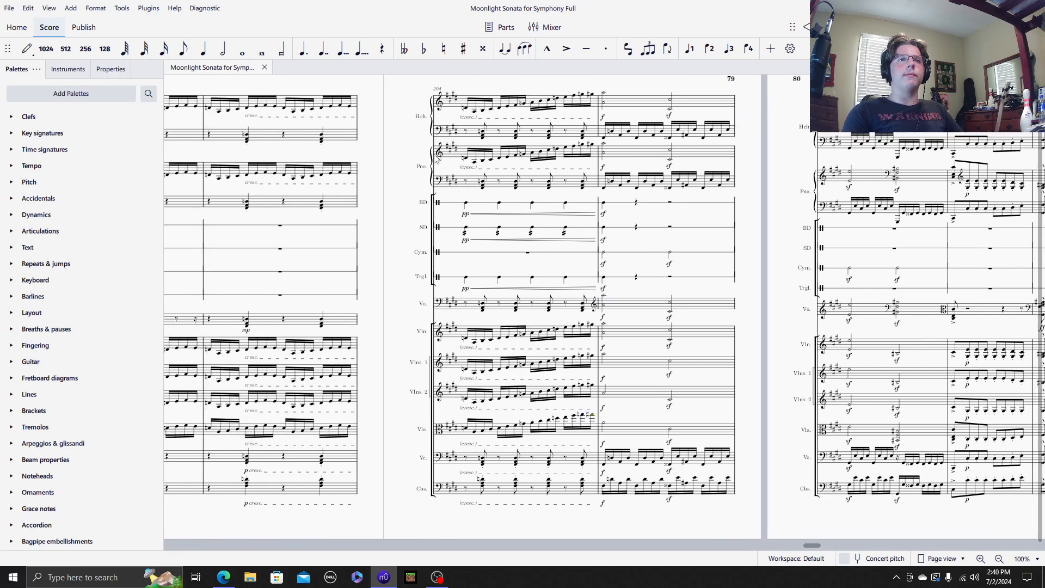
Step: Play back the harpsichord part on its own from measure 202
click(382, 109)
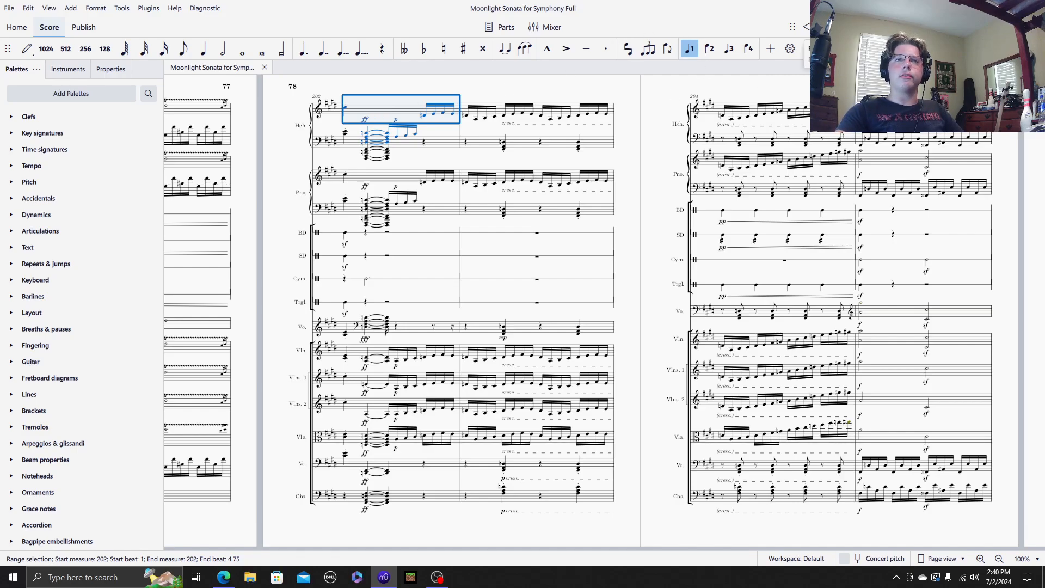
key(space)
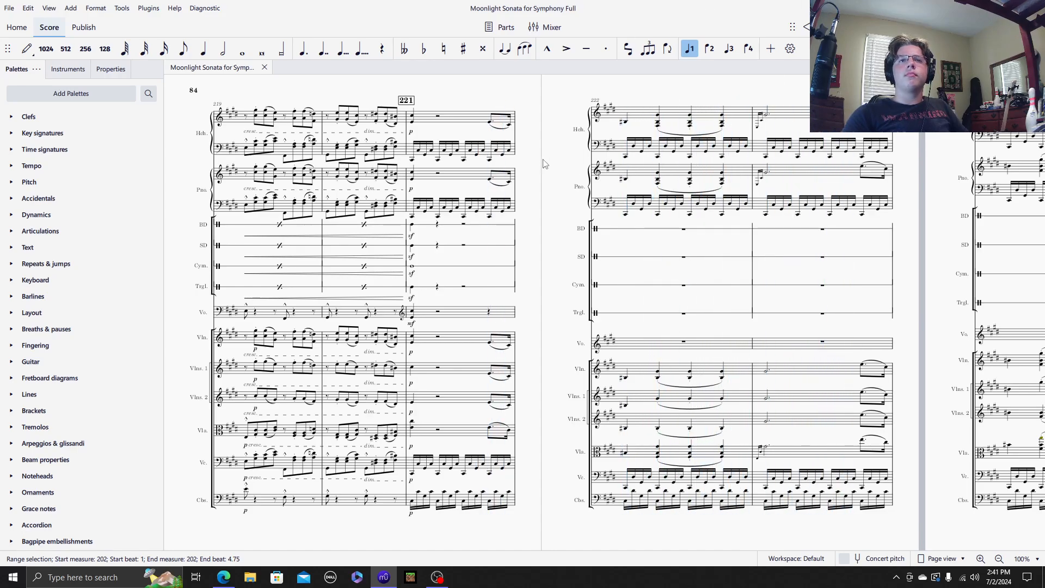
Step: Return to measure 202 and play back only the piano part from there
drag(544, 159, 1031, 104)
drag(283, 111, 602, 130)
drag(250, 112, 957, 101)
drag(534, 129, 895, 172)
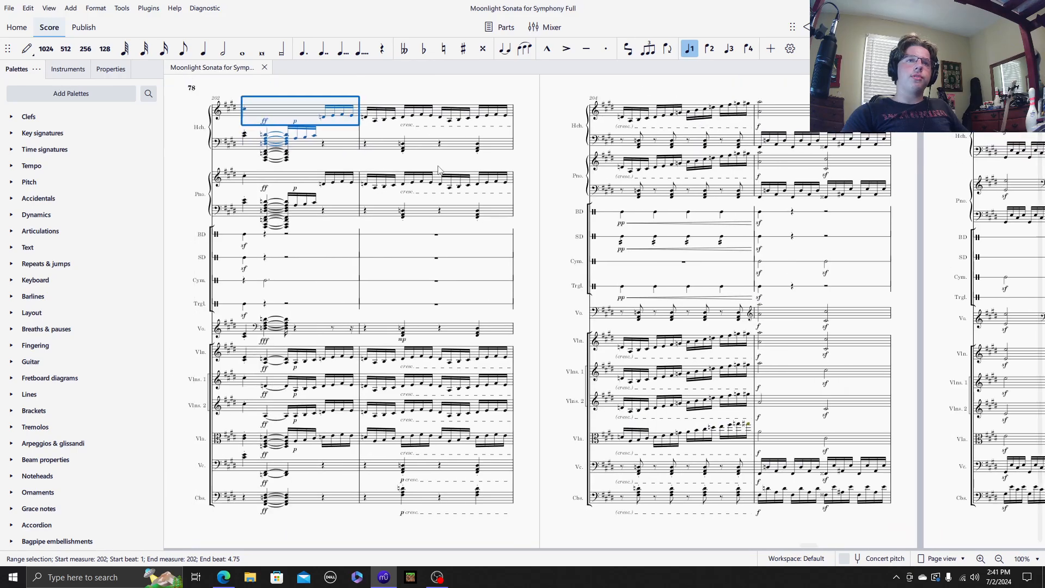
drag(343, 159, 417, 152)
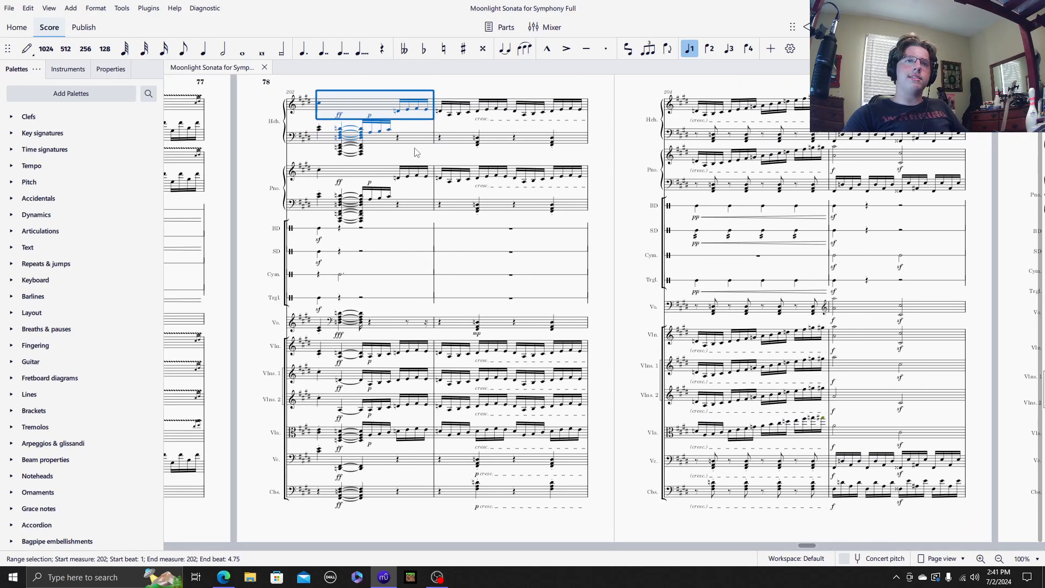
click(343, 175)
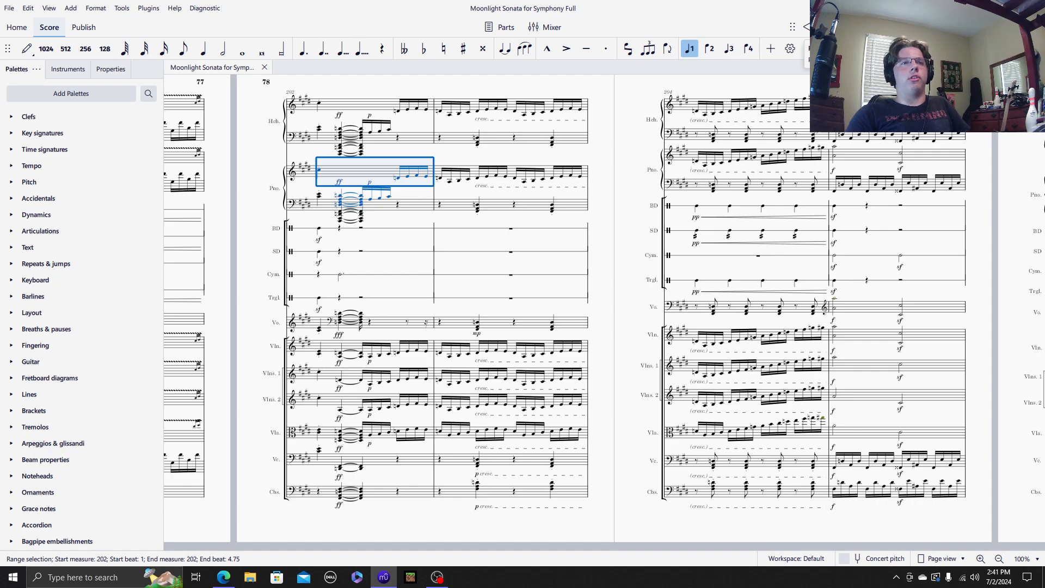
key(space)
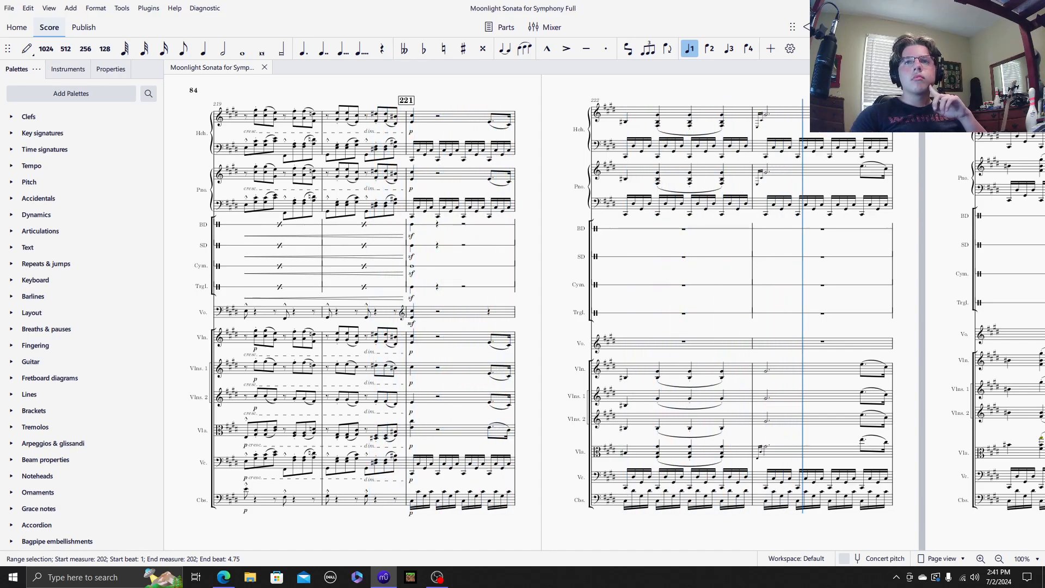
Step: Return to measure 202 and play back all the string staves together, from the top violin staff down to the contrabasses
scroll(540, 140, left, 6)
scroll(548, 175, left, 6)
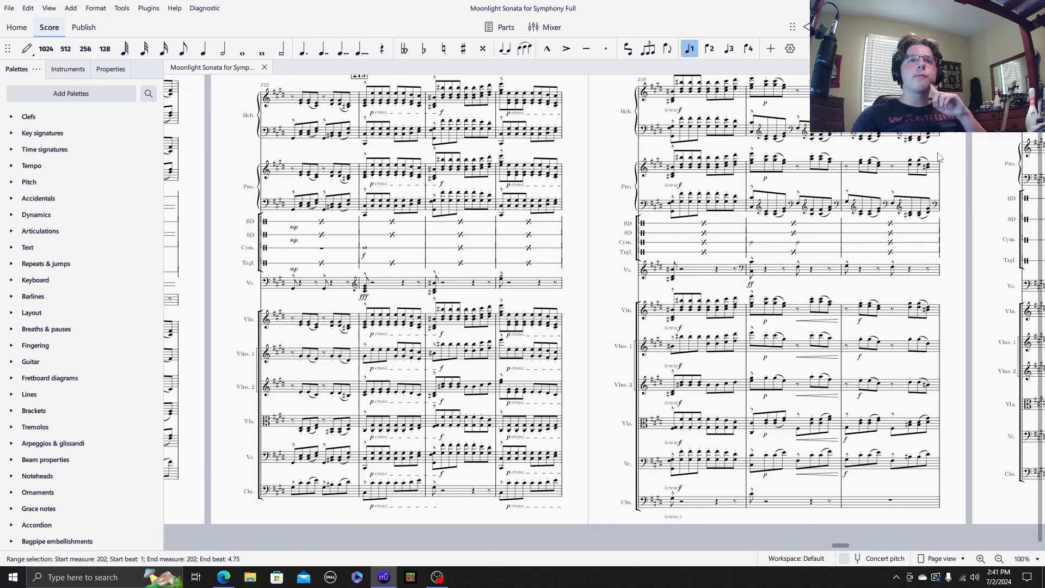
scroll(604, 195, left, 6)
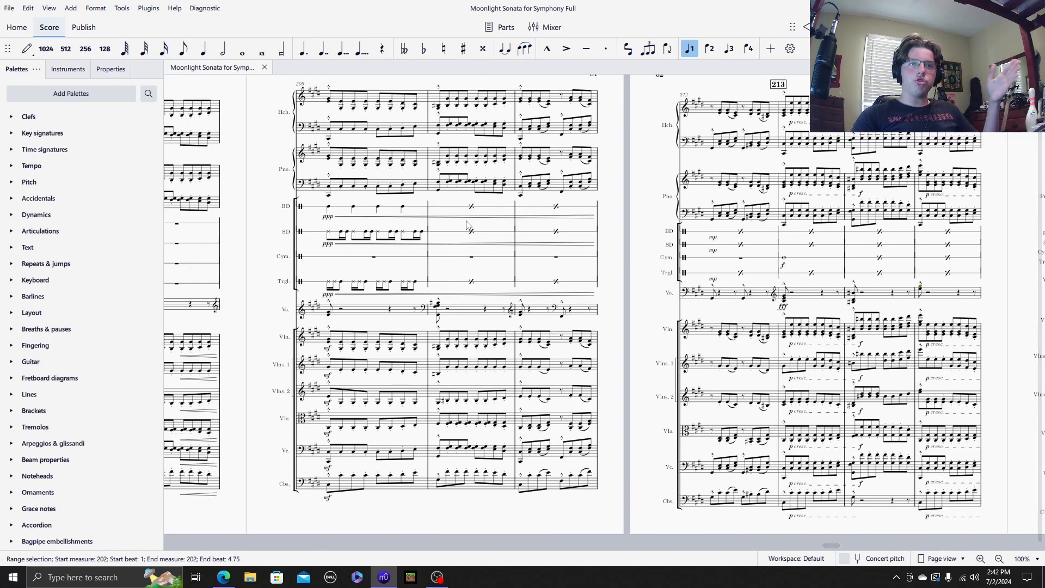
scroll(549, 220, left, 6)
scroll(548, 220, left, 6)
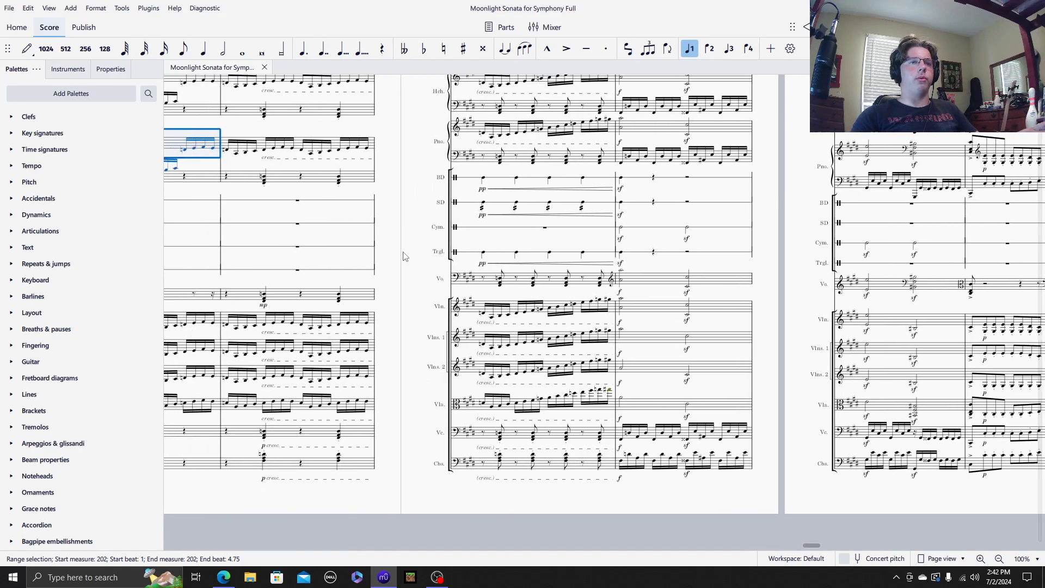
scroll(408, 256, left, 10)
click(321, 296)
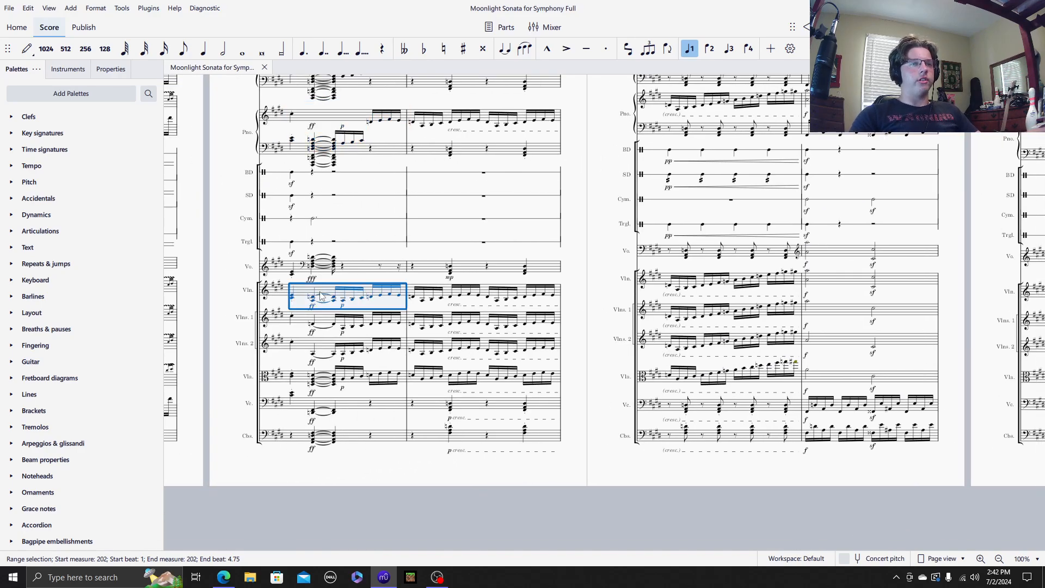
shift+click(349, 437)
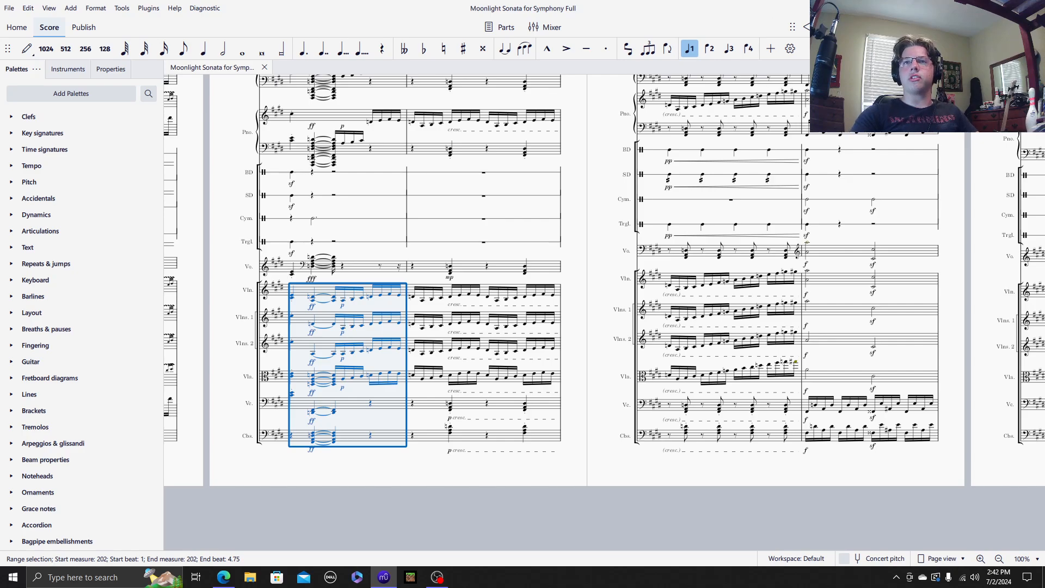
key(space)
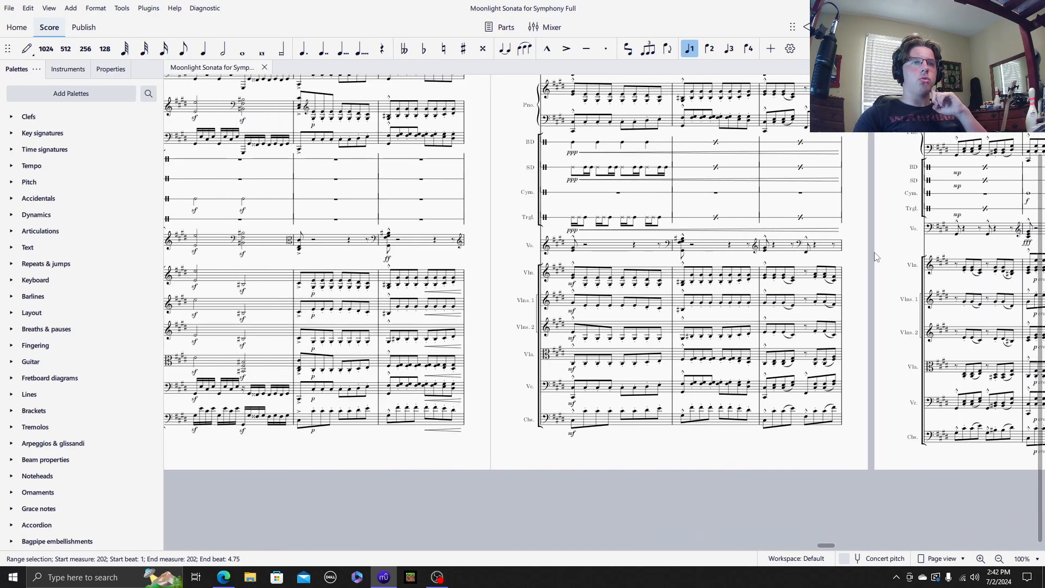
Step: Clear the string selection and play back the four percussion staves, bass drum to triangle, from measure 202
drag(486, 208, 807, 224)
drag(425, 216, 709, 197)
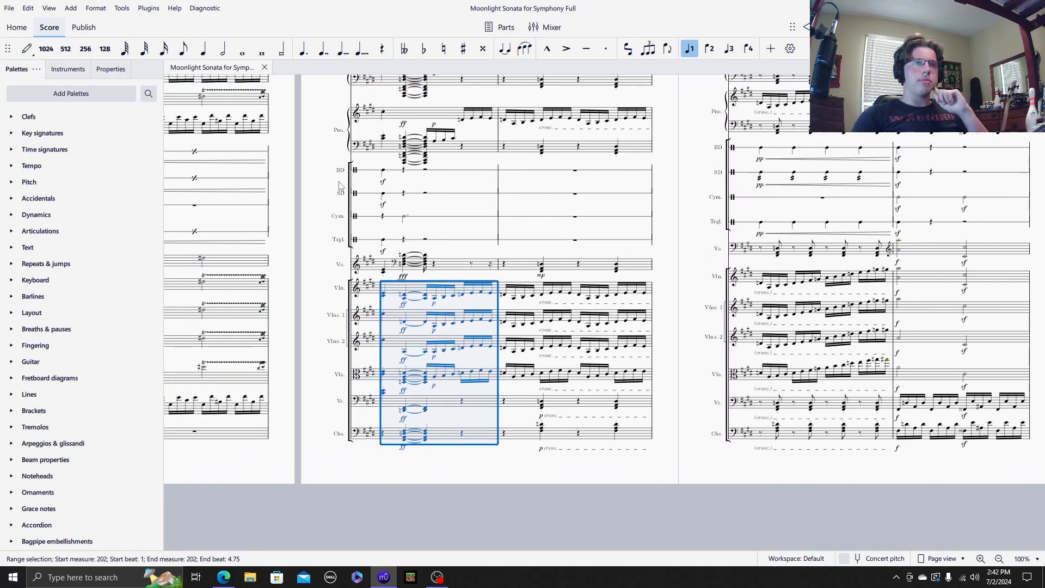
key(Escape)
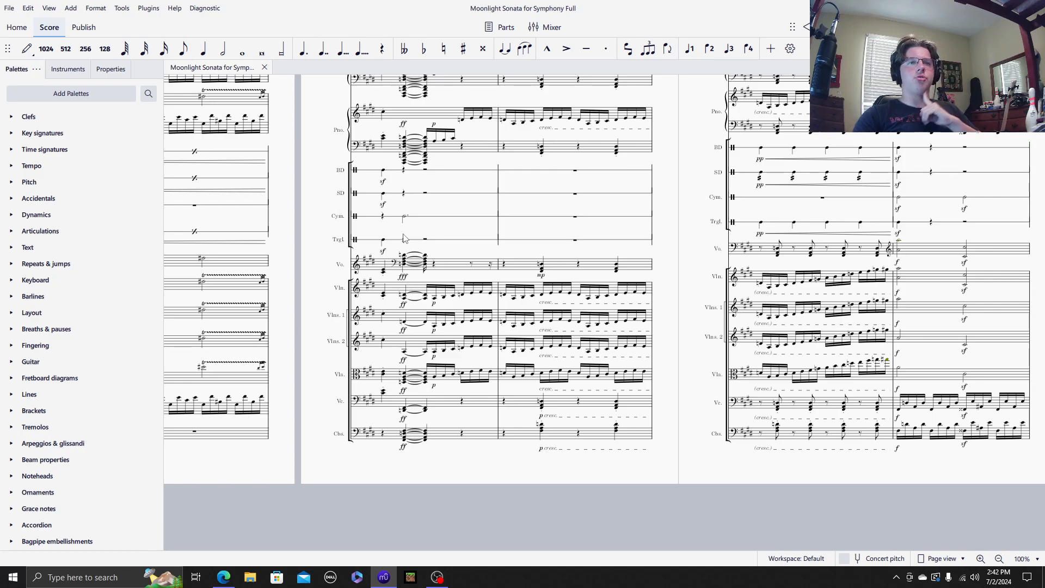
drag(451, 250, 388, 275)
click(383, 195)
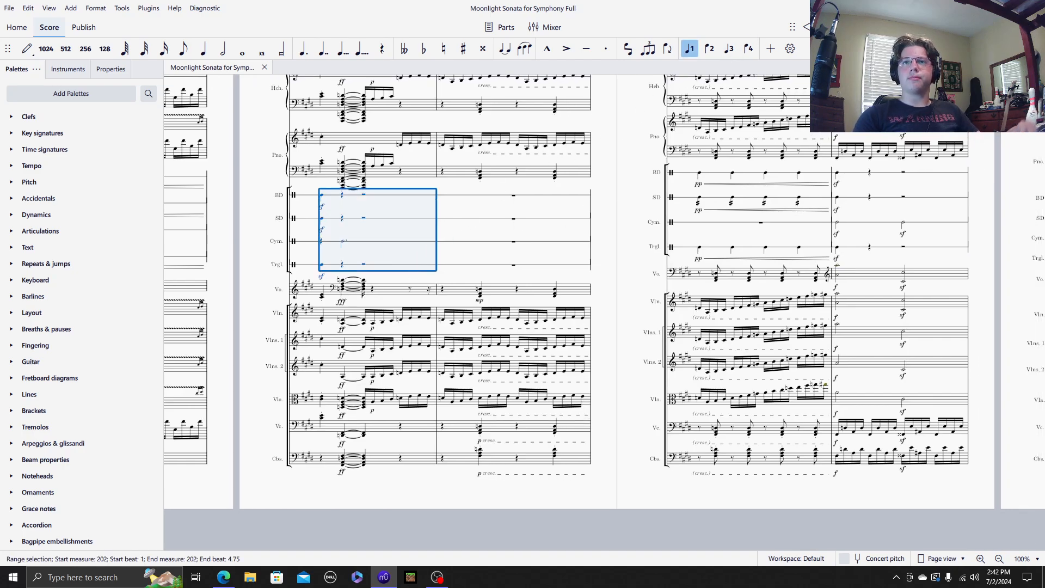
key(space)
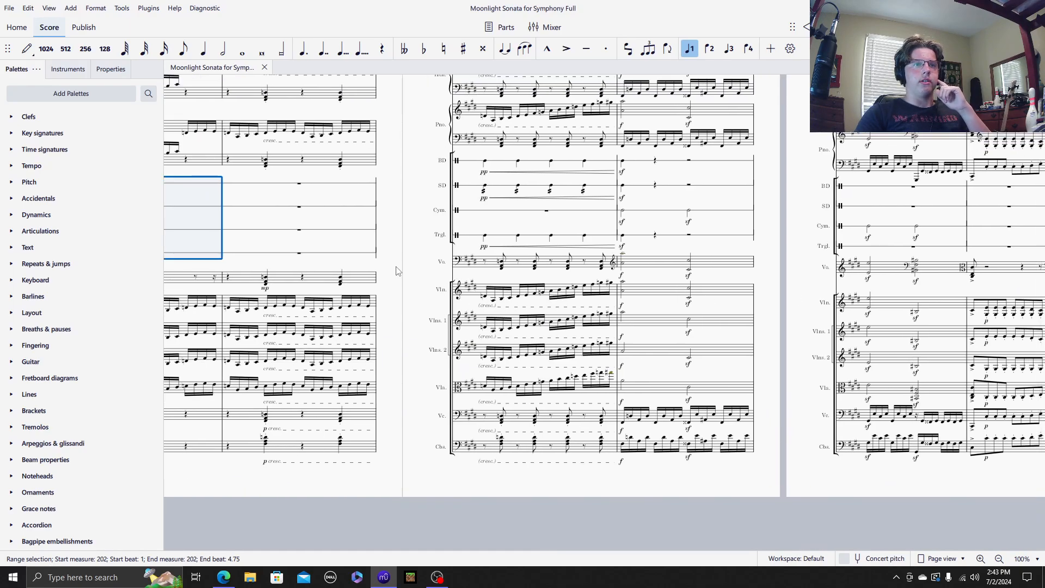
Step: Select measure 202 in the voice staff and play back the voice part alone
click(393, 246)
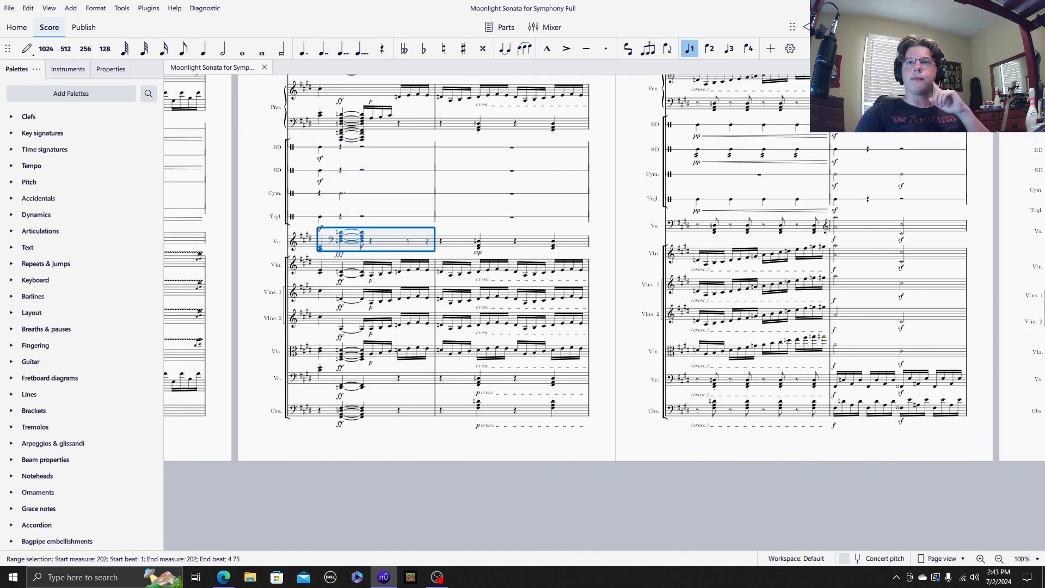
key(space)
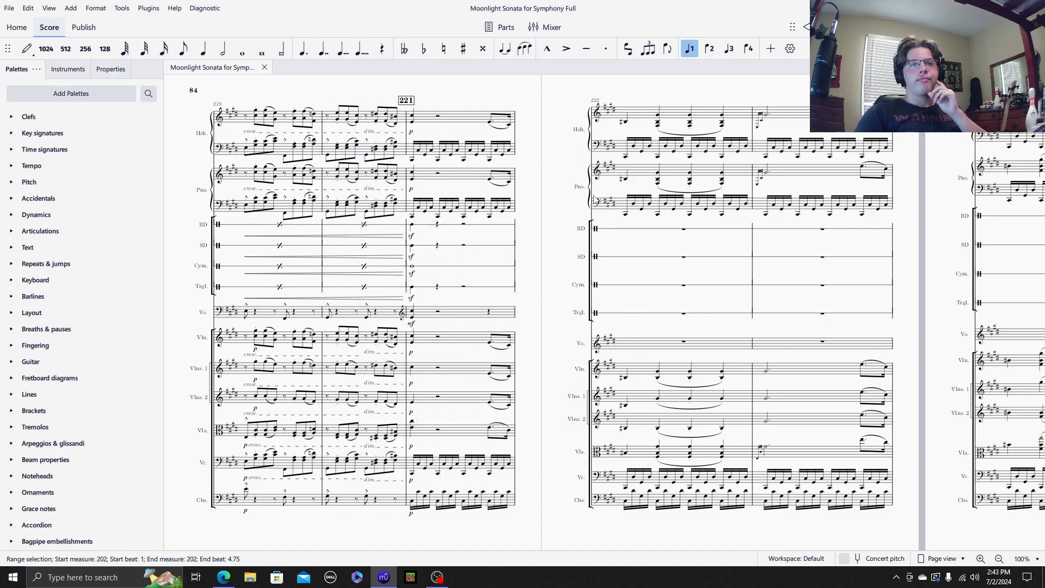
Step: Return to measure 202, clear any selection and play back the full orchestra from there
drag(540, 210, 972, 183)
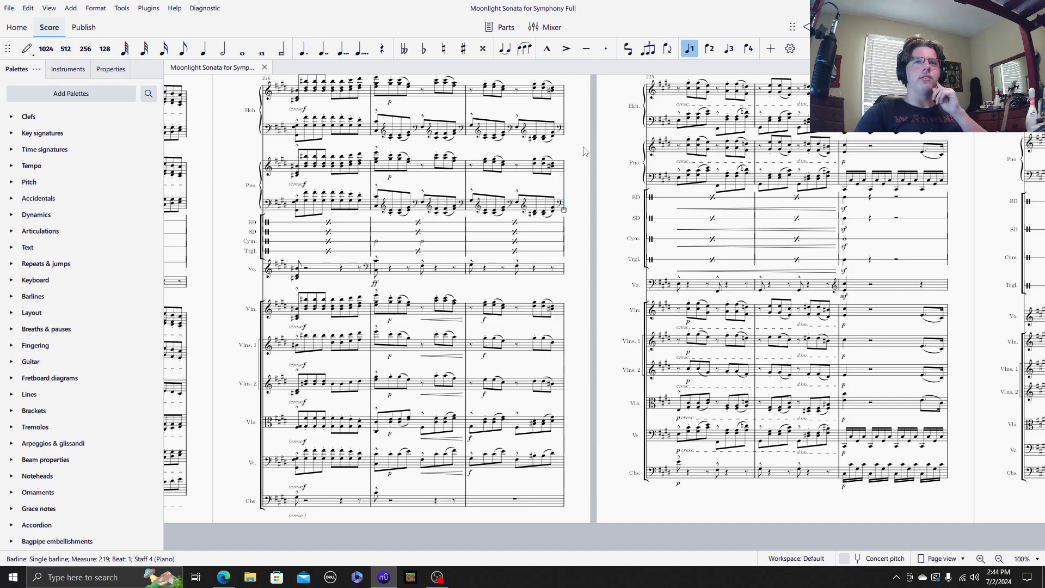
scroll(572, 163, left, 5)
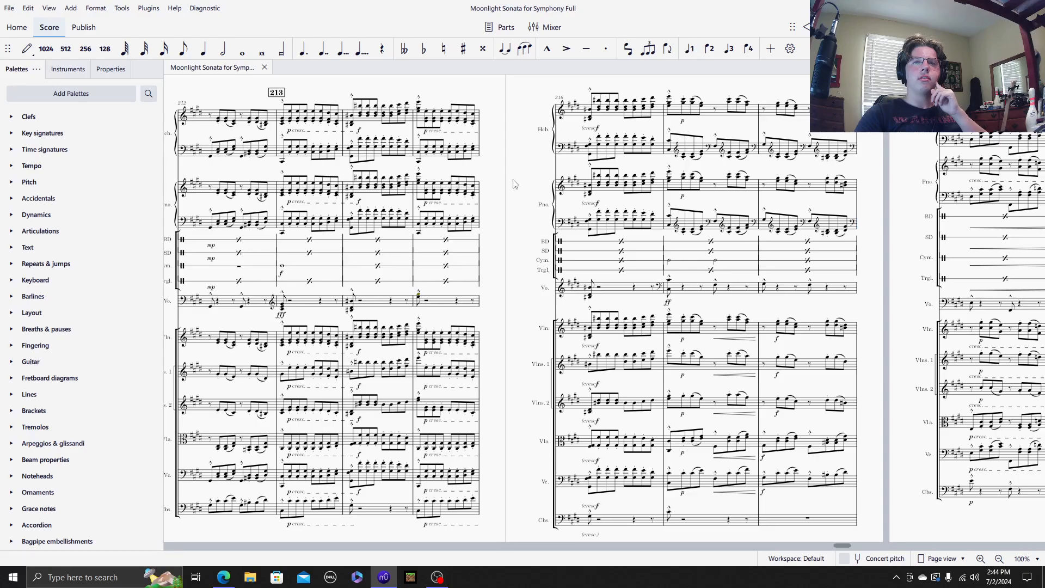
scroll(517, 190, down, 5)
scroll(530, 205, left, 2)
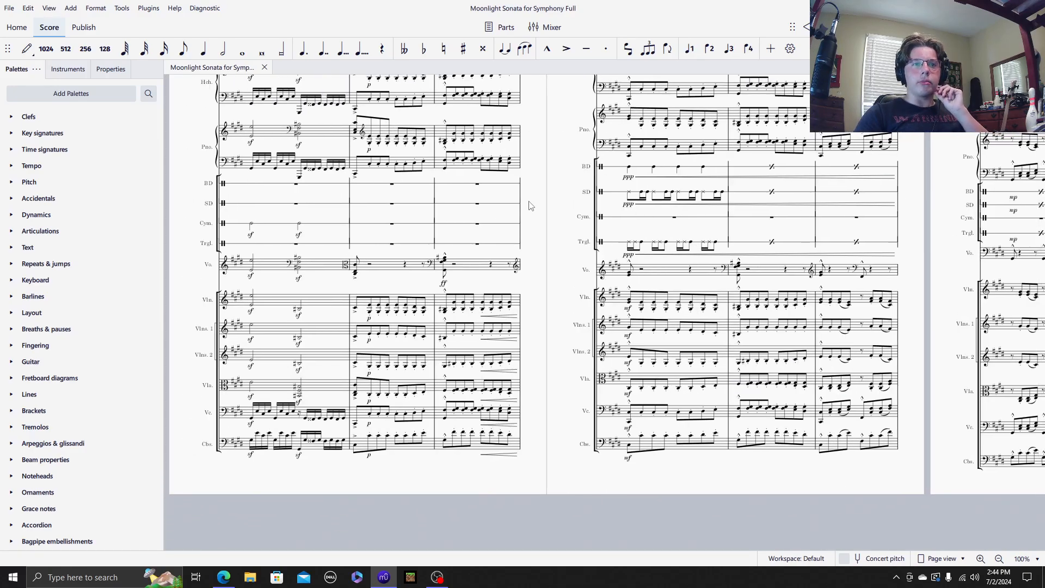
drag(532, 207, 1018, 206)
drag(411, 218, 828, 247)
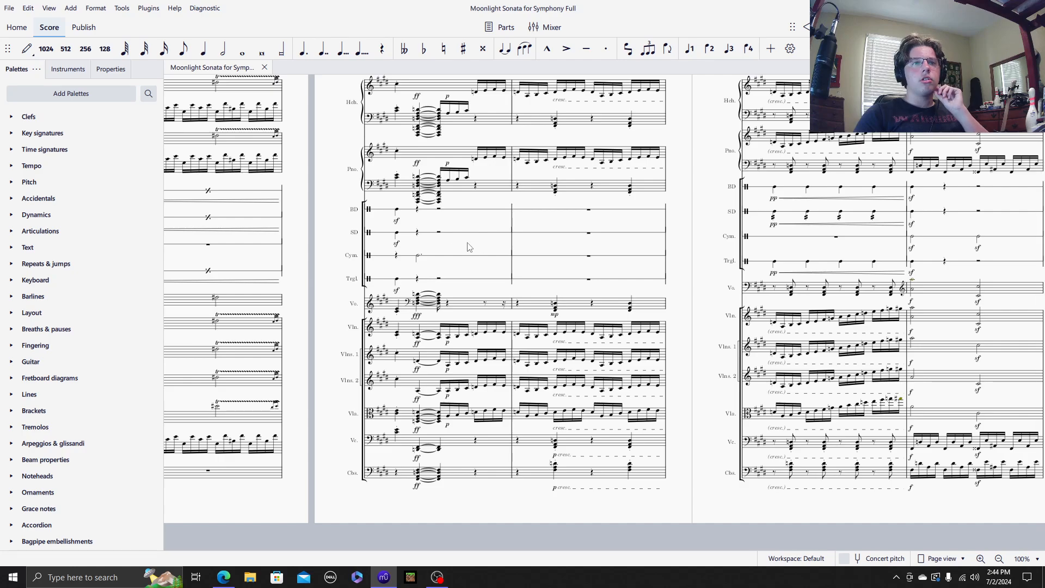
drag(473, 267, 368, 243)
click(371, 253)
key(Escape)
key(space)
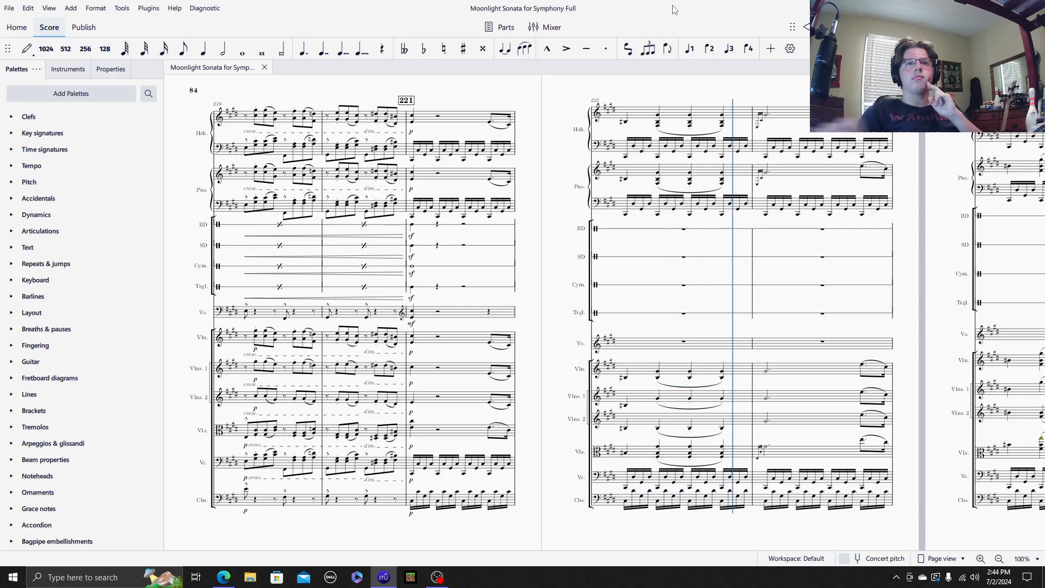
Step: Switch to OBS, deselect the display capture source and pause the recording
drag(191, 220, 510, 165)
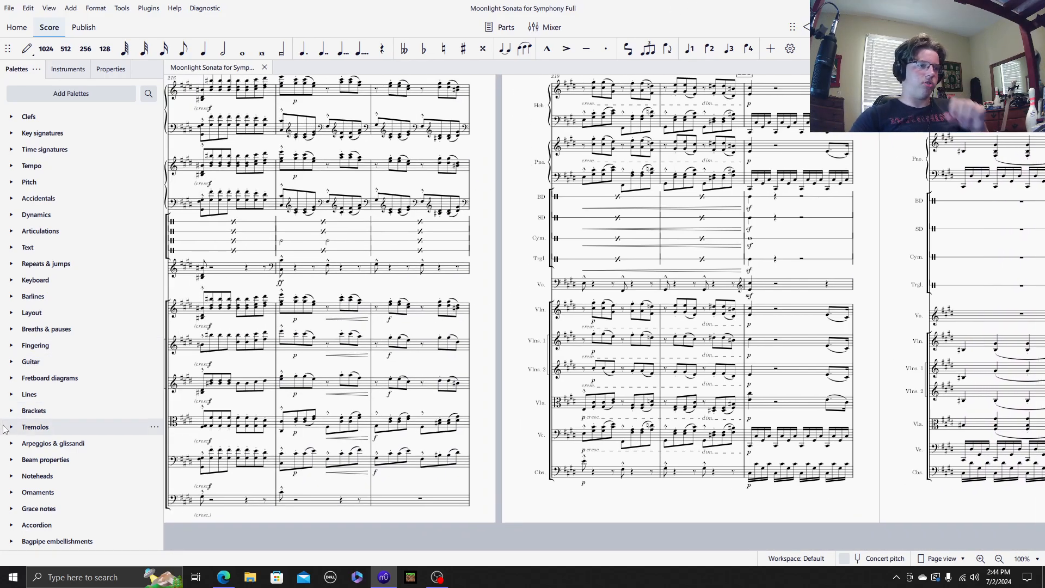
click(438, 578)
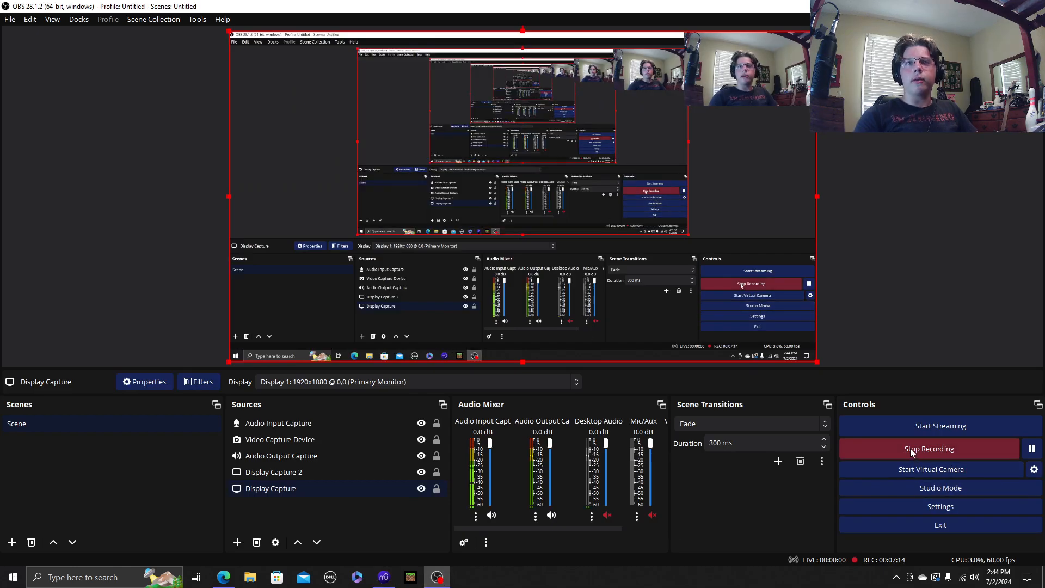
click(942, 321)
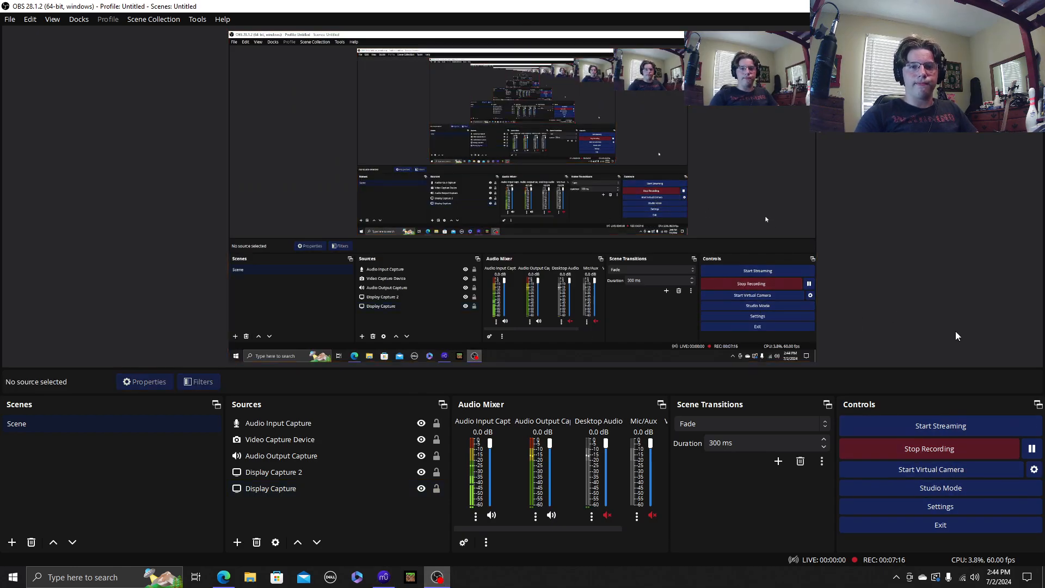
click(1031, 449)
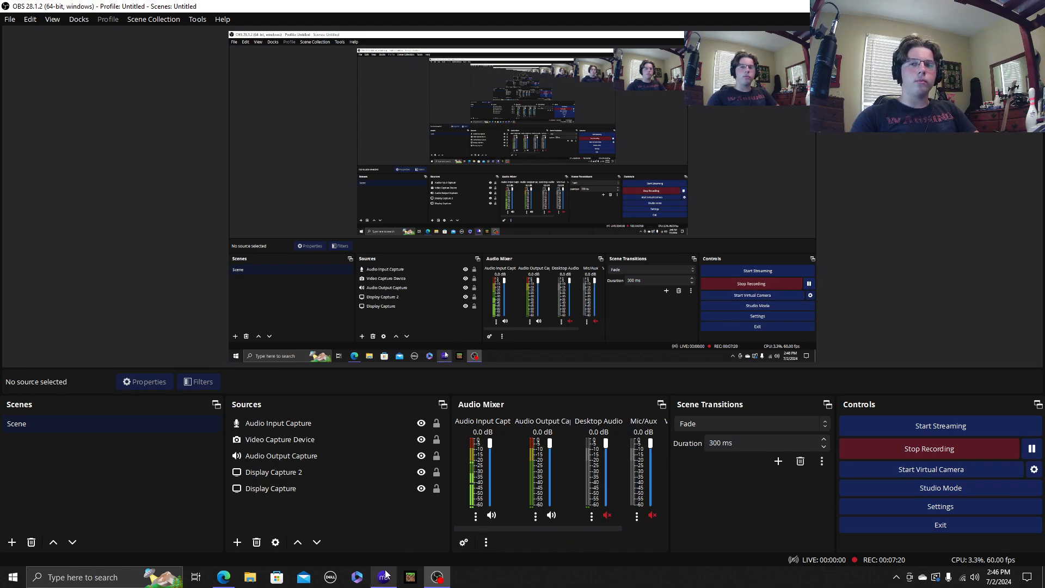
Step: Switch to the Legend of the Midnight Ruby score in MuseScore and go from its first page to measure 34 on page 10
mouse_move(390, 577)
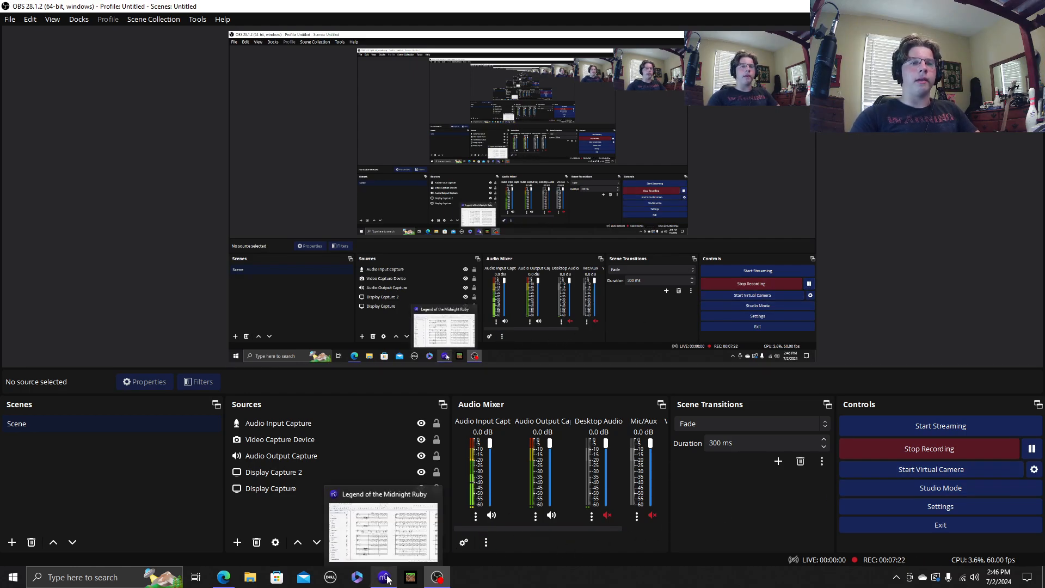
click(436, 503)
mouse_move(582, 142)
mouse_down()
mouse_move(588, 148)
mouse_move(580, 143)
mouse_up()
drag(478, 544, 198, 550)
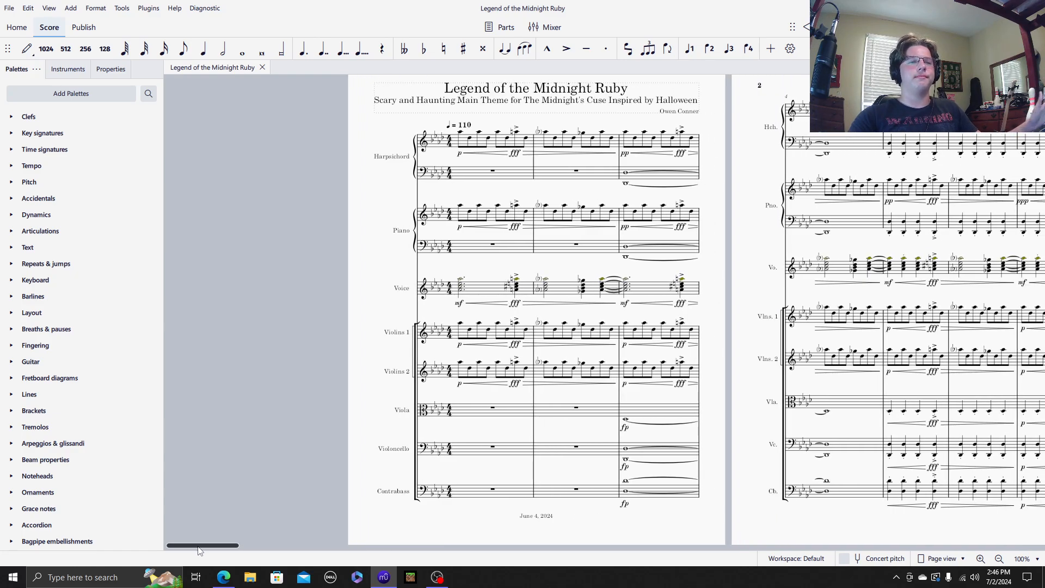
drag(199, 549, 504, 534)
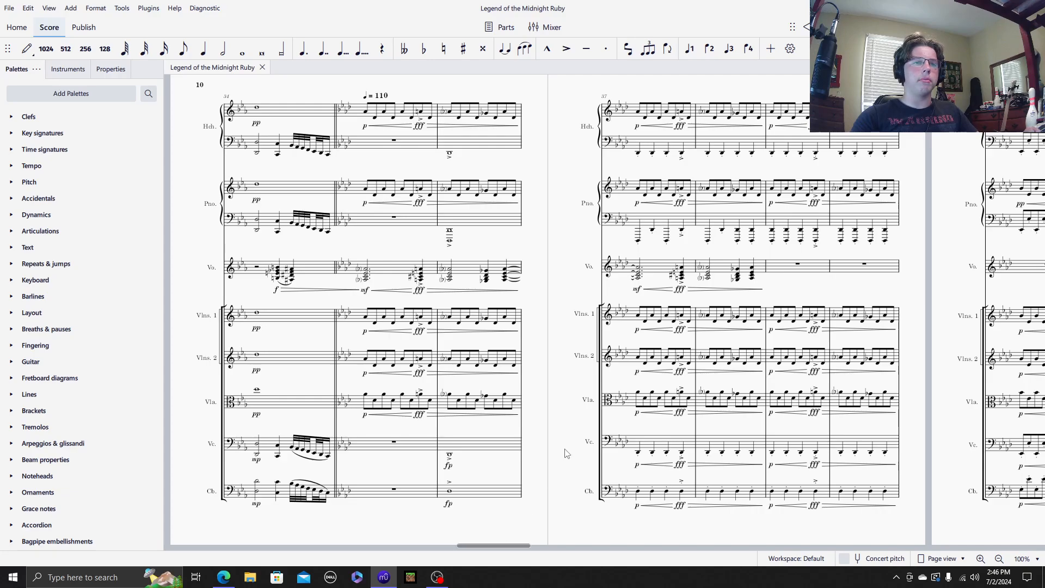
Step: Select measure 34 in the Violins 1 staff
drag(562, 245, 556, 250)
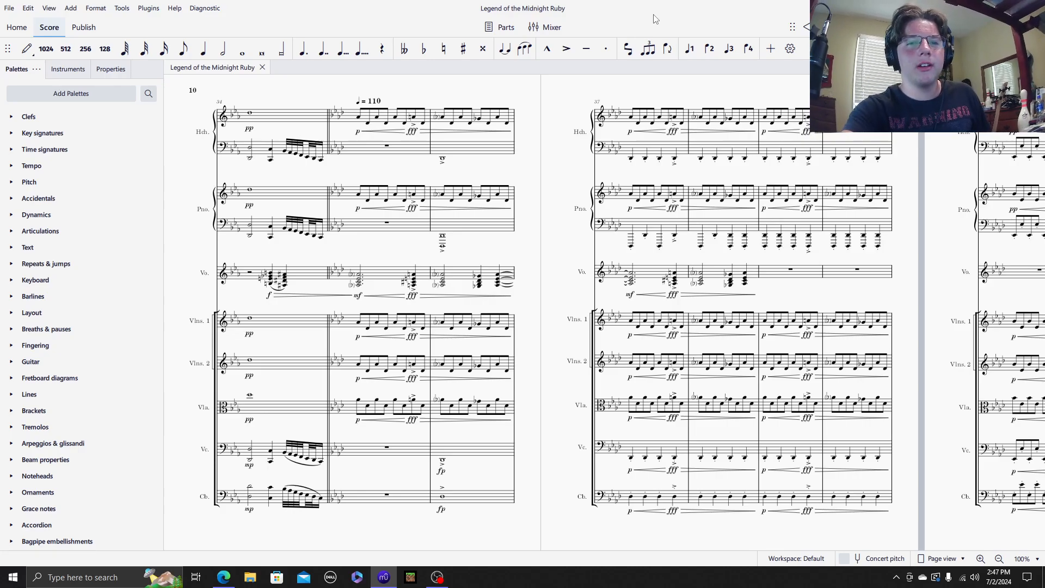
drag(538, 140, 538, 141)
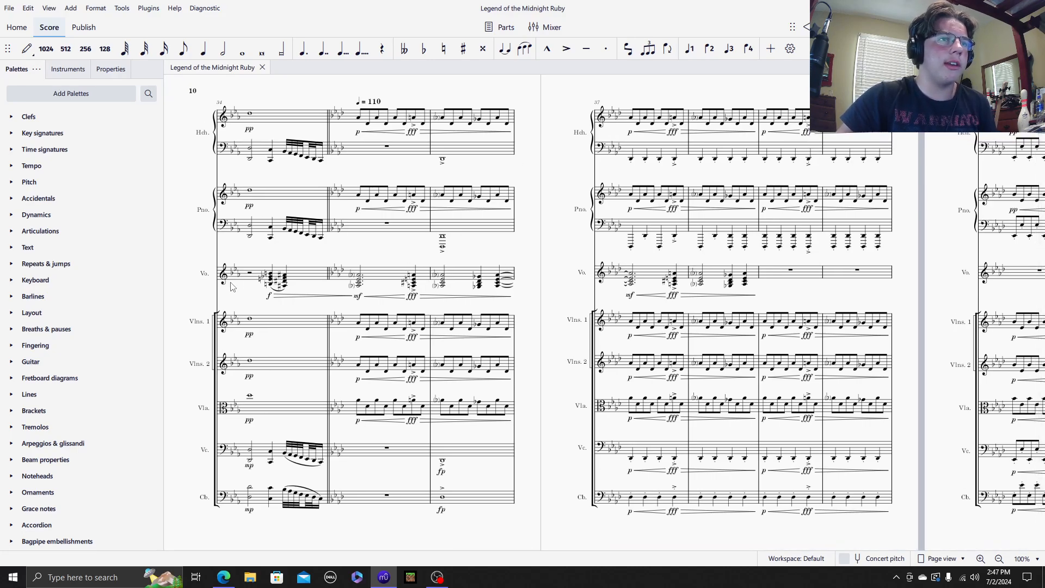
click(283, 327)
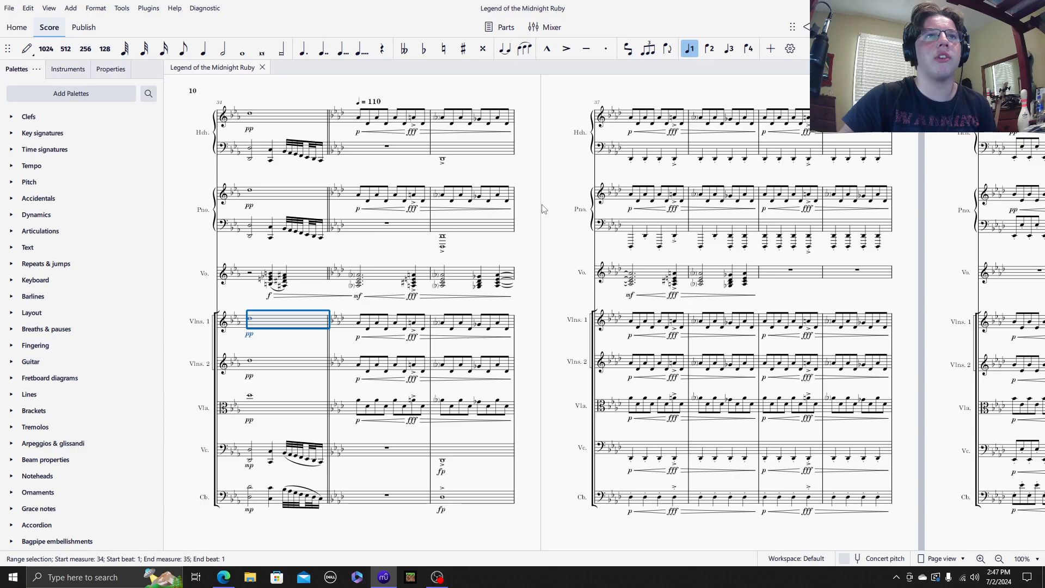
drag(502, 546, 511, 511)
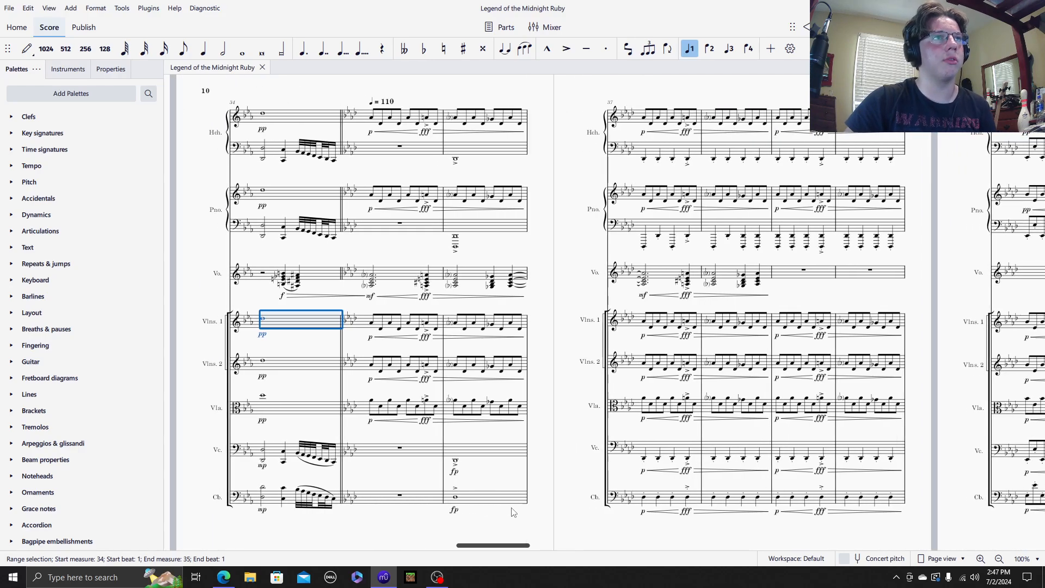
Step: Clear the selection and play back the full ensemble from measure 34
drag(553, 241, 541, 242)
key(Escape)
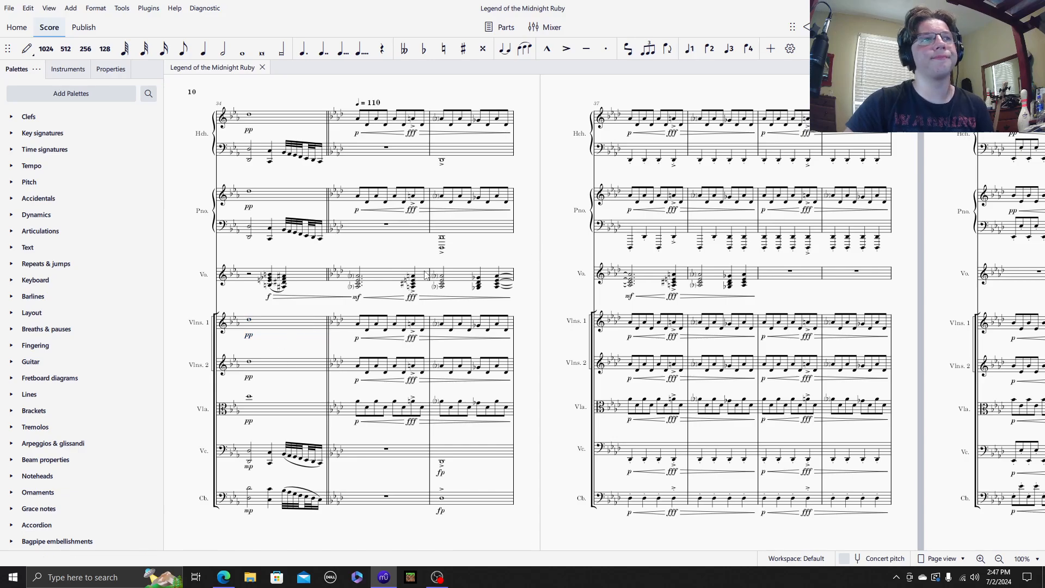
key(space)
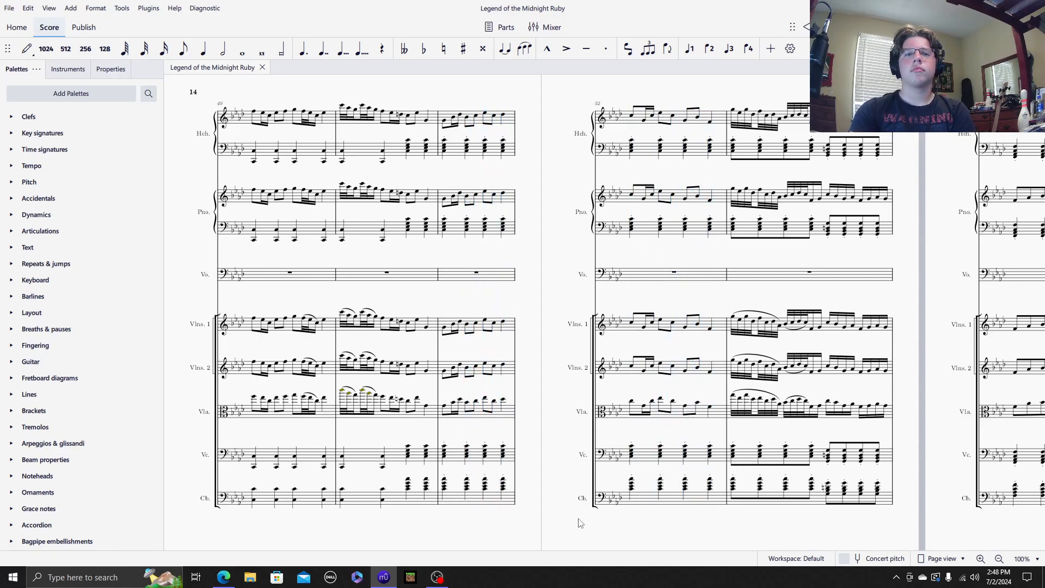
Step: Pause the recording in OBS and switch to the Sverital Grenrir score in MuseScore
click(437, 578)
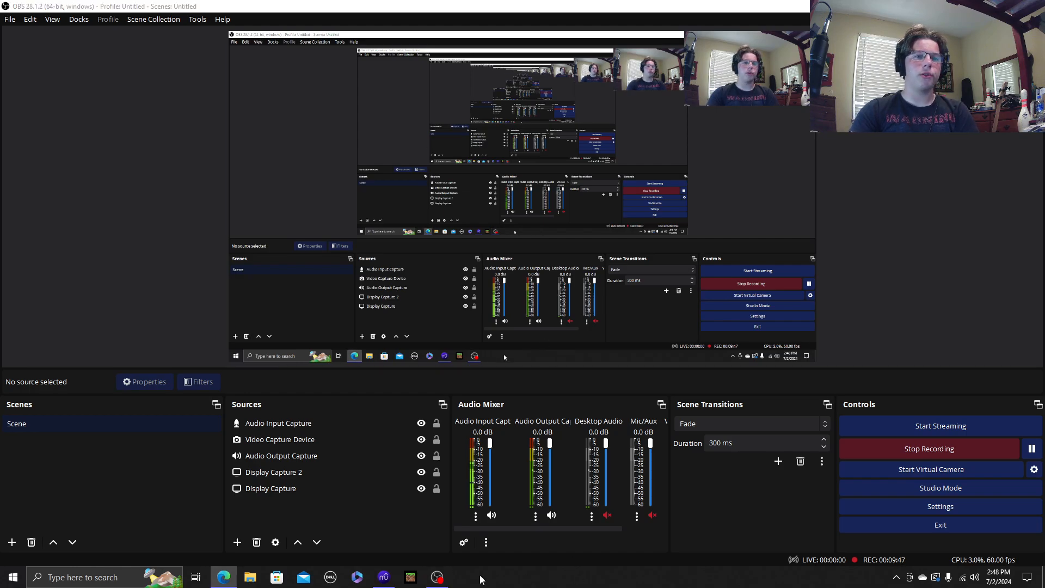
click(1035, 451)
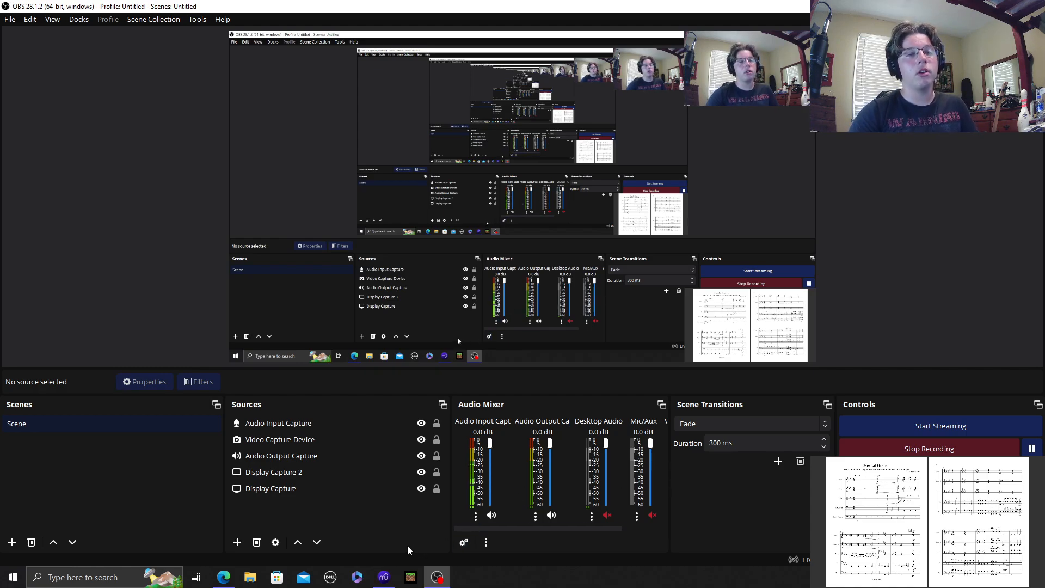
mouse_move(386, 577)
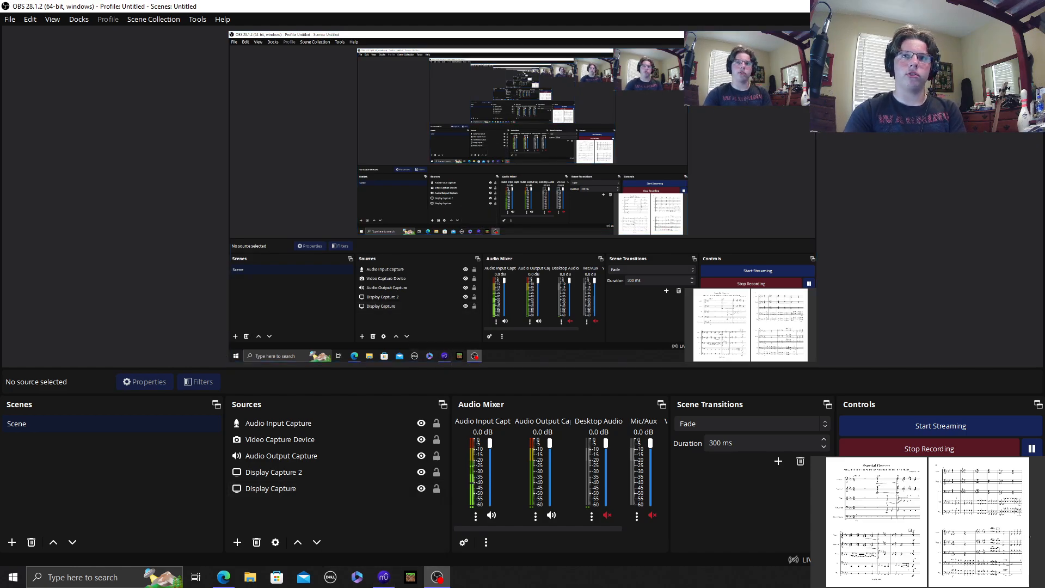
click(385, 578)
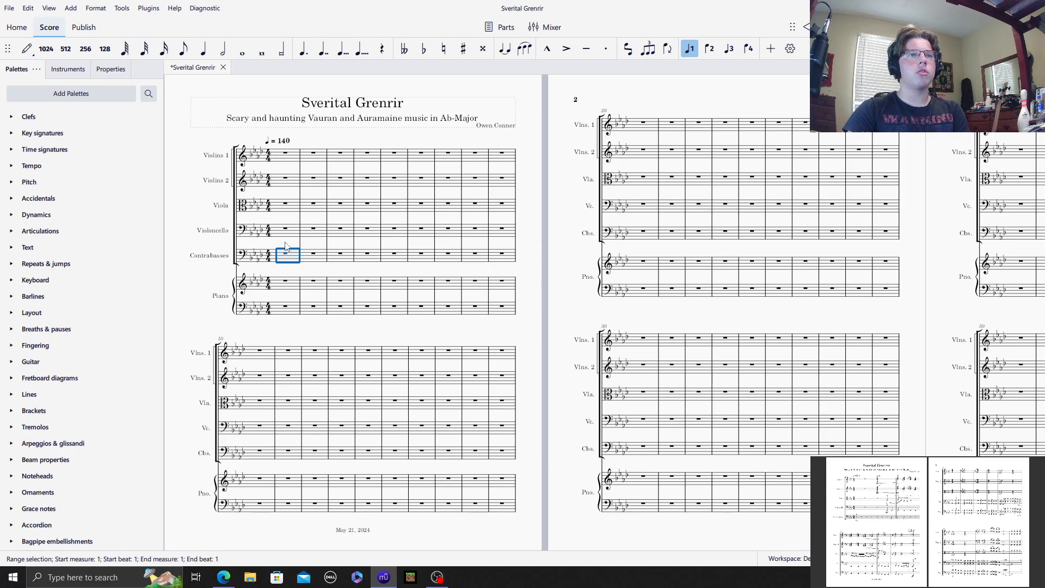
Step: Expand the Clefs, Accidentals, Dynamics and Articulations palettes, and save the score
scroll(285, 246, up, 5)
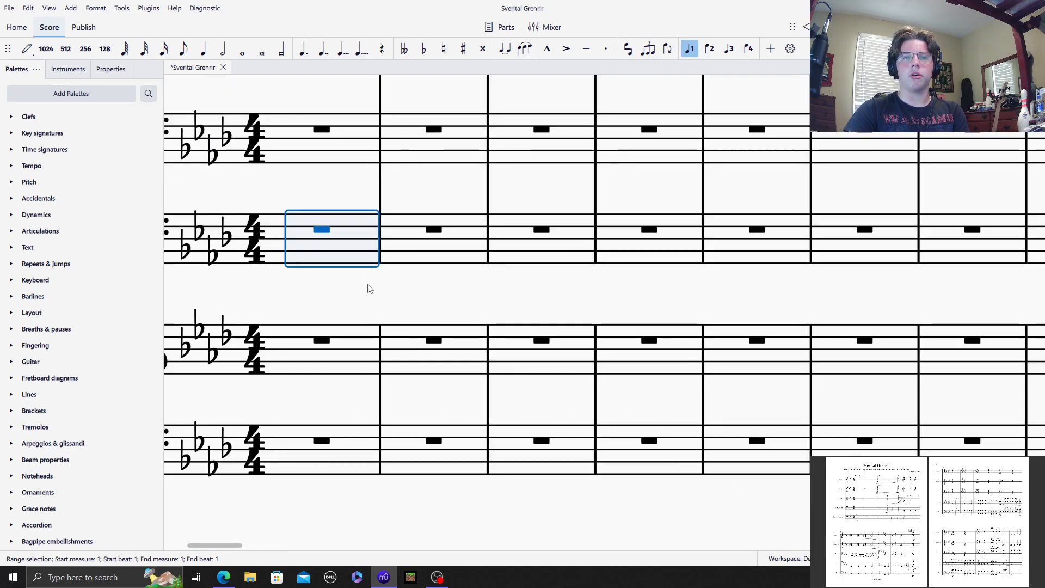
drag(347, 194, 596, 295)
click(11, 230)
click(11, 214)
click(11, 198)
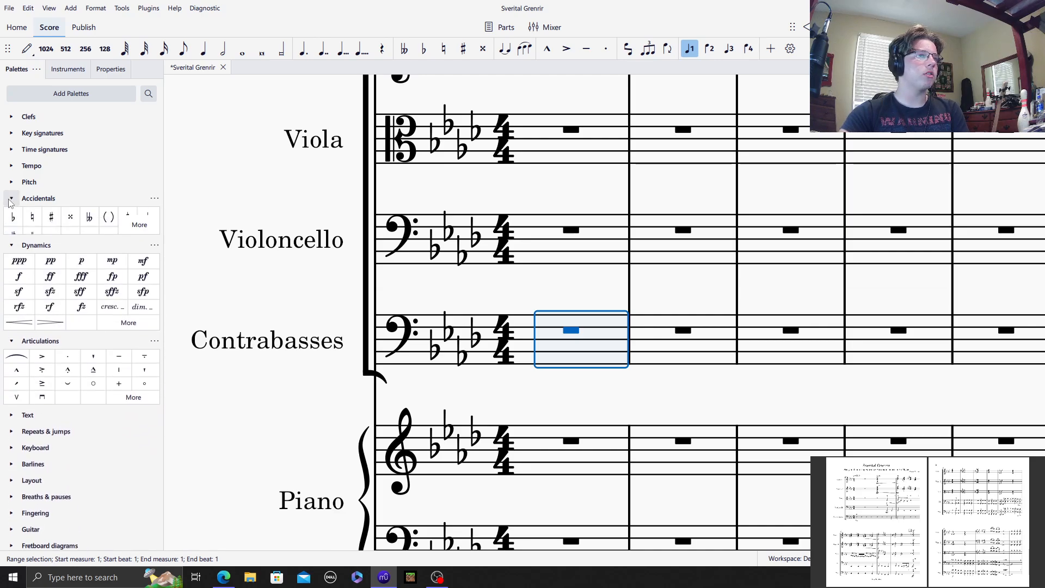
click(12, 116)
scroll(49, 354, down, 5)
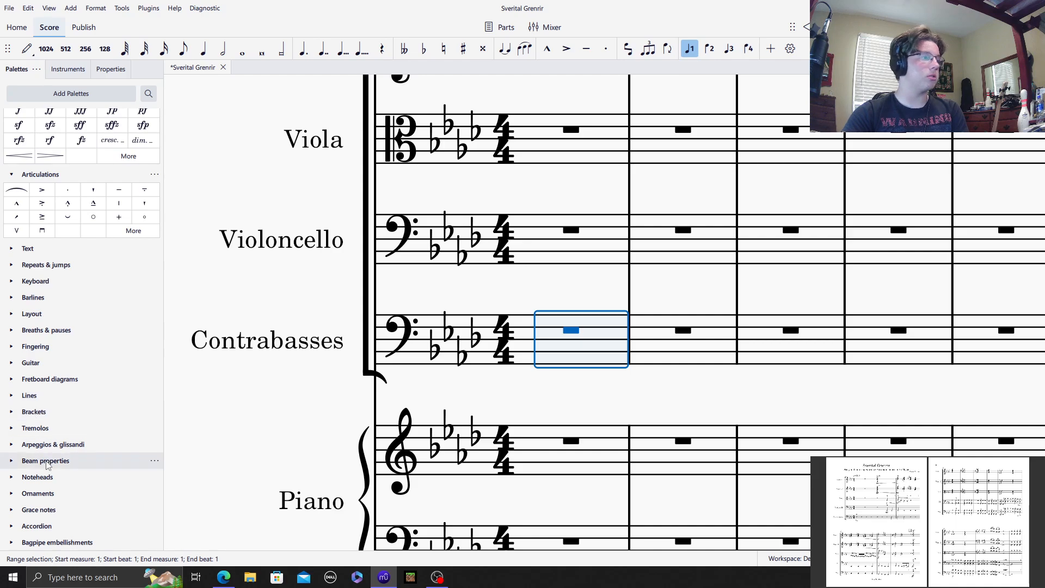
scroll(51, 468, up, 5)
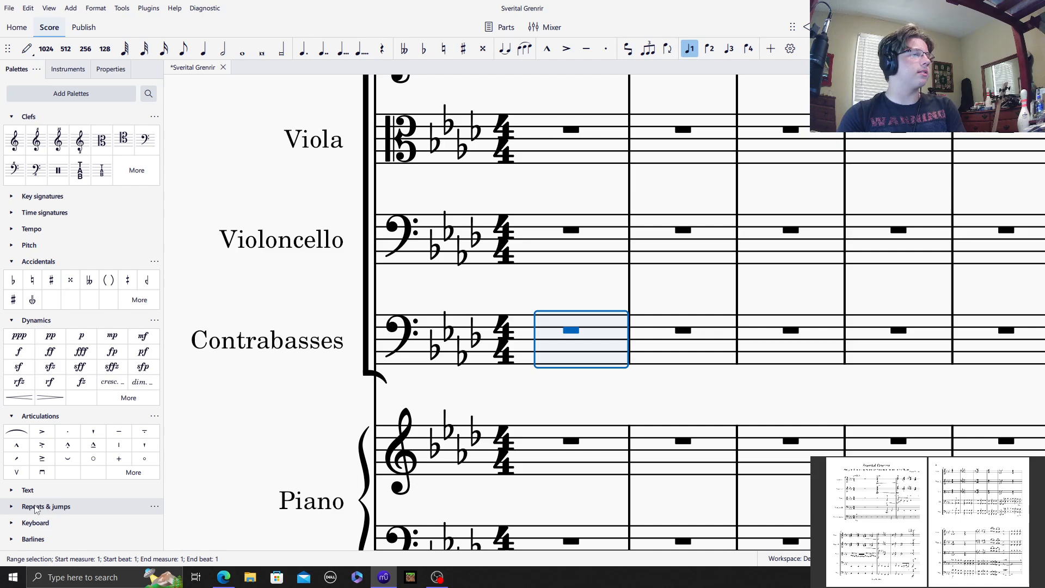
key(ctrl+s)
Step: Fill measure 1 of the Contrabasses staff with four staccato D♭3 quarter notes, starting with an mp dynamic
drag(550, 279, 457, 284)
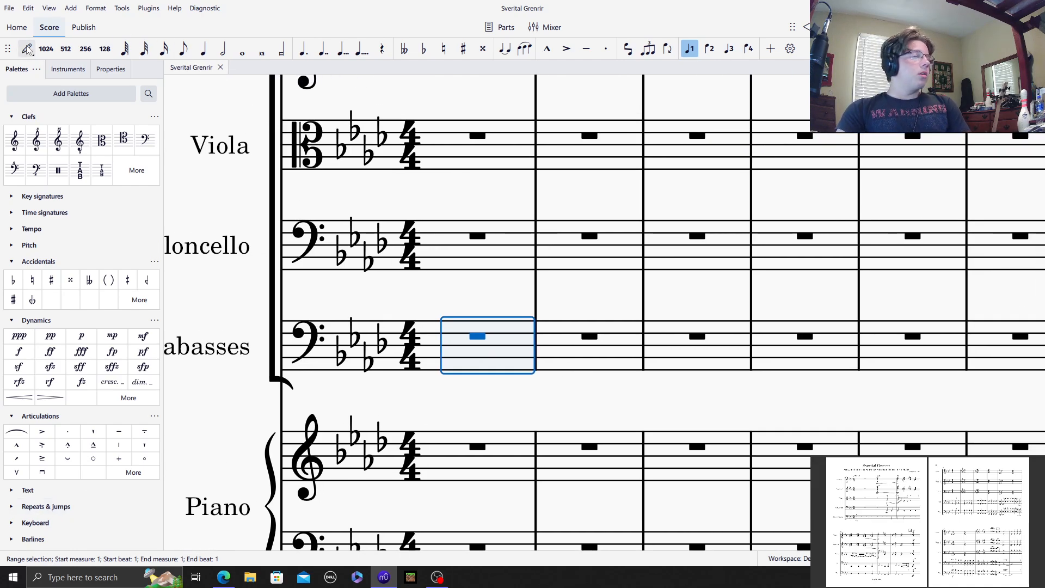
click(27, 49)
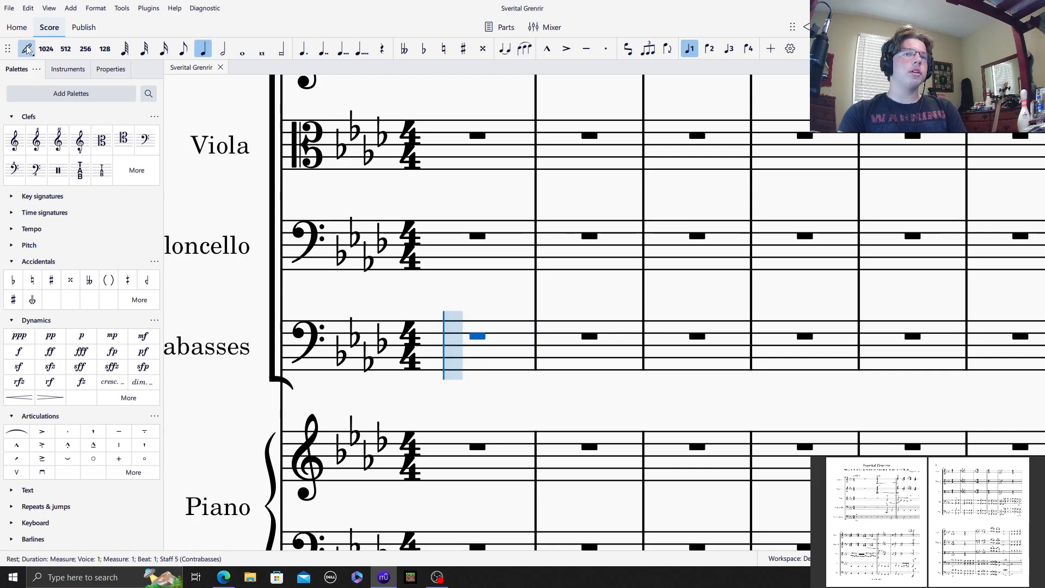
click(112, 336)
click(606, 49)
click(453, 348)
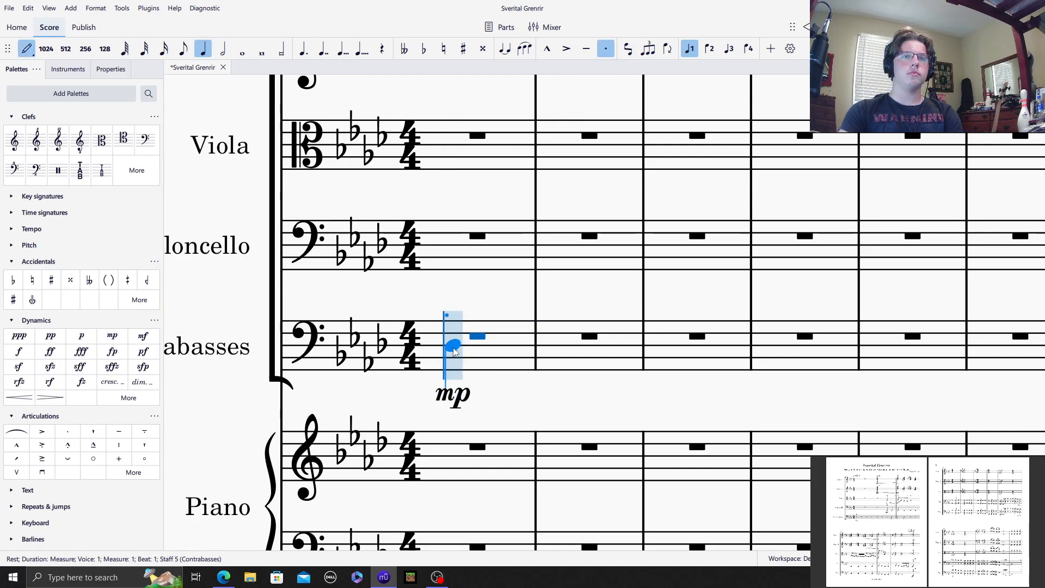
click(489, 346)
click(526, 346)
click(562, 346)
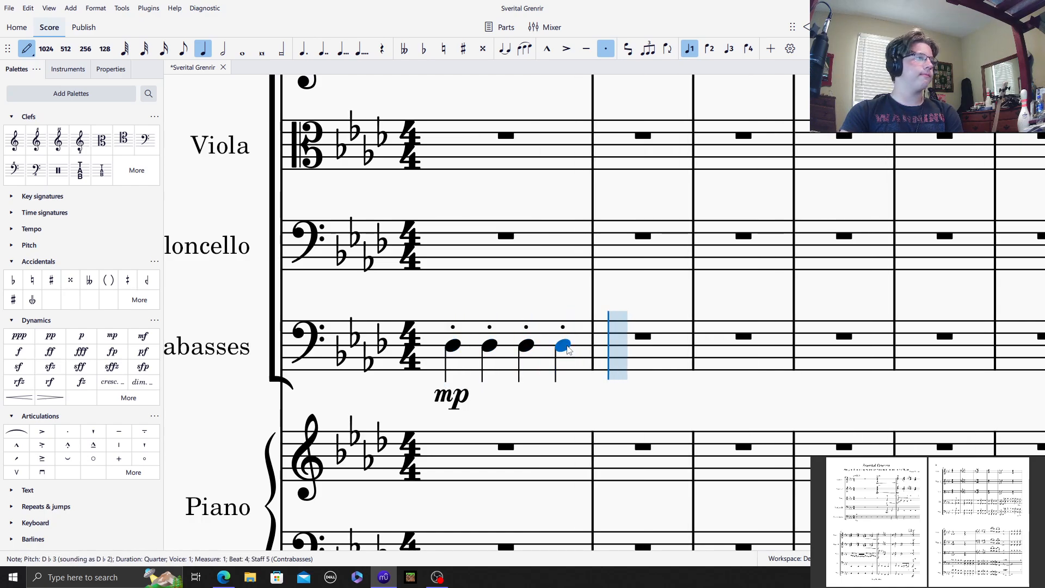
Step: Continue the staccato D♭3 quarter notes through measures 2 and 3 of the Contrabasses staff
click(631, 348)
click(665, 345)
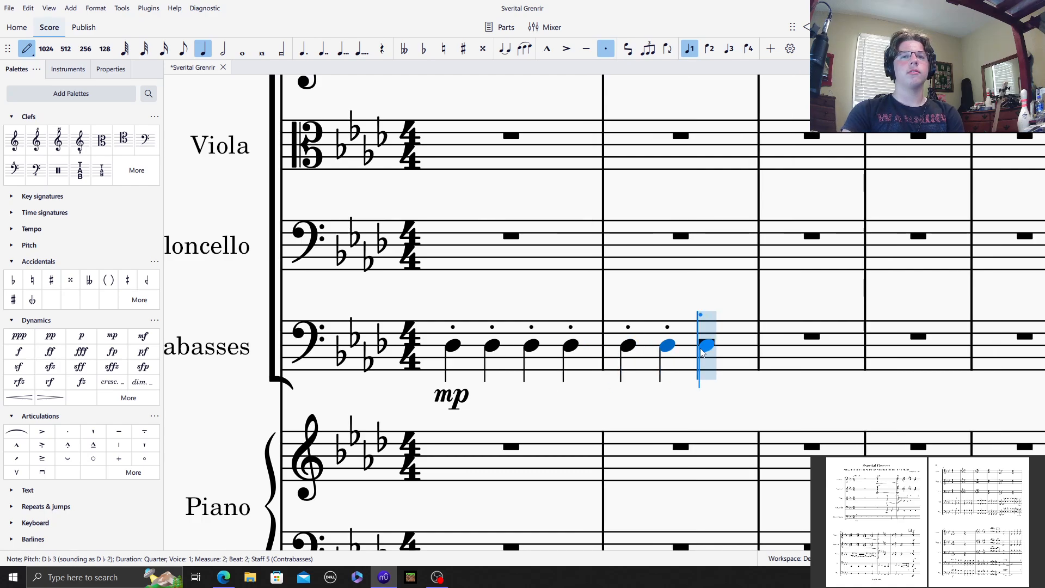
click(701, 346)
click(738, 345)
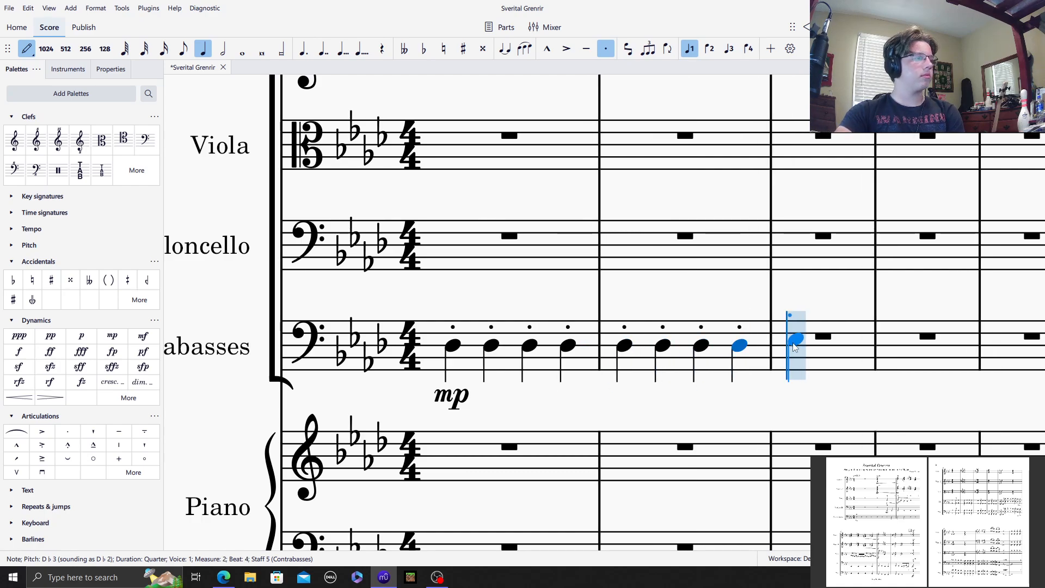
click(796, 344)
click(808, 346)
click(844, 345)
click(879, 345)
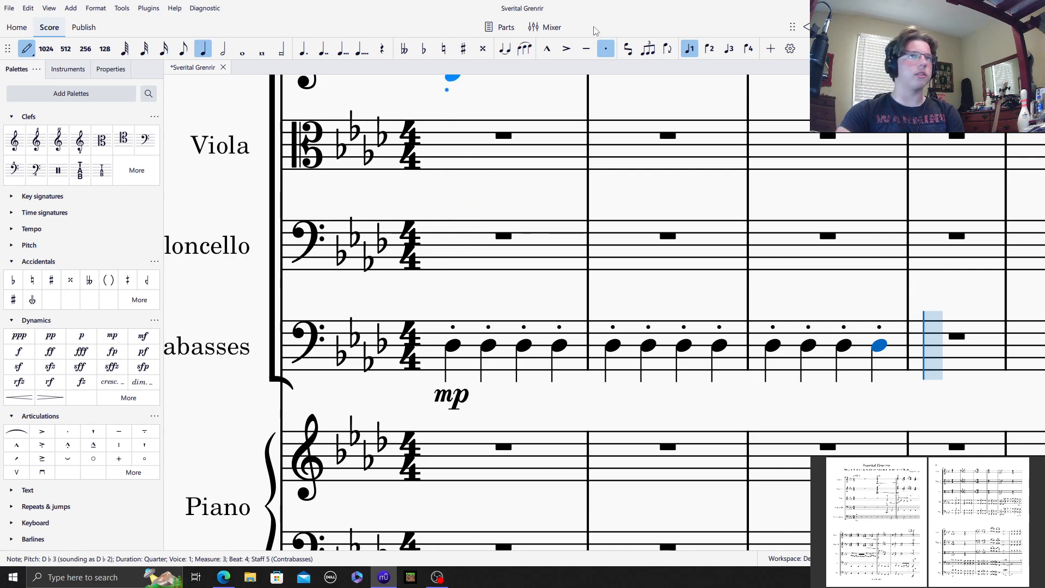
Step: In Violoncello measure 2, enter a half rest followed by a staccato D♭2 quarter note marked mp on beat 3
click(222, 48)
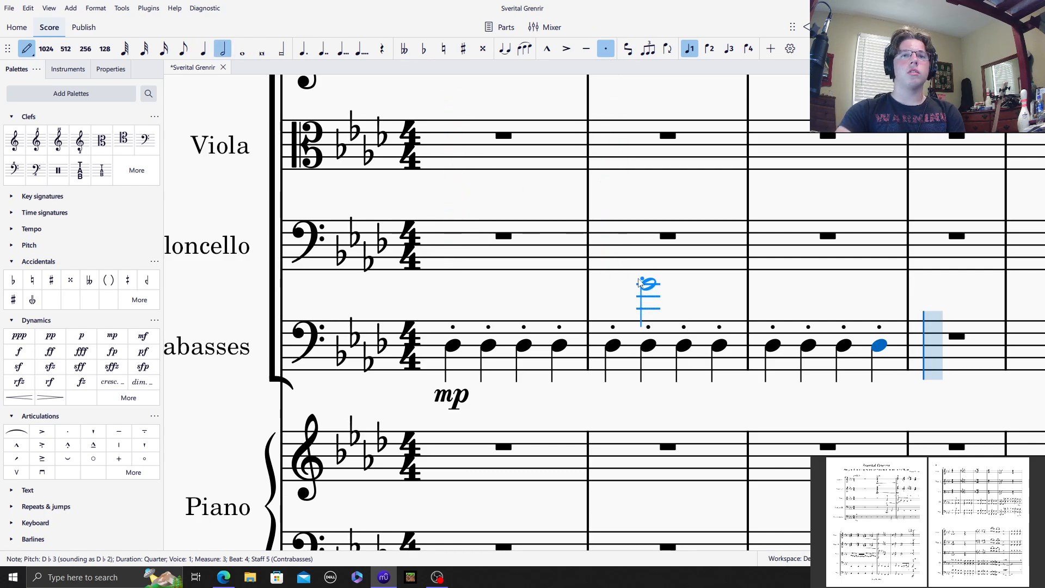
right_click(624, 249)
click(204, 49)
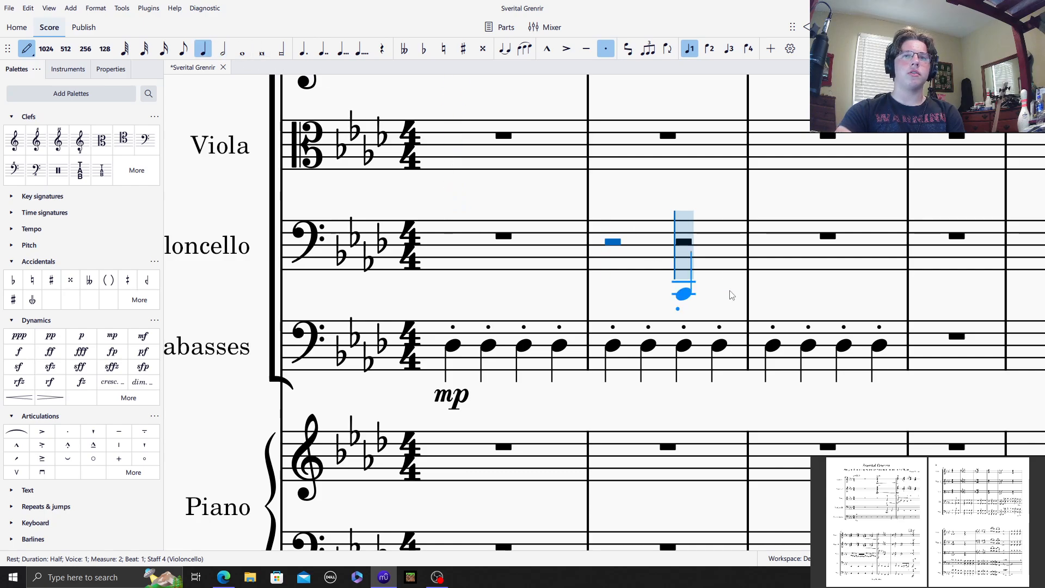
click(683, 287)
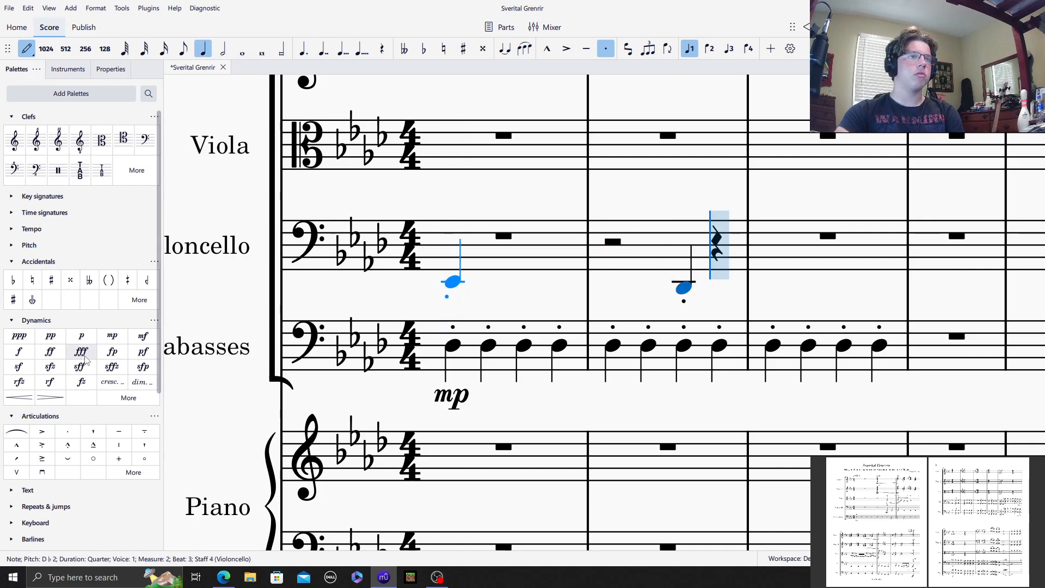
click(112, 336)
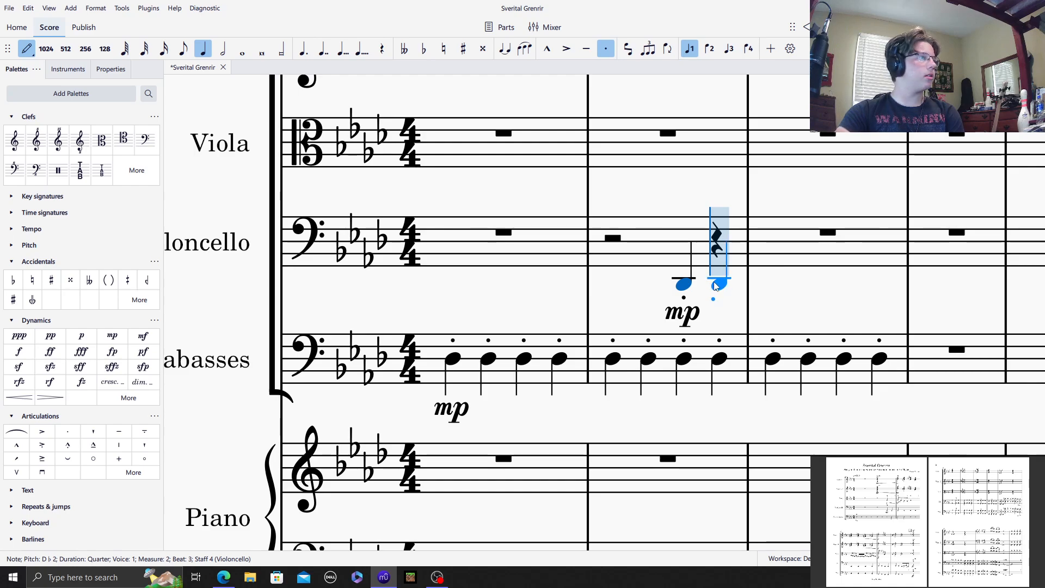
Step: Continue the staccato D♭2 quarter notes in the Violoncello staff from beat 4 of measure 2 to the end of measure 3
click(717, 284)
click(773, 284)
click(808, 284)
click(845, 284)
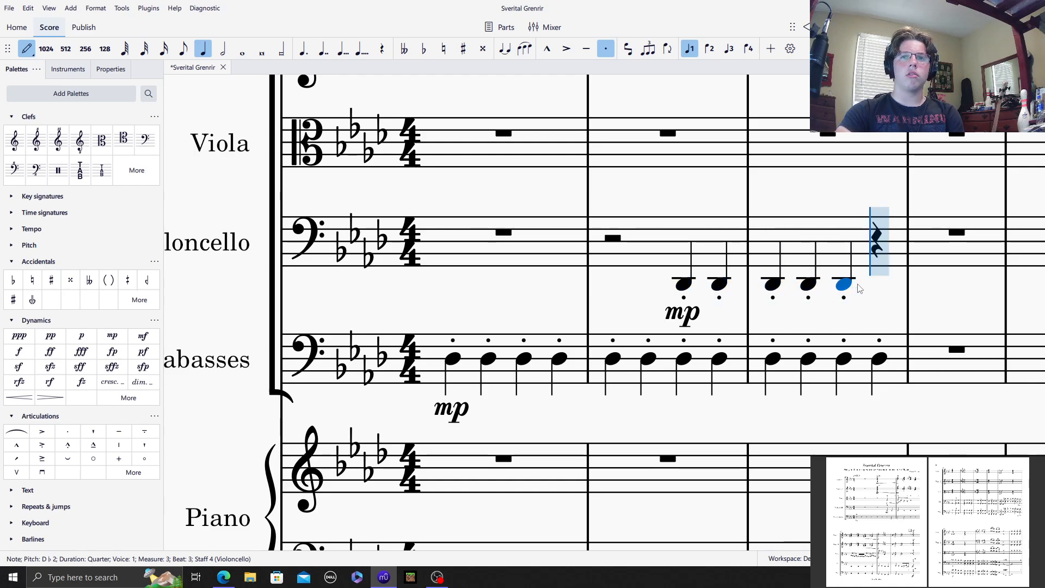
click(878, 284)
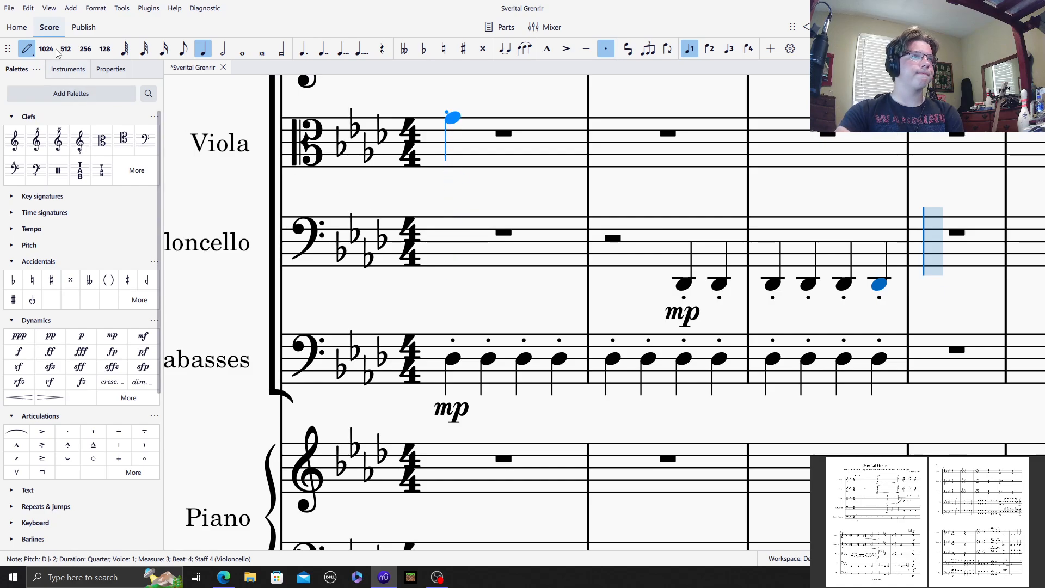
click(28, 51)
Step: Enter a half rest at the start of measure 2 in the Viola staff
drag(656, 170, 643, 235)
click(611, 157)
drag(635, 182, 546, 195)
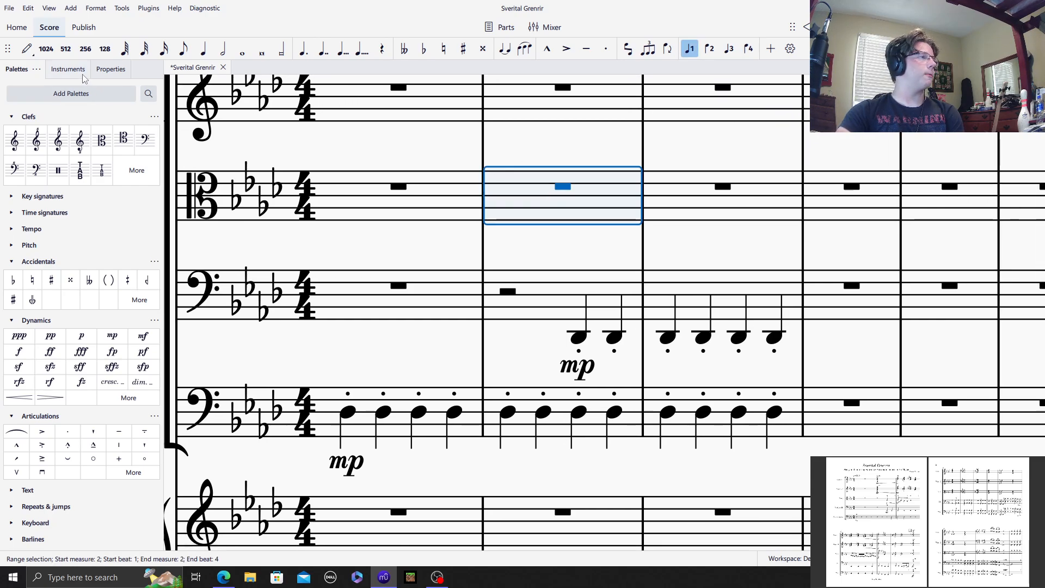
click(28, 50)
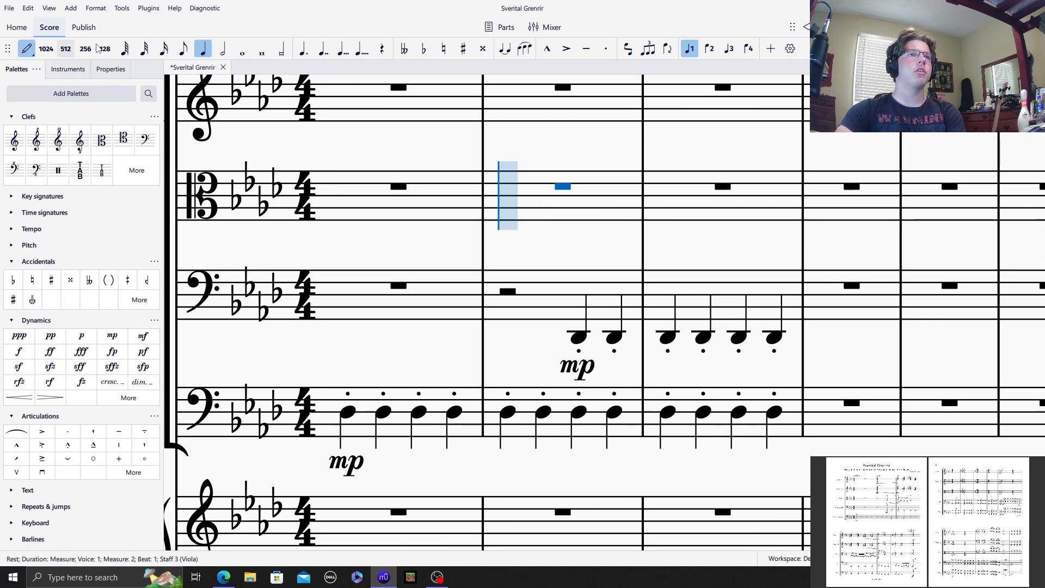
click(224, 50)
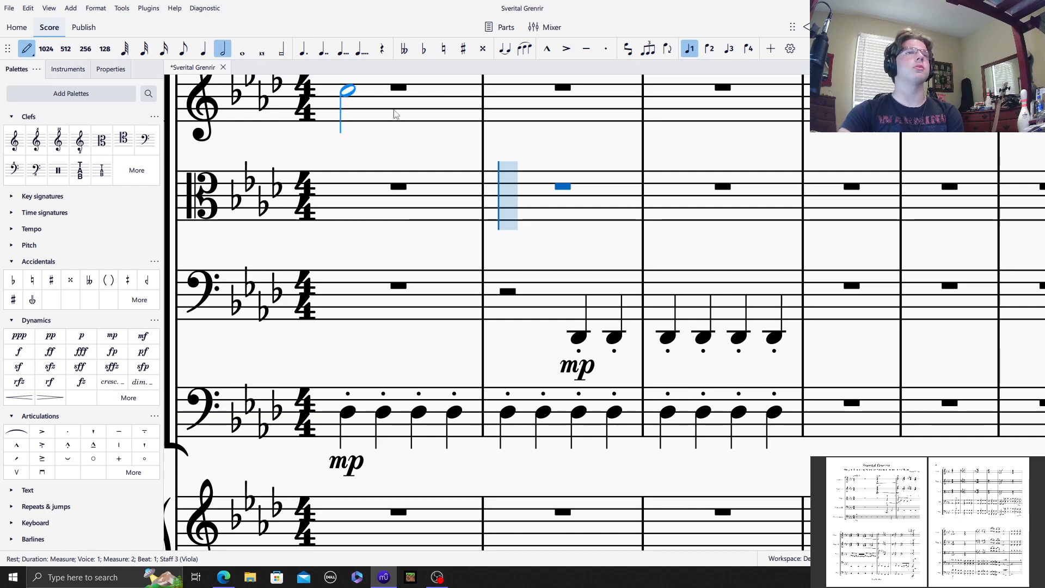
click(507, 190)
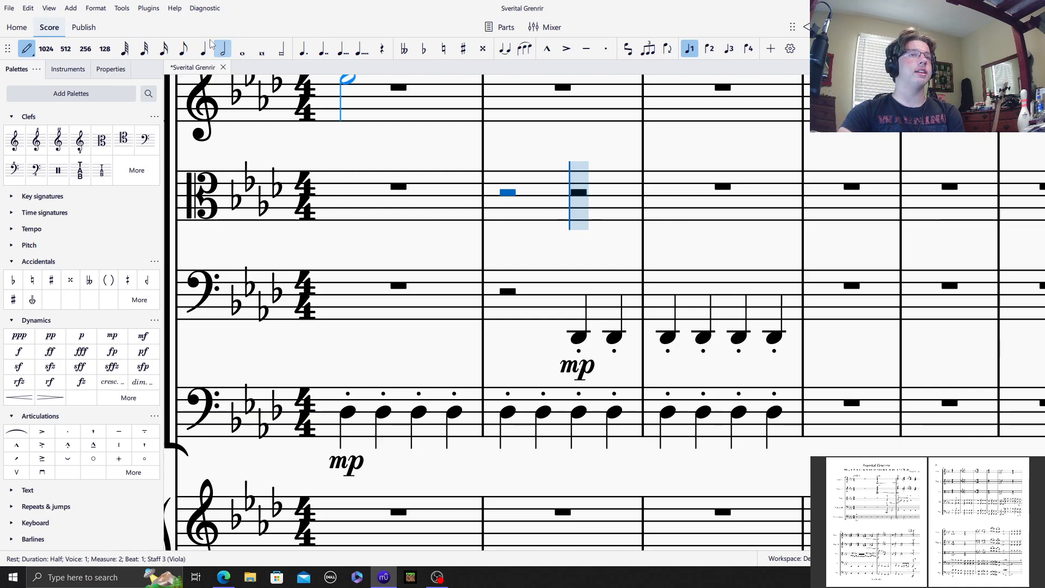
Step: Split the second half of Viola measure 2 into two quarter rests and convert both to triplets
click(183, 50)
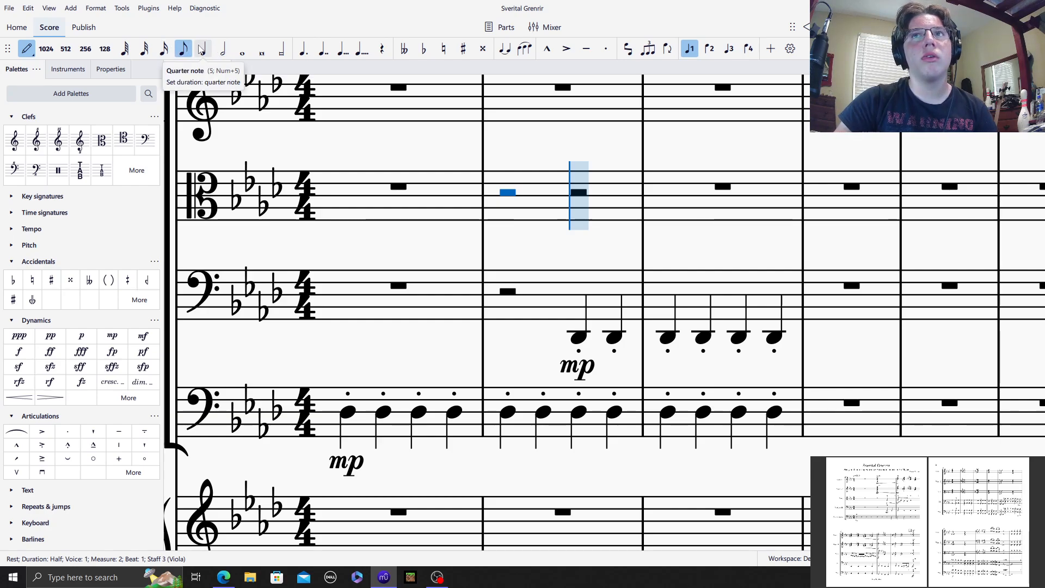
click(26, 49)
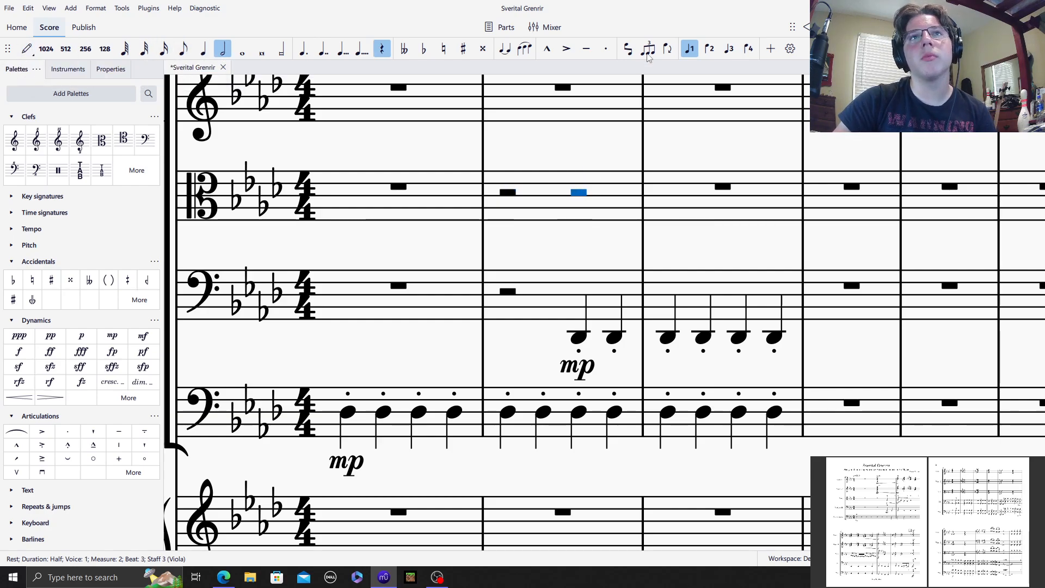
click(201, 51)
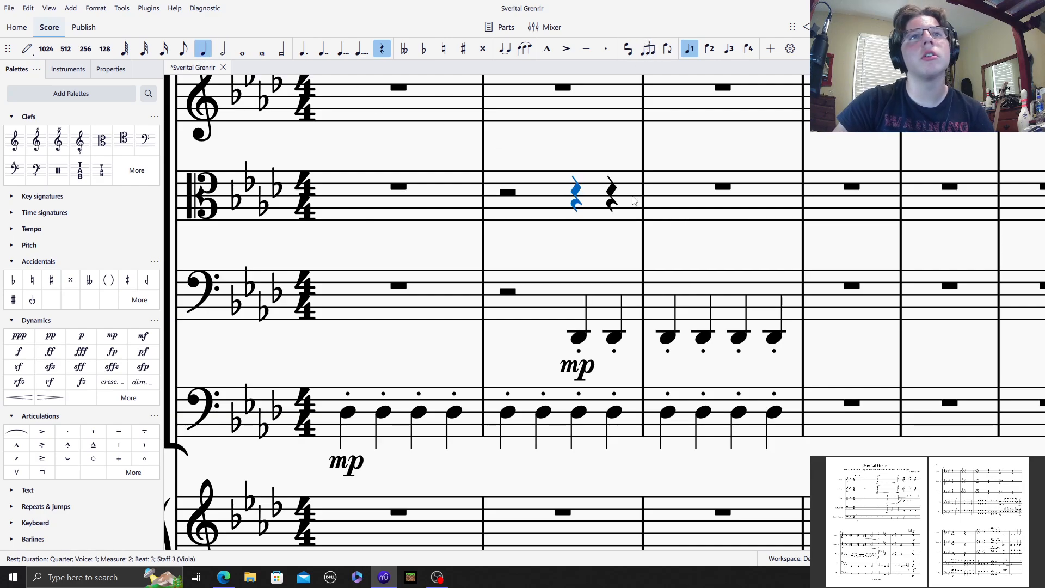
shift+click(613, 197)
click(647, 48)
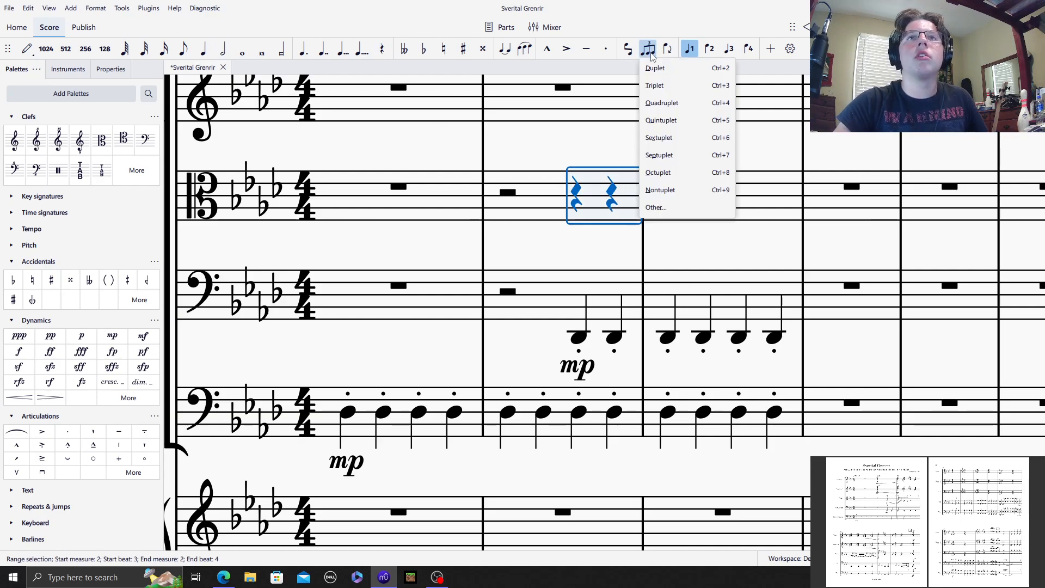
click(661, 87)
Step: Enter triplet eighths C3 and D♭3 on beat 3 of Viola measure 2, with a p dynamic and a slur from the C3
drag(673, 246, 474, 230)
click(25, 50)
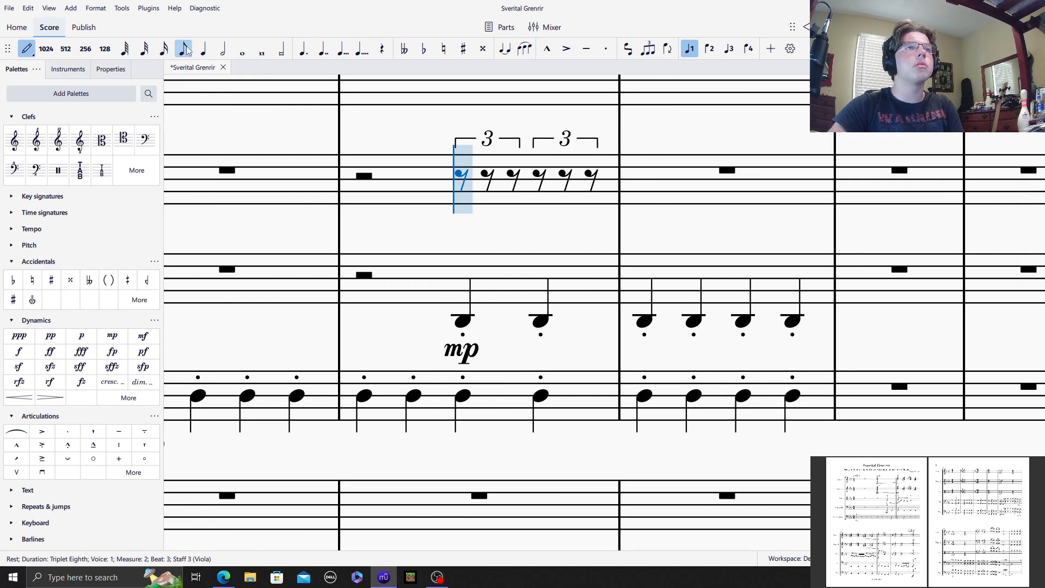
click(459, 220)
click(86, 340)
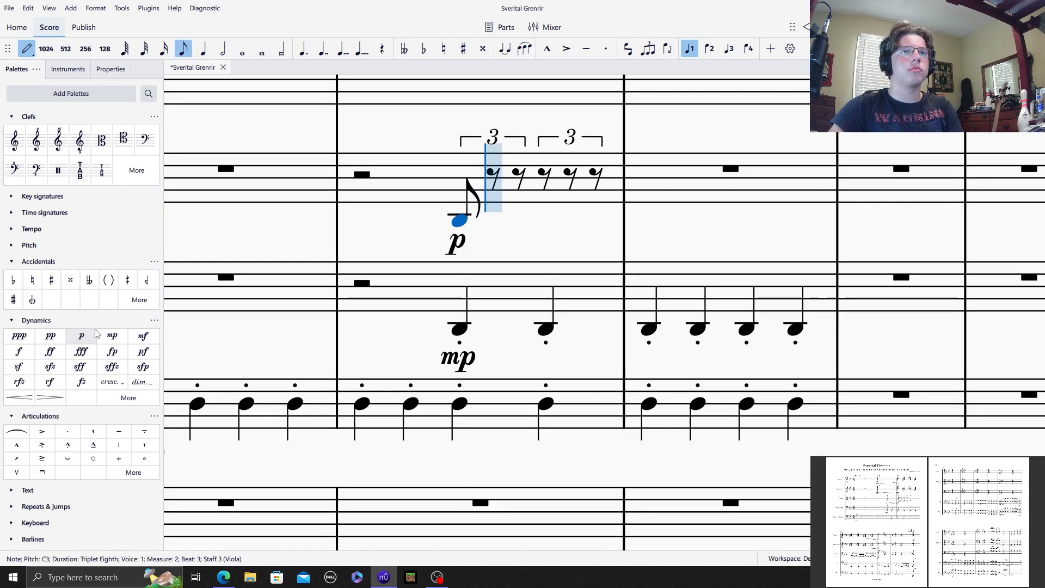
key(s)
click(488, 220)
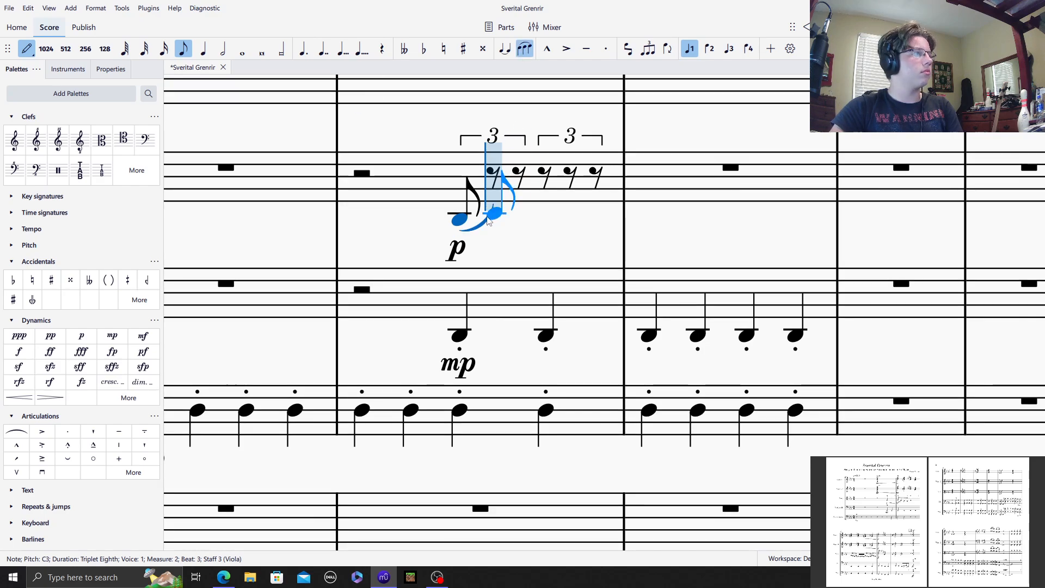
Step: Complete the slurred triplet eighths in Viola measure 2 with D♭3, D♮3, E♭3, F♭3 and F♮3, and end the slur there
click(509, 208)
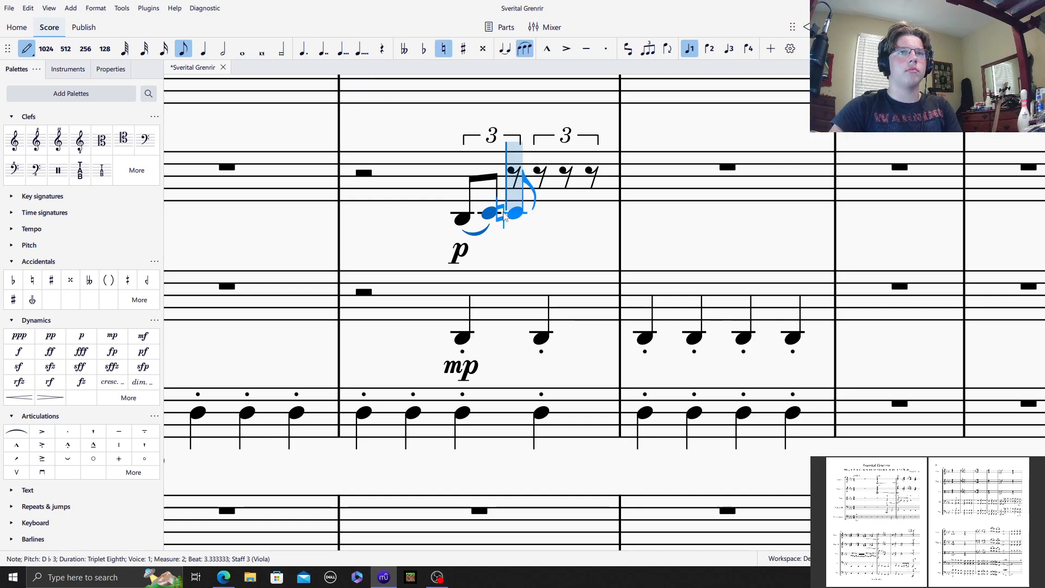
click(506, 212)
click(541, 210)
click(540, 208)
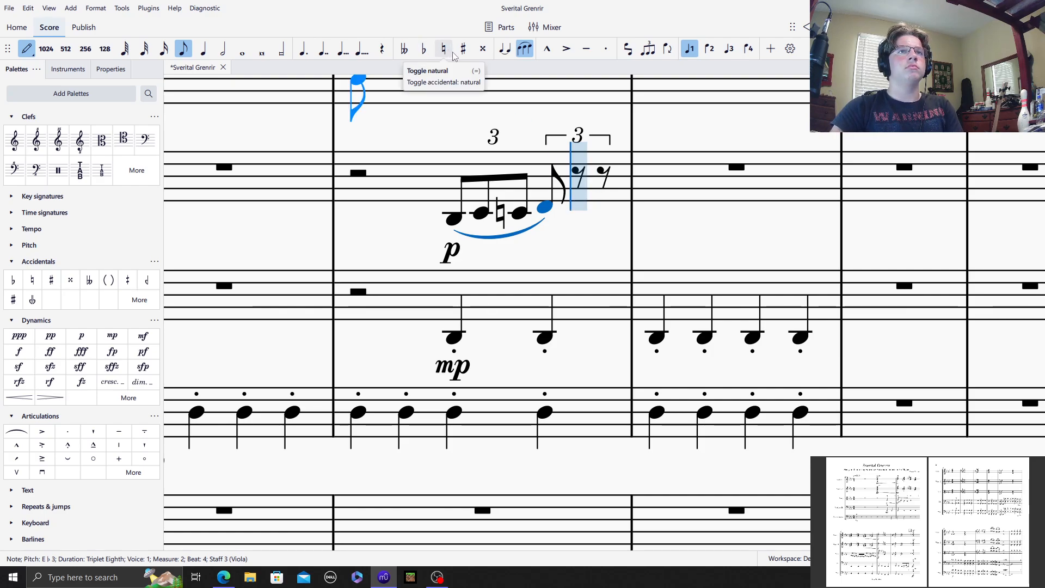
click(582, 200)
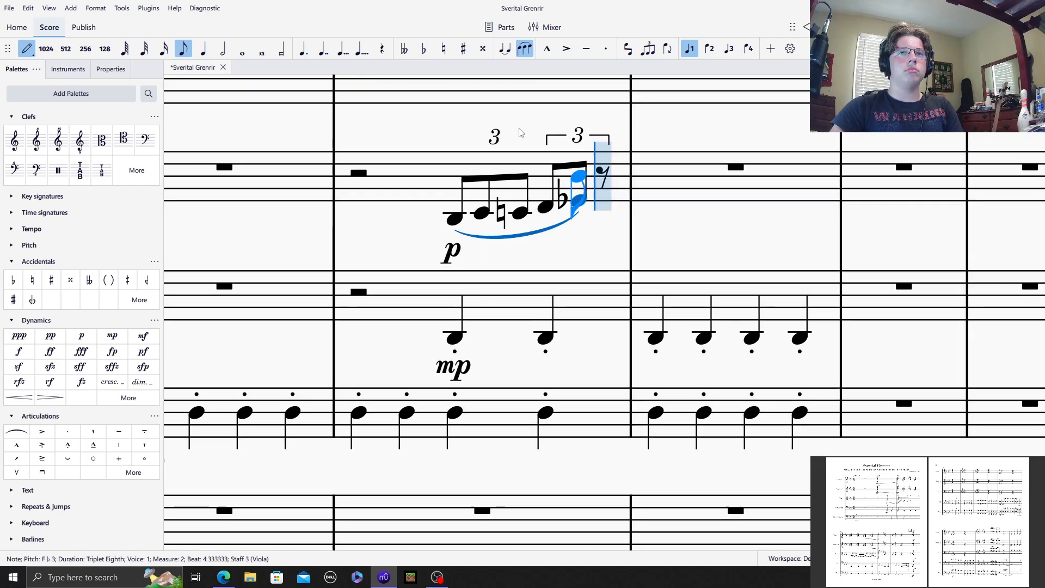
click(443, 49)
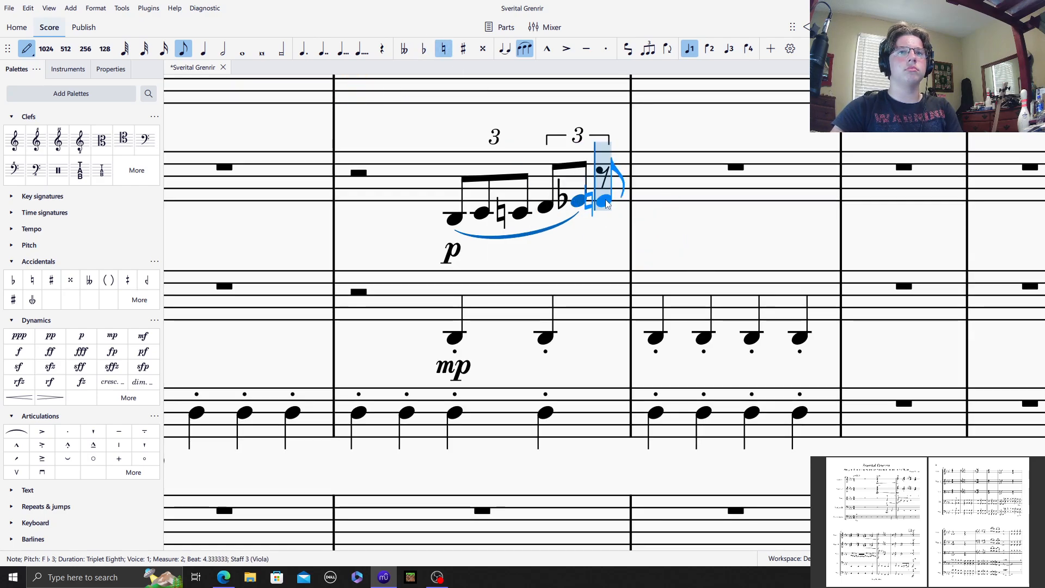
click(605, 200)
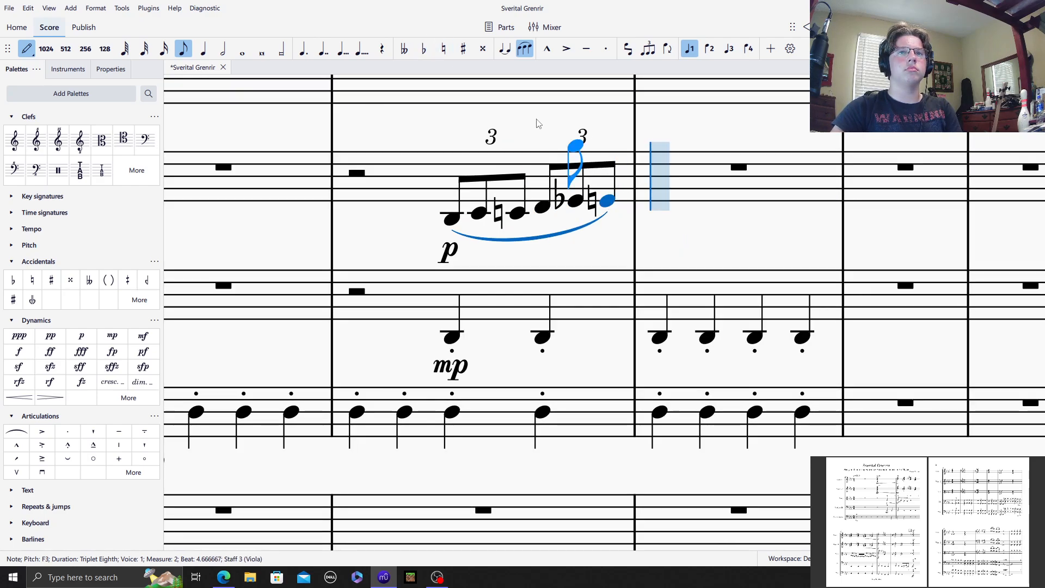
click(521, 50)
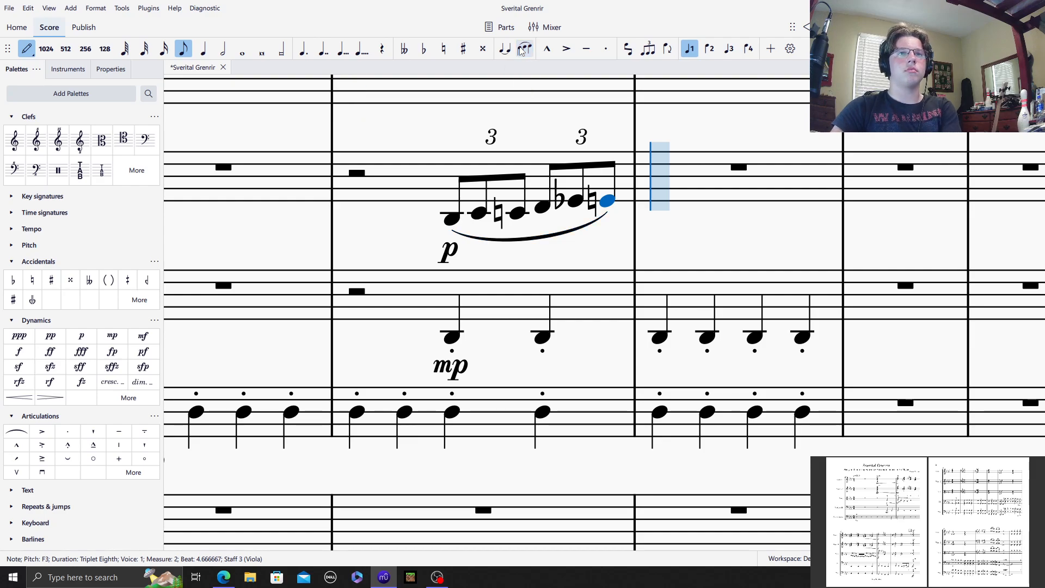
Step: Enter slurred quarter notes A♭3 and G3 on beats 1 and 2 of Viola measure 3
click(205, 50)
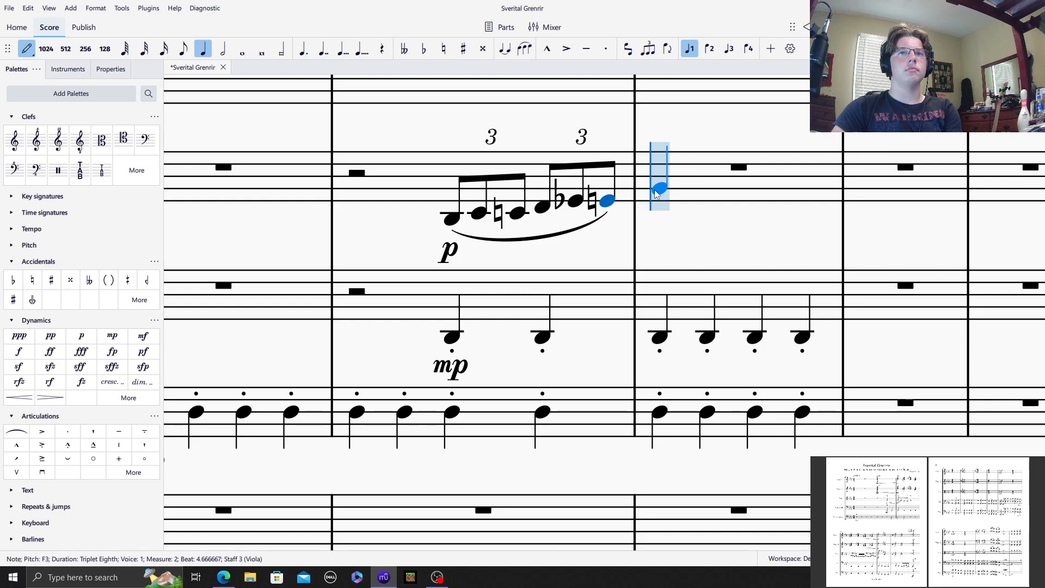
click(656, 190)
click(524, 49)
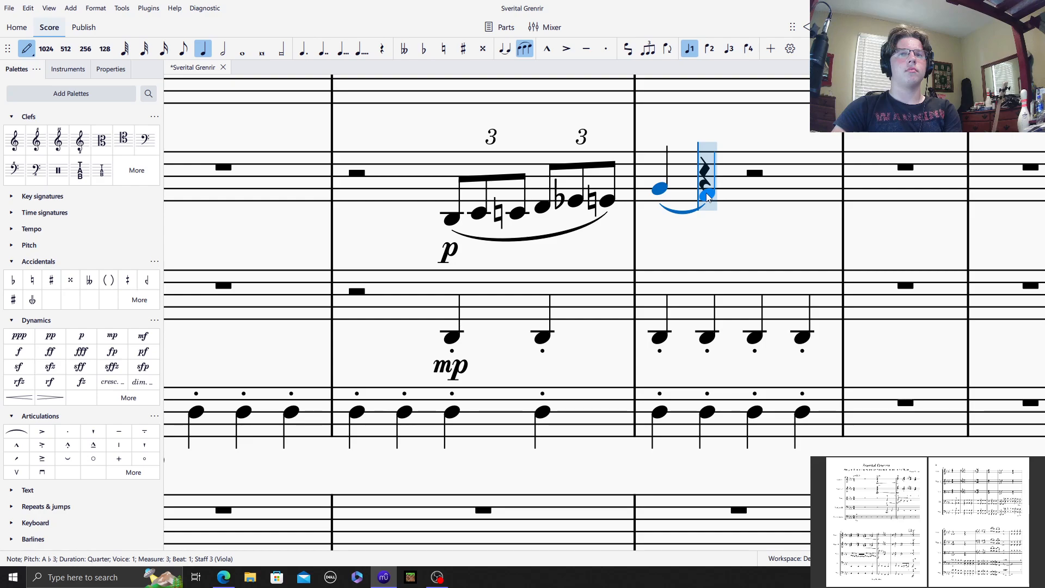
click(708, 196)
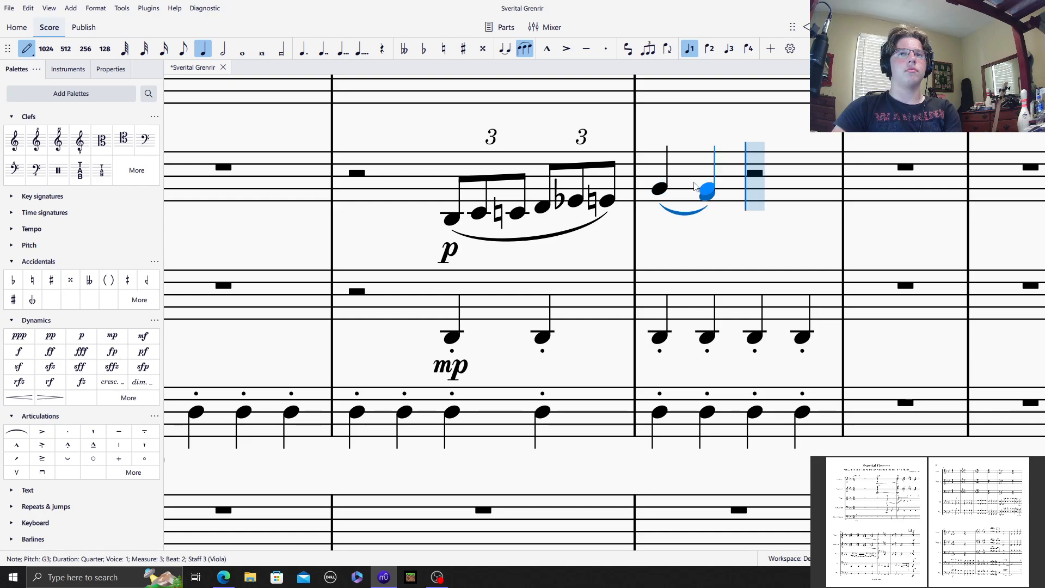
click(525, 50)
Step: Enter slurred quarter notes F♭3 and E♭3 on beats 3 and 4 of Viola measure 3 and leave note input
click(754, 207)
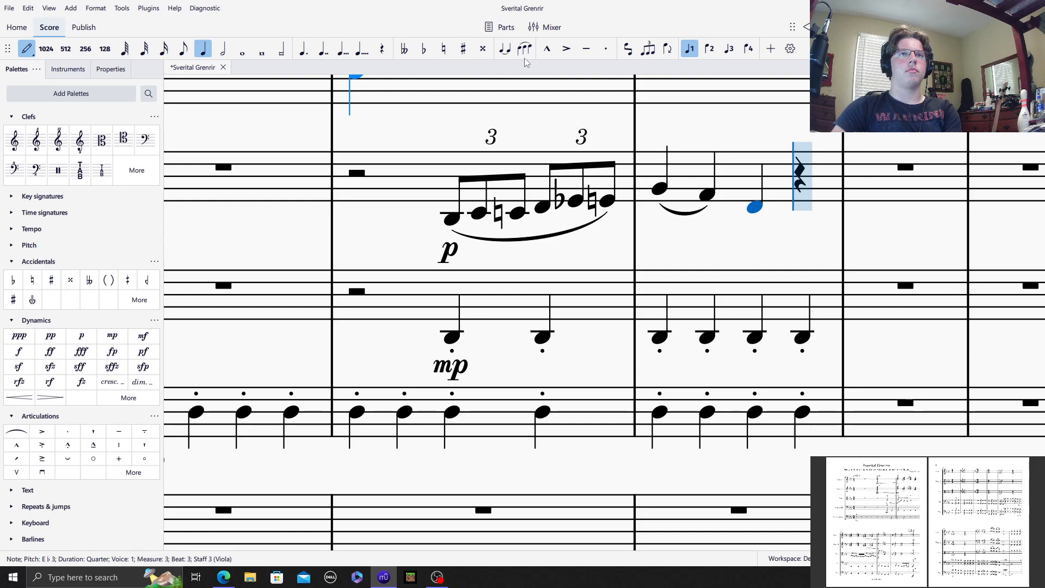
key(Delete)
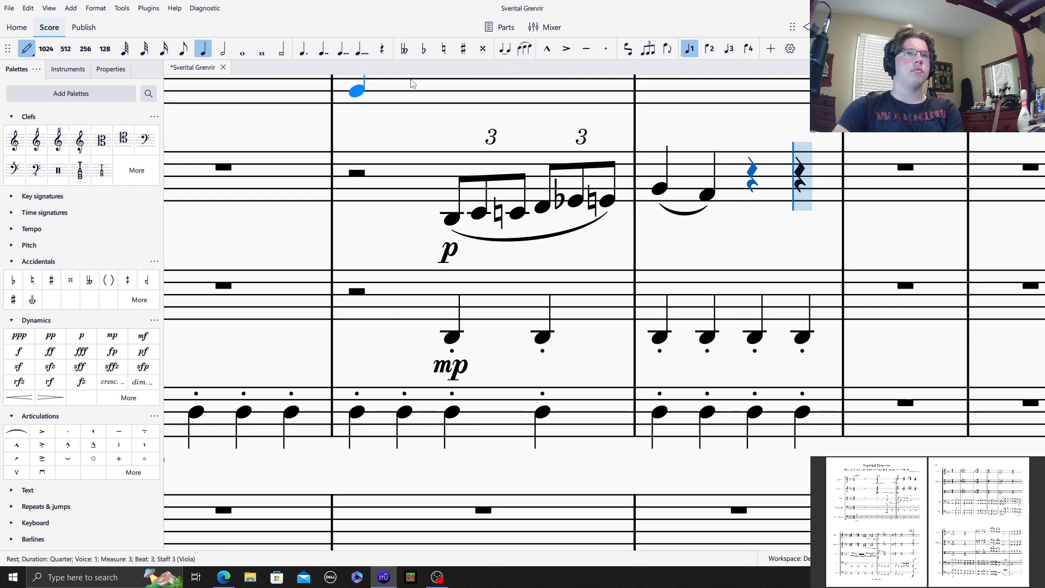
click(745, 201)
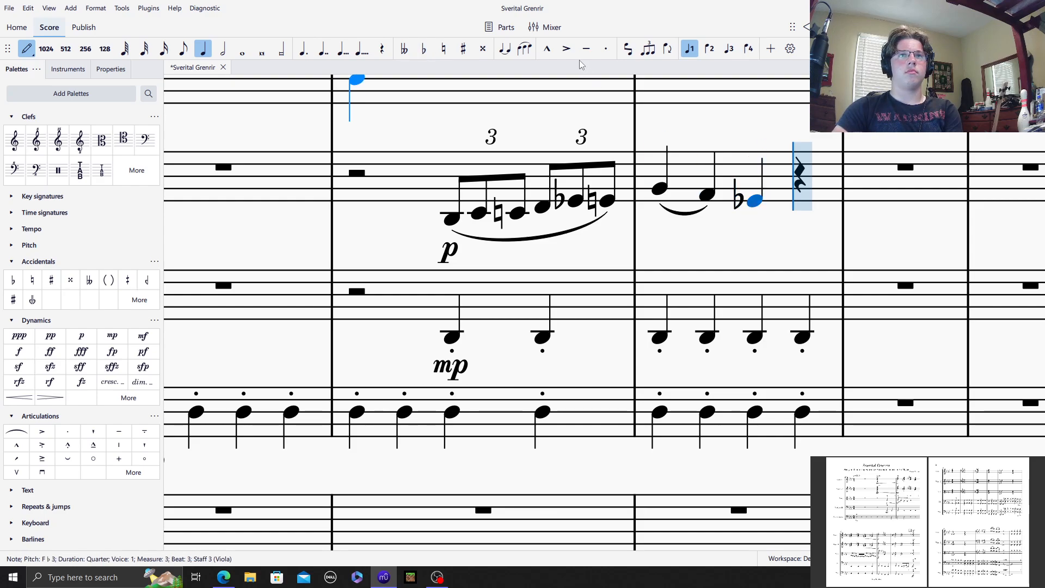
click(525, 48)
click(804, 210)
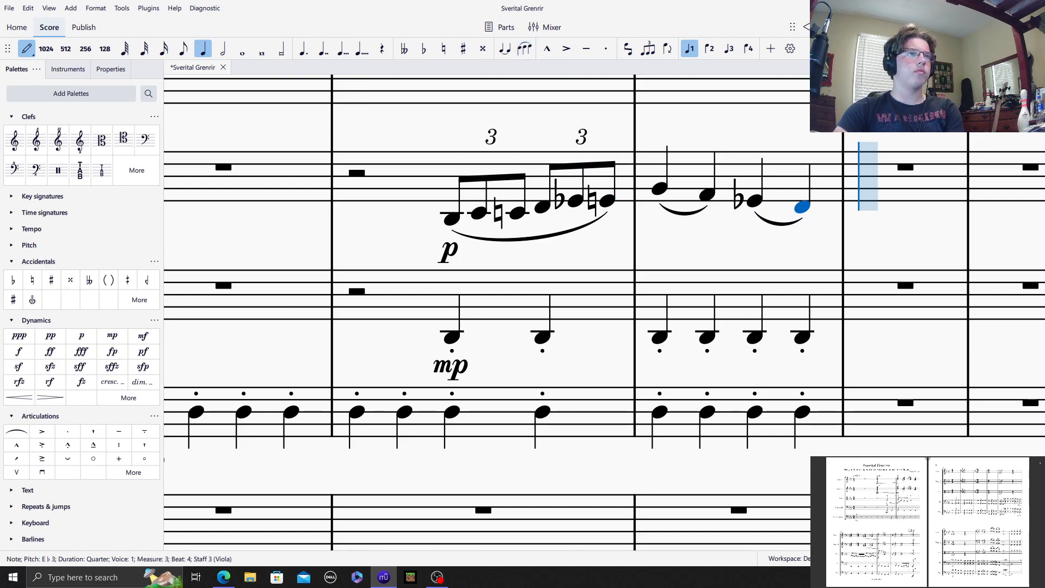
click(28, 50)
Step: Add a crescendo hairpin under the Viola triplets from C3 to F3 in measure 2
drag(740, 146, 527, 144)
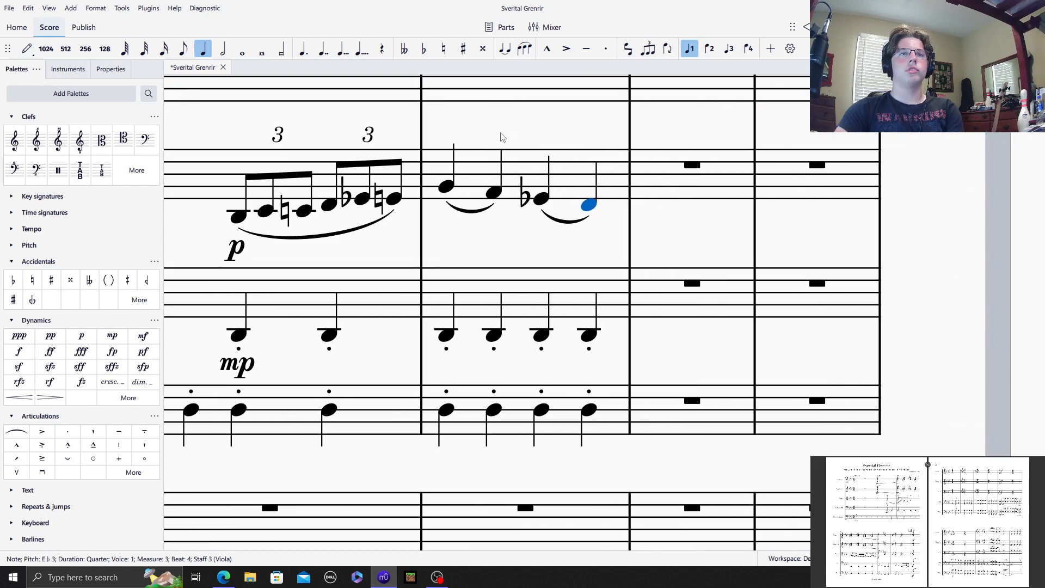
click(501, 138)
drag(374, 189, 540, 194)
click(405, 220)
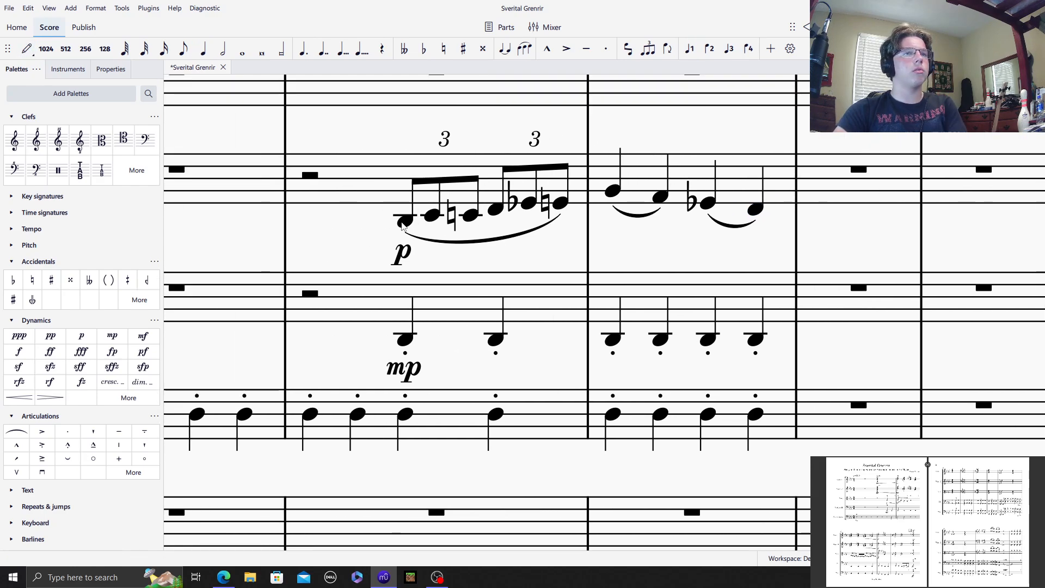
shift+click(560, 204)
key(shift+comma)
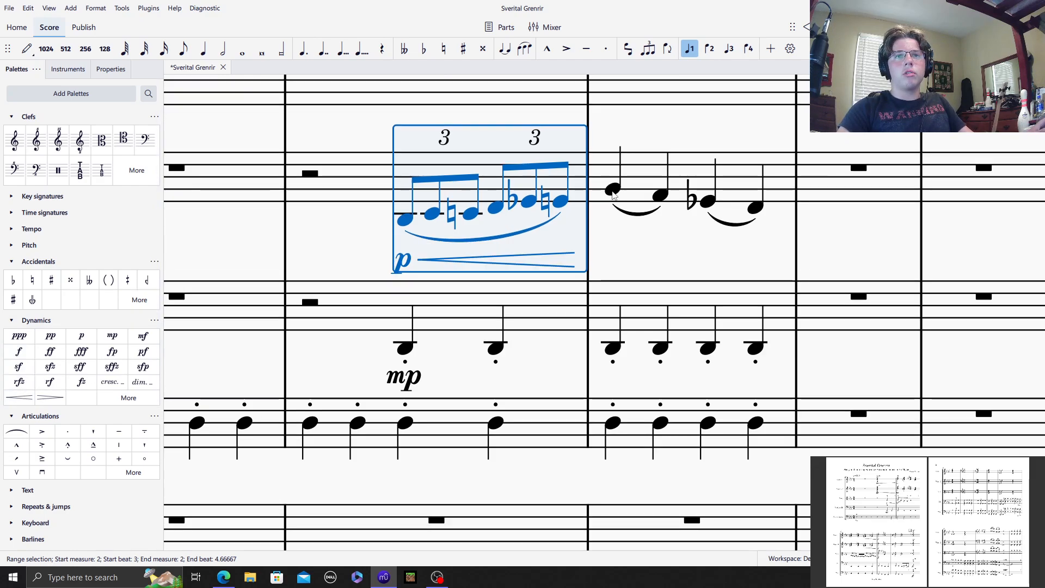
Step: Add an mf dynamic to the first note of Viola measure 3
click(612, 193)
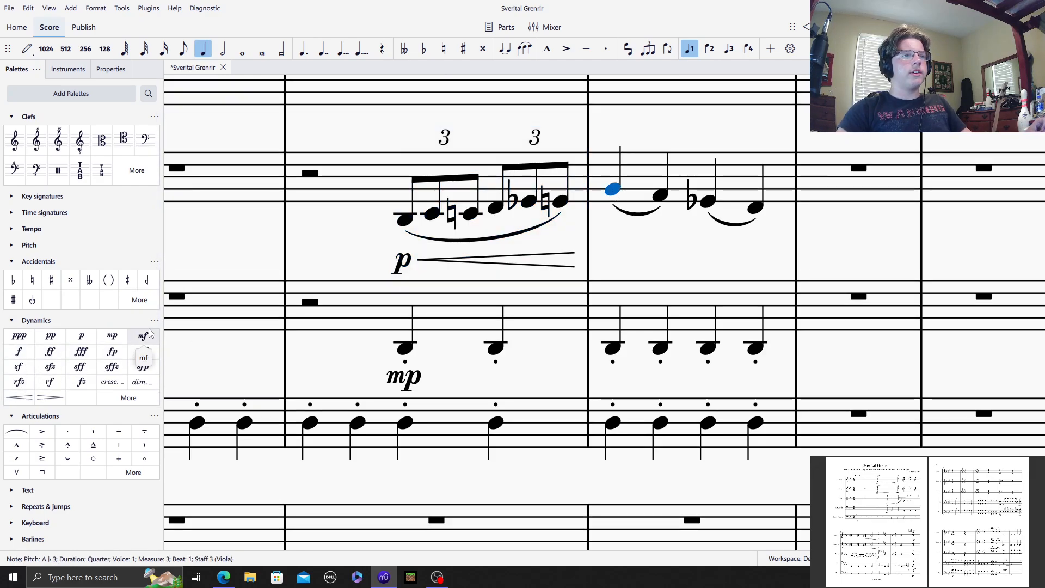
click(12, 321)
click(11, 322)
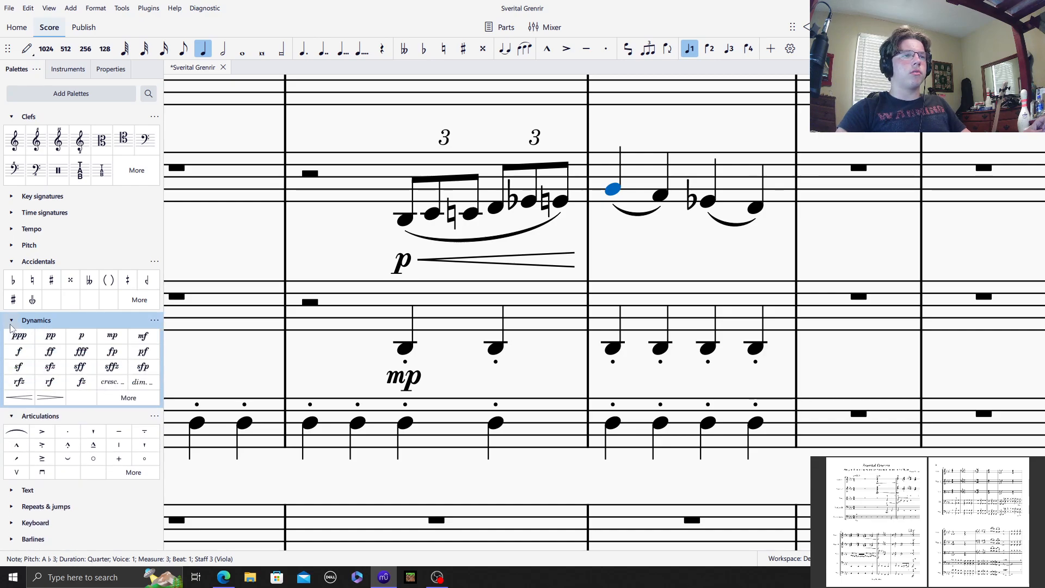
click(12, 321)
click(11, 321)
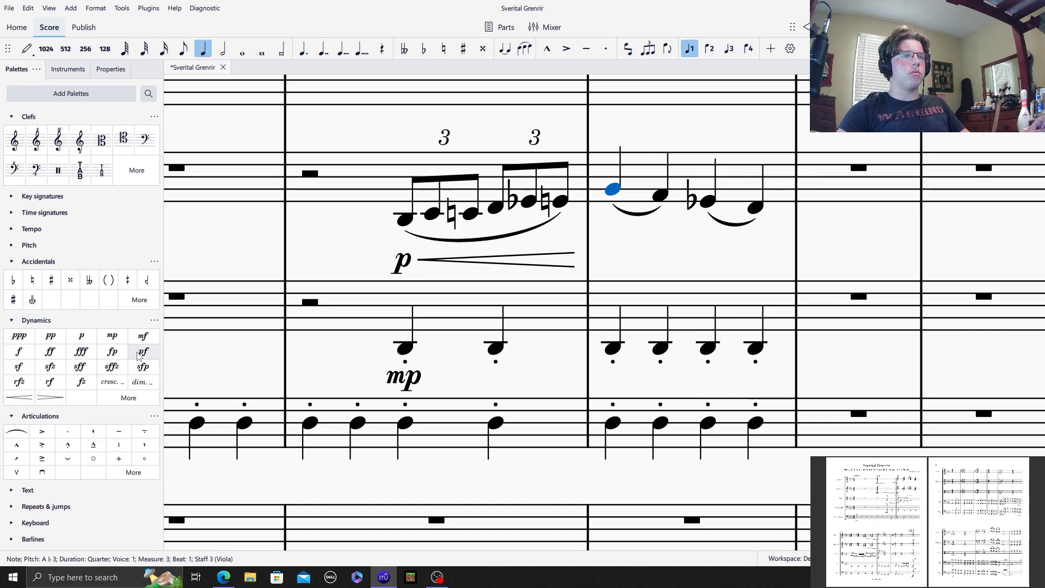
click(143, 336)
key(Escape)
Step: Play back the opening measures to hear the new Viola line with the lower strings
scroll(419, 202, left, 3)
click(388, 201)
key(Escape)
key(space)
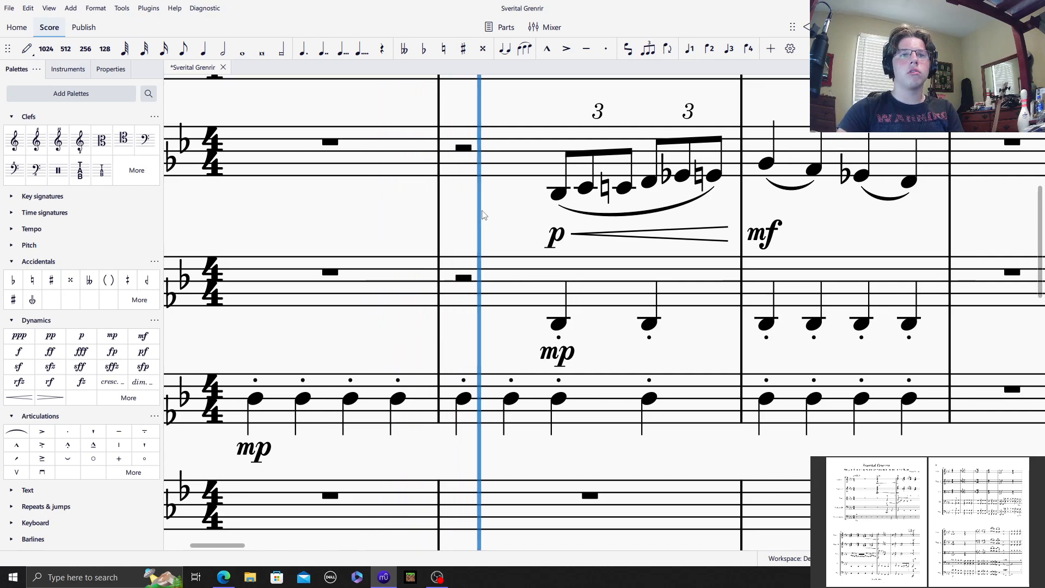
drag(353, 227, 566, 334)
click(827, 28)
Step: Enter a whole note A♭5 in measure 2 of the Violins 2 staff
scroll(544, 217, up, 2)
click(555, 249)
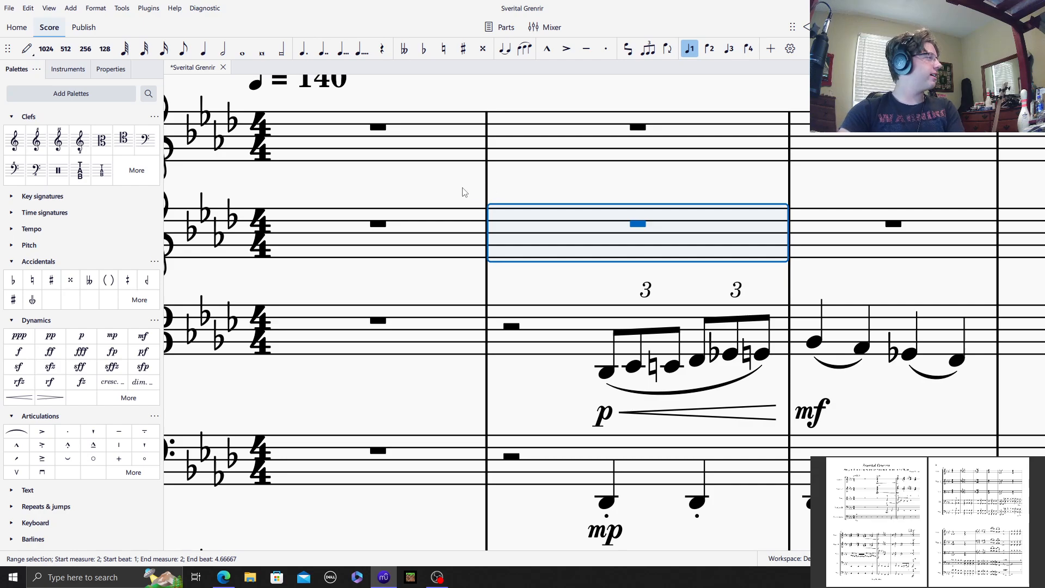
click(27, 48)
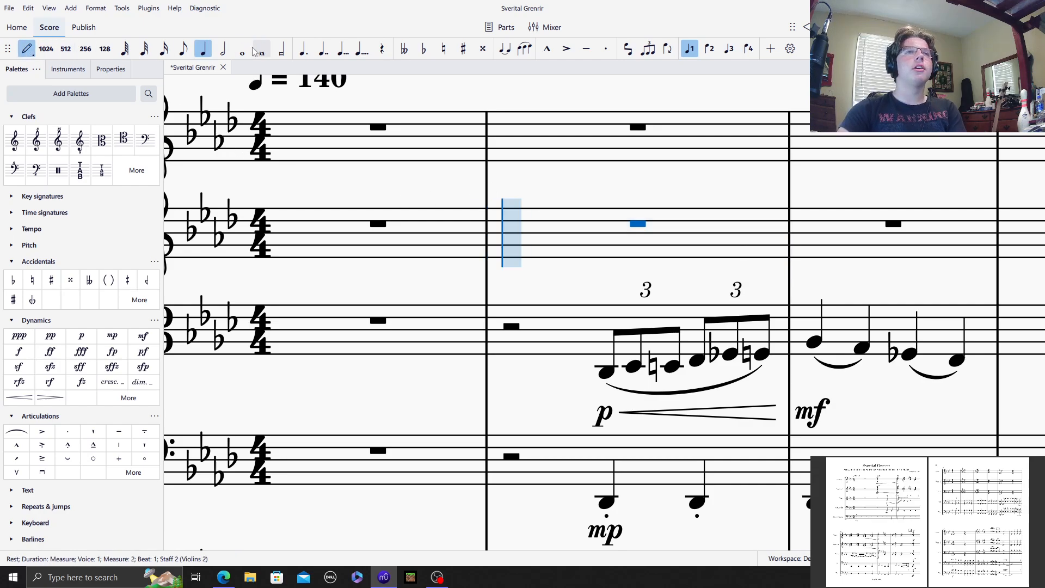
click(243, 52)
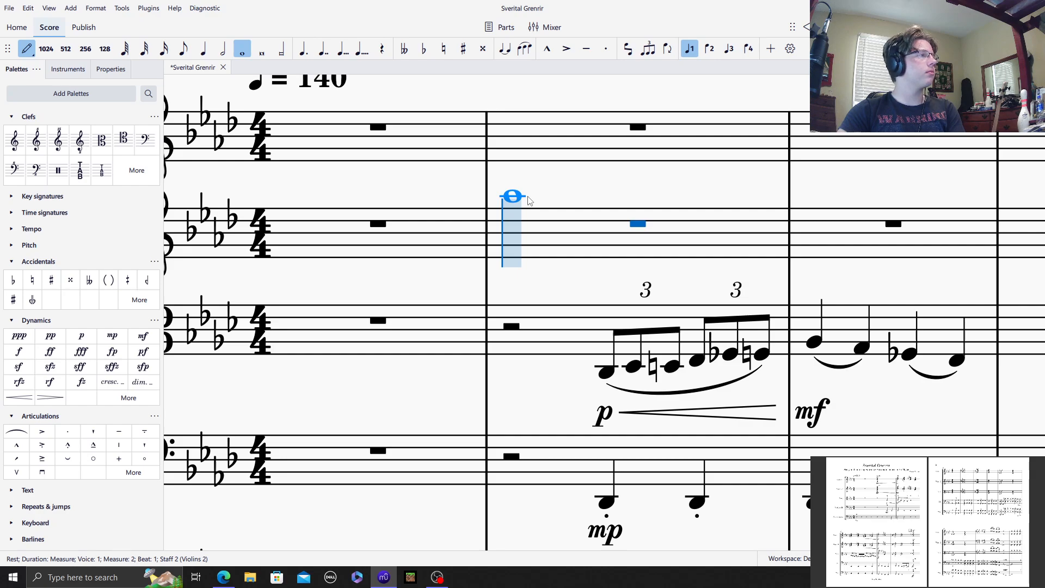
click(527, 197)
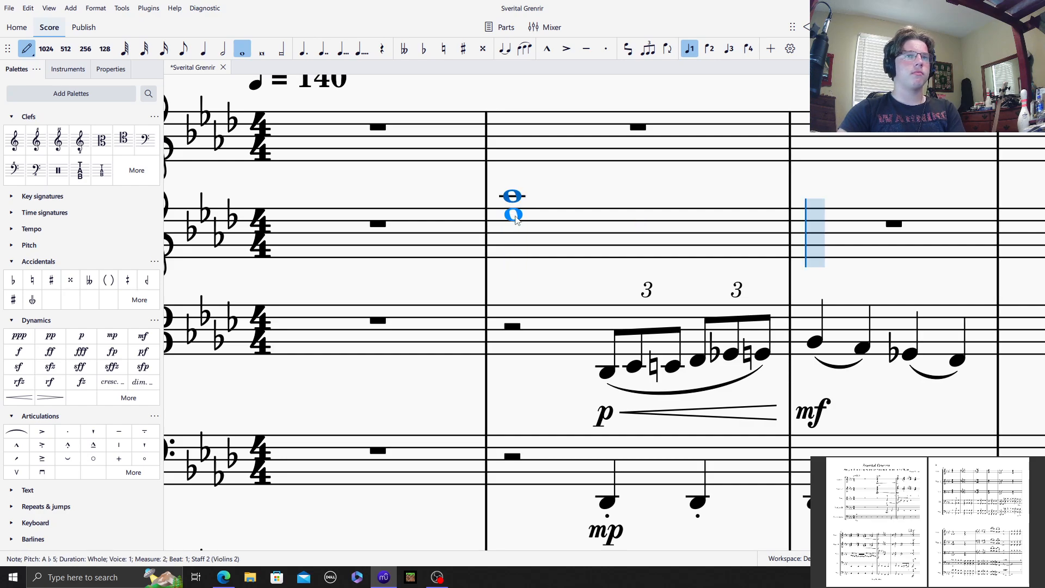
Step: Add E♭5, C5 and A♭4 below the A♭5 whole note and apply a two-stroke tremolo to the chord
scroll(54, 381, down, 5)
click(12, 428)
scroll(16, 428, up, 2)
scroll(17, 427, down, 4)
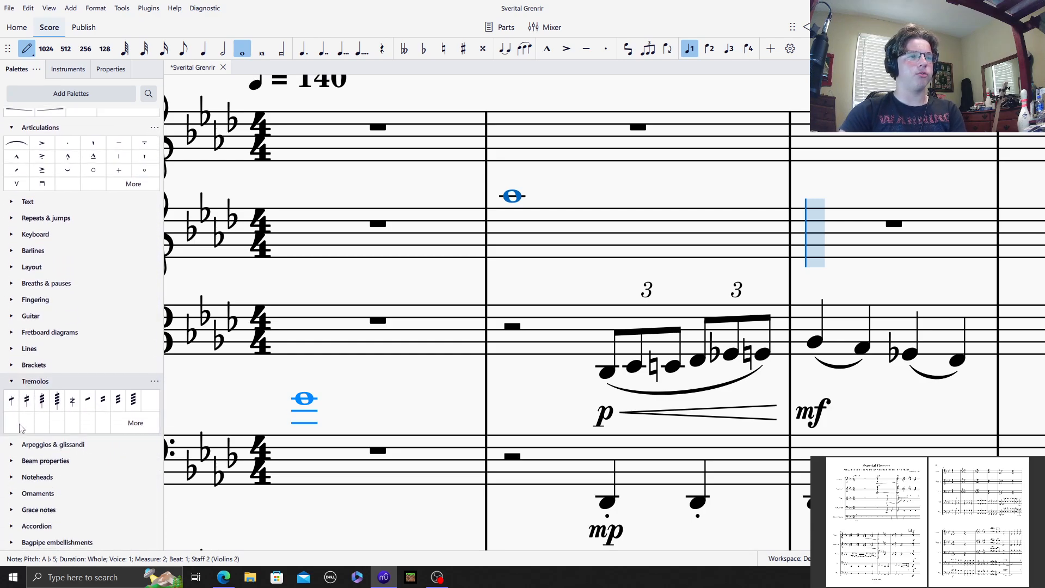
click(515, 226)
click(515, 239)
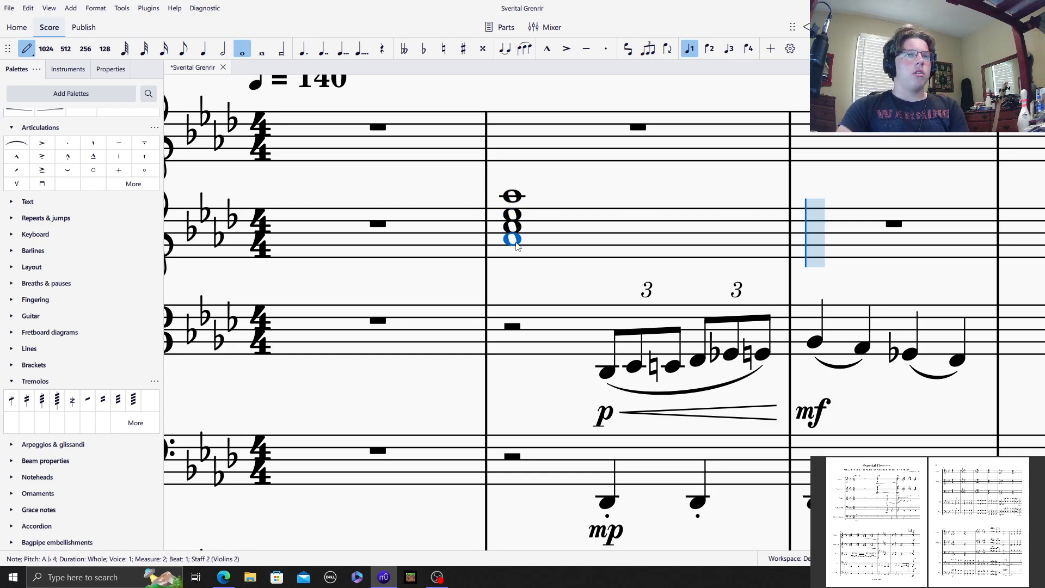
click(26, 399)
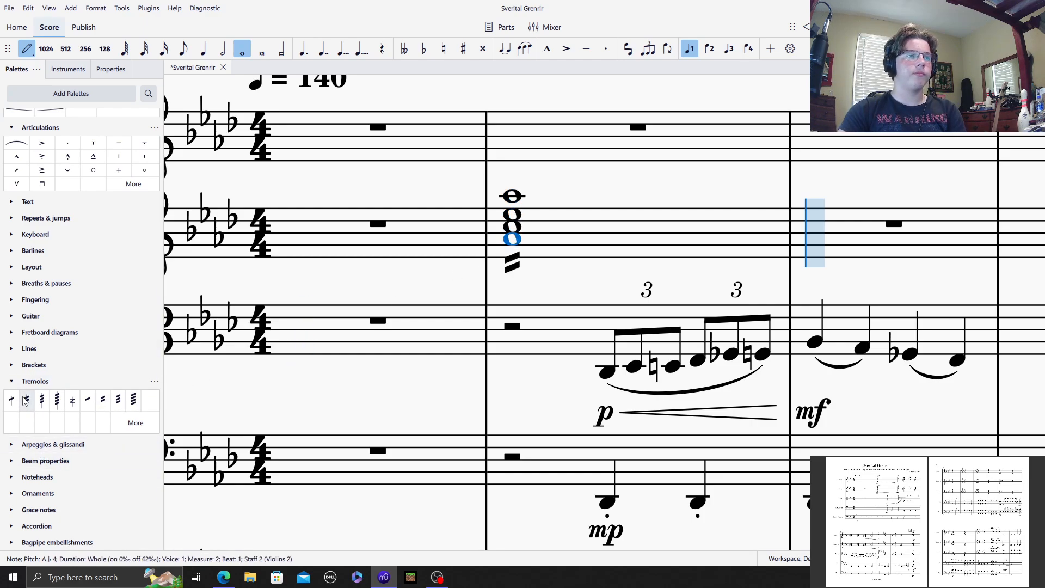
Step: Give the tremolo chord in Violins 2 measure 2 a pp dynamic and a crescendo hairpin
scroll(60, 355, up, 1)
scroll(61, 354, up, 3)
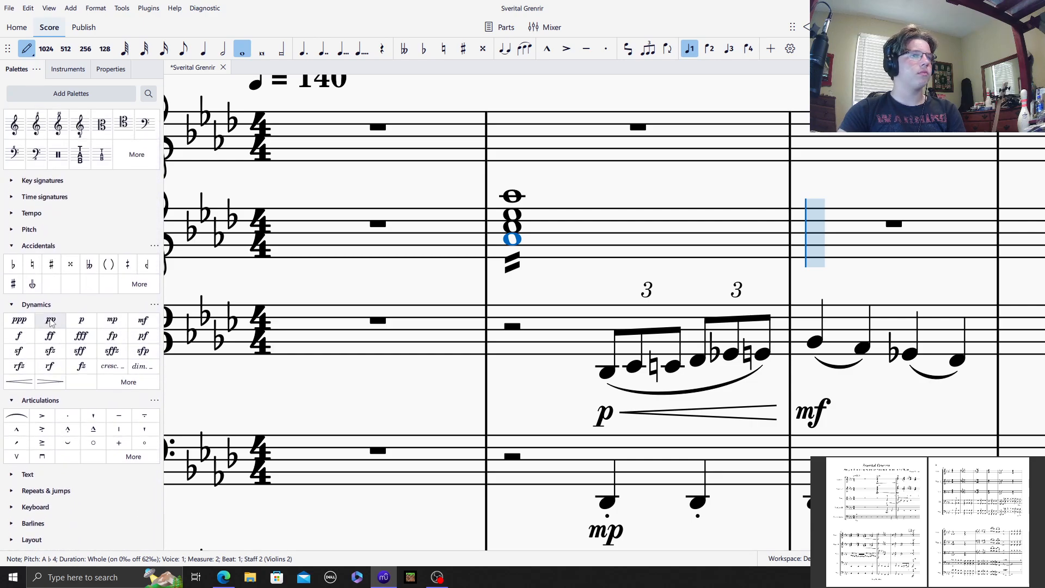
click(51, 320)
click(19, 381)
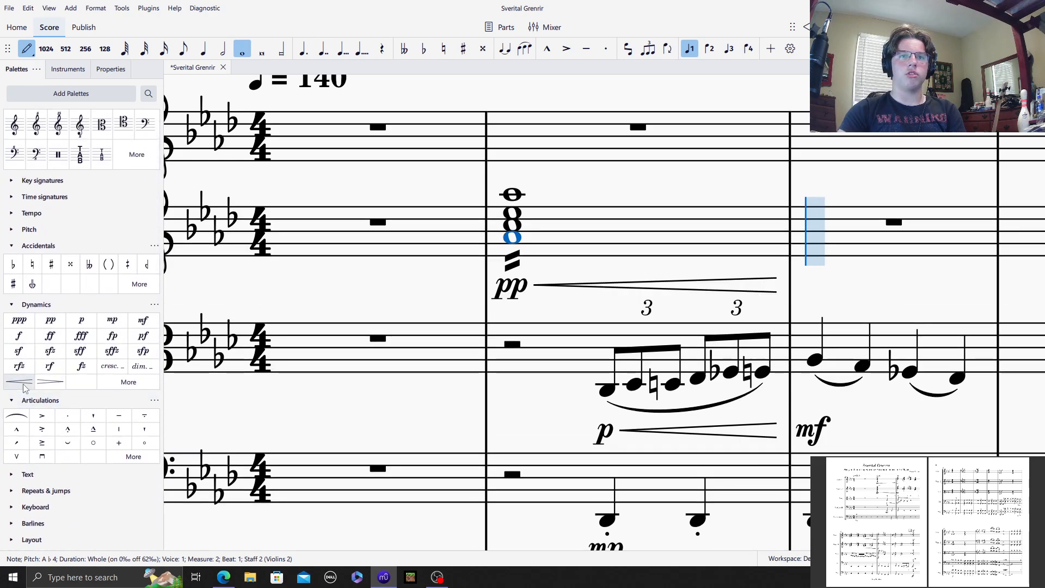
Step: Enter a quarter note A♭5 on beat 1 of Violins 2 measure 3 with an mp dynamic
key(5)
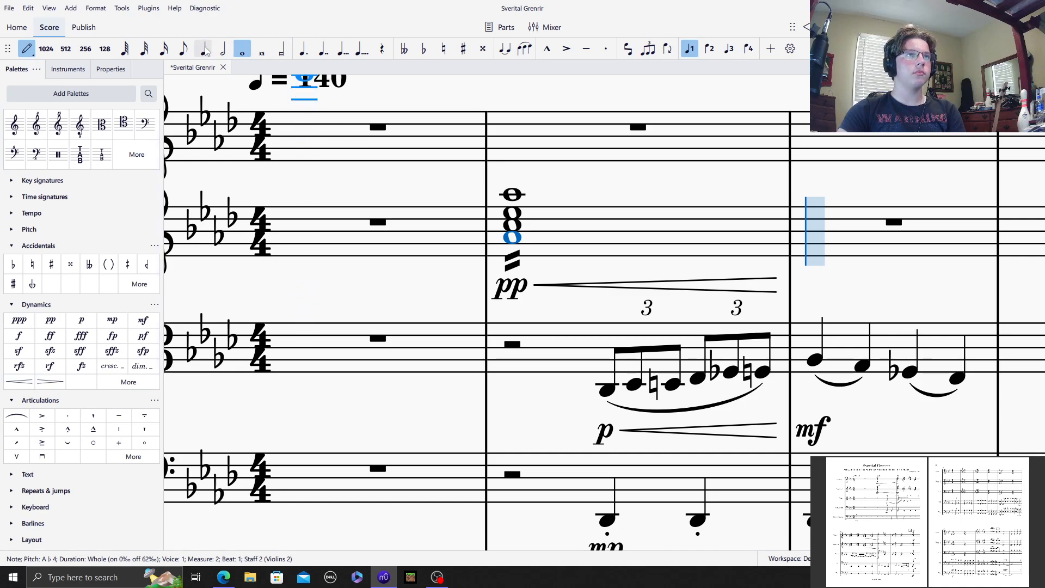
click(819, 198)
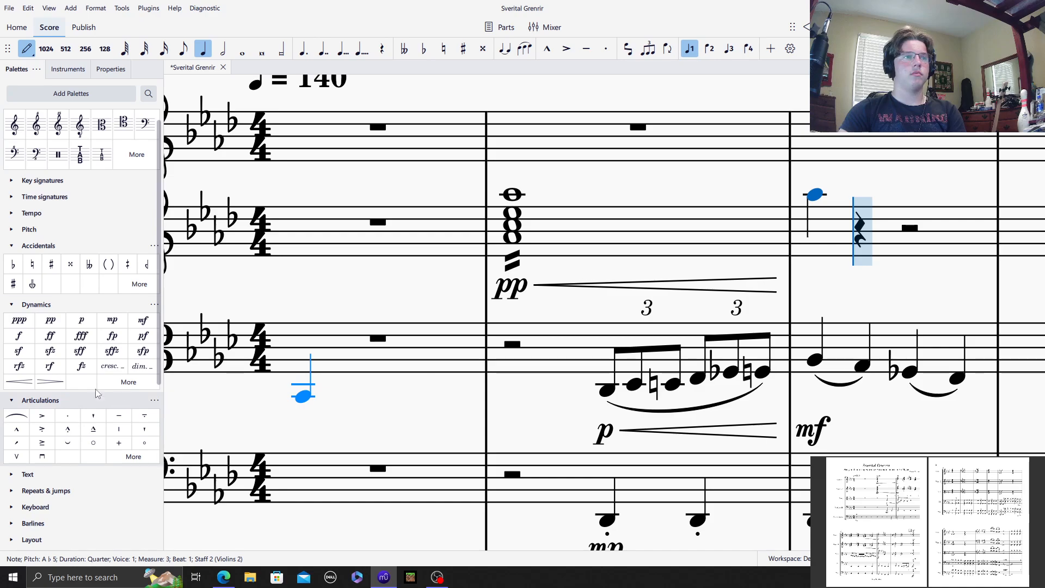
click(113, 320)
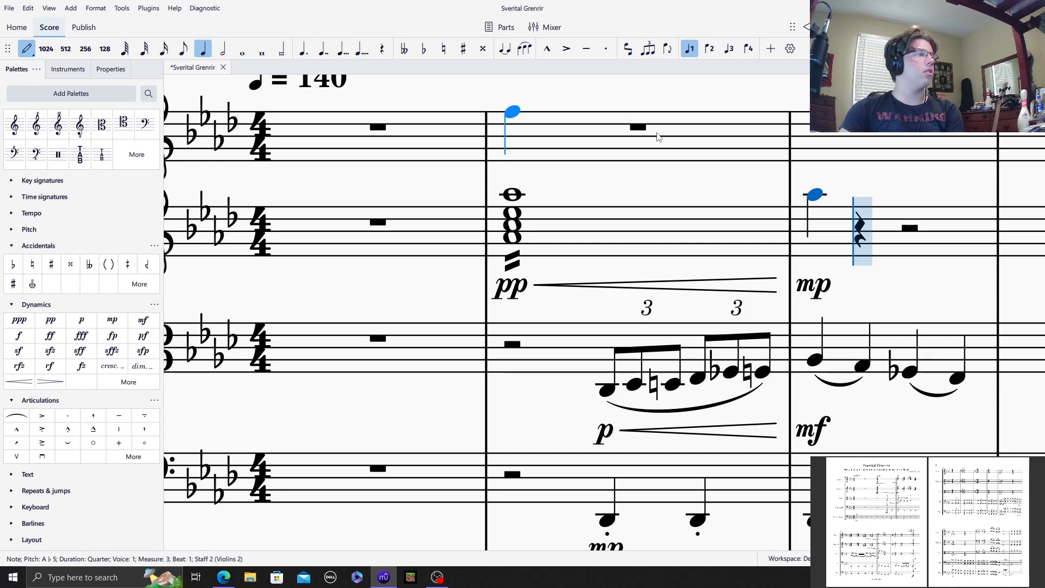
Step: Enter quarter notes G5, G♭5 and F5 on beats 2 to 4 of Violins 2 measure 3
click(869, 201)
click(424, 49)
click(920, 195)
click(924, 205)
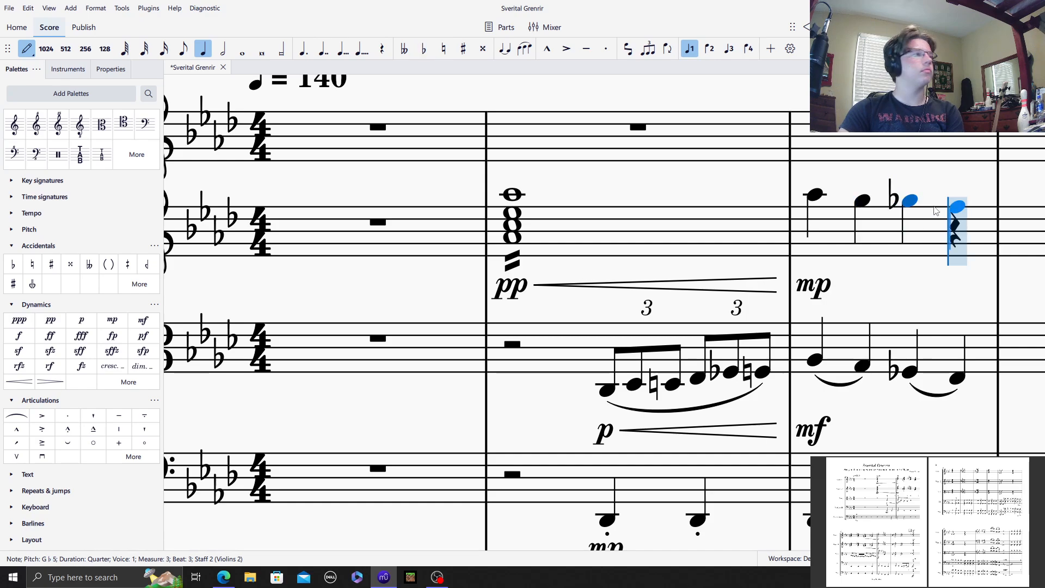
click(935, 211)
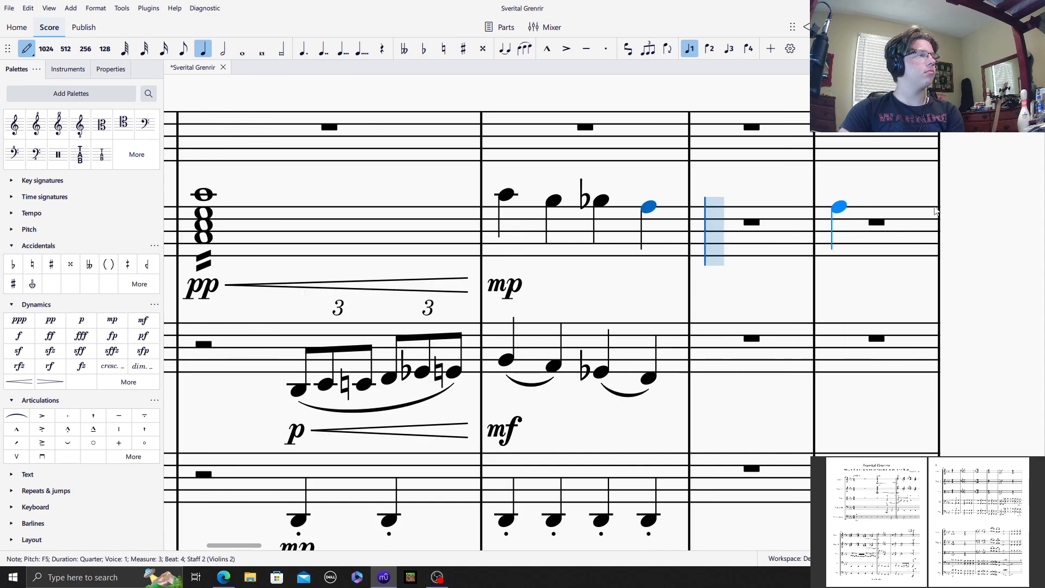
Step: Add E♭5, D natural 5, D♭5 and C5 beneath the four quarter notes in Violins 2 measure 3
click(508, 216)
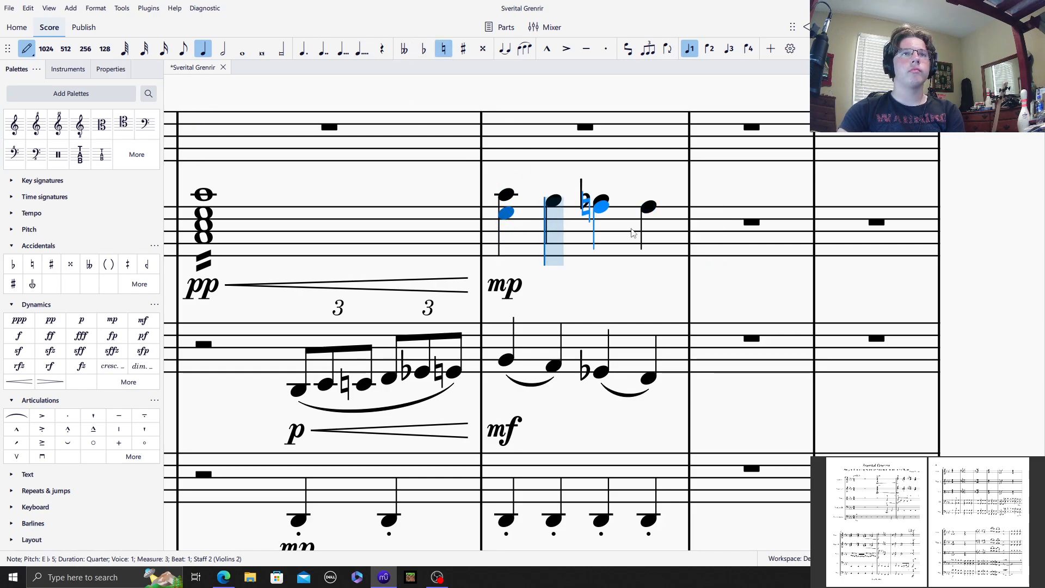
click(552, 219)
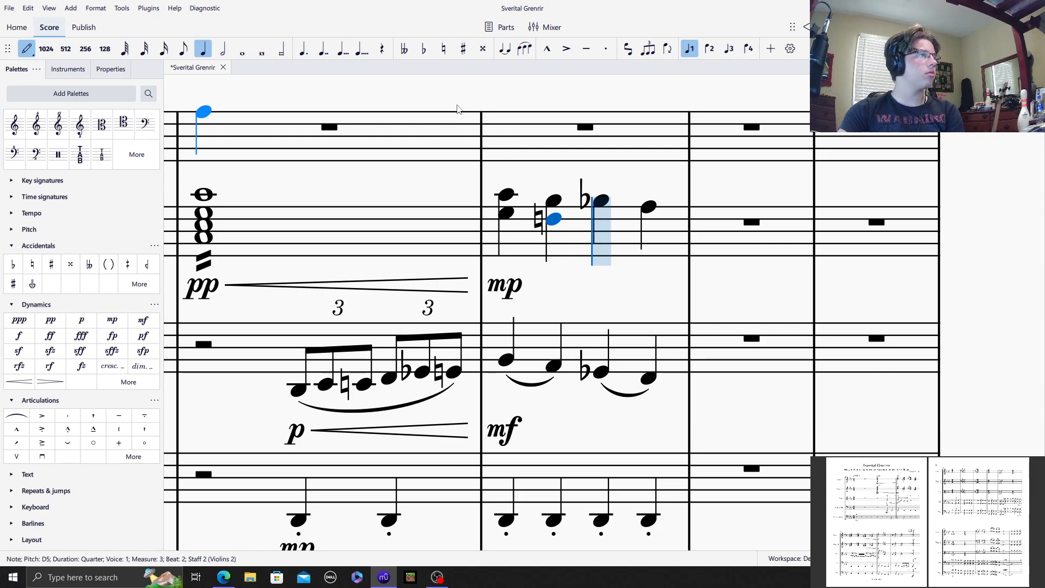
click(601, 220)
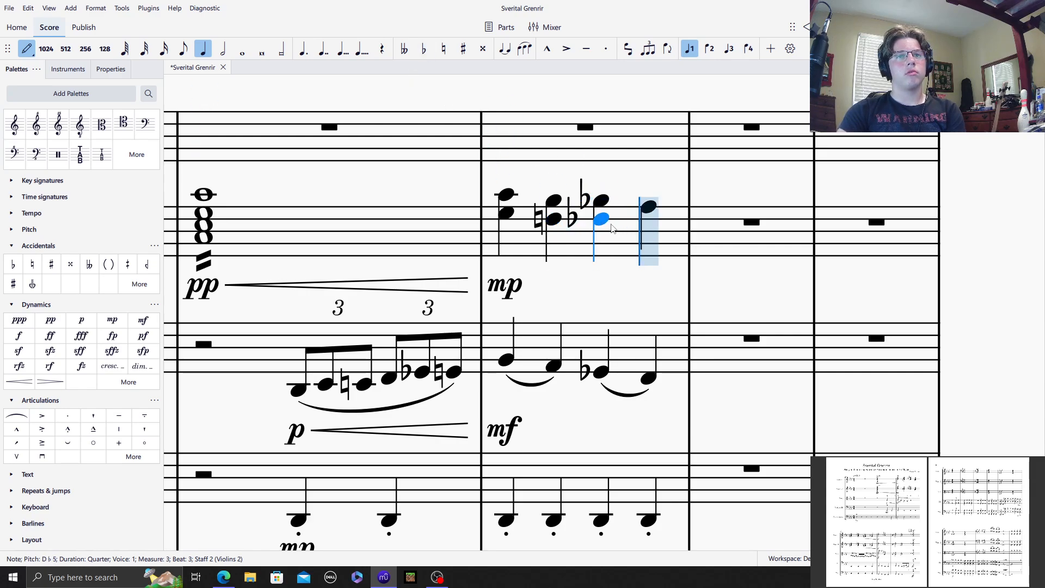
click(649, 225)
Step: Add a third voice-tone of C5, B natural 4, B♭4 and A natural 4 to the quarter-note chords in Violins 2 measure 3
click(506, 226)
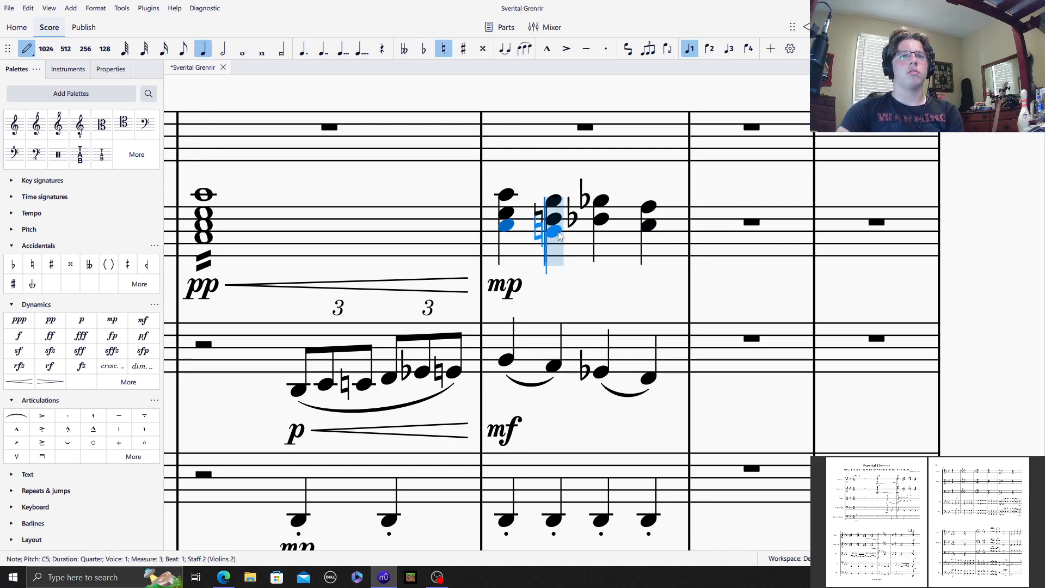
click(553, 231)
click(428, 50)
click(585, 237)
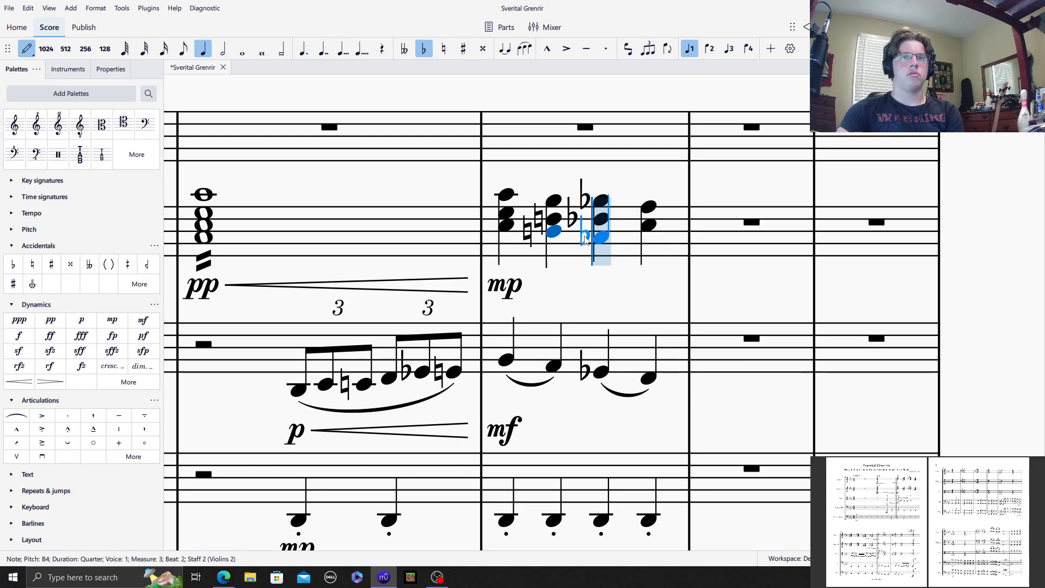
click(591, 235)
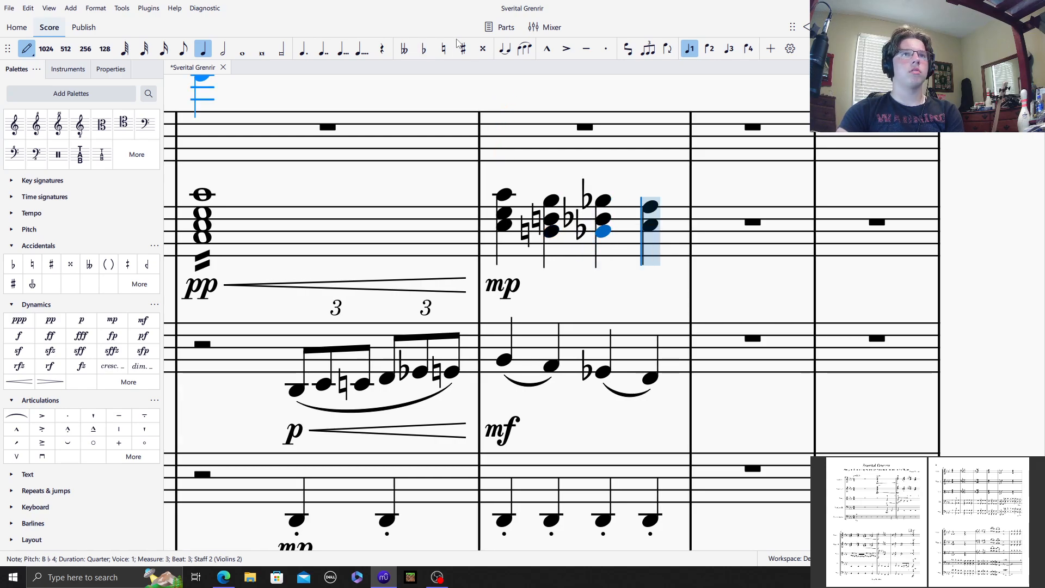
click(650, 246)
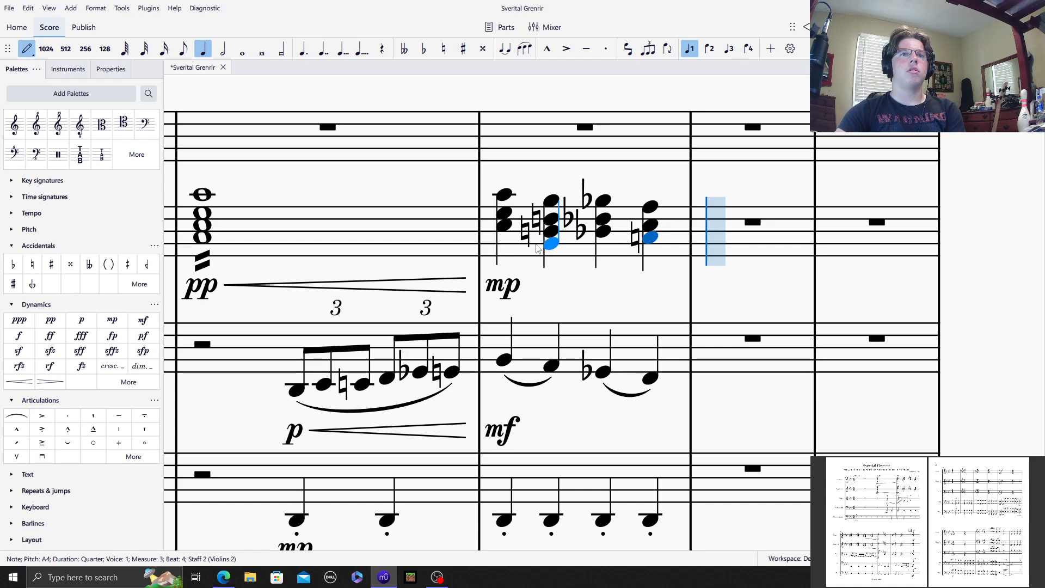
Step: Copy measures 2 and 3 of Violins 2, including dynamics and hairpin, into the same measures of Violins 1
click(29, 50)
click(347, 194)
drag(354, 187, 435, 172)
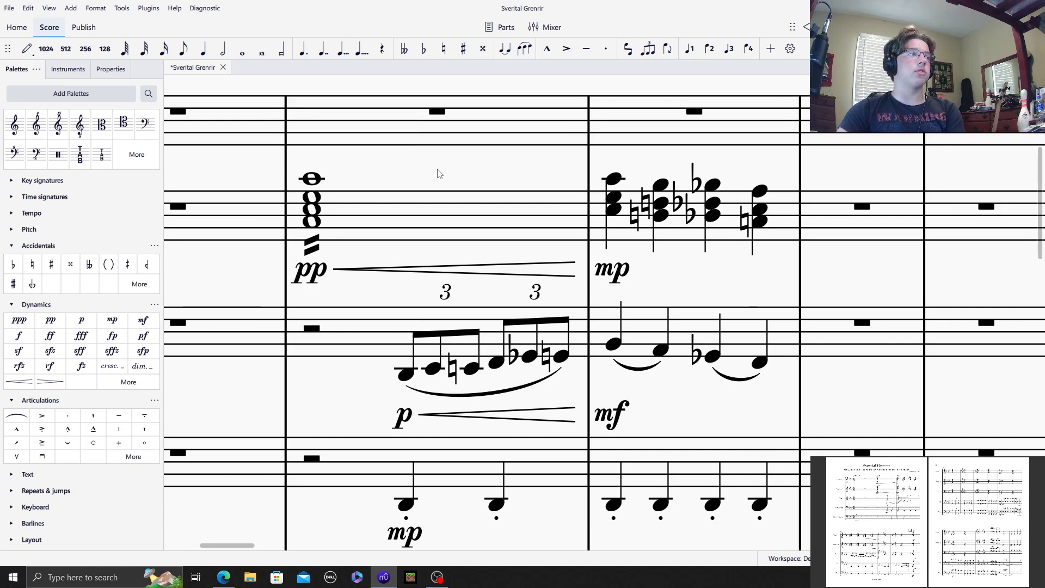
click(429, 231)
shift+click(624, 245)
click(381, 119)
key(ctrl+v)
click(251, 167)
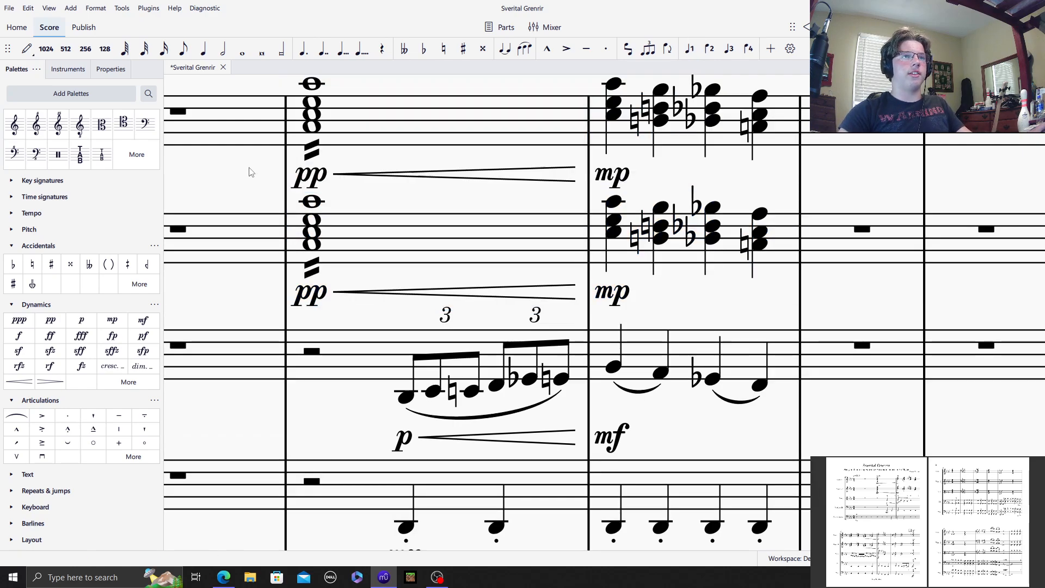
Step: Play back the opening measures to hear the string parts together
drag(251, 168, 517, 13)
scroll(633, 197, down, 7)
scroll(590, 240, up, 4)
scroll(592, 244, up, 4)
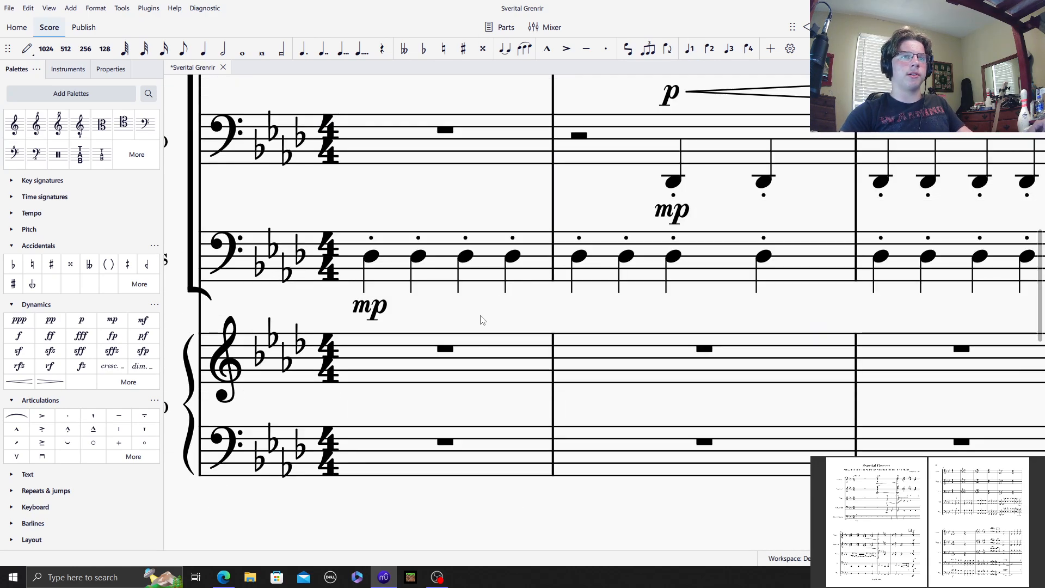
click(449, 305)
key(Escape)
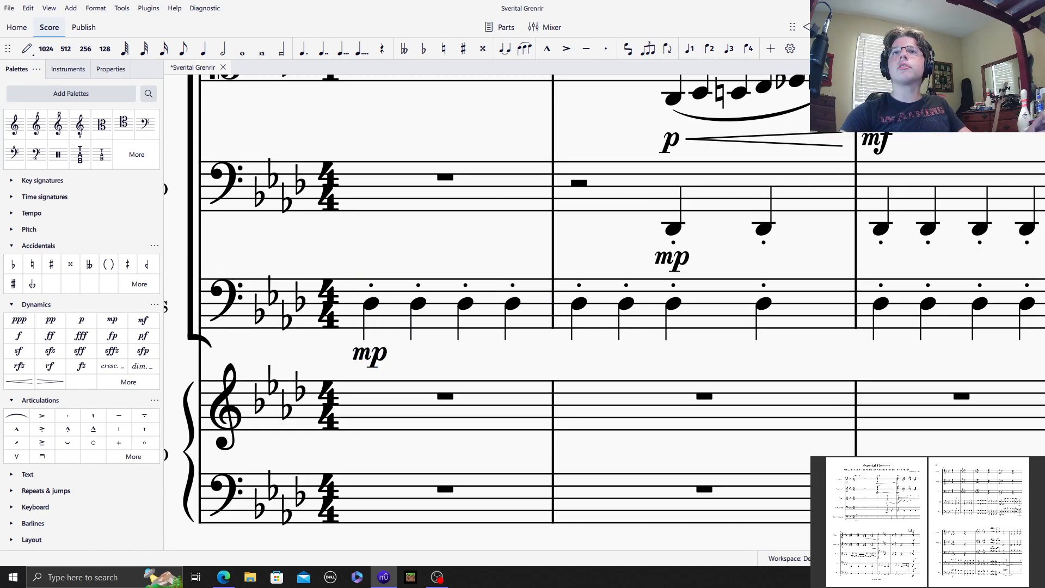
key(space)
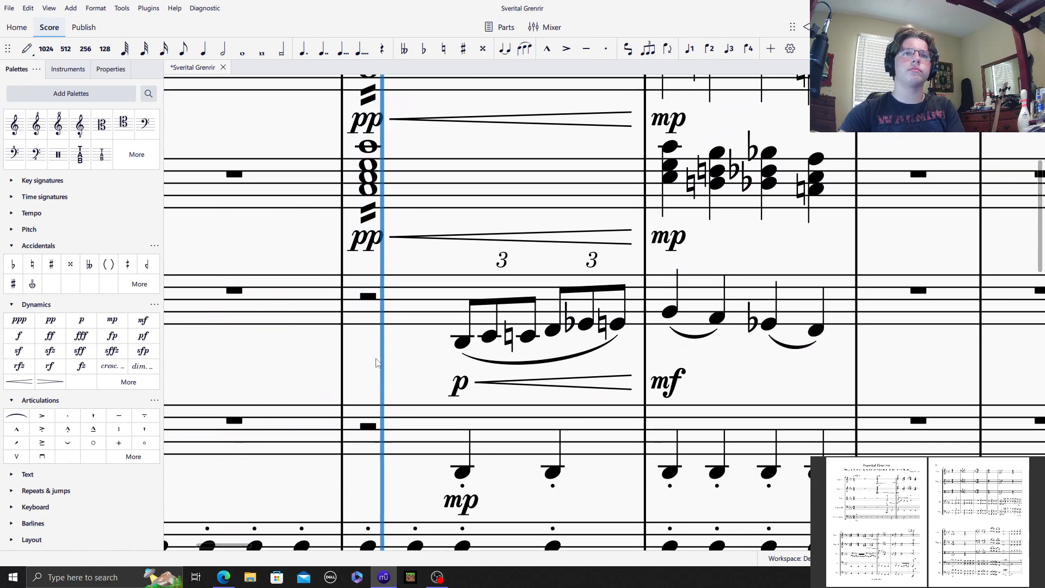
drag(763, 240, 483, 235)
key(space)
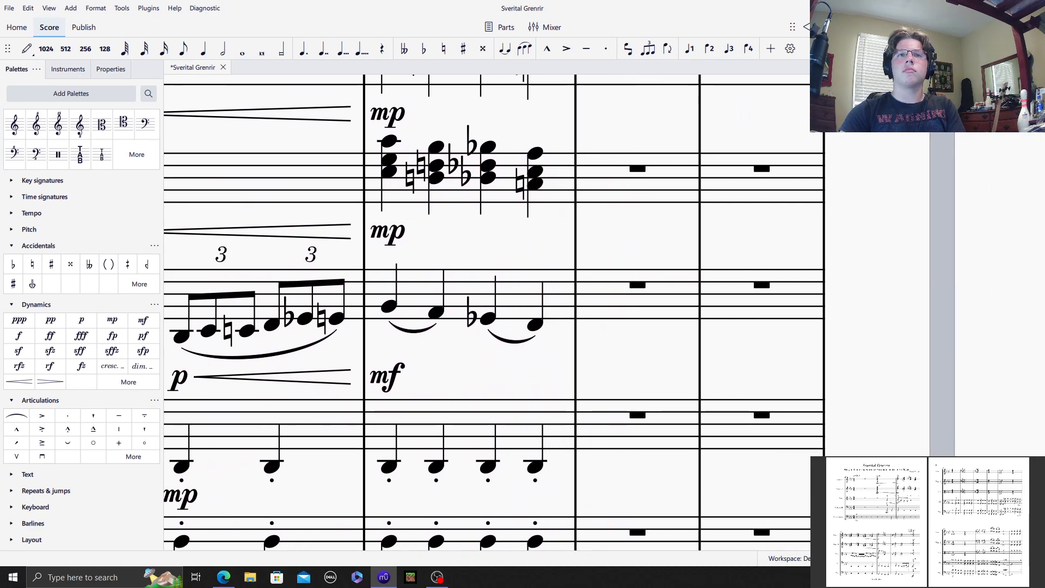
Step: Enter four staccato quarter notes C3 in Contrabasses measure 4
drag(639, 229, 364, 119)
drag(416, 234, 640, 141)
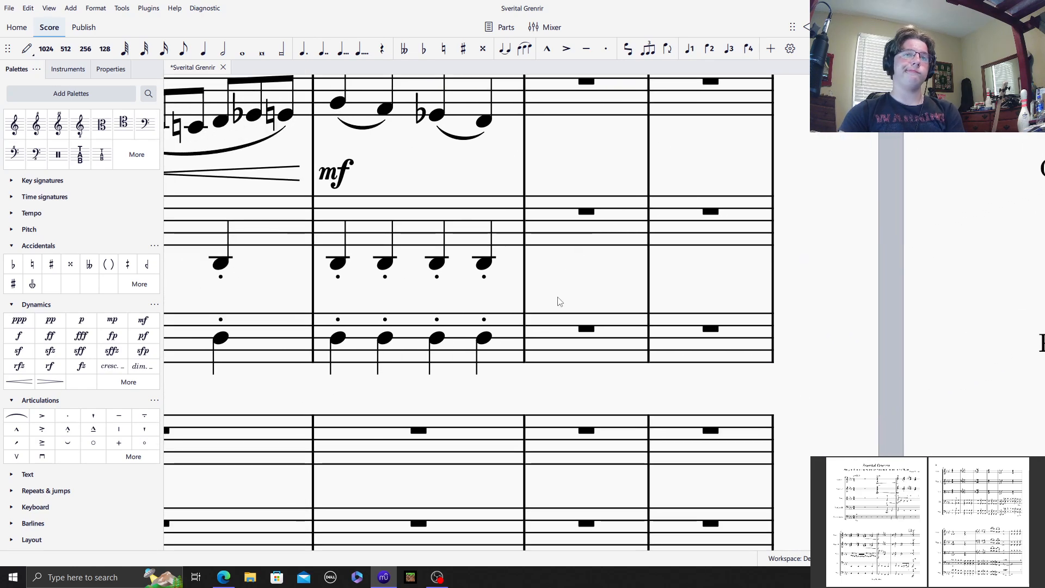
click(568, 336)
drag(529, 248, 373, 165)
click(28, 48)
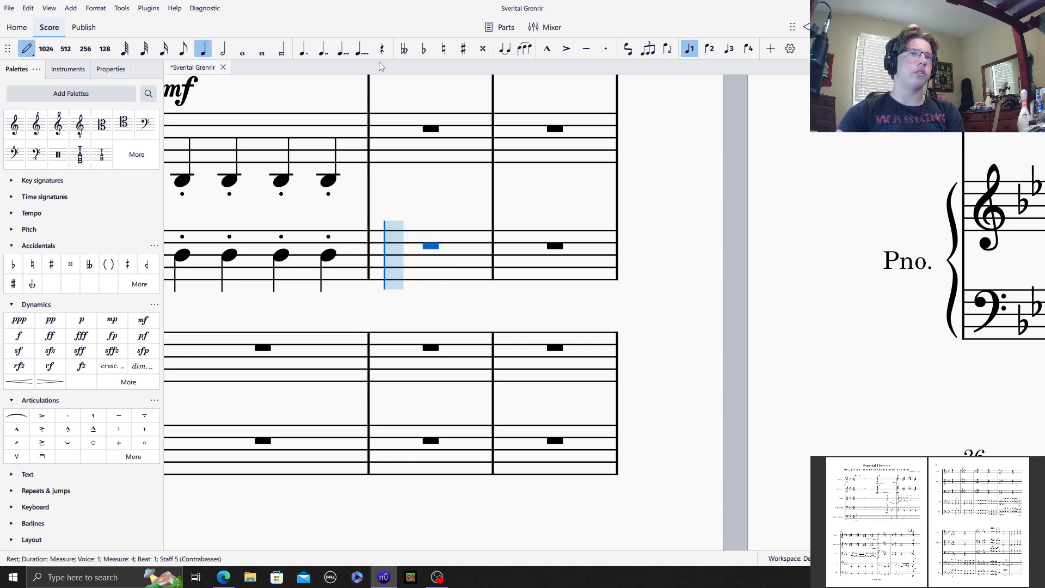
click(393, 265)
click(401, 262)
click(523, 263)
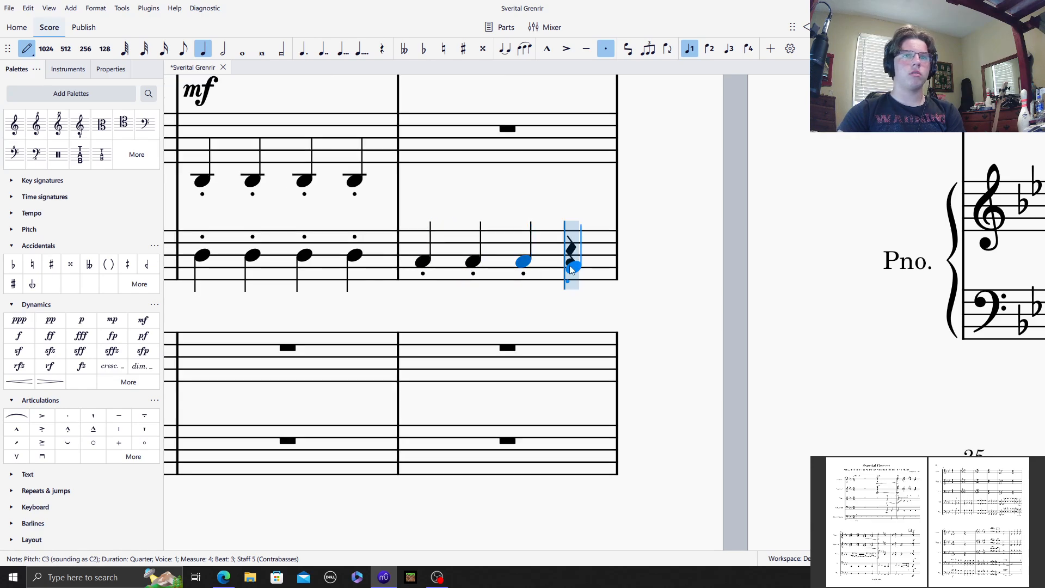
click(571, 269)
Step: Enter staccato quarter notes A♭2, A♭2, G2 and G2 in Contrabasses measure 5
scroll(484, 300, down, 5)
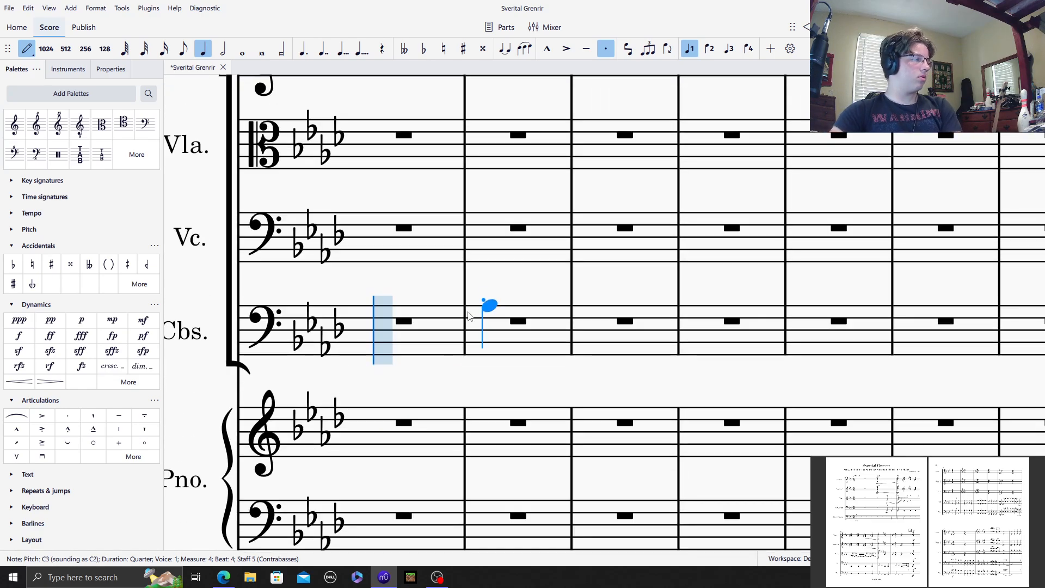
scroll(435, 316, down, 1)
click(382, 302)
click(420, 302)
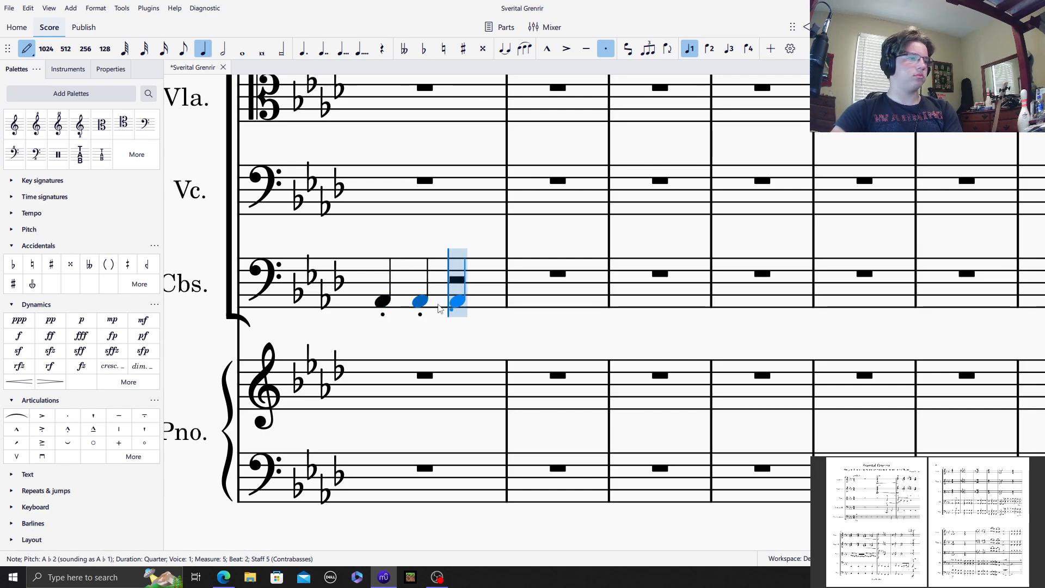
click(455, 309)
click(493, 308)
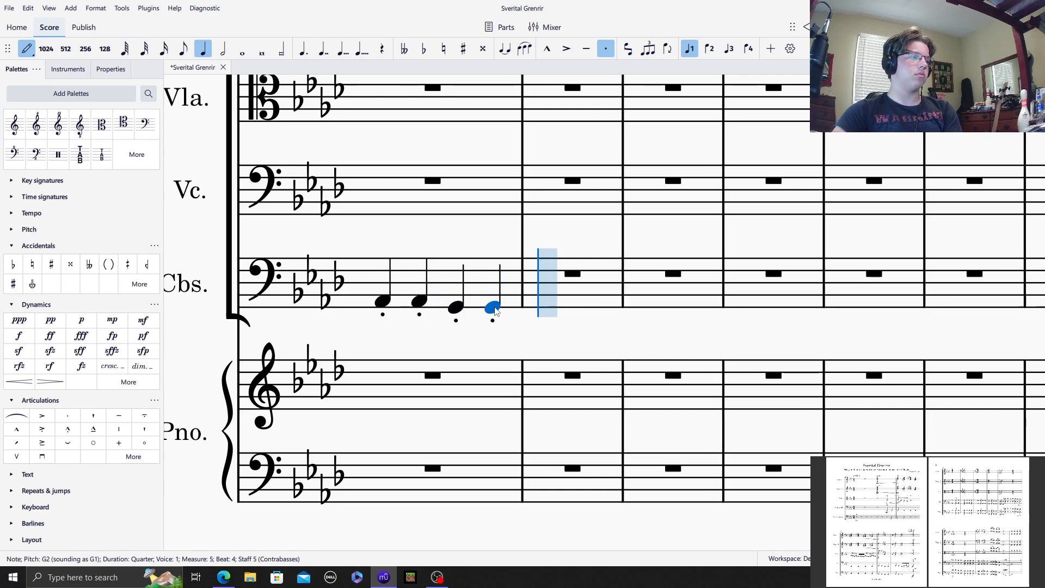
Step: Fill Contrabasses measure 6 with two staccato quarter notes A♭2 and a half note G2 without staccato
click(569, 301)
click(596, 301)
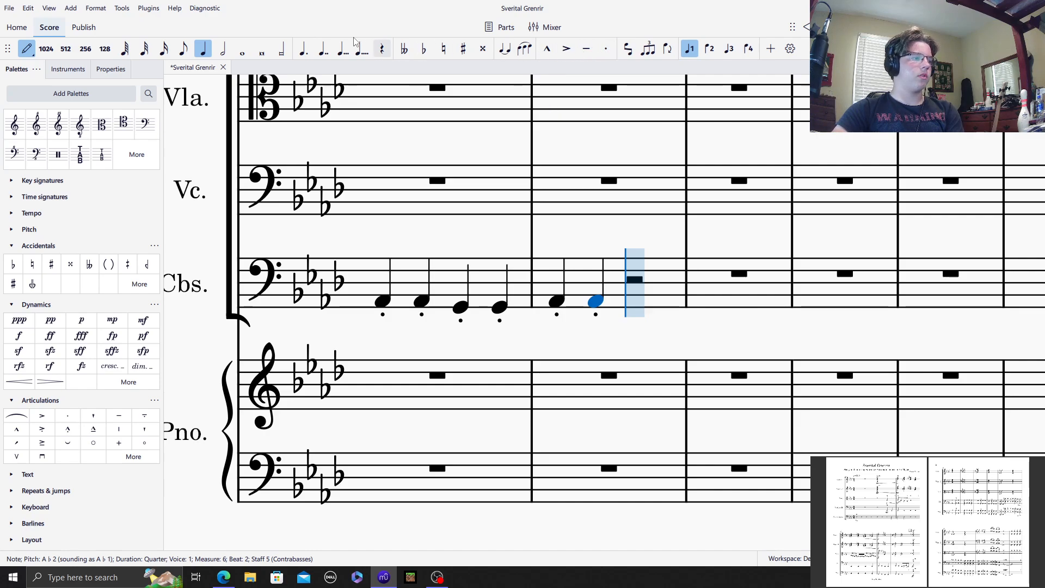
key(6)
click(632, 308)
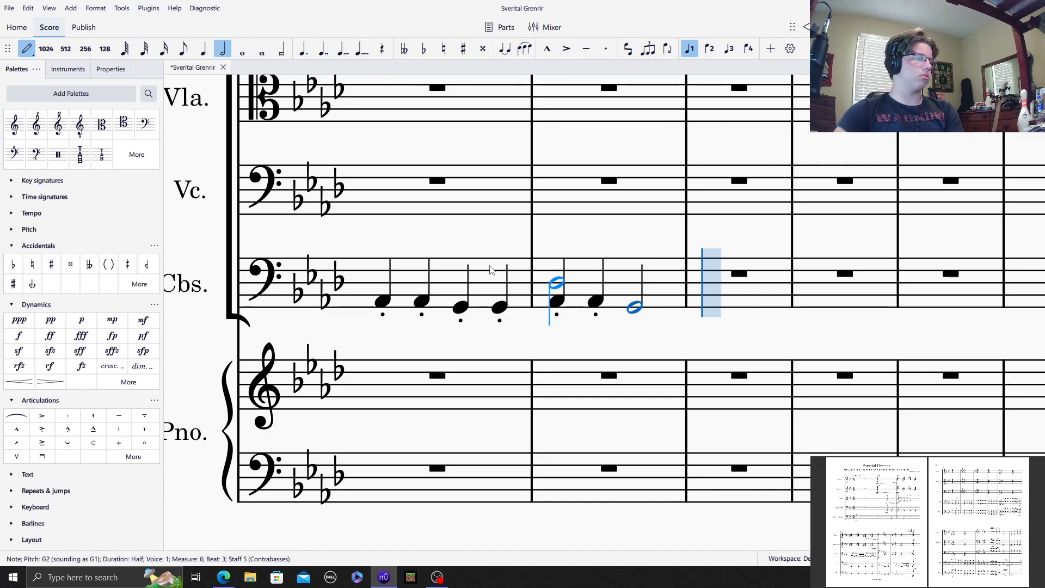
key(Escape)
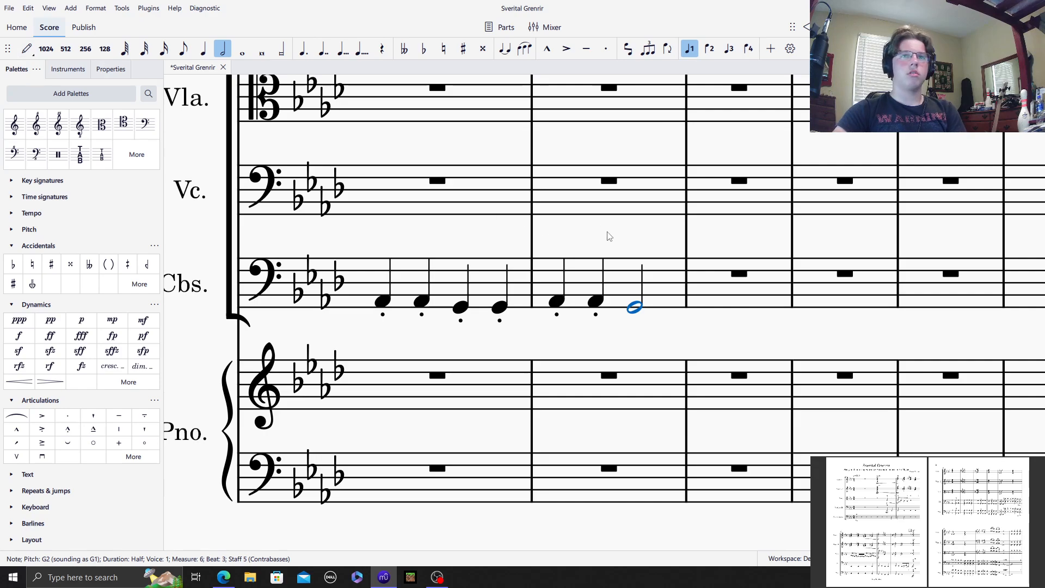
click(620, 243)
Step: Enter four staccato quarter notes C2 in Violoncello measure 4
drag(685, 239, 448, 351)
scroll(520, 335, up, 7)
drag(469, 289, 65, 477)
scroll(602, 373, up, 4)
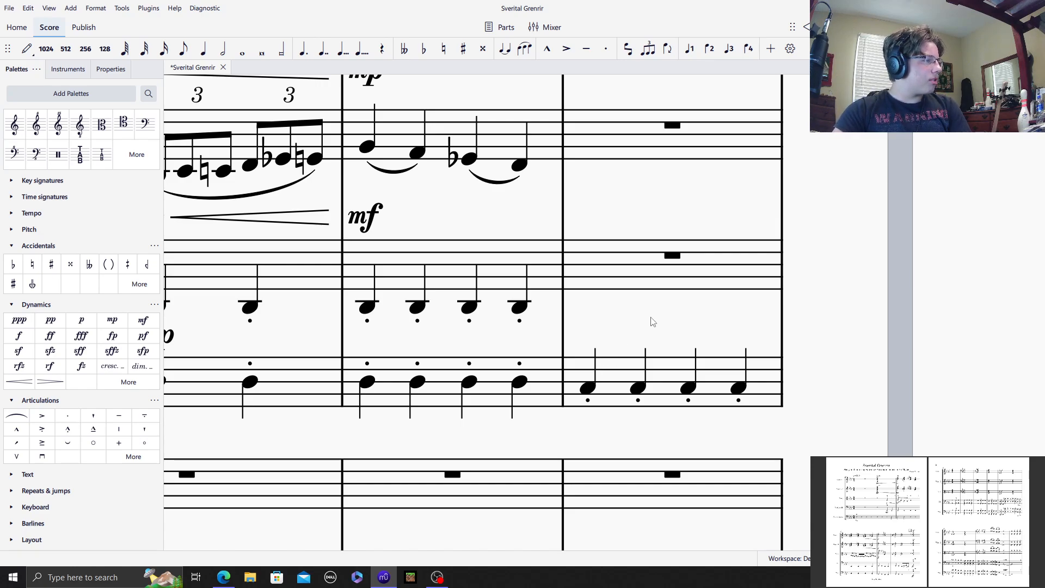
click(636, 291)
click(21, 50)
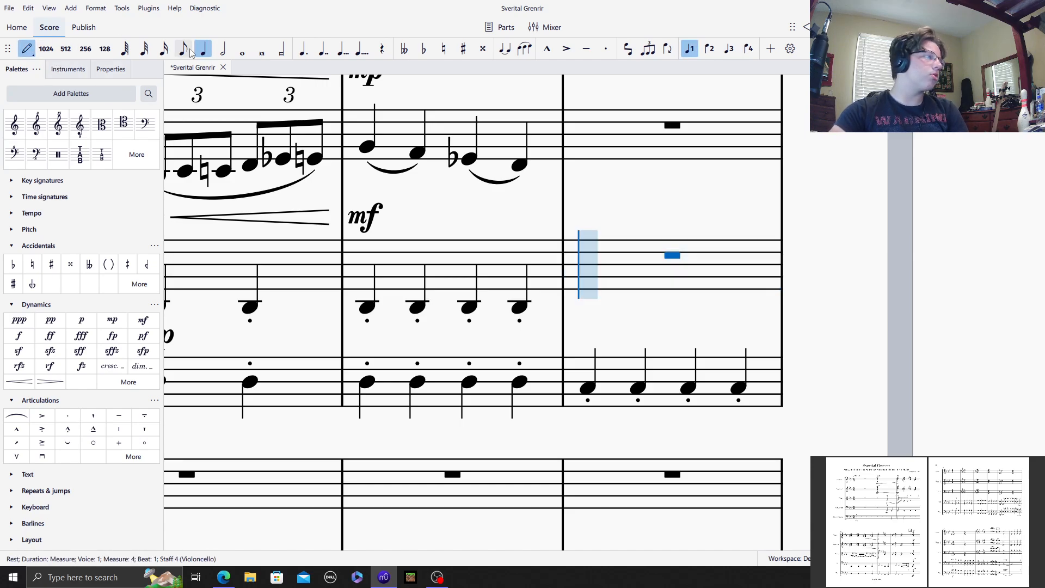
scroll(86, 213, up, 1)
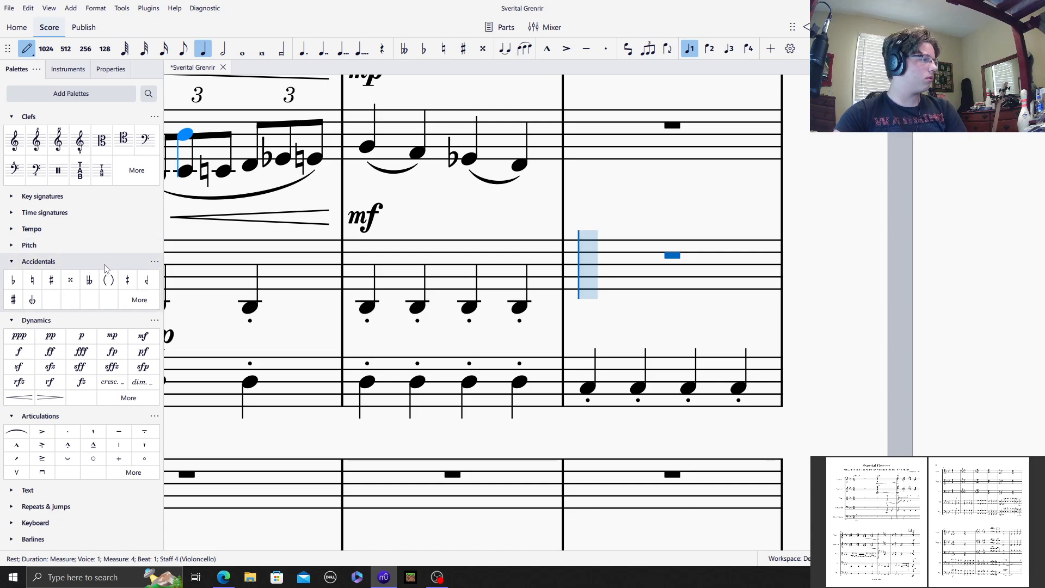
click(606, 49)
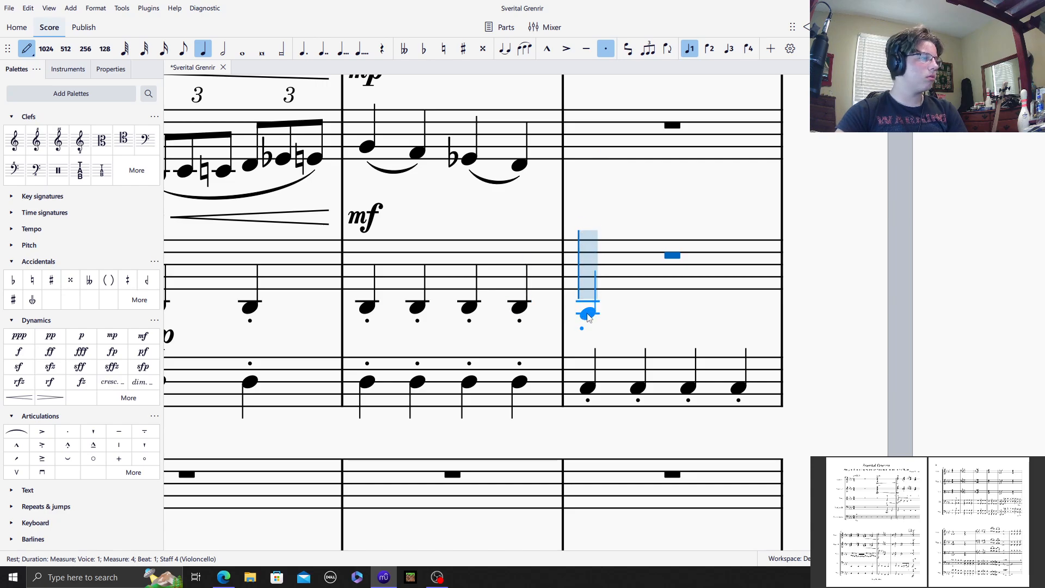
click(587, 316)
click(638, 314)
click(689, 315)
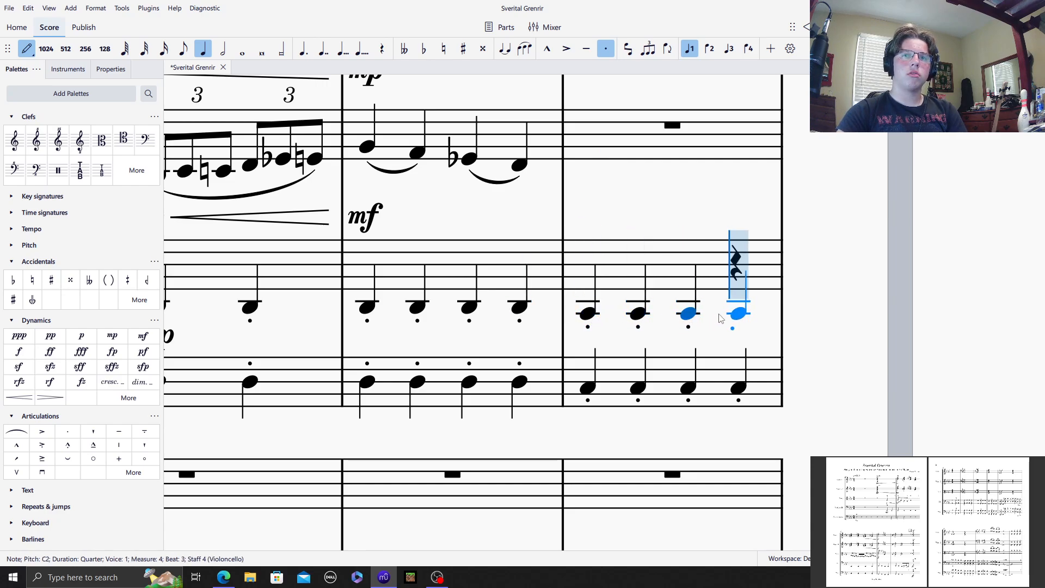
click(726, 314)
Step: Enter staccato quarter notes D♭2, D♭2, C2, C2 in Violoncello measure 5 and two D♭2 on beats 1 and 2 of measure 6
scroll(403, 326, down, 2)
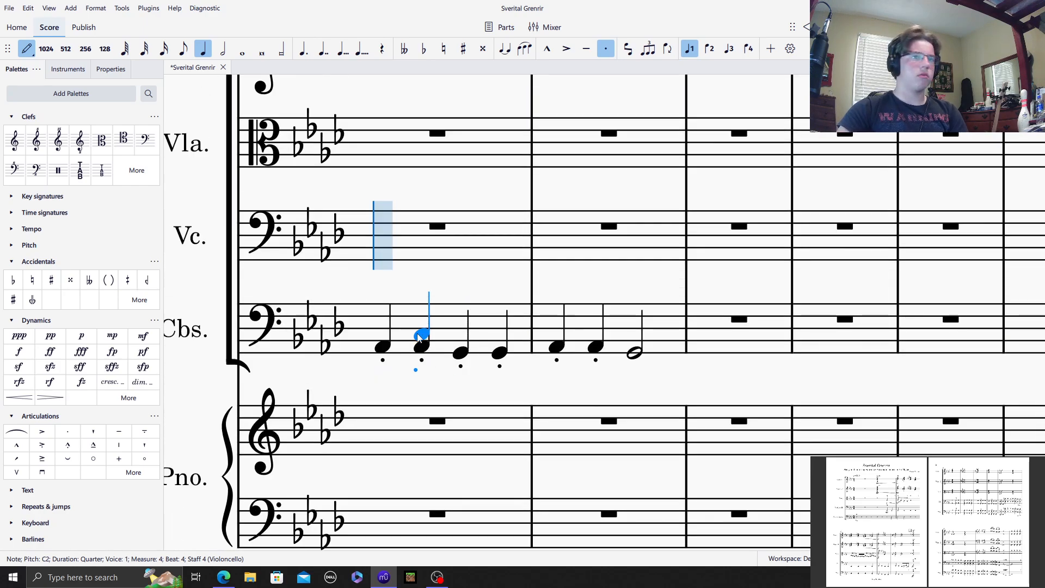
click(383, 276)
click(422, 276)
click(461, 282)
click(494, 289)
click(564, 277)
click(598, 276)
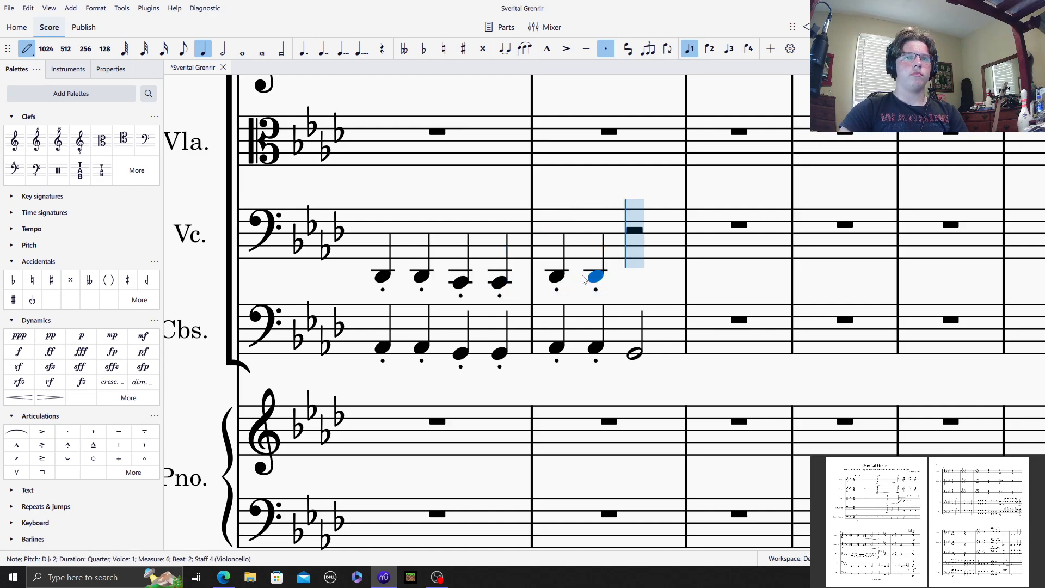
Step: Complete Violoncello measure 6 with eighth notes C2, D♭2, E♭2 and C2 without staccato, slurred in pairs
click(606, 49)
click(183, 49)
click(635, 281)
click(635, 282)
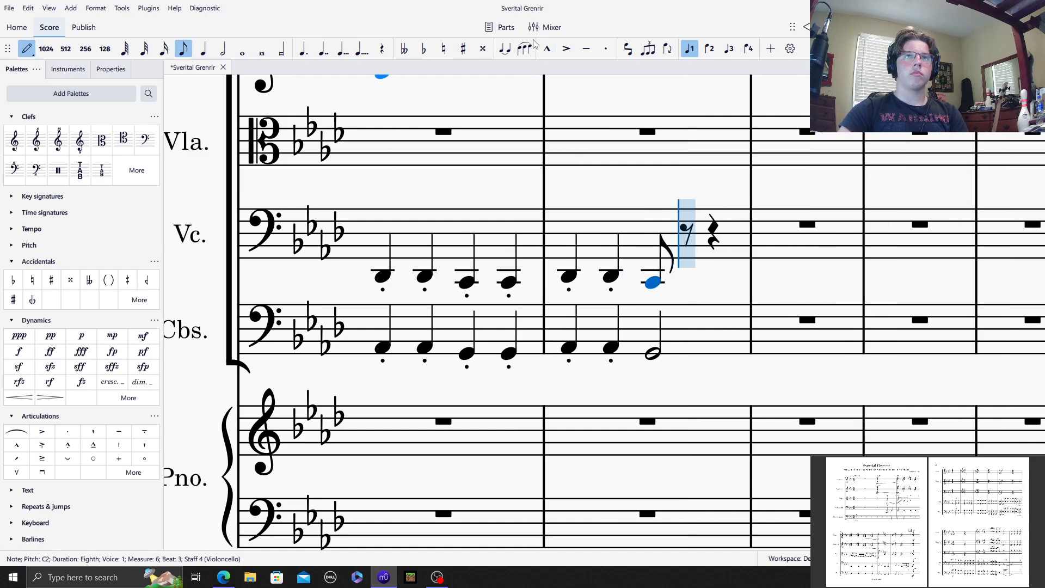
click(525, 50)
key(d)
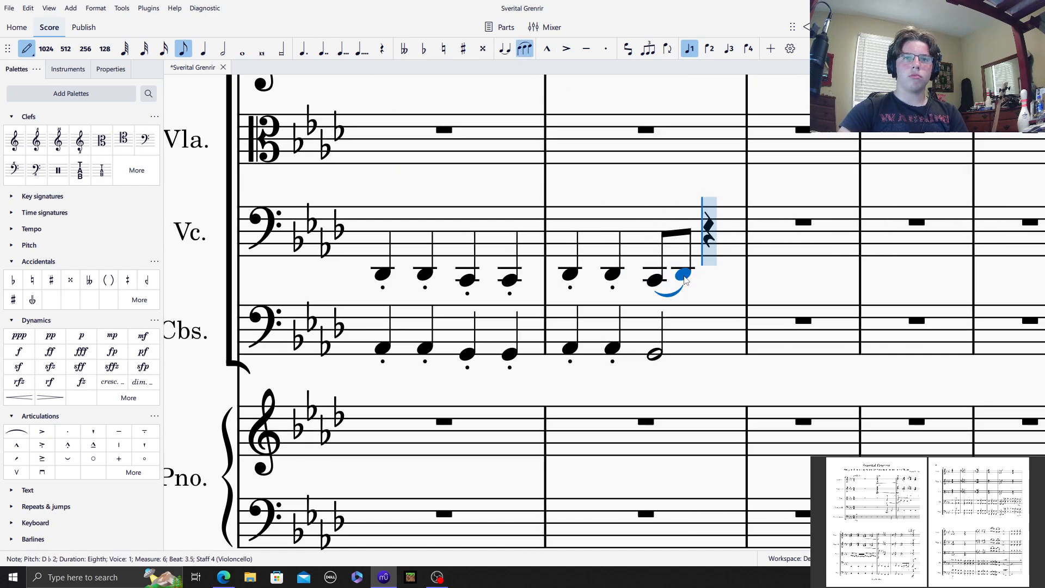
key(e)
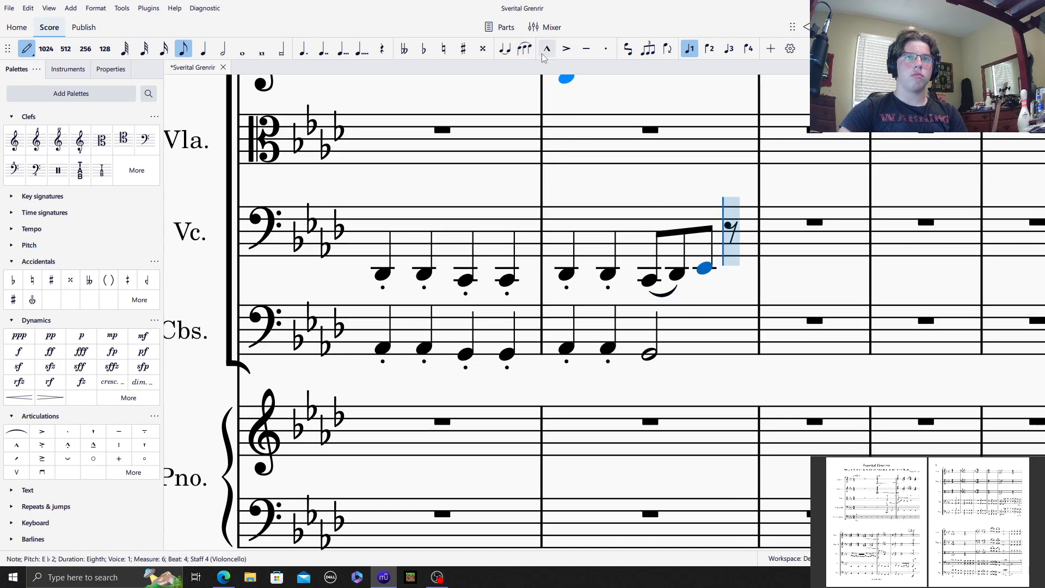
key(c)
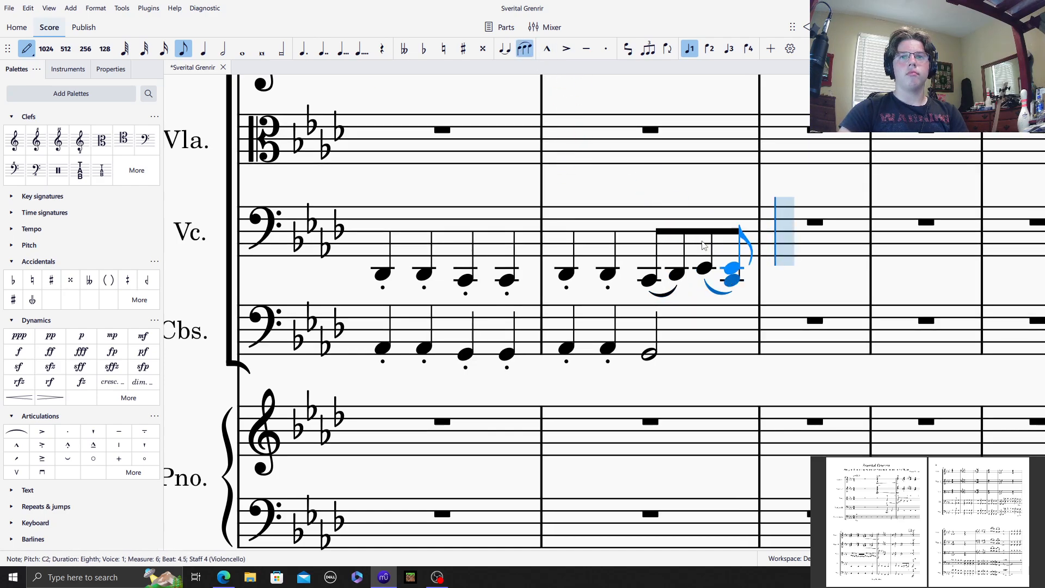
click(531, 48)
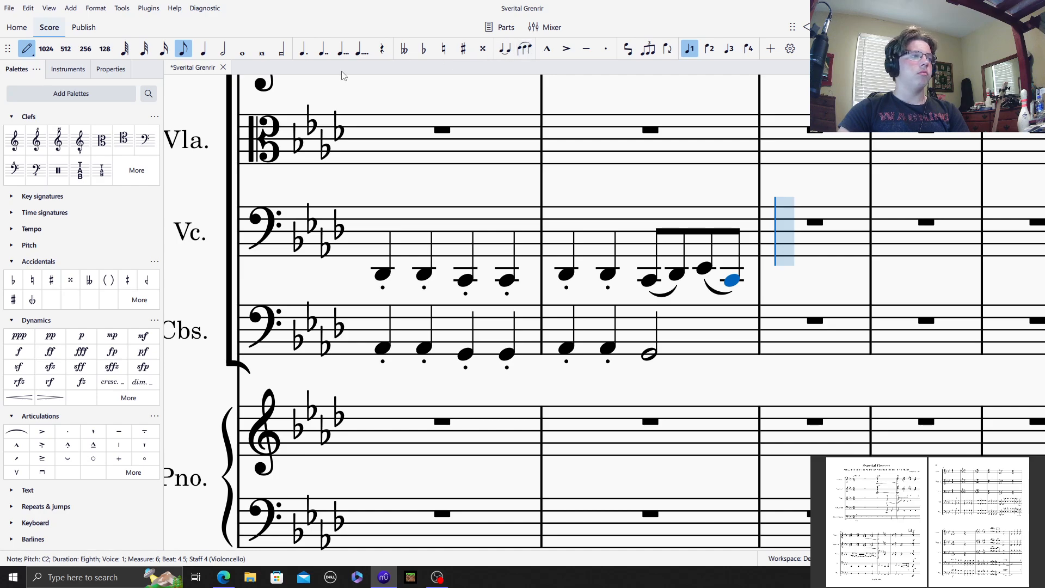
click(33, 49)
click(647, 202)
drag(748, 229, 491, 345)
scroll(626, 408, up, 6)
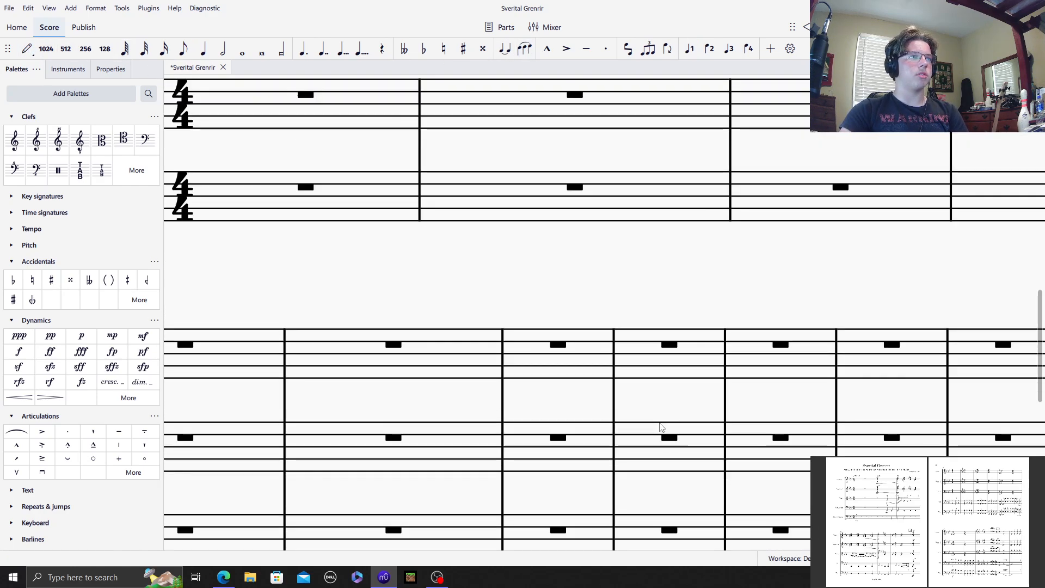
Step: Examine the string staves in the opening four measures against the following system
scroll(660, 427, up, 8)
scroll(655, 433, down, 3)
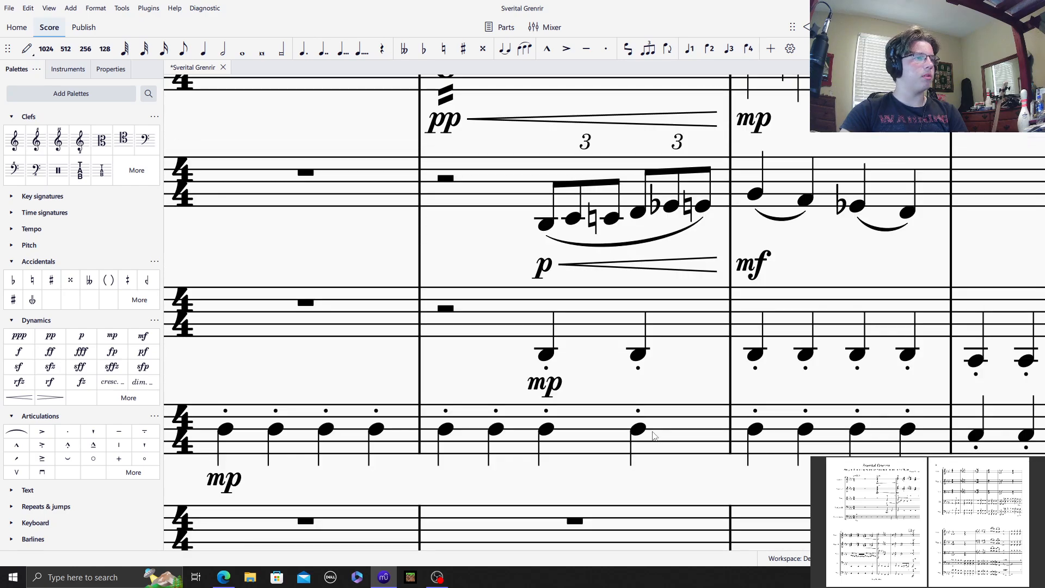
scroll(653, 435, down, 1)
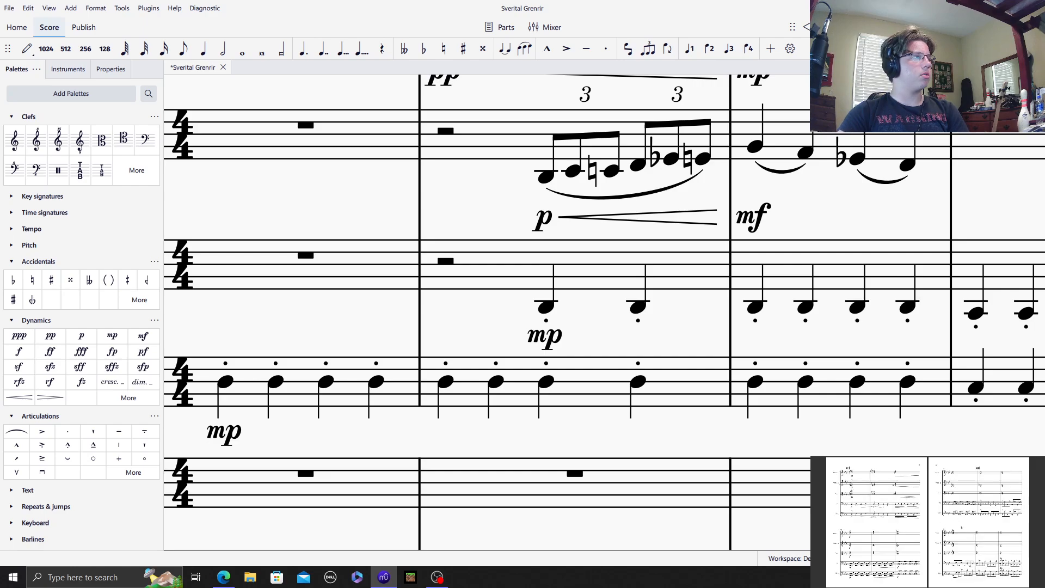
drag(450, 202, 55, 178)
drag(563, 209, 626, 2)
drag(456, 517, 434, 236)
drag(461, 180, 733, 197)
drag(421, 417, 694, 476)
drag(716, 242, 103, 415)
drag(479, 290, 479, 383)
scroll(583, 367, up, 3)
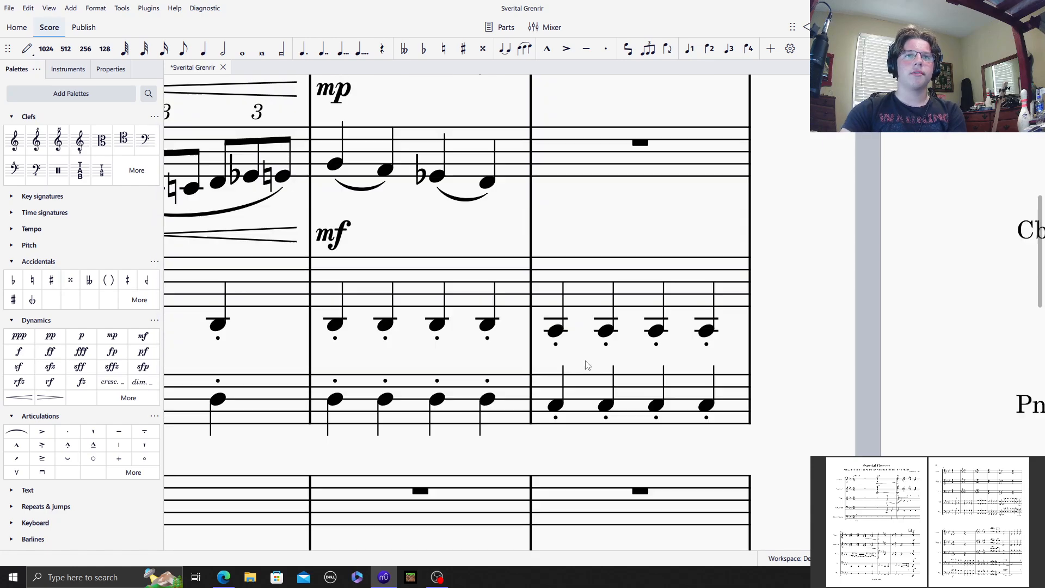
Step: Enter sixteenth notes F3, E♭3, D♭3 and E♭3 on beat 1 of Viola measure 4
click(580, 148)
scroll(569, 236, up, 4)
click(530, 205)
scroll(551, 275, down, 3)
scroll(551, 274, right, 2)
click(550, 275)
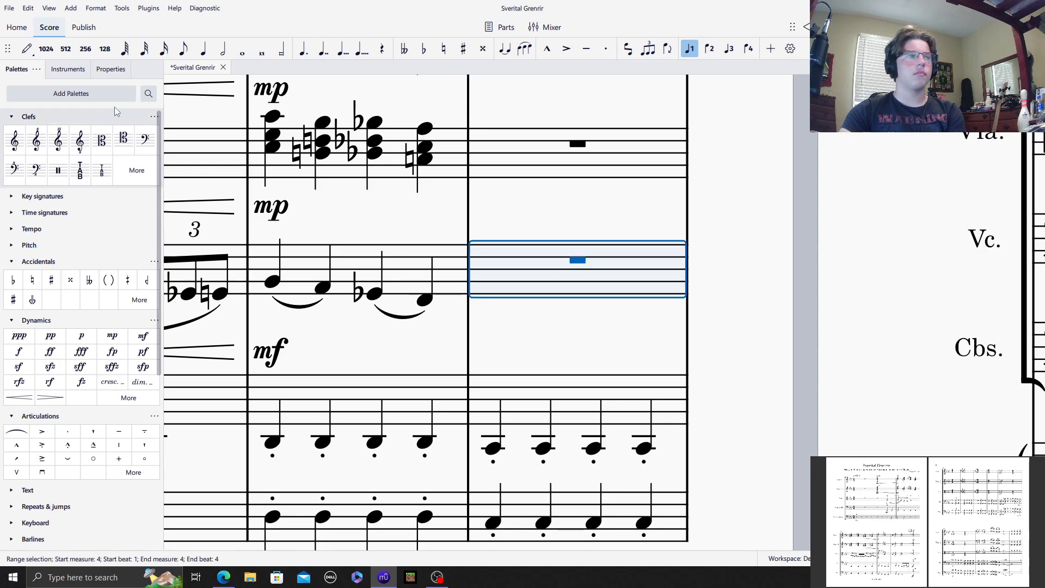
click(28, 49)
click(163, 48)
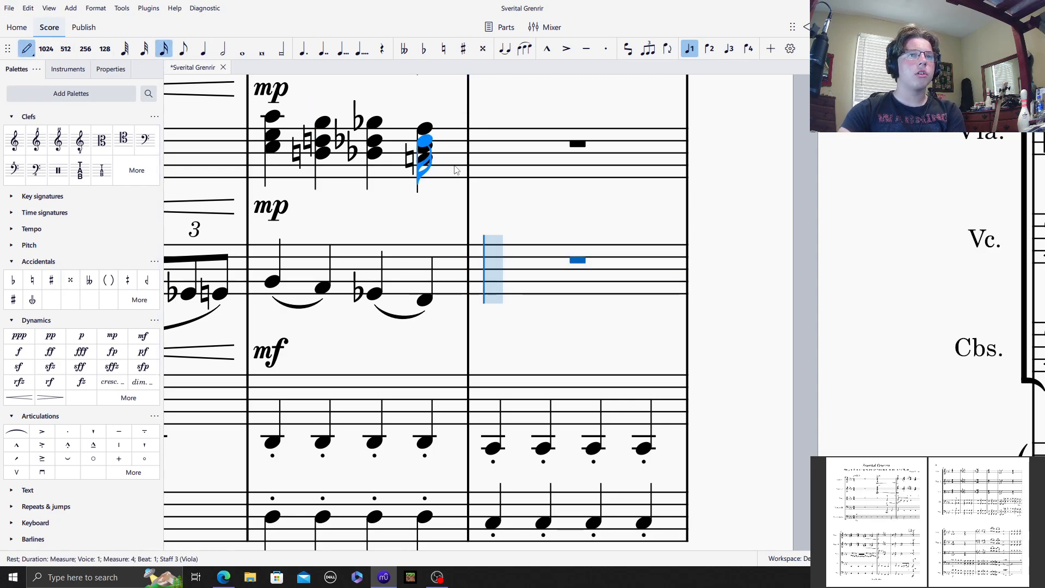
click(494, 292)
click(514, 299)
click(531, 306)
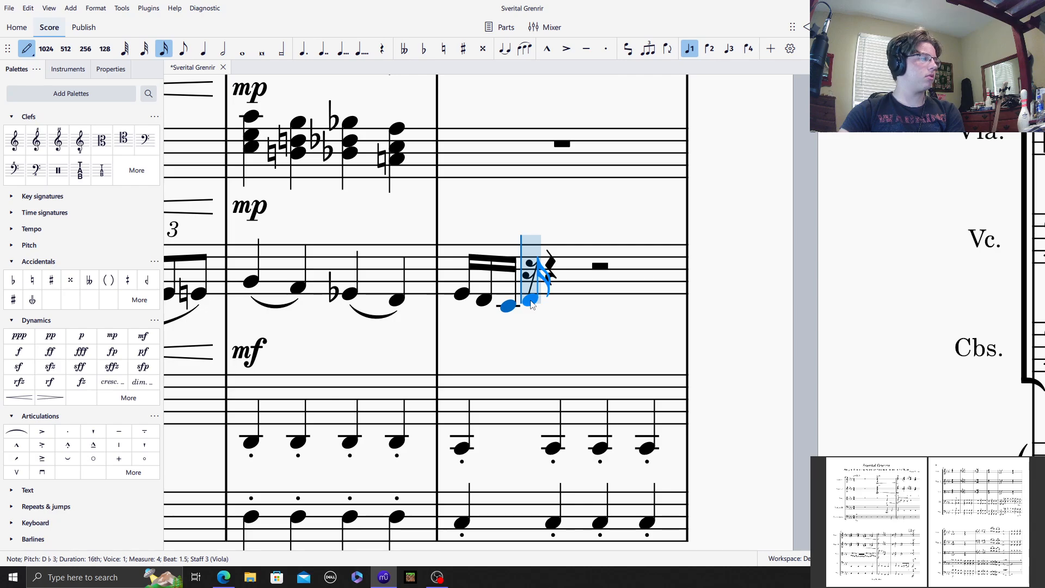
click(531, 301)
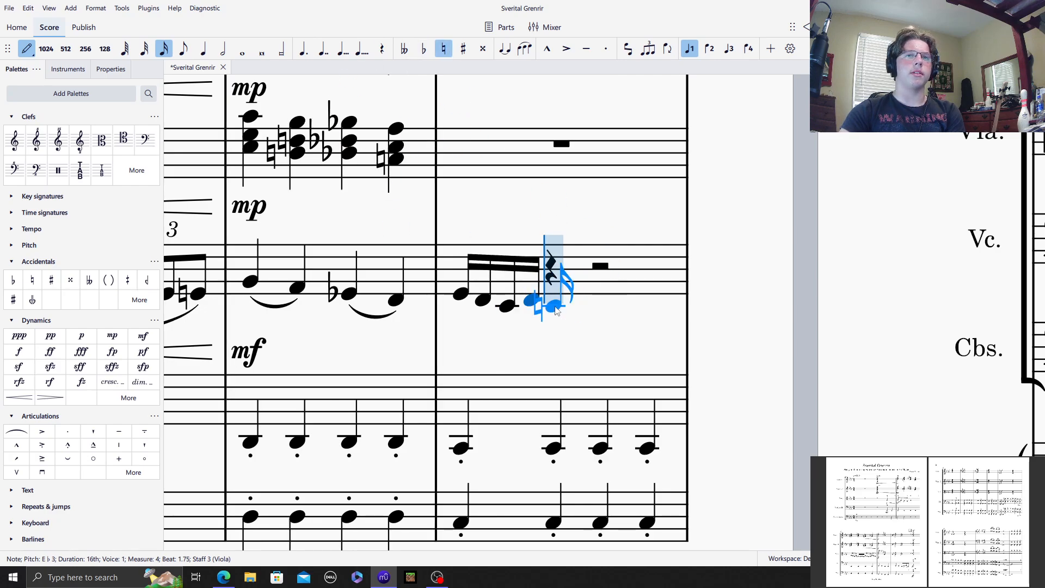
Step: Enter sixteenth notes D♮3, C3, D3 and C3 on beat 2 of Viola measure 4
click(553, 309)
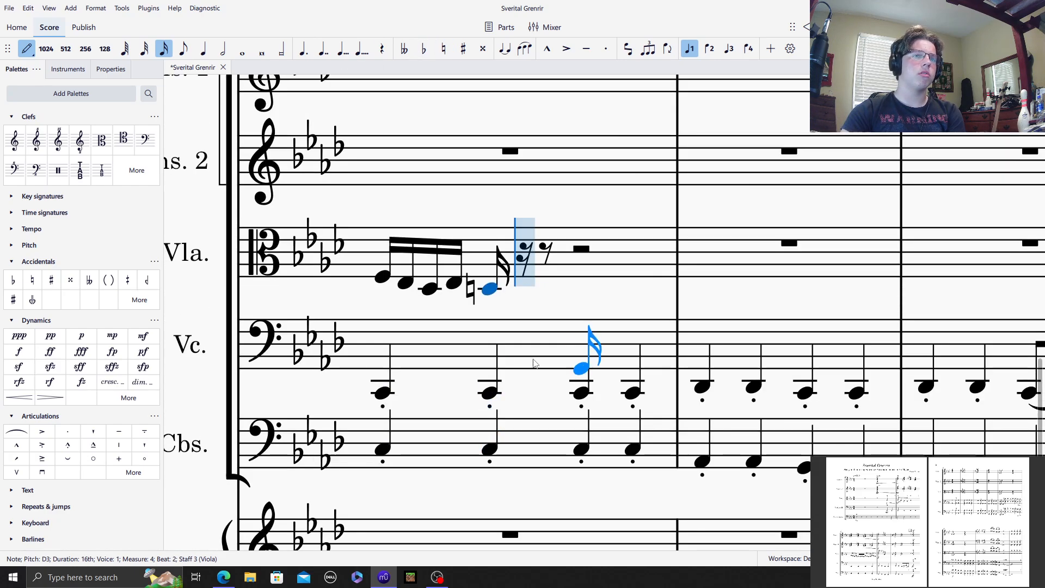
click(515, 298)
click(544, 294)
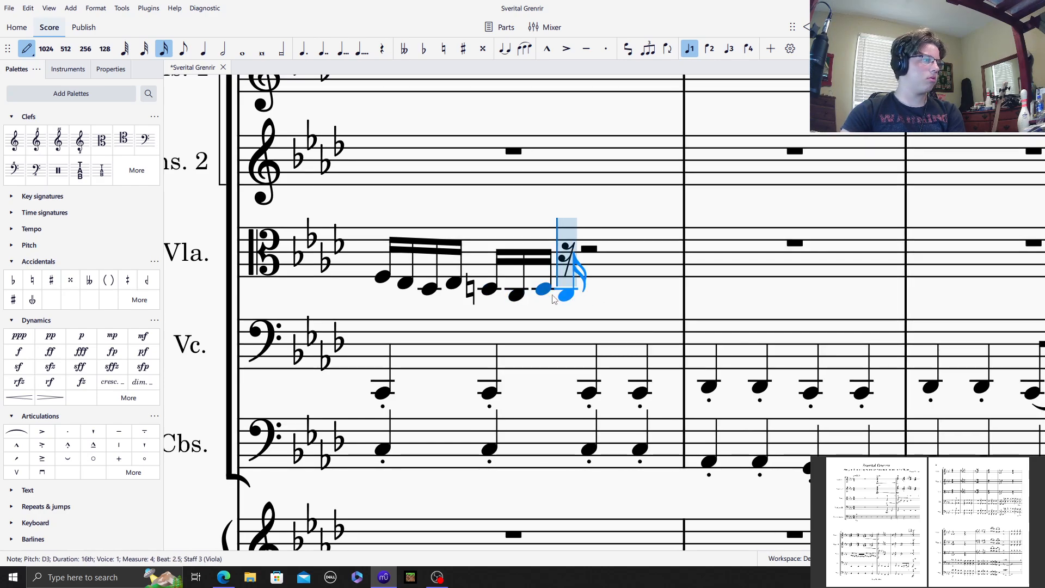
click(563, 296)
Step: Complete Viola measure 4 with sixteenth notes E♭3, D3, C3, D3, F3, E♭3 and a final eighth note D3
click(593, 297)
click(618, 297)
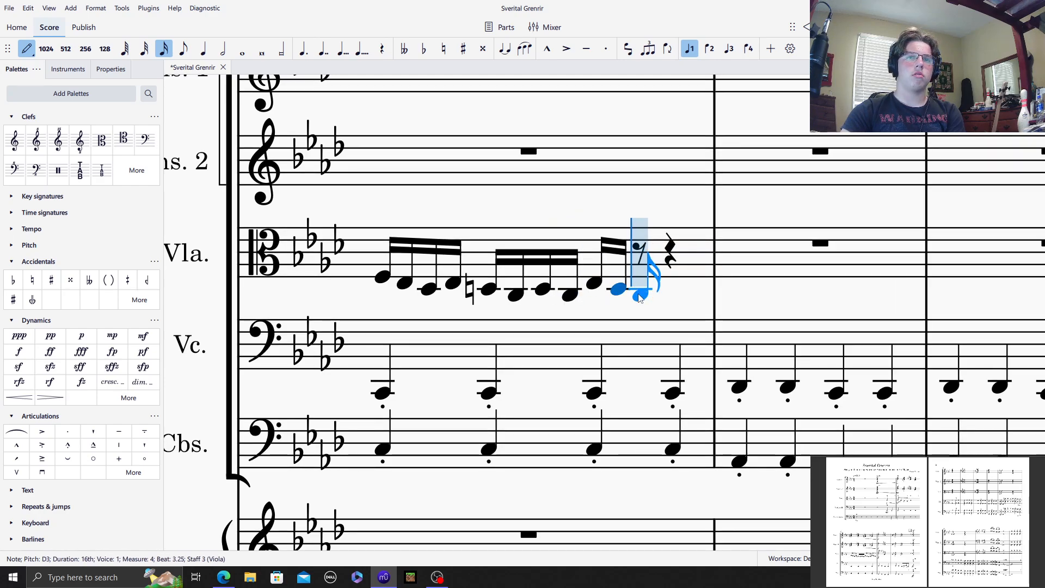
click(641, 295)
click(664, 288)
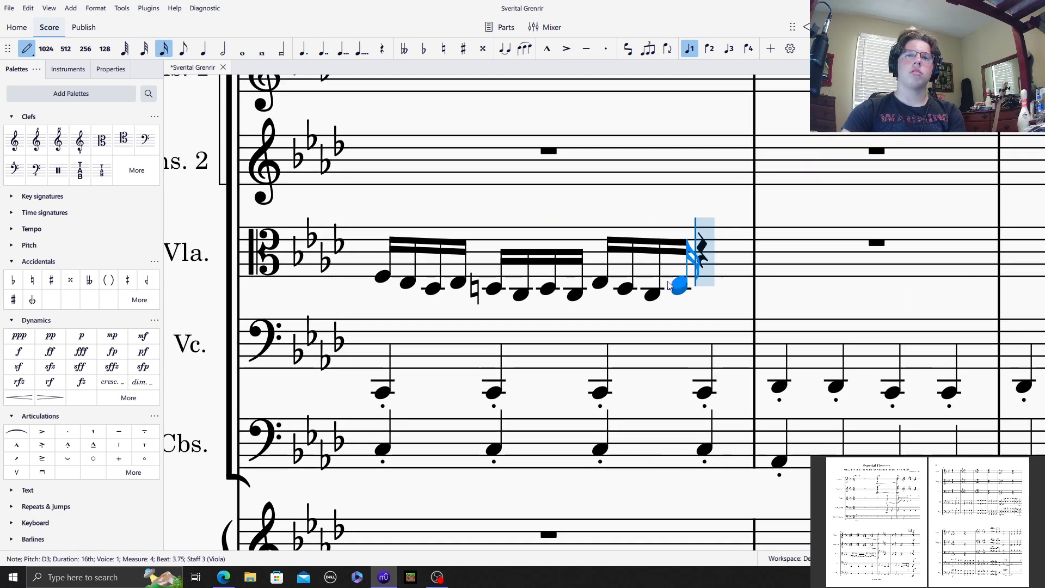
click(669, 278)
click(672, 280)
key(4)
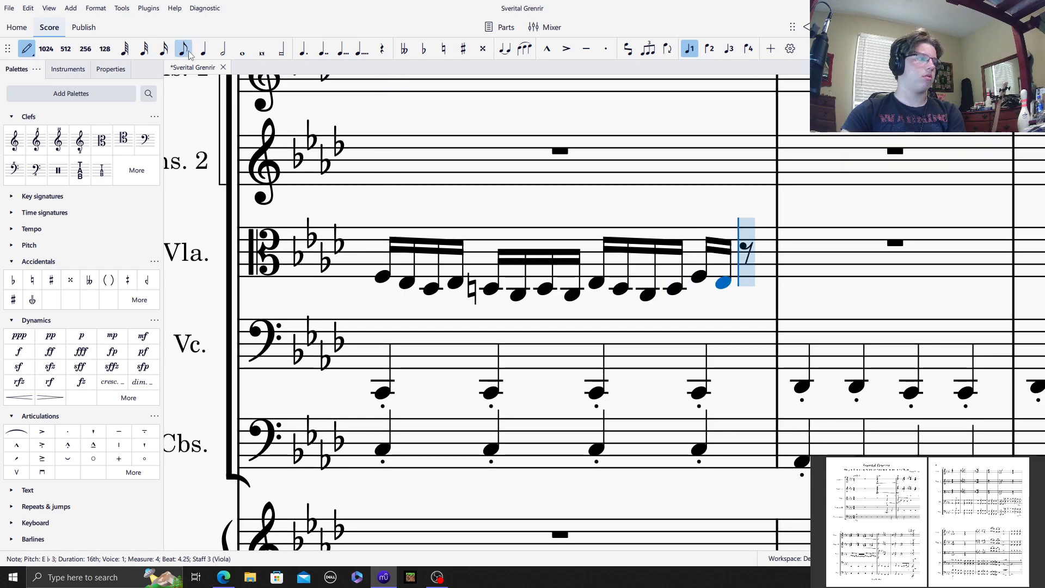
click(758, 288)
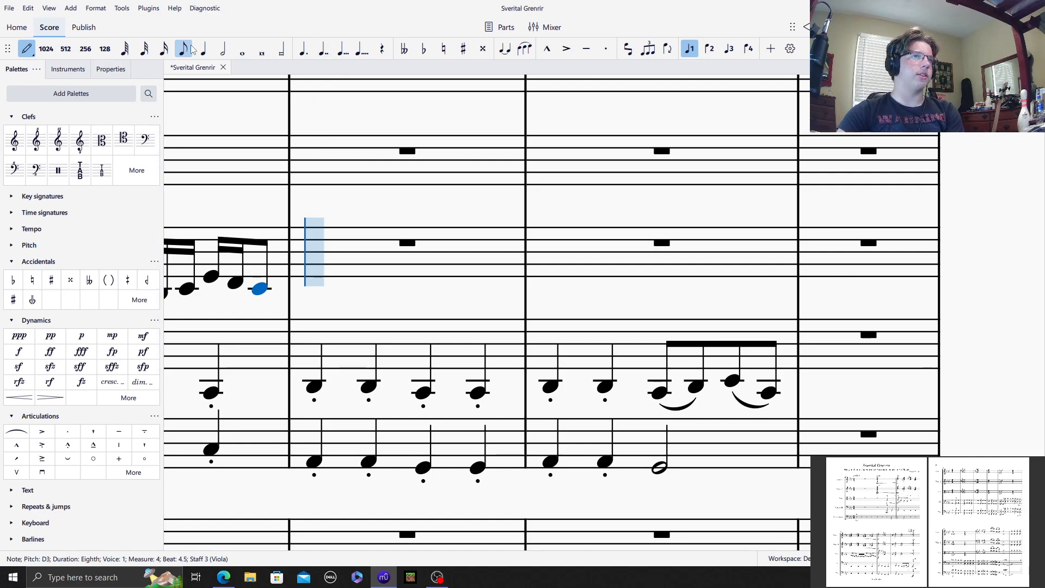
Step: Enter a half-note chord of C4, E♭4 and G4 on beat 1 of Viola measure 5, marked forte
click(222, 53)
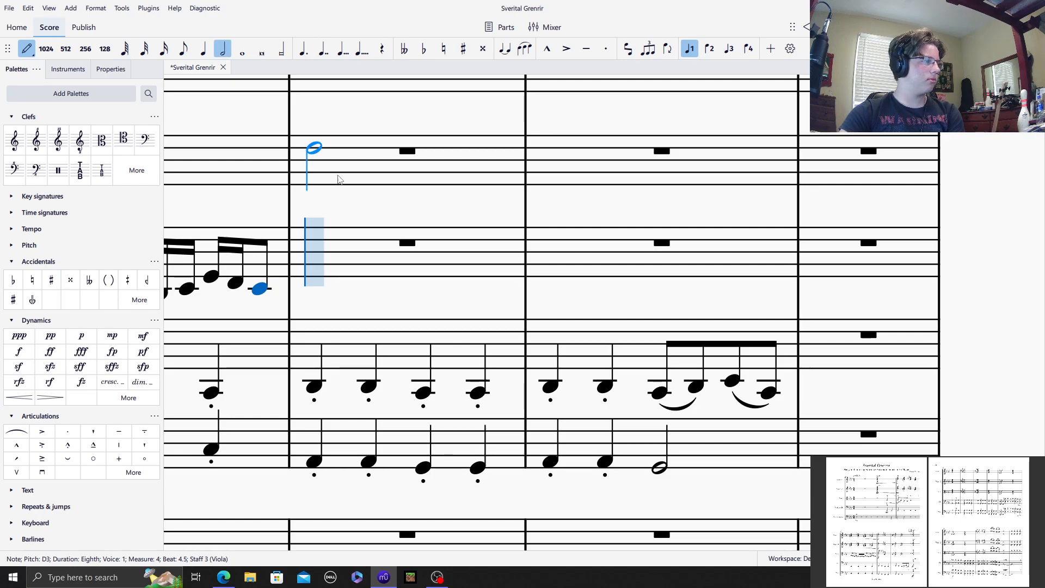
click(336, 232)
click(19, 351)
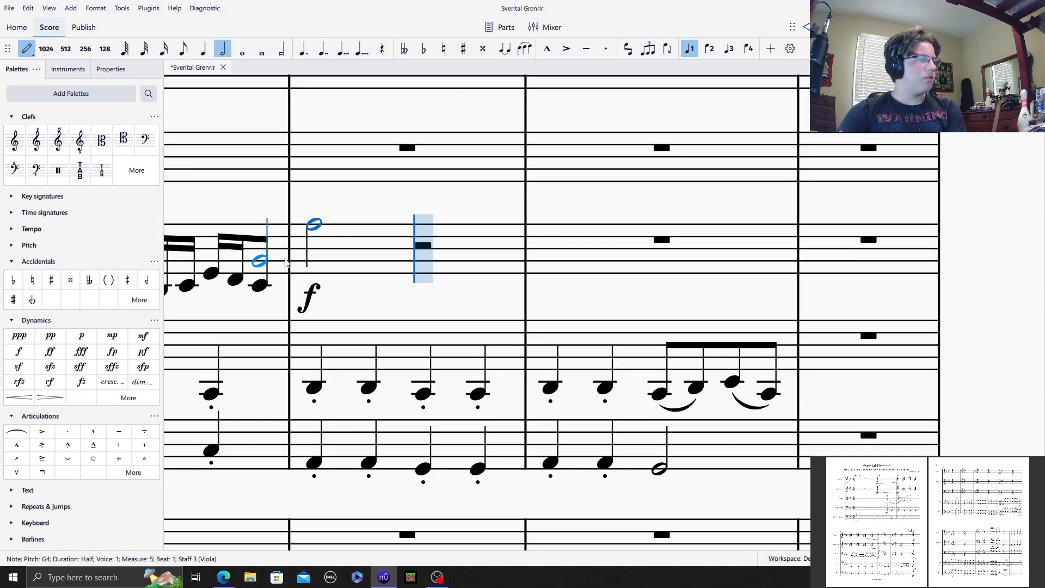
shift+click(314, 244)
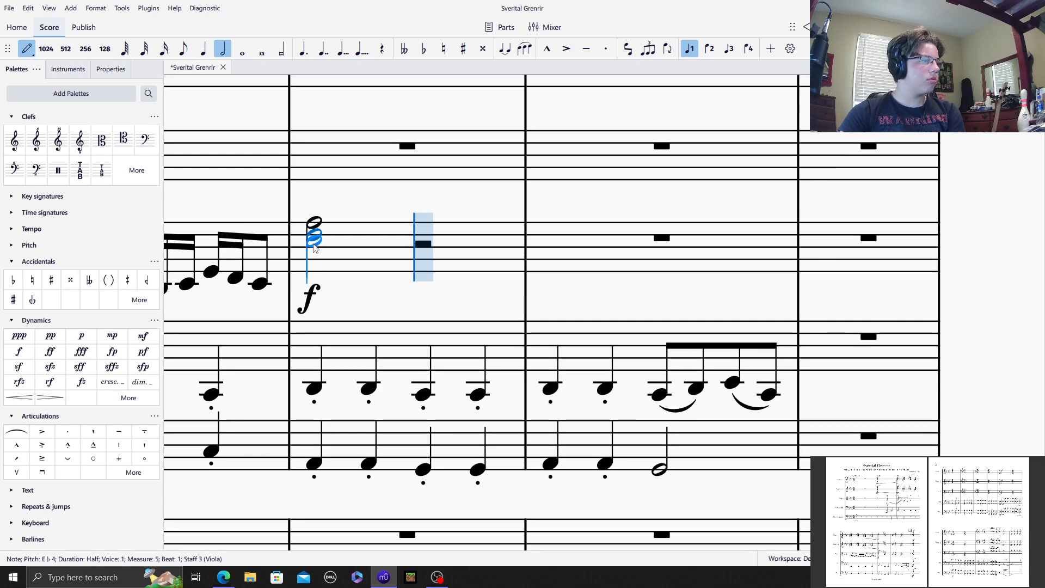
Step: Enter a half-note chord of B♮3, D♮4 and G♭4 on beat 3 of Viola measure 5
click(424, 49)
click(420, 226)
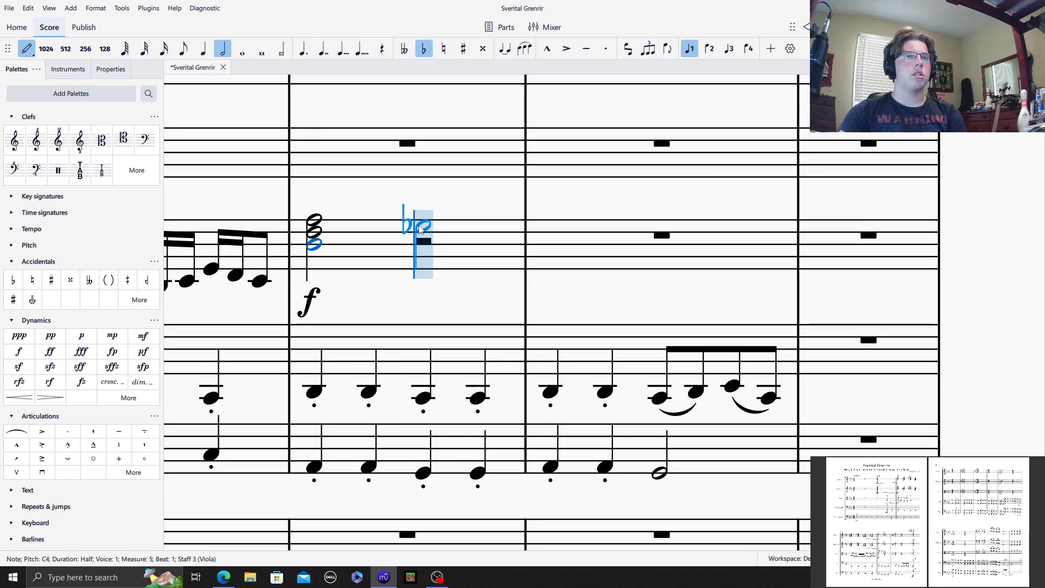
click(420, 225)
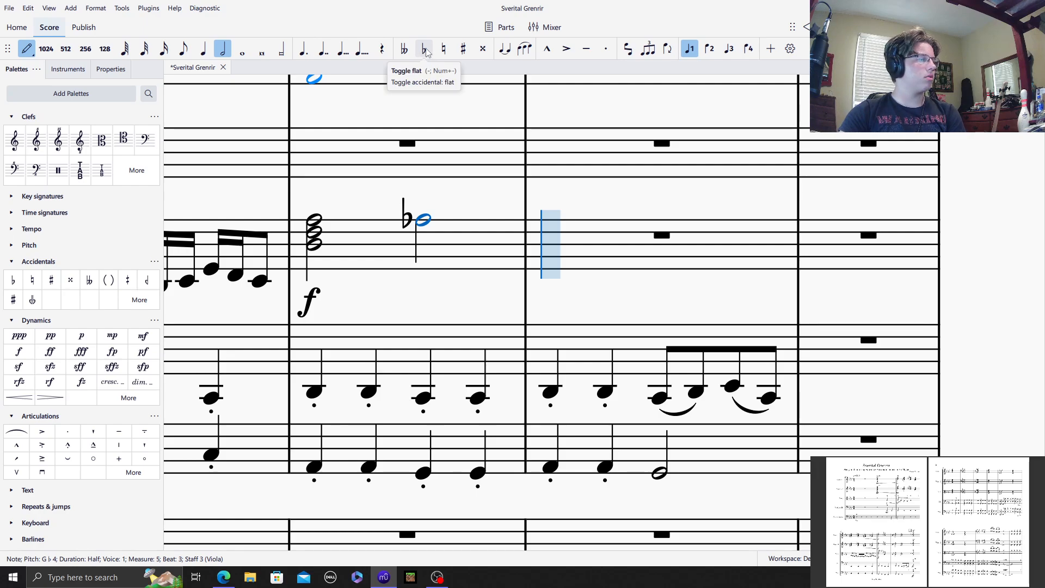
click(443, 49)
shift+click(425, 238)
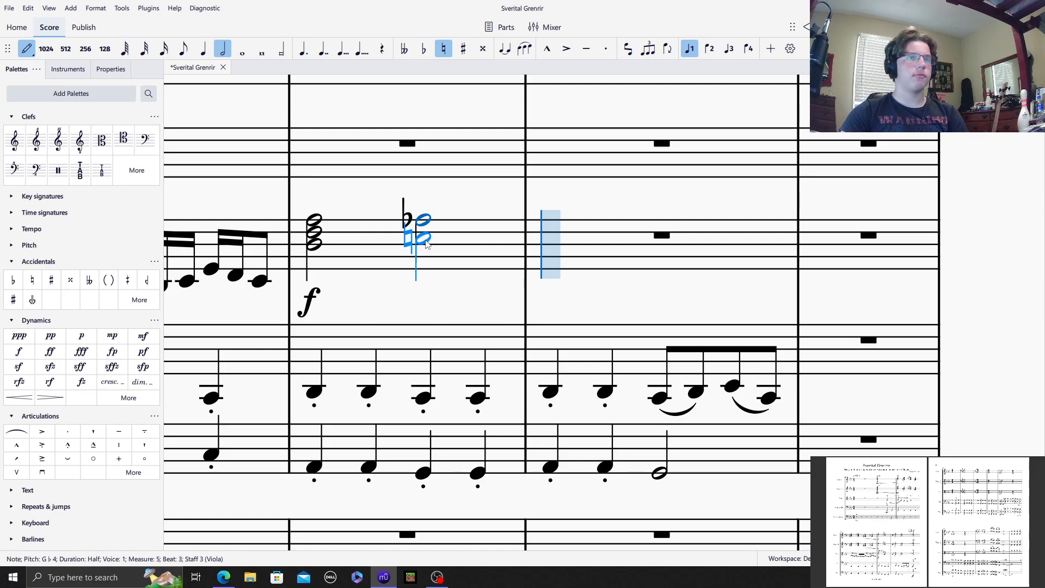
shift+click(426, 241)
click(443, 49)
shift+click(422, 253)
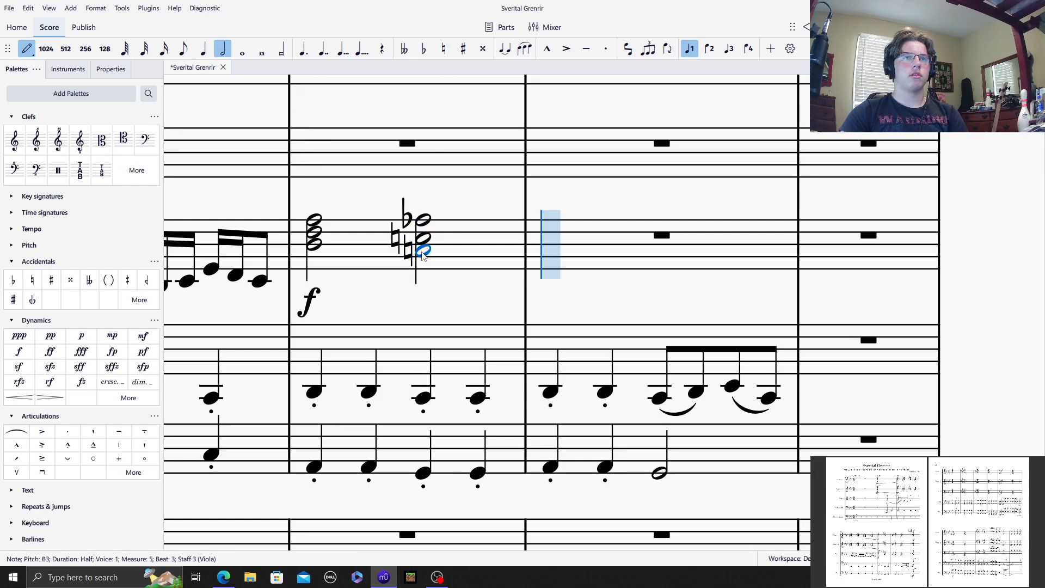
Step: Enter a half-note chord of B♭3, D♭4 and F4 with explicit flats on beat 1 of Viola measure 6
click(549, 227)
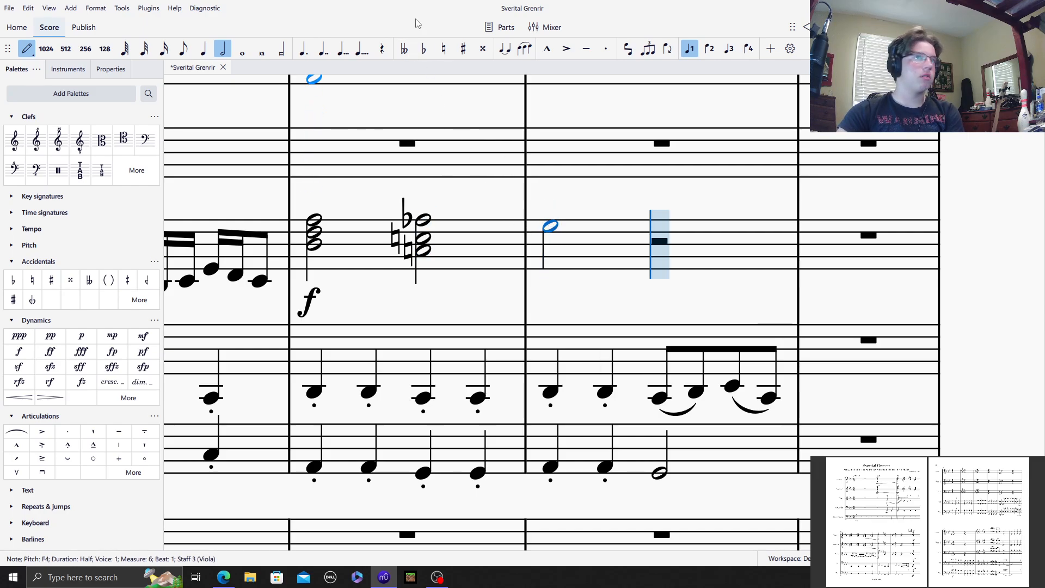
click(424, 48)
shift+click(560, 255)
shift+click(554, 240)
click(424, 49)
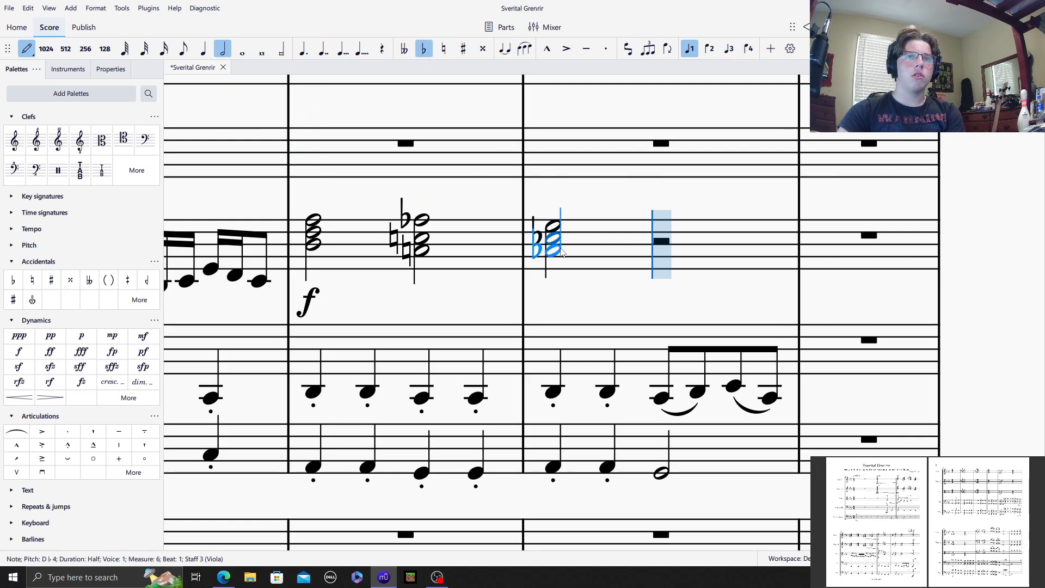
shift+click(561, 252)
key(Escape)
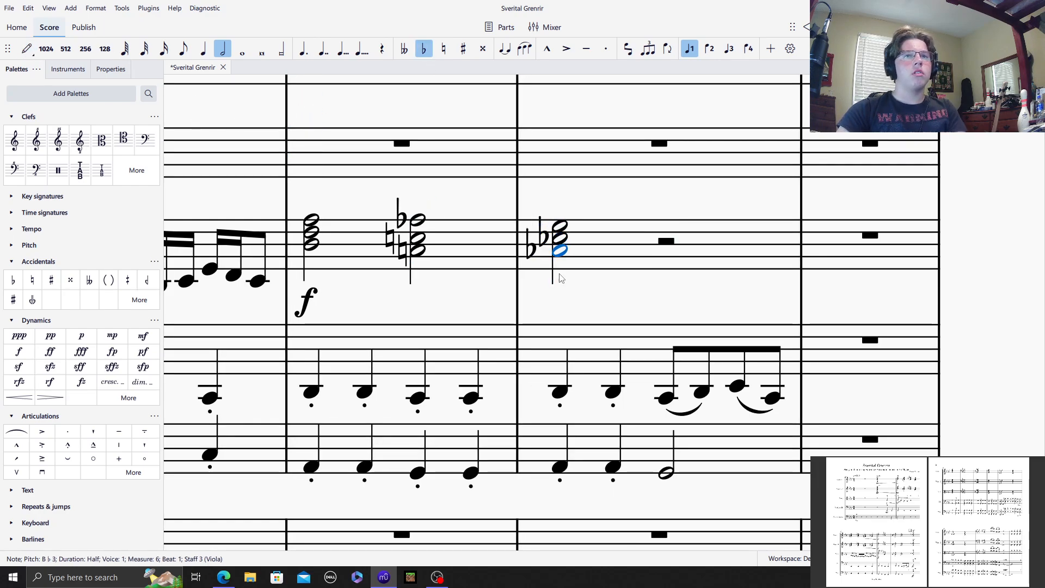
Step: Put parentheses around the two flats of the first chord in Viola measure 6
click(544, 243)
ctrl+click(531, 250)
click(109, 280)
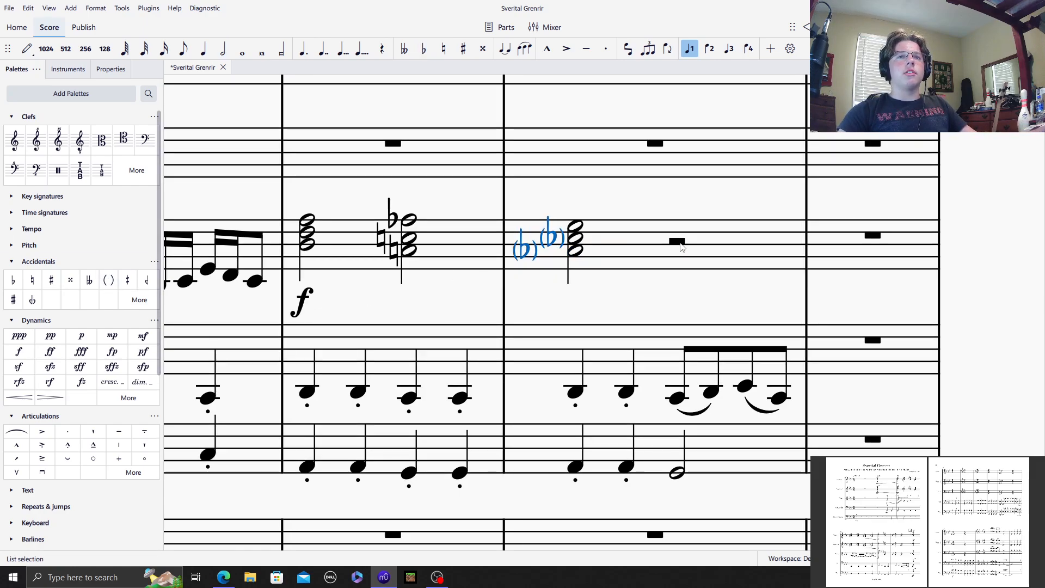
Step: Complete Viola measure 6 with a half-note chord of A♮3, C4 and E♮4 on beat 3
click(673, 242)
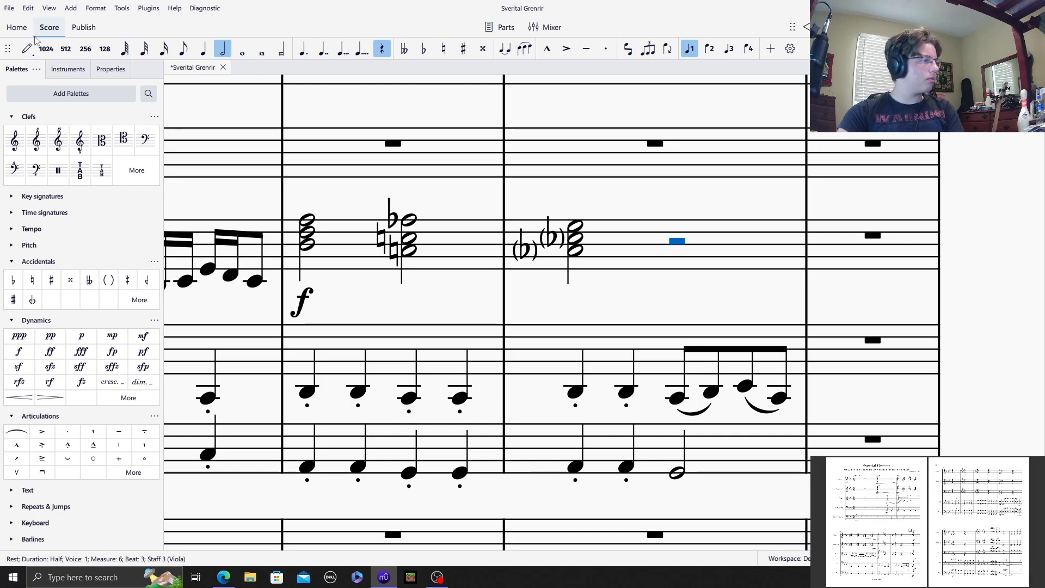
click(28, 49)
click(443, 49)
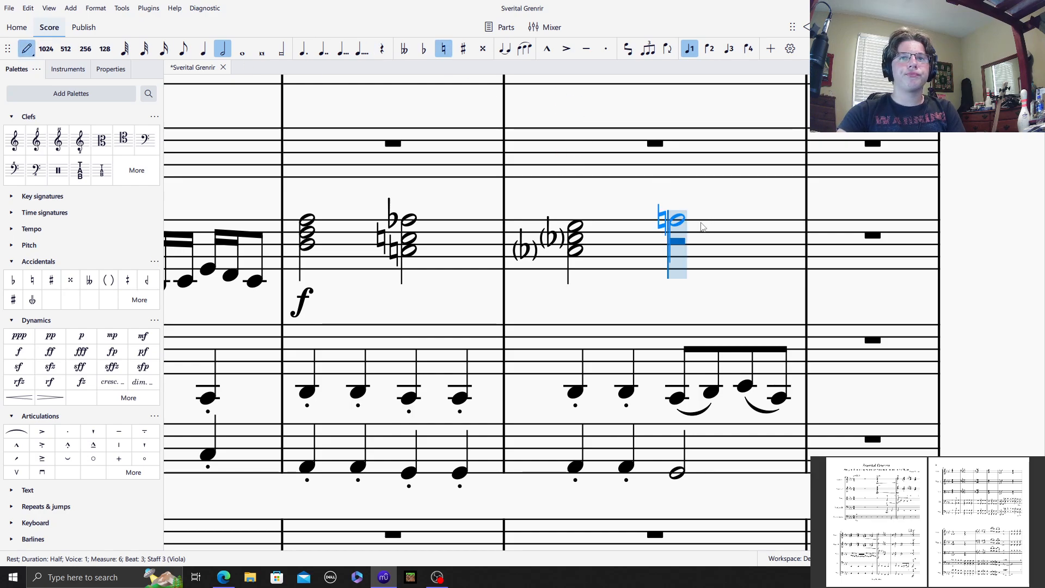
click(697, 236)
shift+click(679, 248)
shift+click(684, 262)
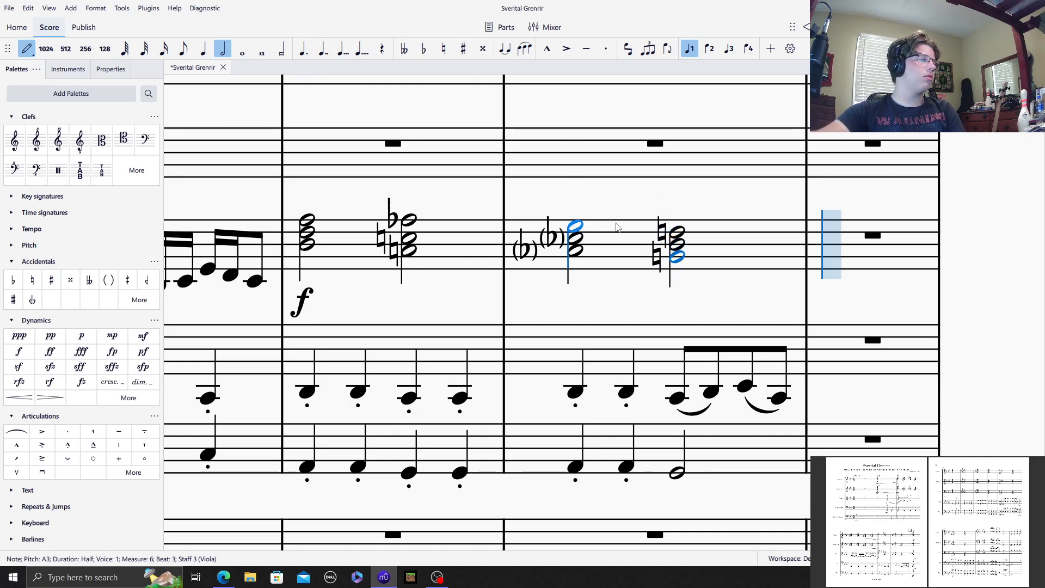
click(323, 175)
click(26, 49)
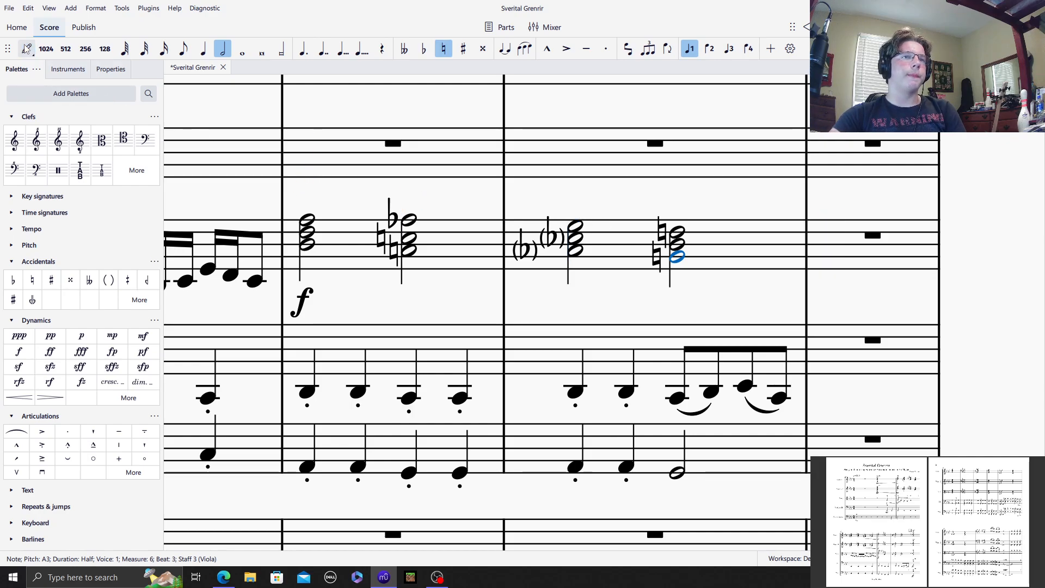
Step: Play back the strings from measure 4 through measure 6 to hear the new Viola part
click(333, 201)
drag(333, 201, 639, 224)
drag(529, 215, 551, 228)
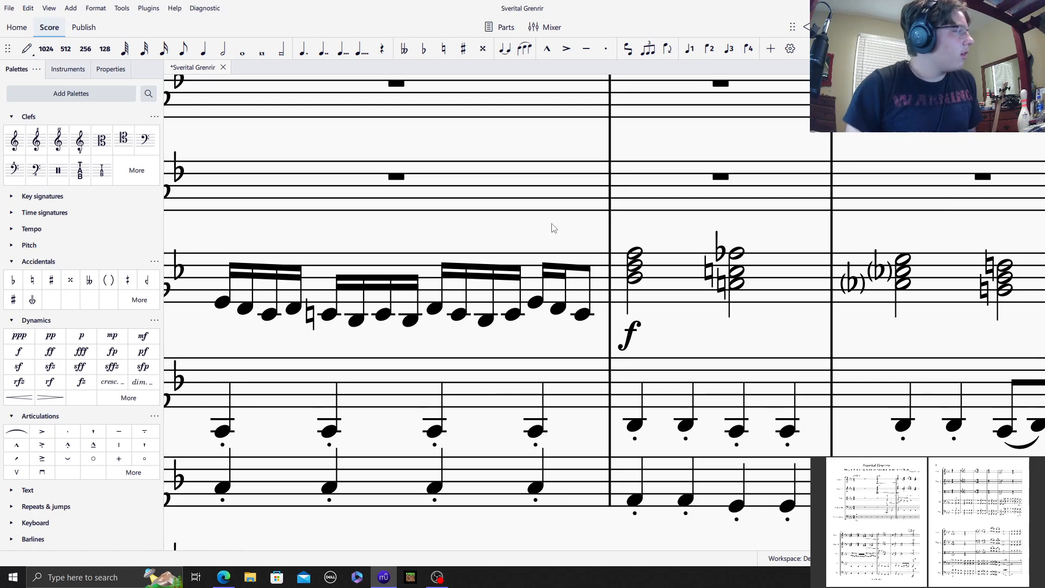
click(458, 189)
drag(401, 137, 654, 153)
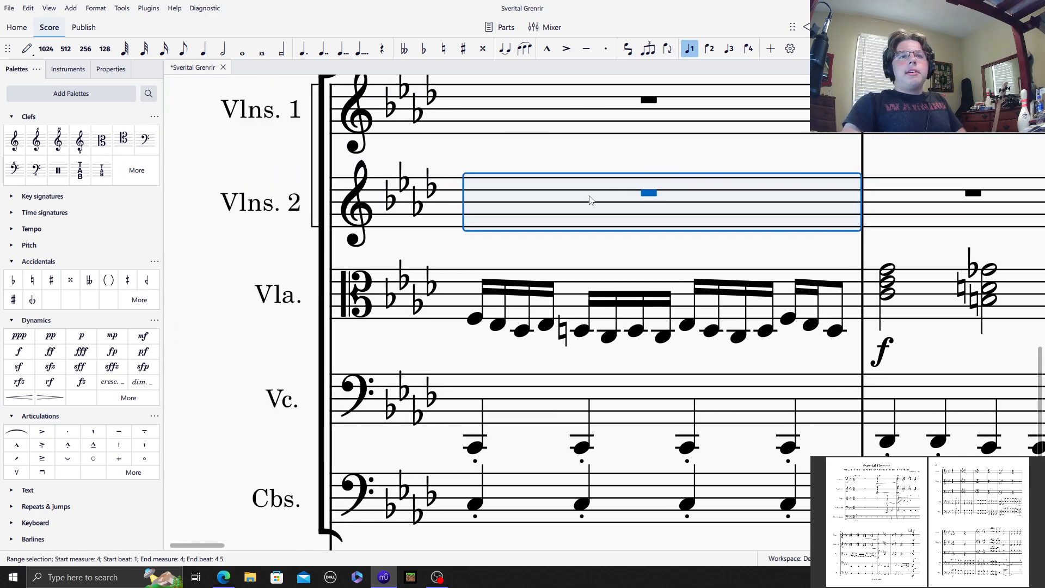
click(578, 284)
click(597, 238)
click(828, 27)
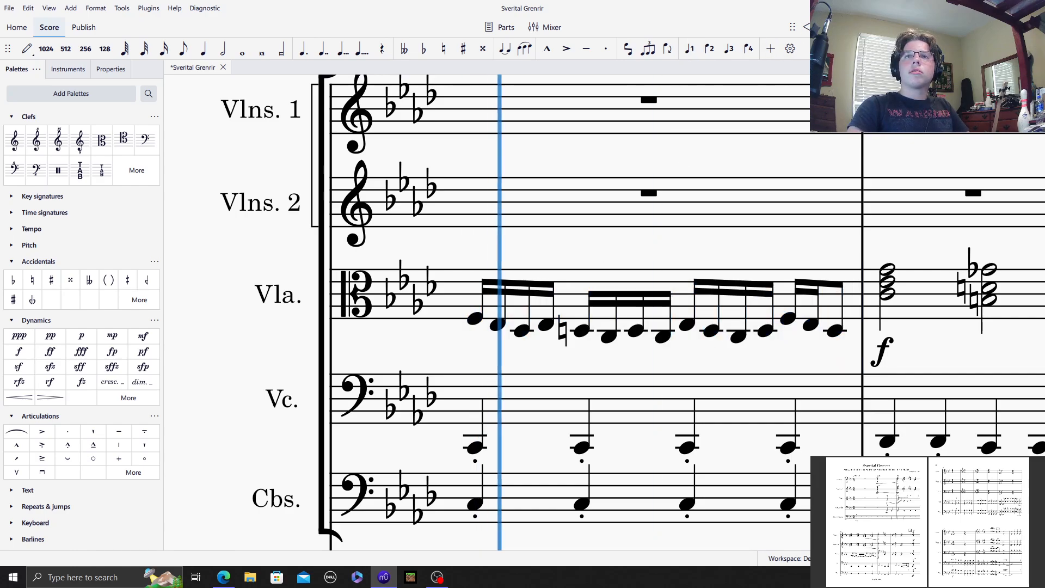
drag(670, 248, 649, 243)
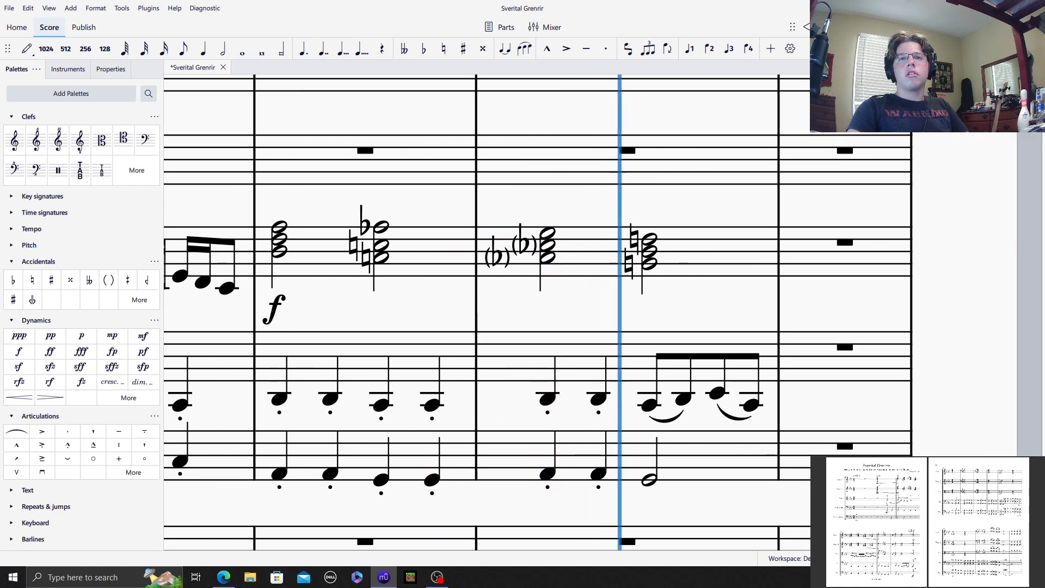
Step: Enter the top line of quarter notes E♮5, E♭5, D♮5 and D♭5 in Violins 2 measure 4
drag(232, 193, 689, 200)
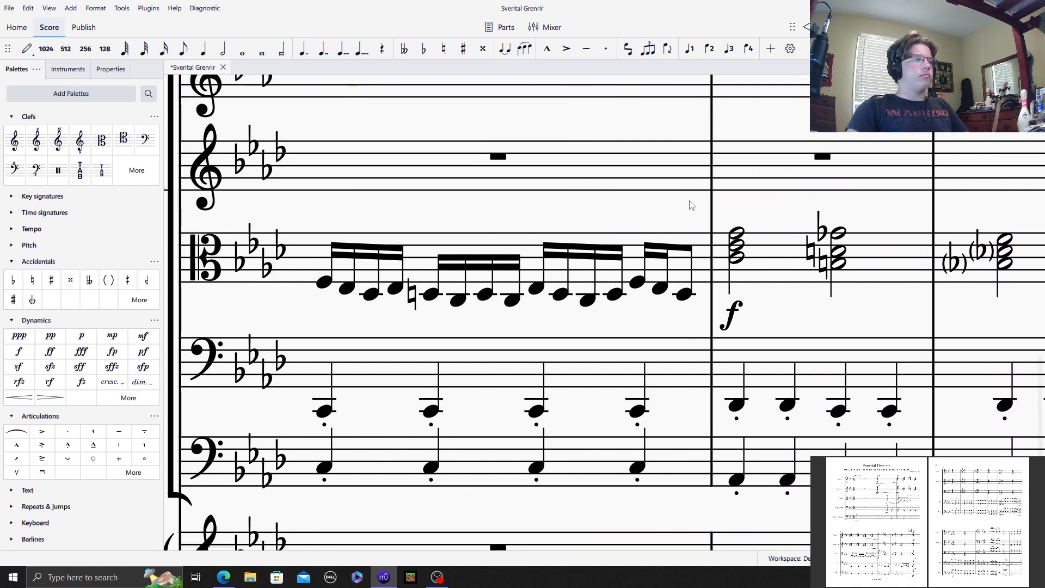
click(434, 189)
click(28, 49)
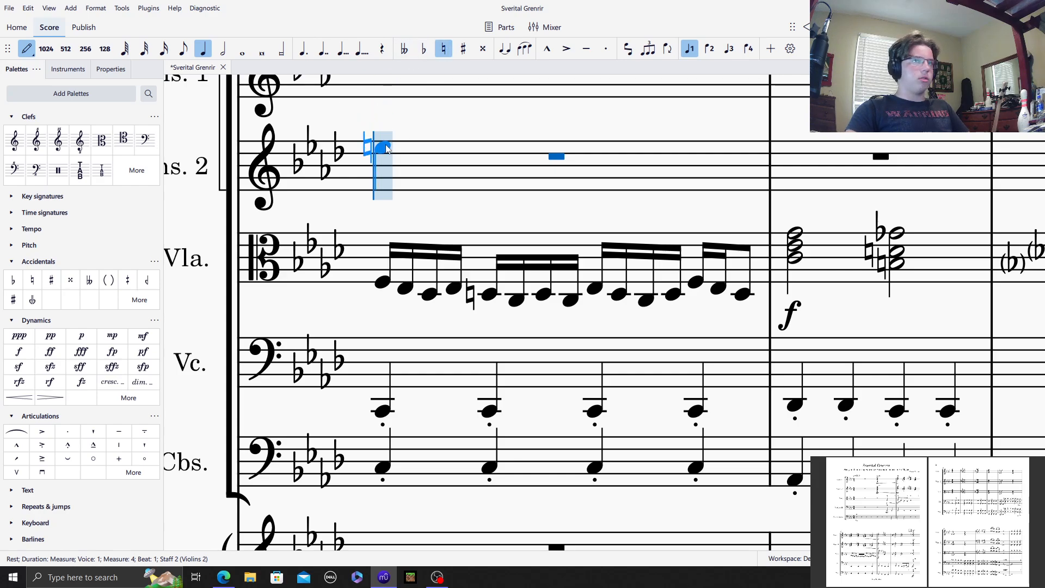
click(384, 147)
click(491, 148)
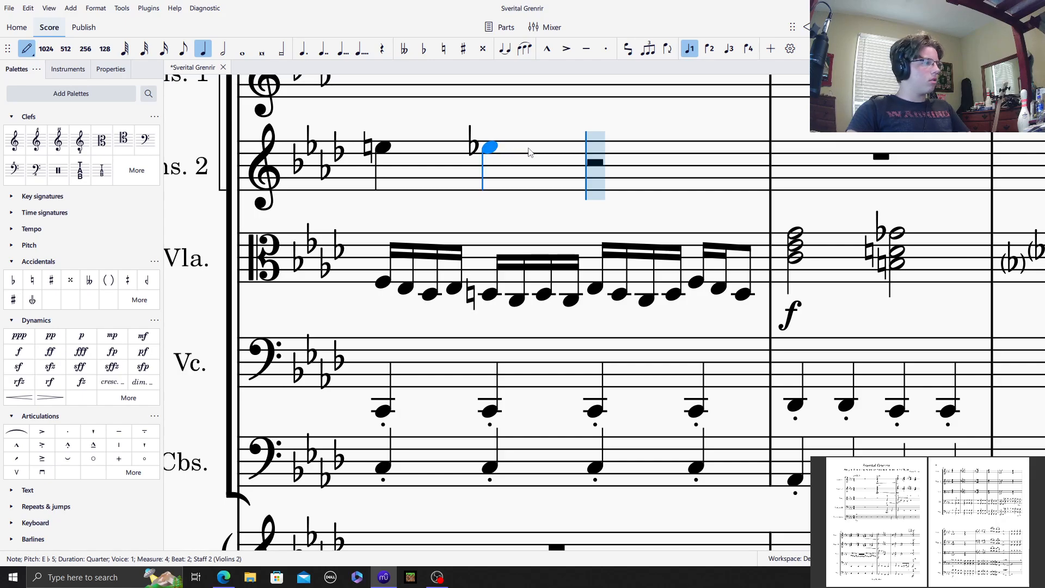
key(d)
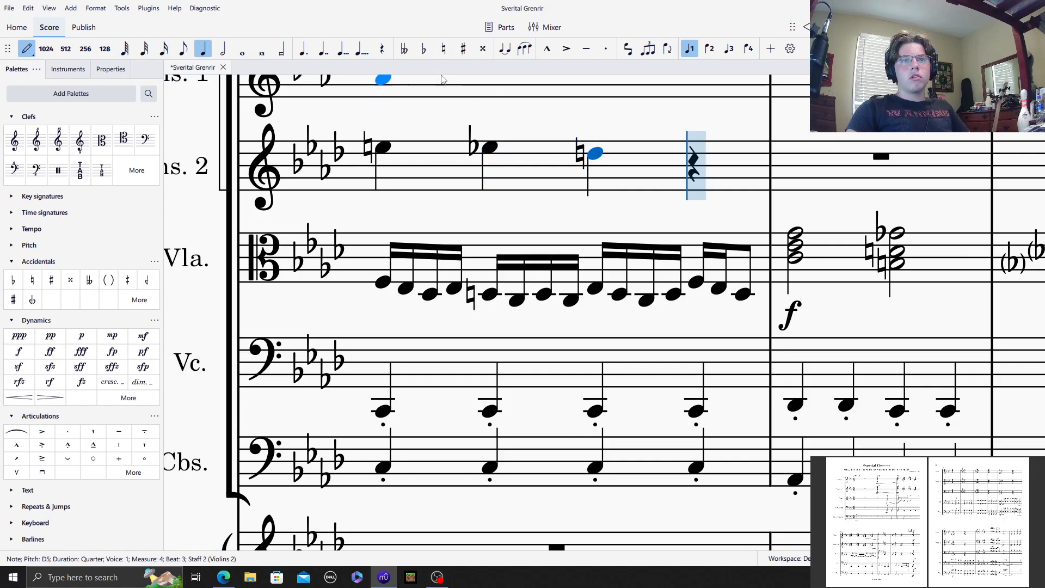
click(424, 48)
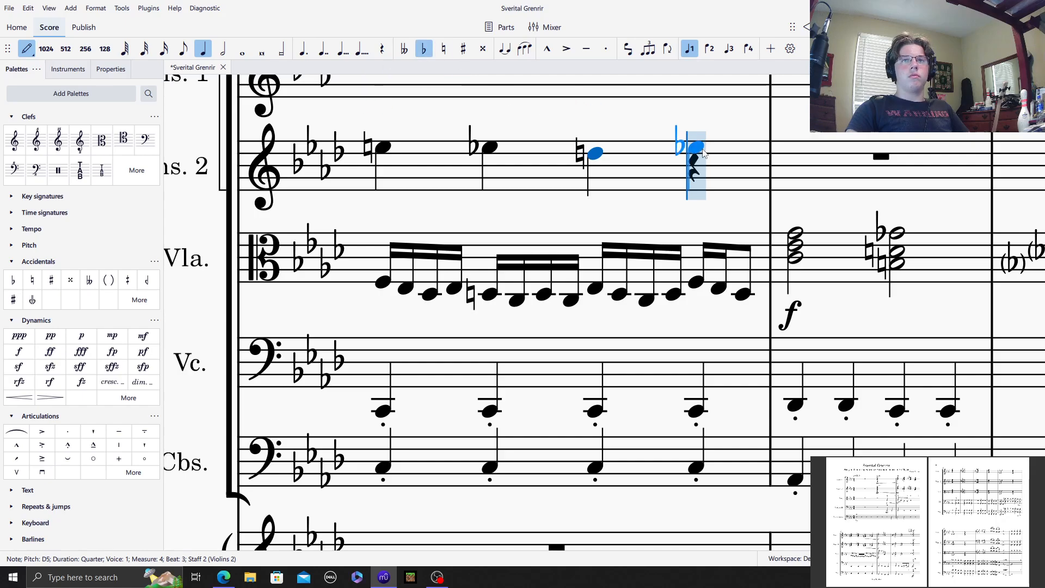
click(702, 155)
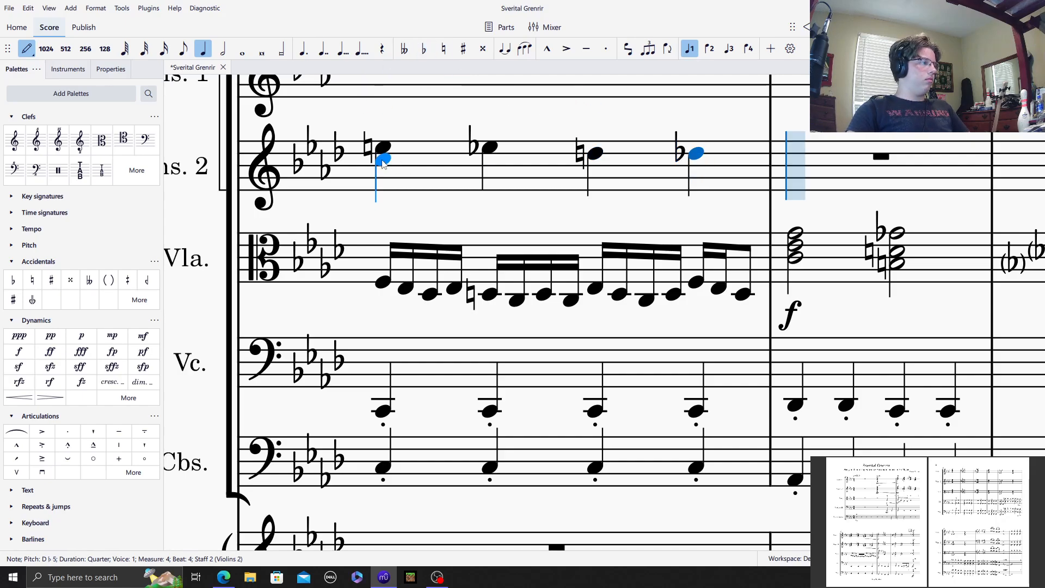
Step: Add the middle chord notes B♮4, B♭4, A♮4 and A♭4 to the four quarter notes of Violins 2 measure 4
click(443, 48)
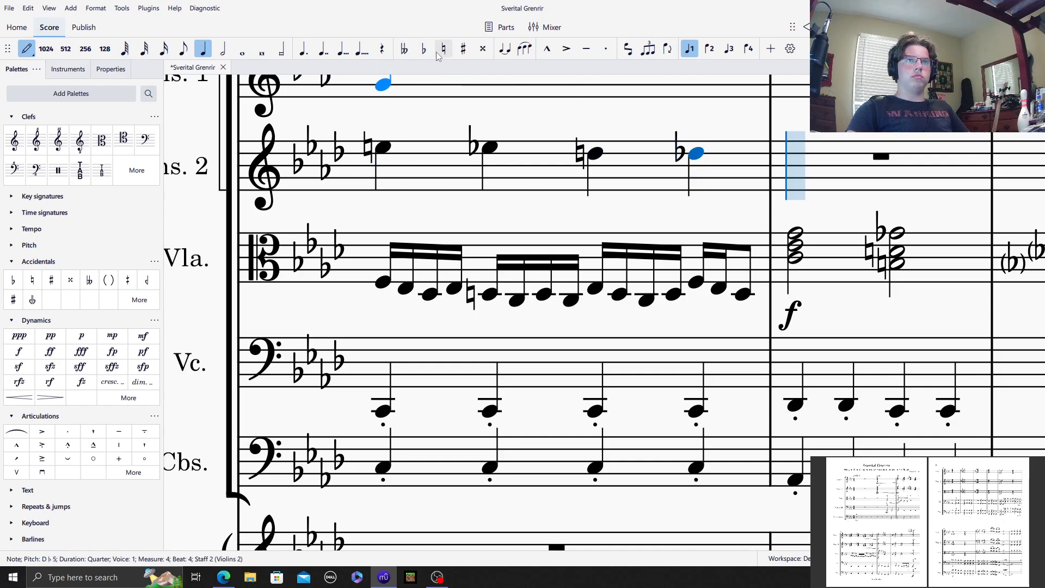
shift+click(383, 170)
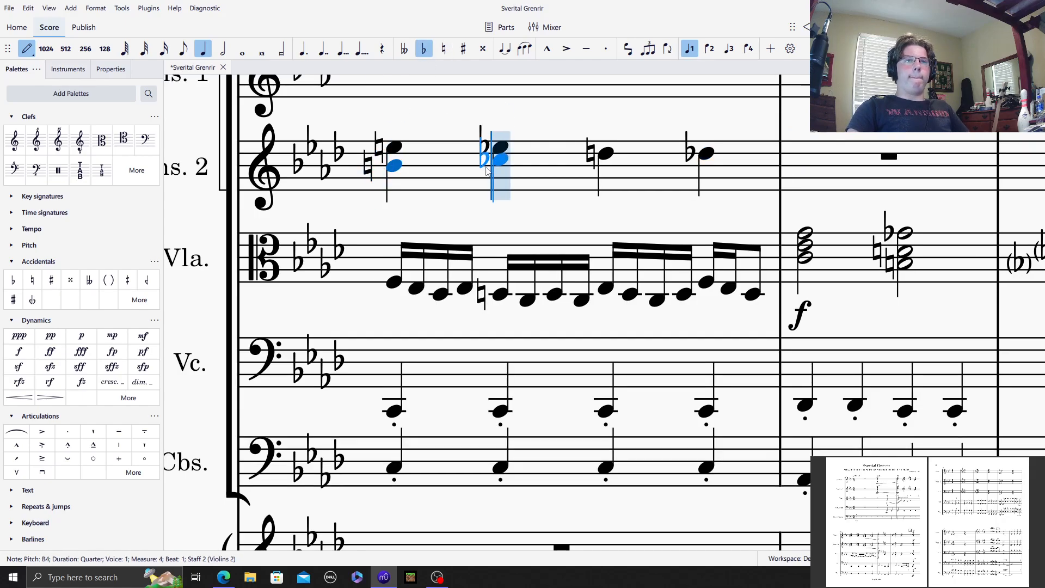
shift+click(499, 165)
click(443, 48)
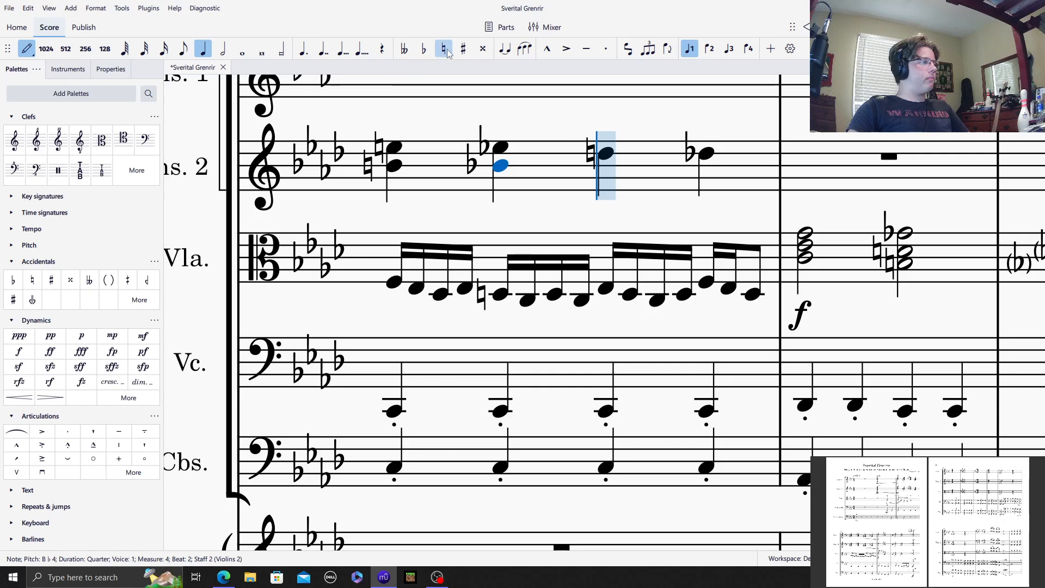
shift+click(499, 176)
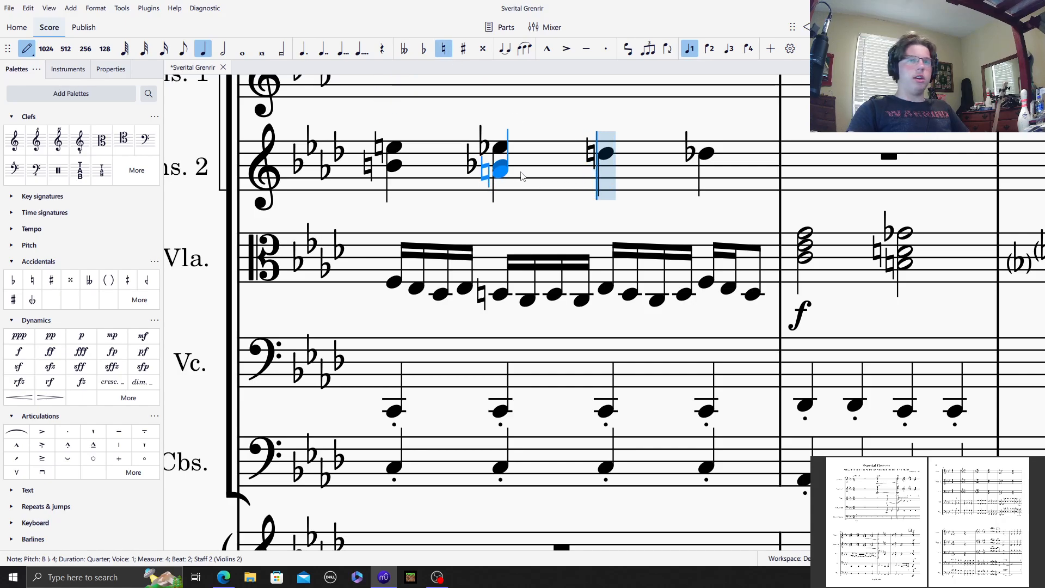
shift+click(594, 173)
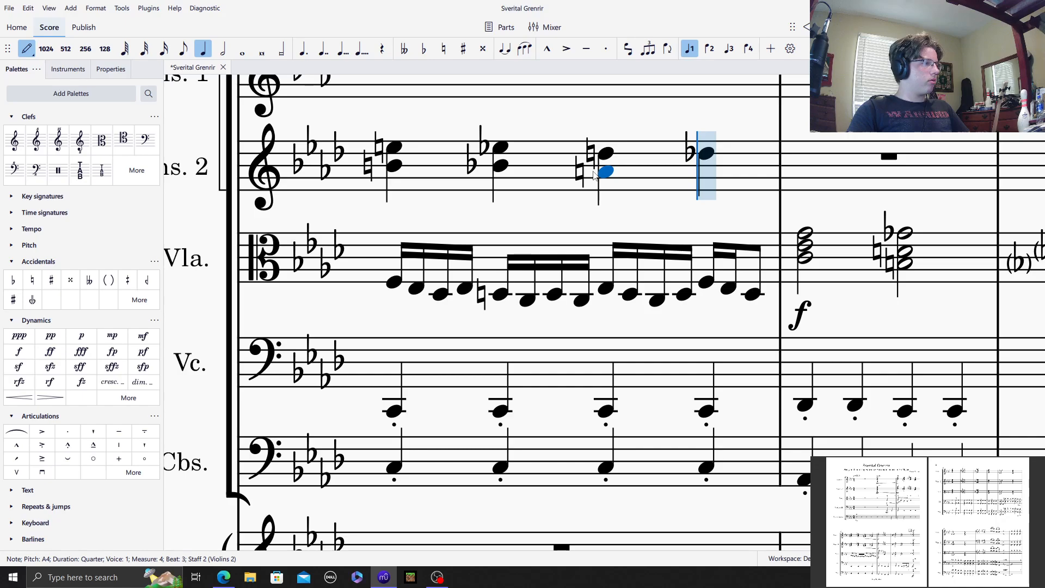
shift+click(706, 171)
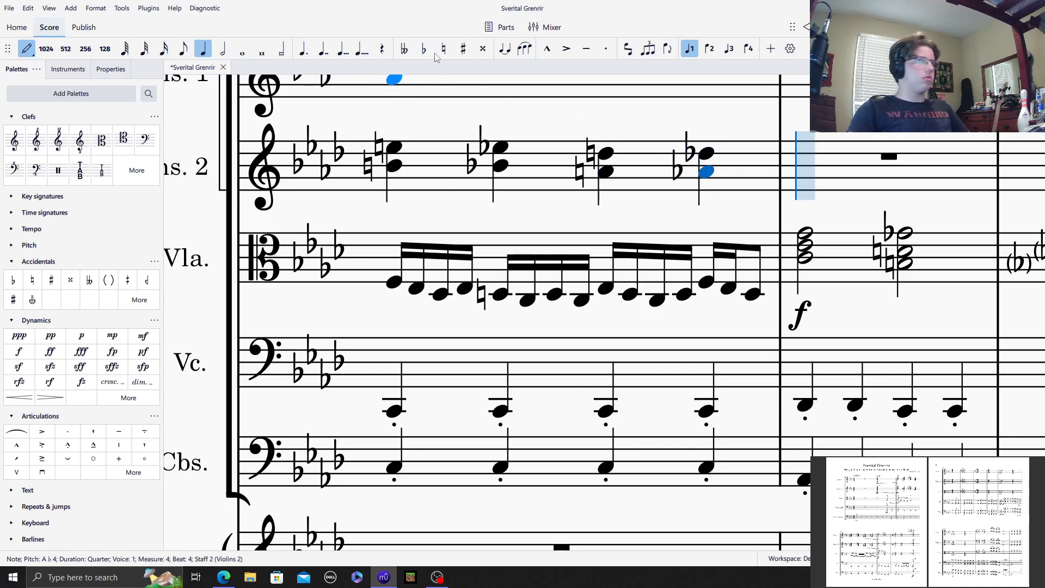
Step: Add the lowest chord notes G♯4, G♮4, F♯4 and F♮4 to the four chords of Violins 2 measure 4
shift+click(393, 177)
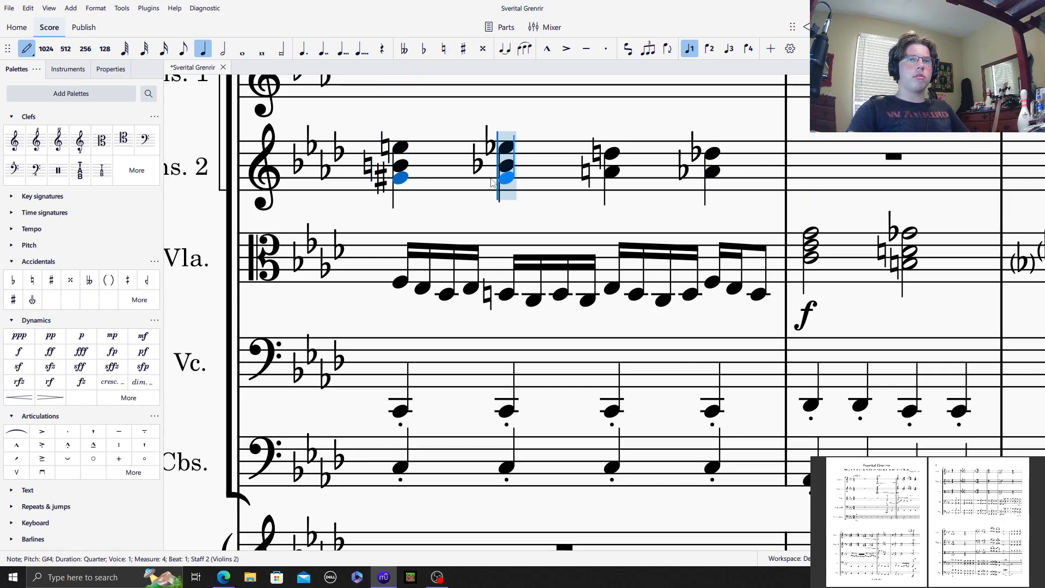
click(443, 49)
shift+click(507, 184)
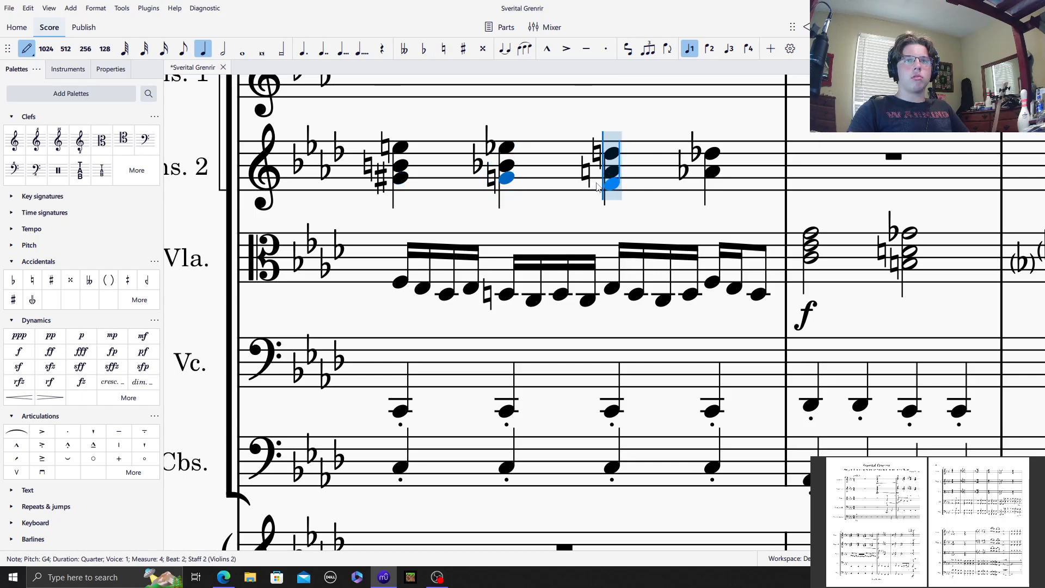
click(463, 48)
shift+click(606, 185)
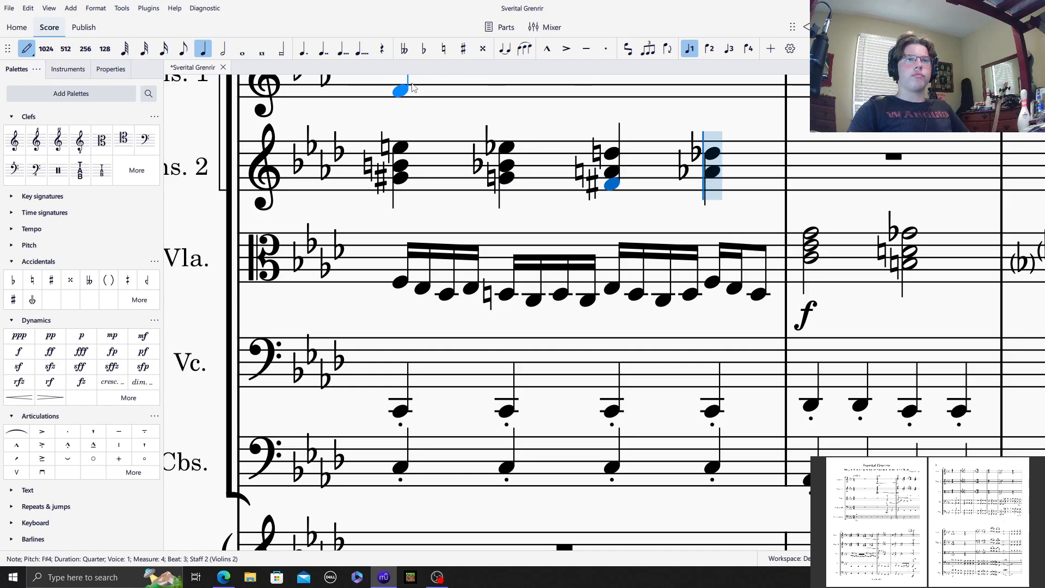
click(444, 49)
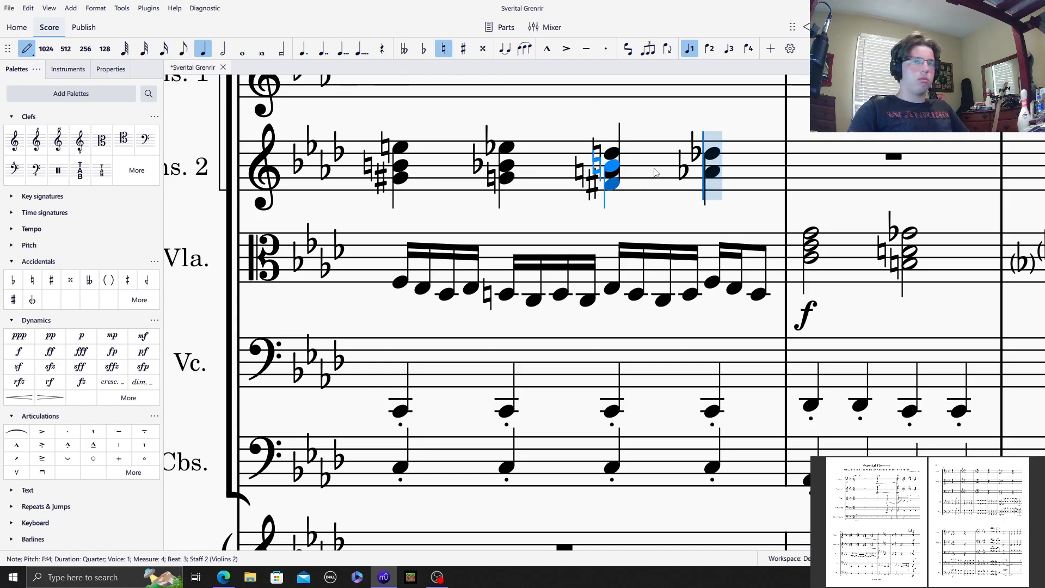
shift+click(702, 187)
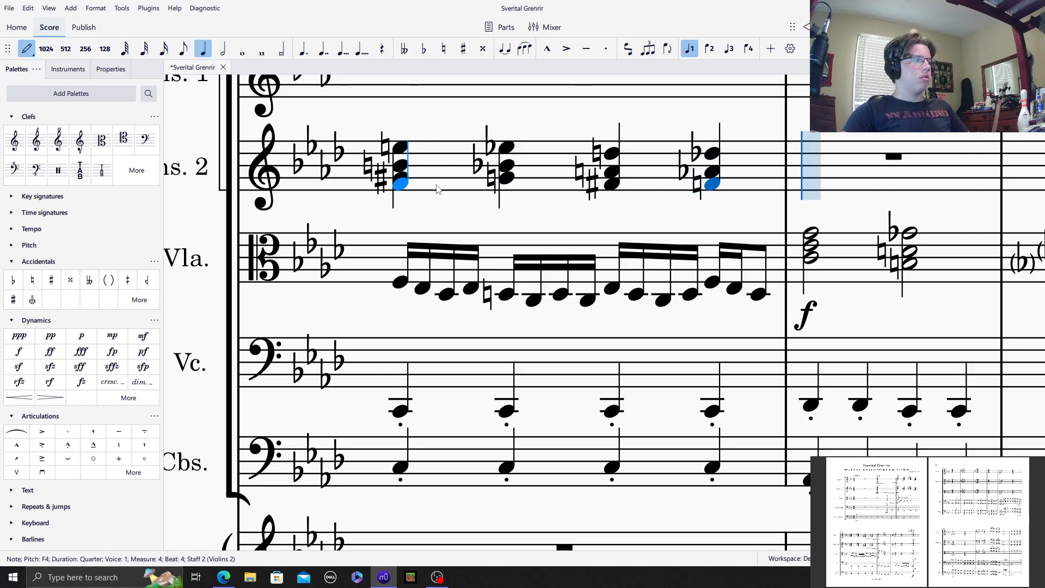
Step: Enter the top line of half notes in Violins 2: G5 and G♭5 in measure 5, F5 and E♮5 in measure 6
key(6)
click(823, 140)
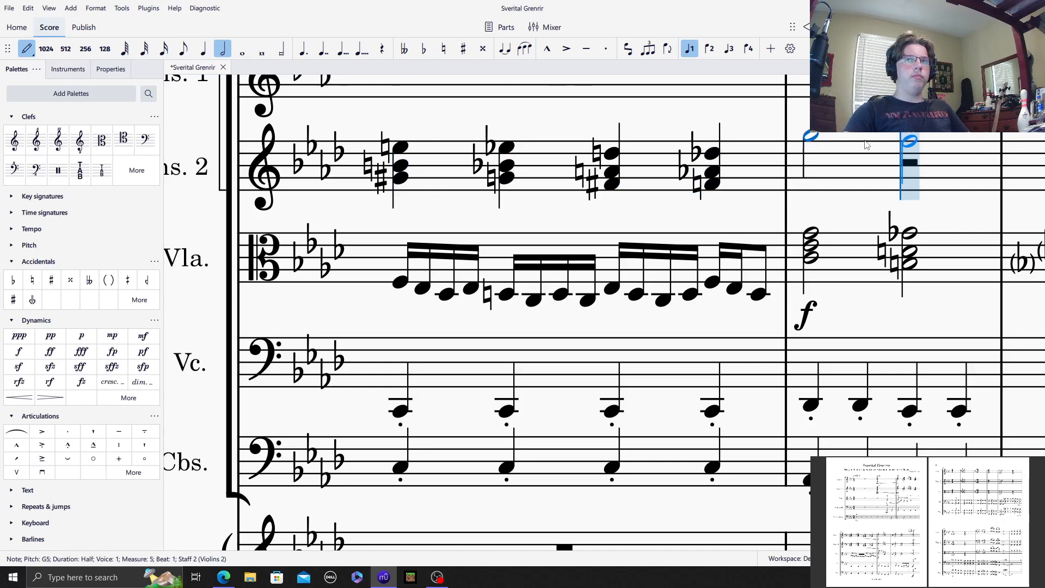
key(minus)
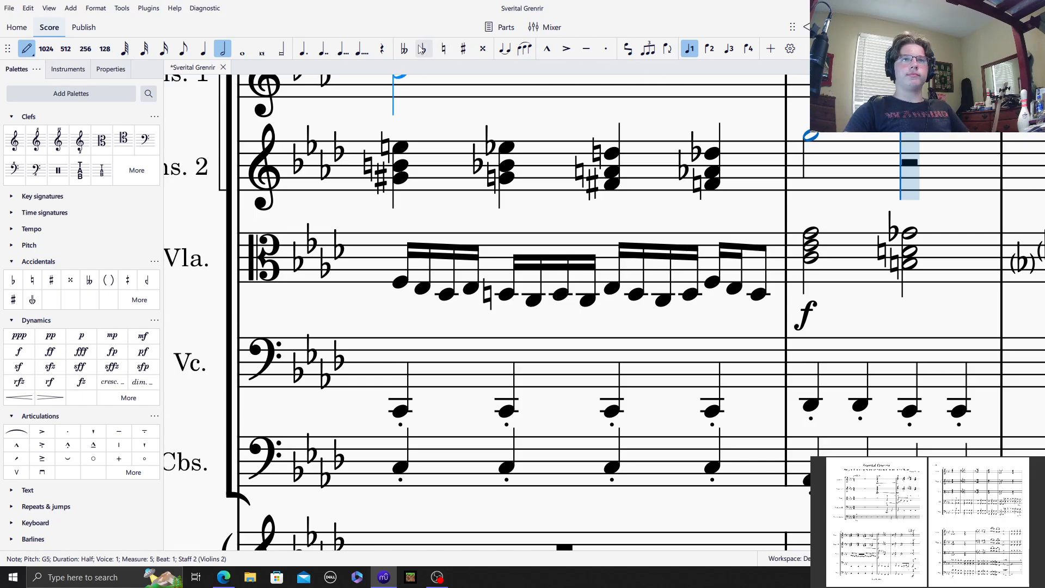
click(919, 139)
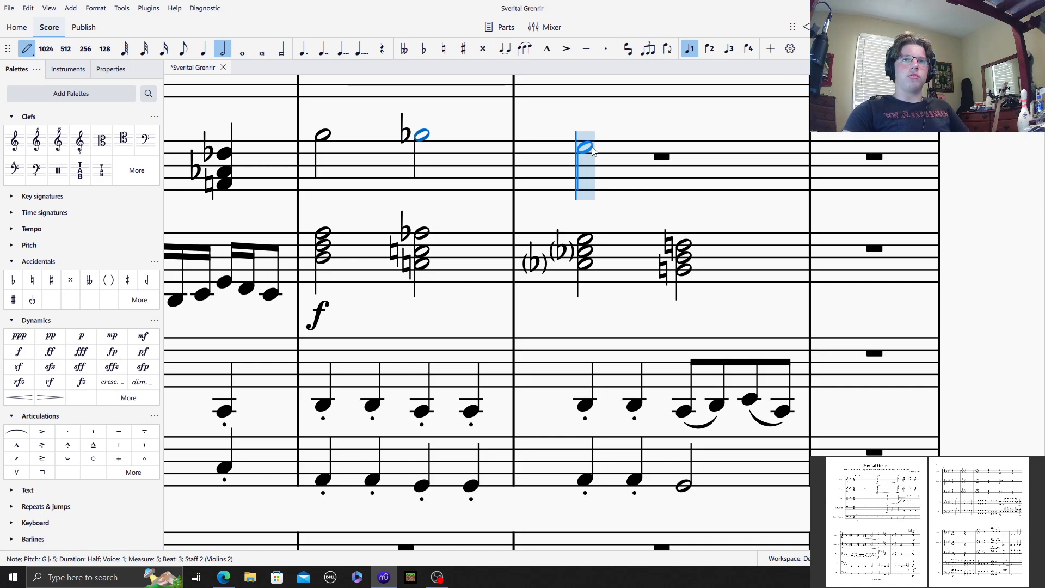
scroll(591, 141, up, 1)
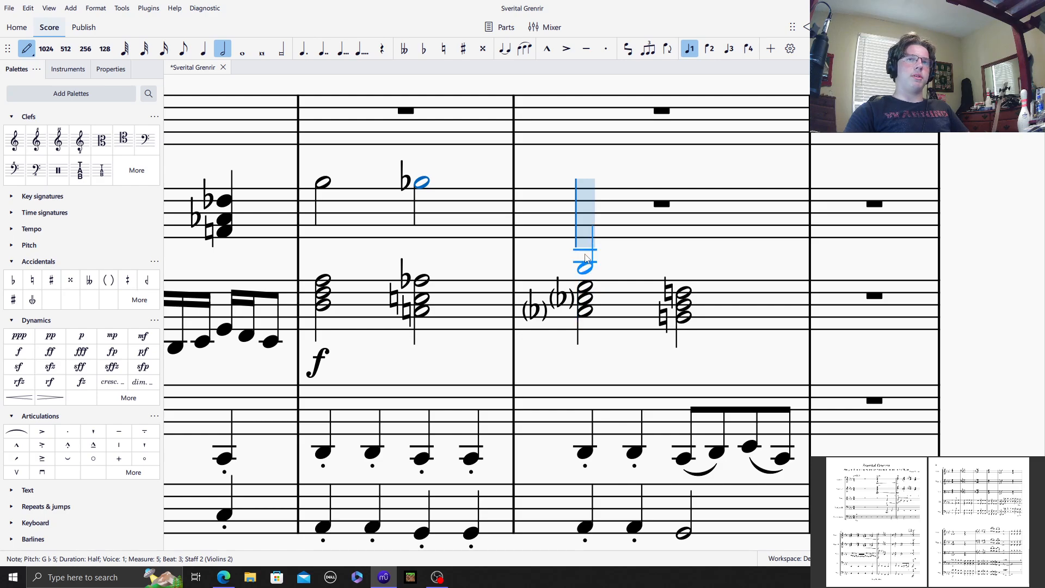
click(592, 191)
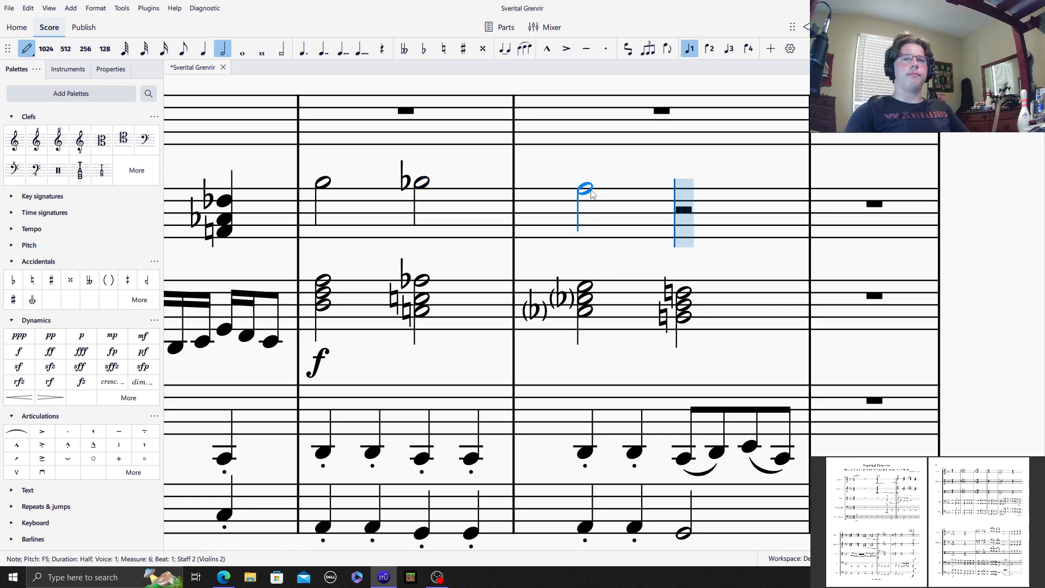
click(443, 49)
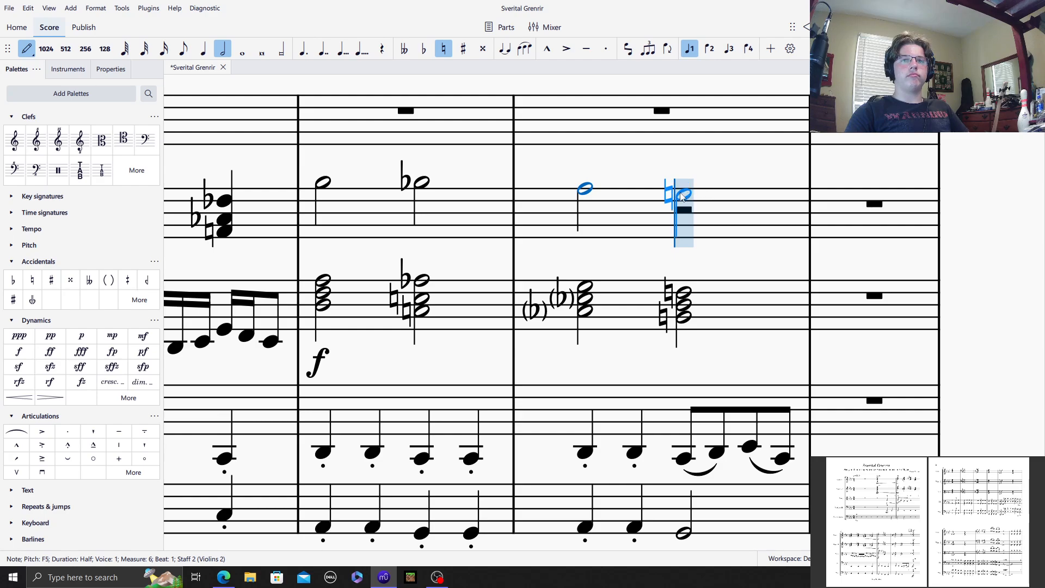
click(683, 197)
Step: Complete the Violins 2 measure 5 chords with E♭5 and C5 on beat 1 and D♮5 and B♮4 on beat 3
click(328, 194)
click(327, 207)
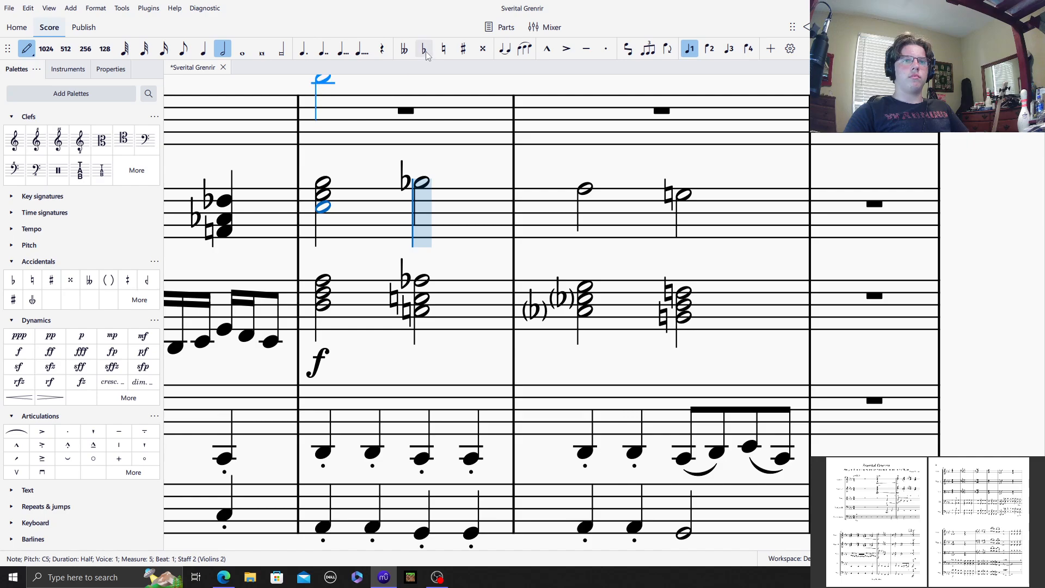
click(444, 49)
click(422, 200)
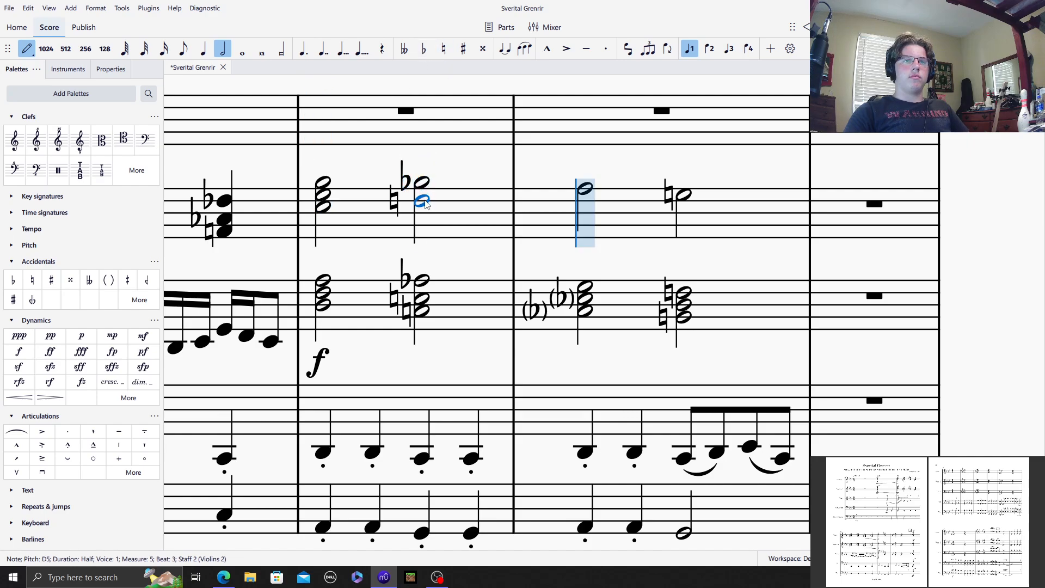
click(443, 48)
click(431, 214)
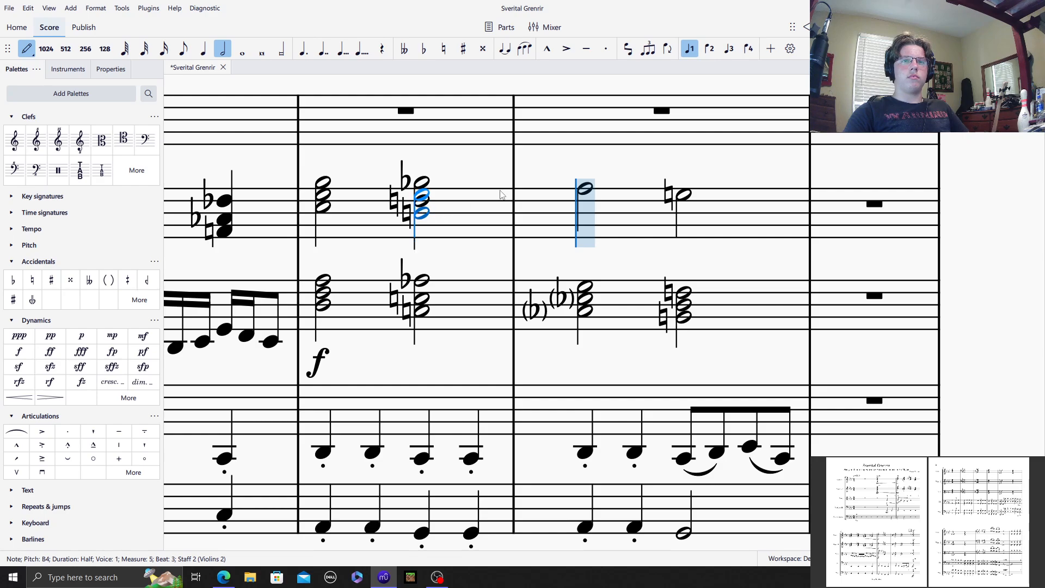
Step: Add D♭5 and B♭4 with explicit flats below the F5 half note on beat 1 of Violins 2 measure 6
click(423, 48)
click(586, 212)
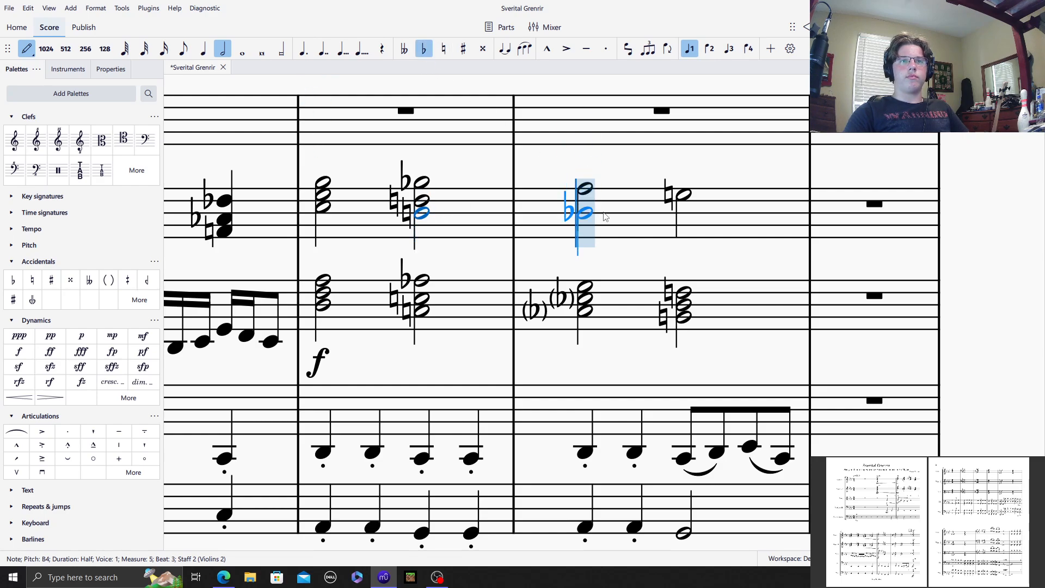
click(590, 203)
click(424, 49)
click(585, 213)
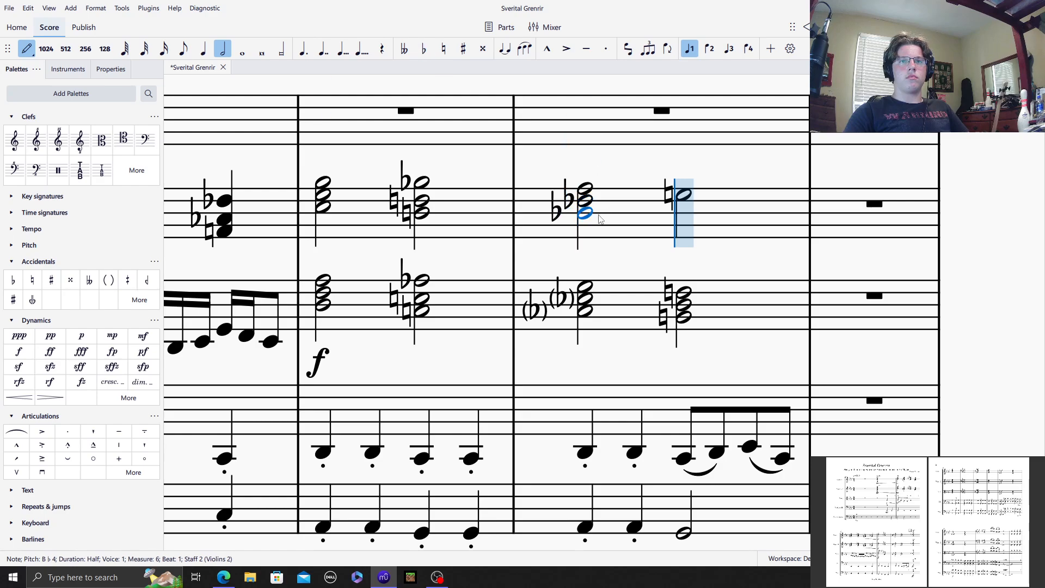
Step: Put parentheses around the two flats of the first chord in Violins 2 measure 6
click(33, 48)
click(566, 199)
ctrl+click(554, 211)
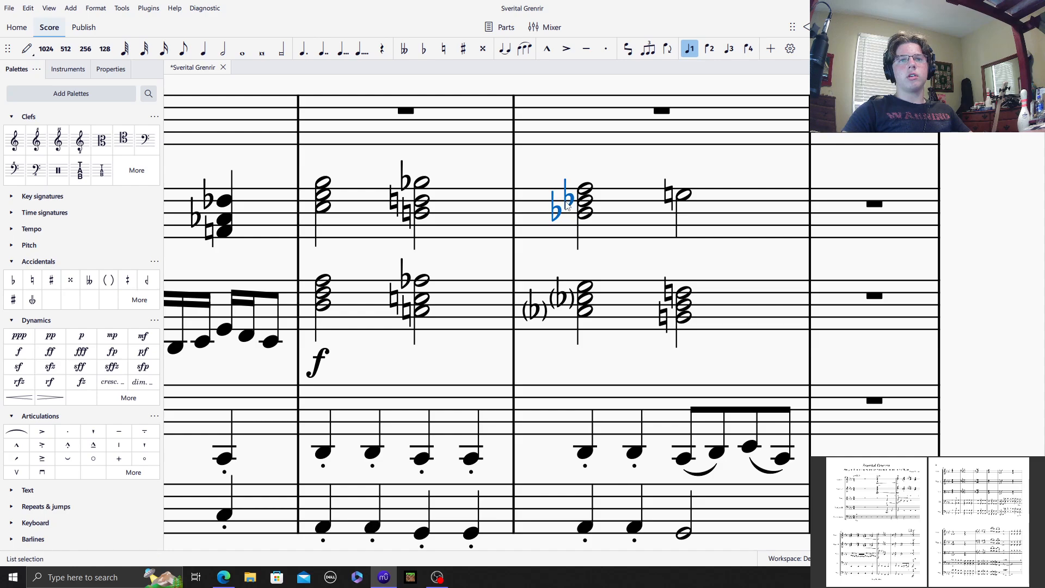
click(108, 286)
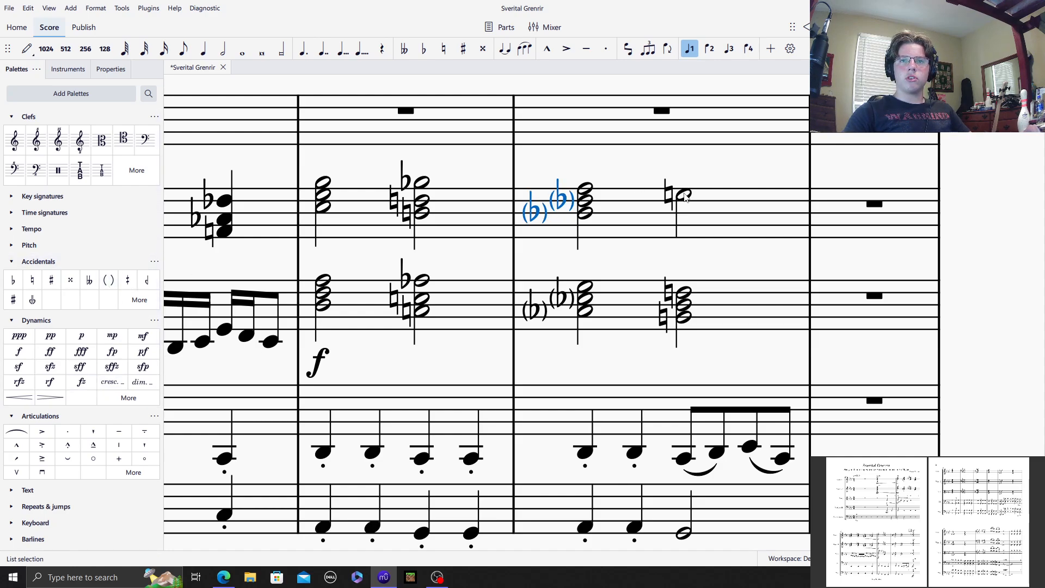
Step: Add C5 and A♮4 below the E♮5 half note on beat 3 of Violins 2 measure 6
click(684, 194)
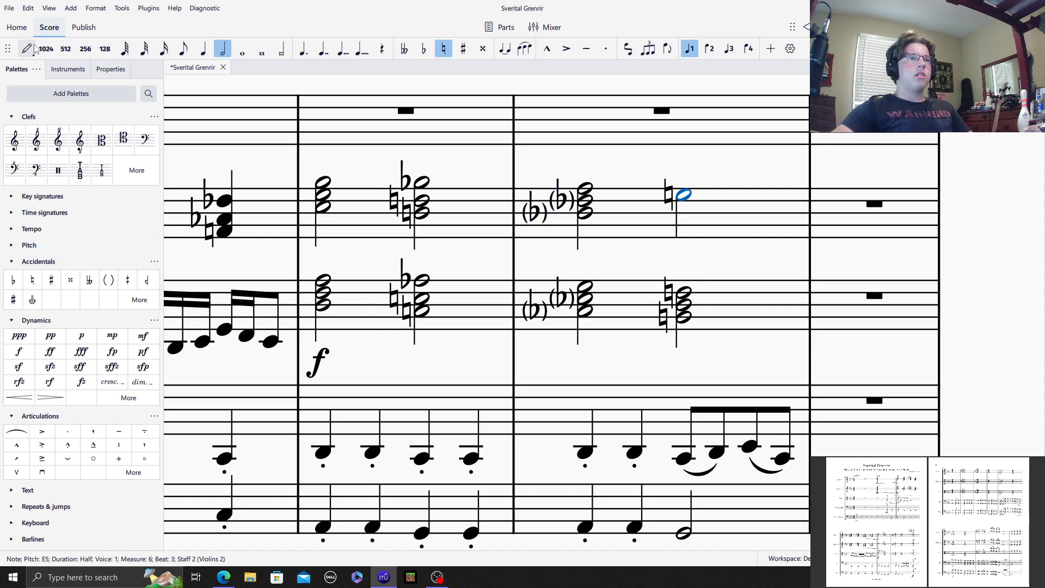
key(n)
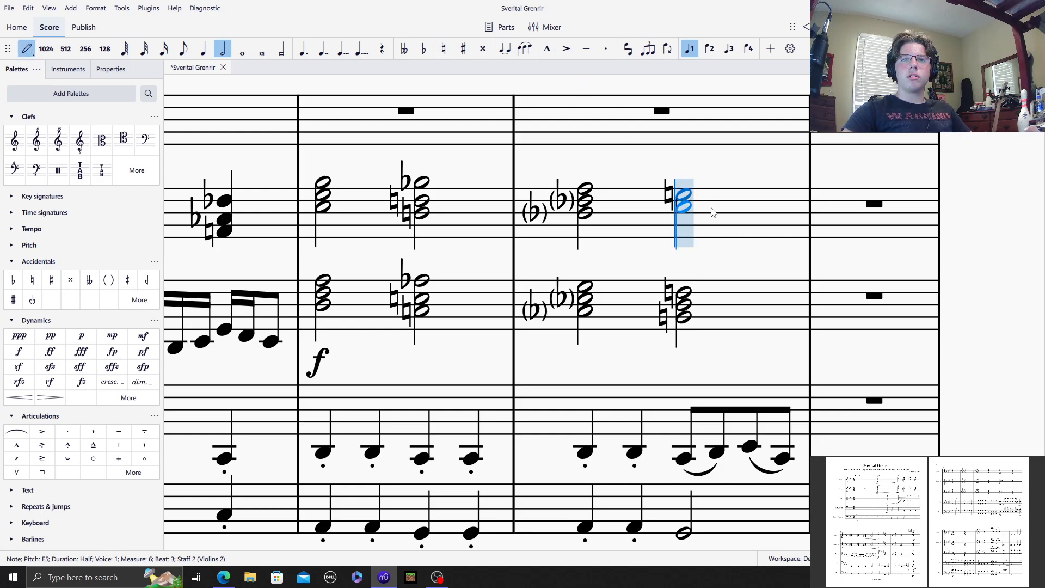
click(711, 209)
click(444, 49)
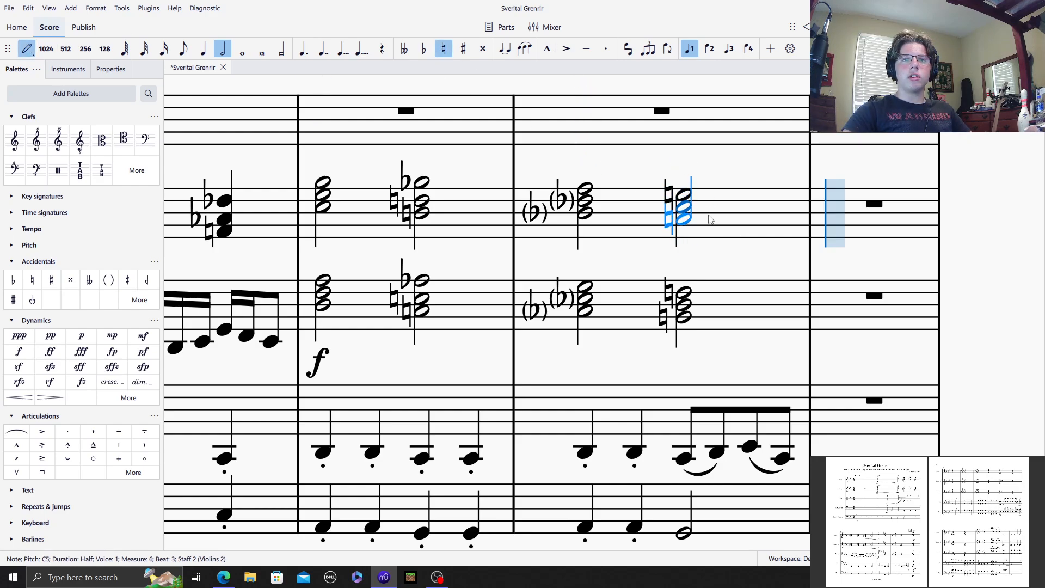
key(Escape)
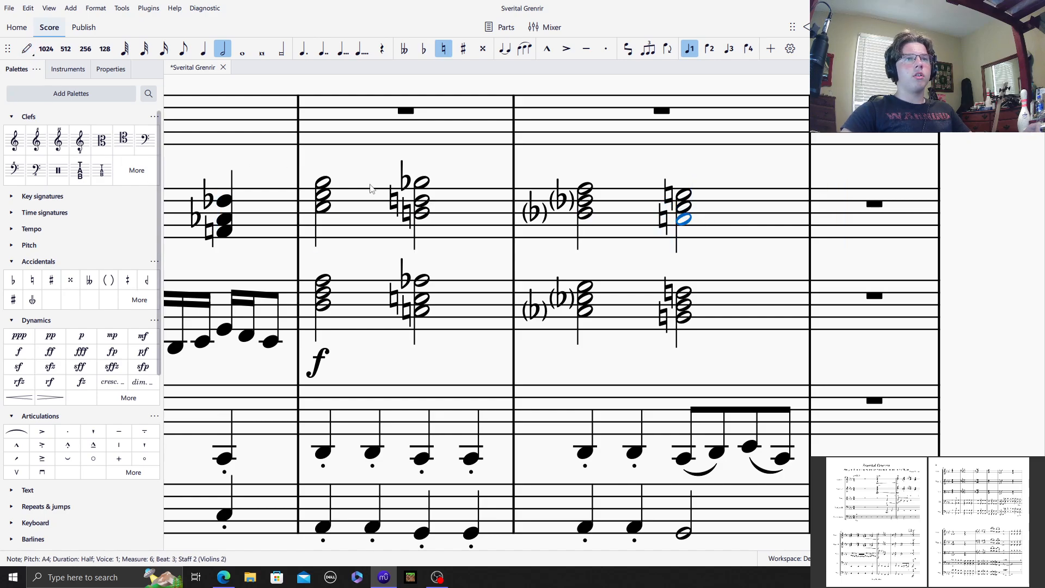
Step: Add a crescendo hairpin under beats 3 and 4 of Violins 2 measure 4 and a forte under the first chord of measure 5
scroll(370, 188, left, 5)
click(402, 229)
shift+click(503, 230)
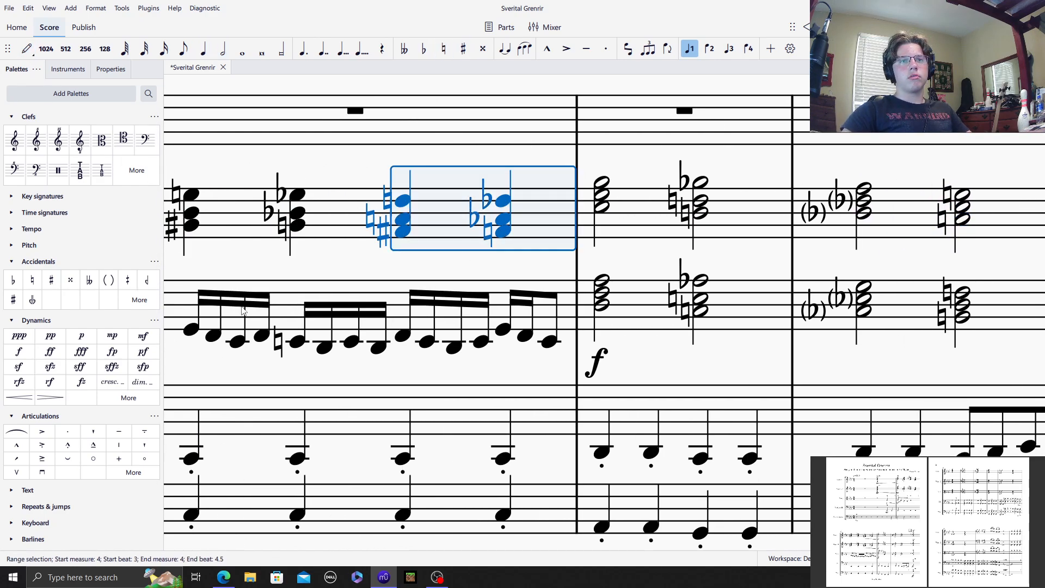
click(19, 397)
click(603, 206)
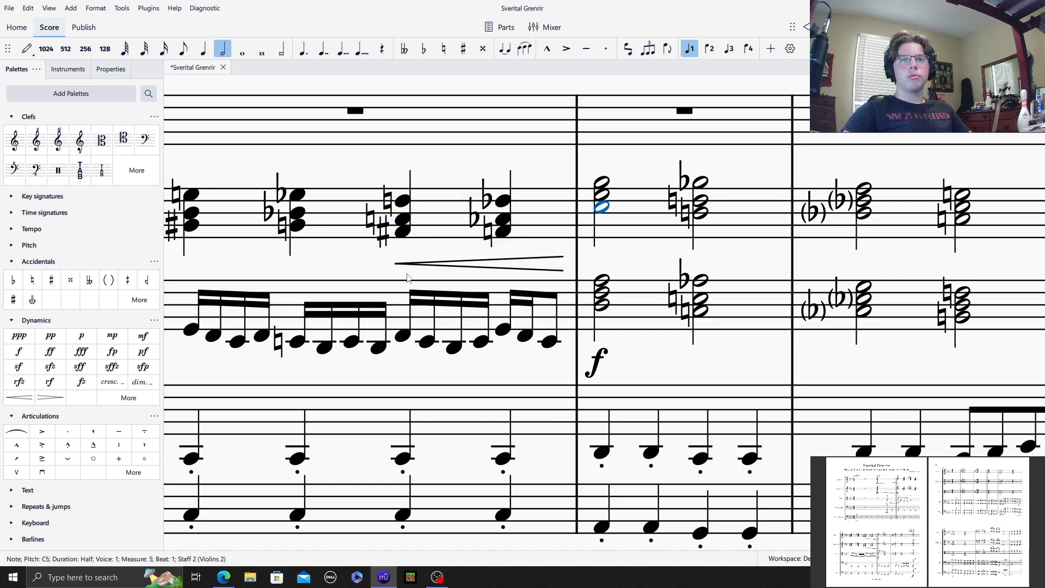
click(18, 351)
Step: Copy Violins 2 measures 4 to 6 into the same measures of the Violins 1 staff
click(456, 226)
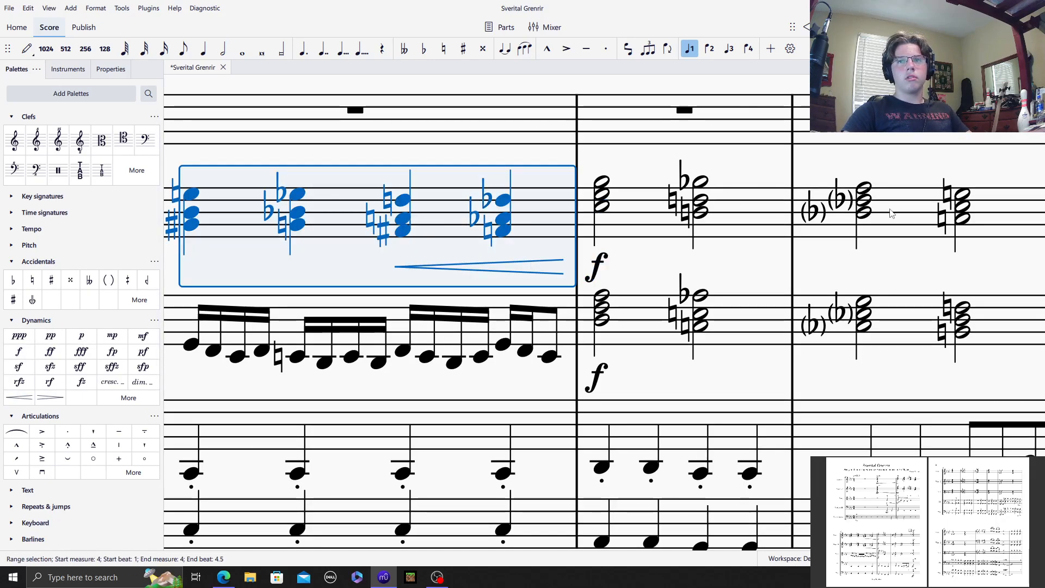
shift+click(888, 213)
scroll(580, 204, left, 3)
scroll(580, 205, up, 1)
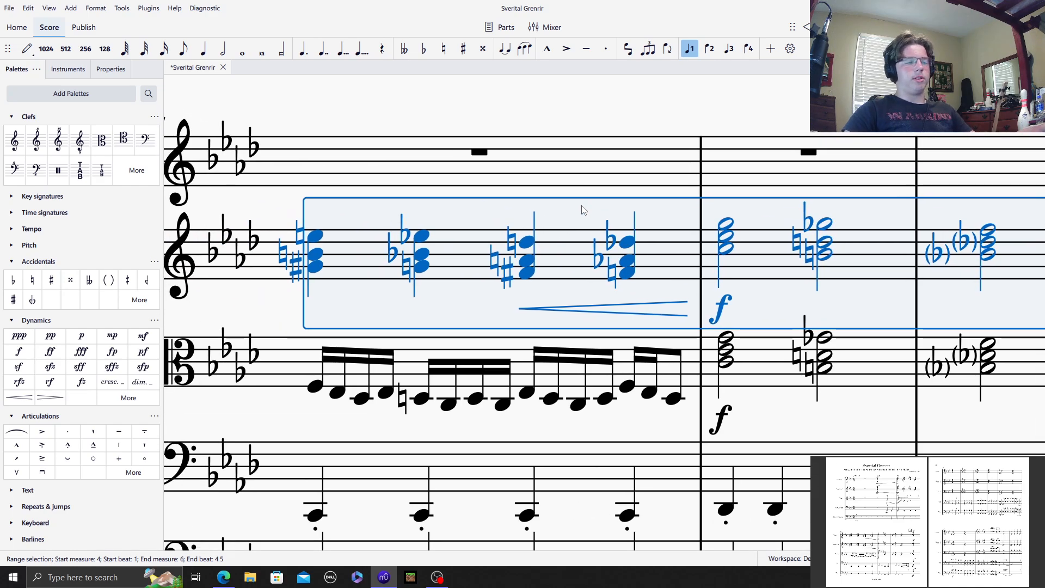
click(400, 177)
key(ctrl+v)
Step: Play back the score from measure 1 to listen to the passage entered so far
scroll(634, 385, up, 12)
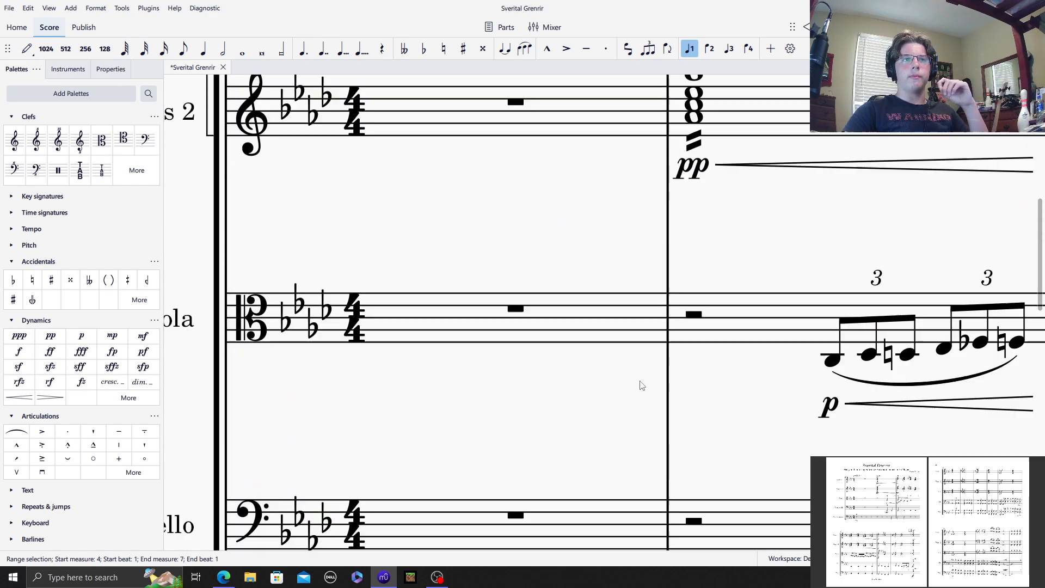
scroll(365, 355, down, 8)
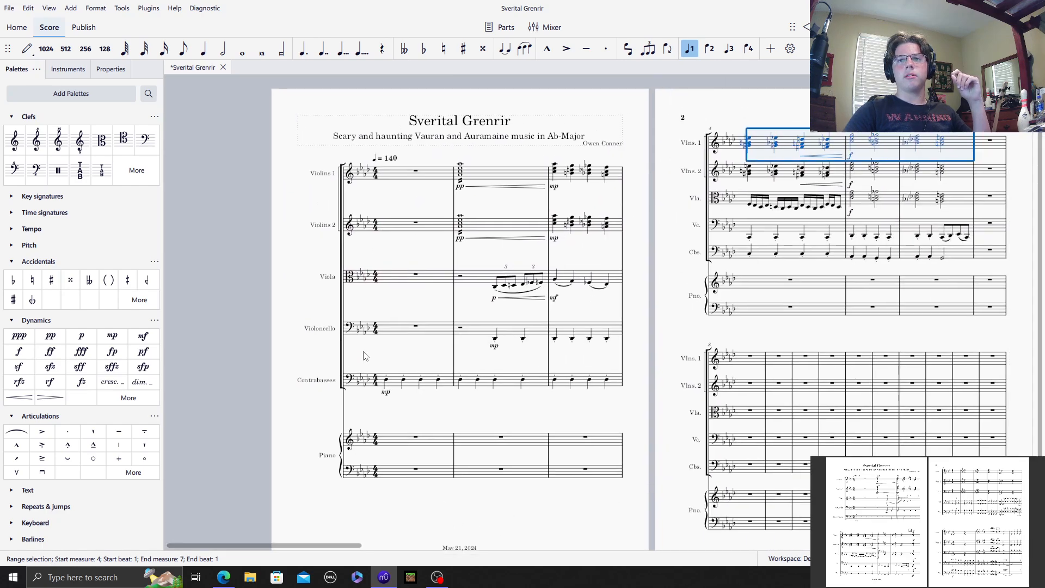
drag(365, 356, 330, 358)
click(635, 278)
drag(635, 278, 589, 224)
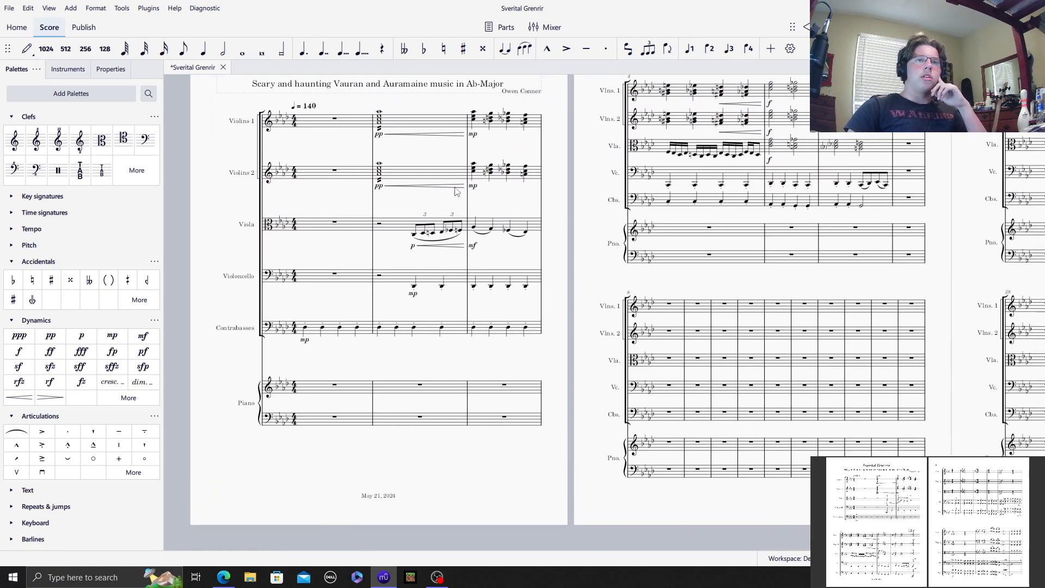
click(333, 131)
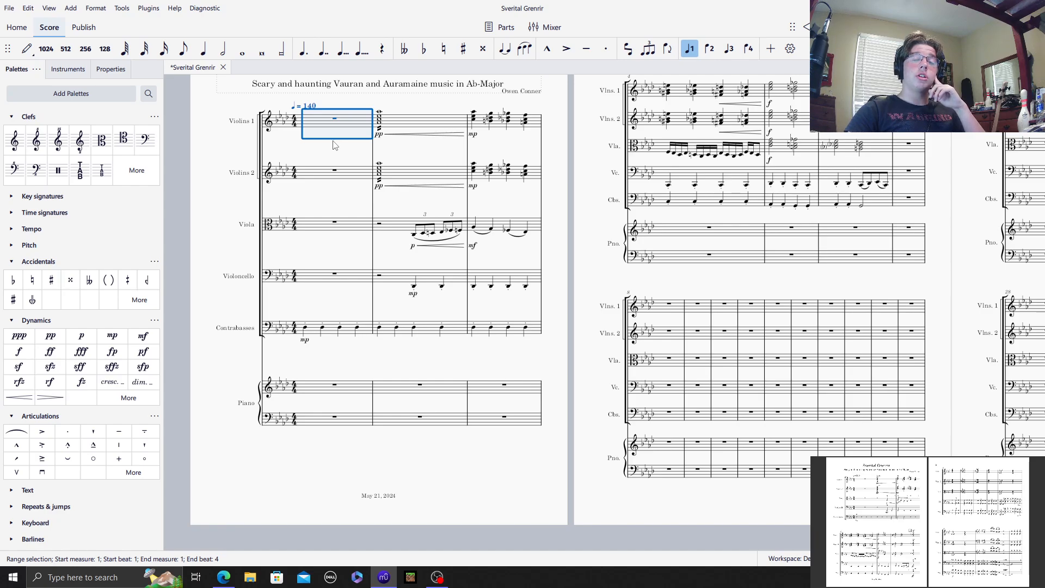
key(Escape)
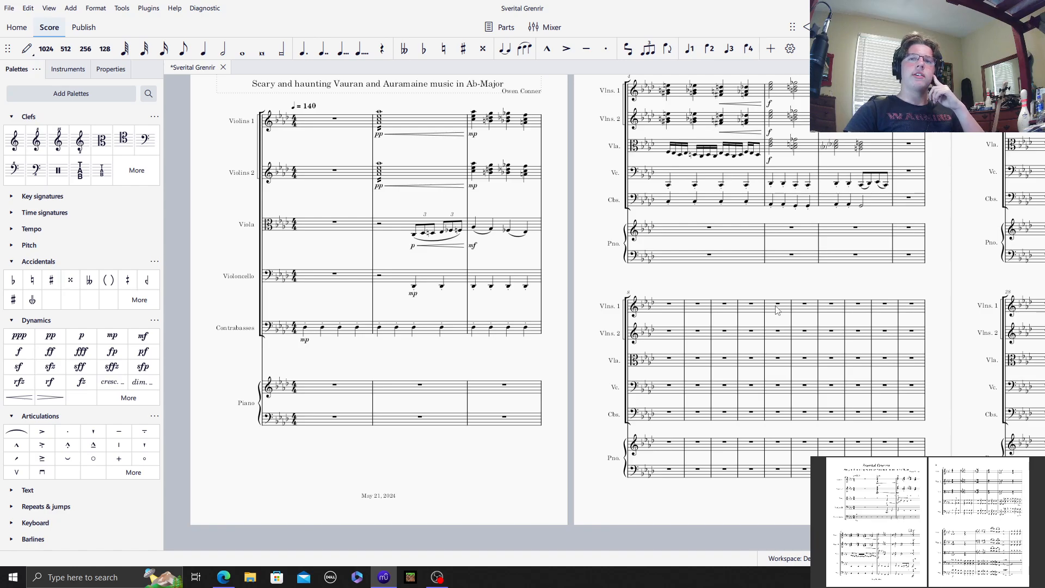
click(322, 126)
key(Escape)
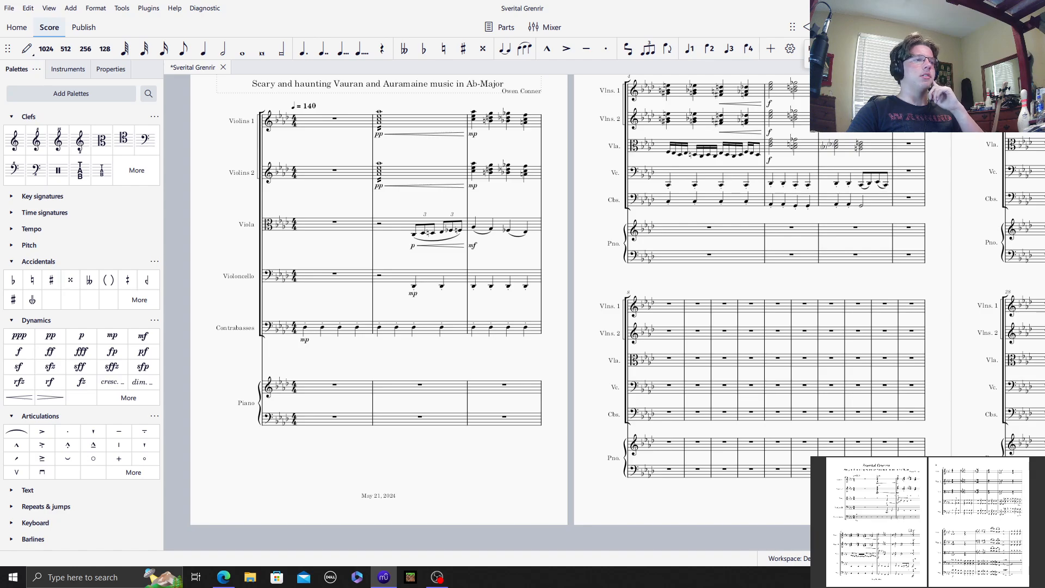
key(space)
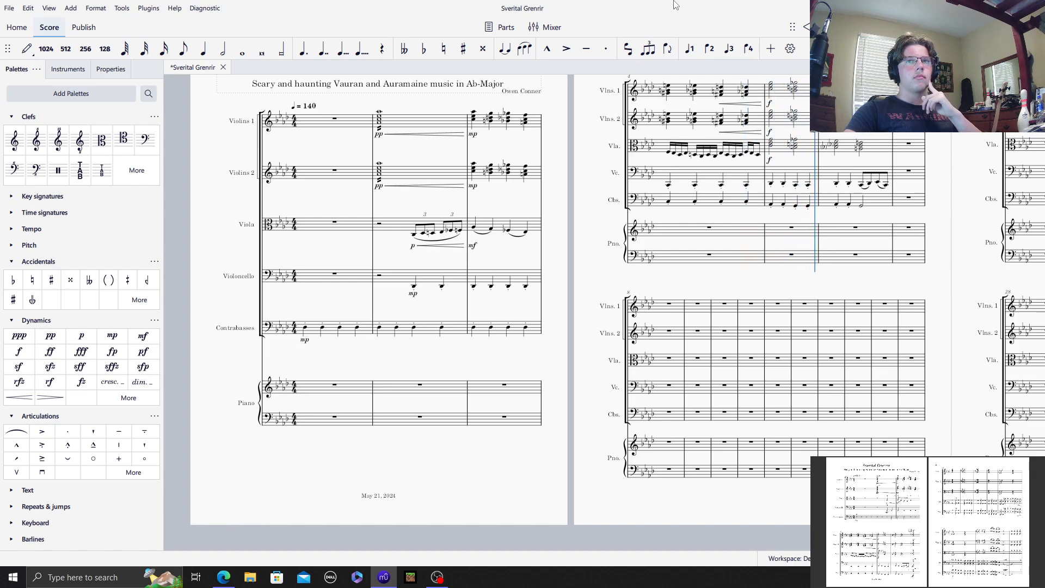
click(827, 27)
Step: Enter an A♭2 whole note in Contrabasses measure 7
click(902, 201)
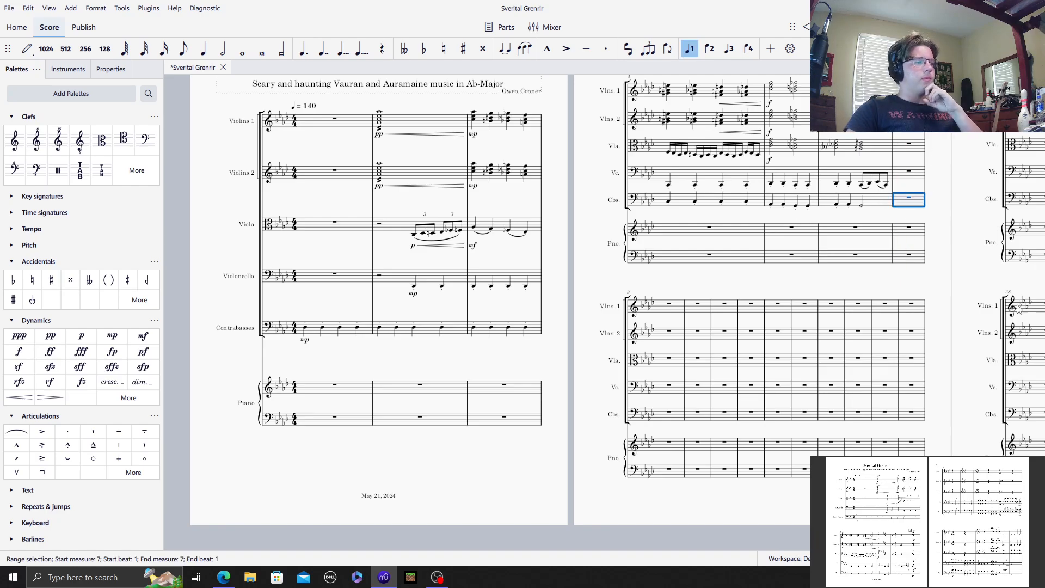
key(ctrl+equal)
key(ctrl+equal)
key(ctrl+equal)
scroll(836, 239, right, 5)
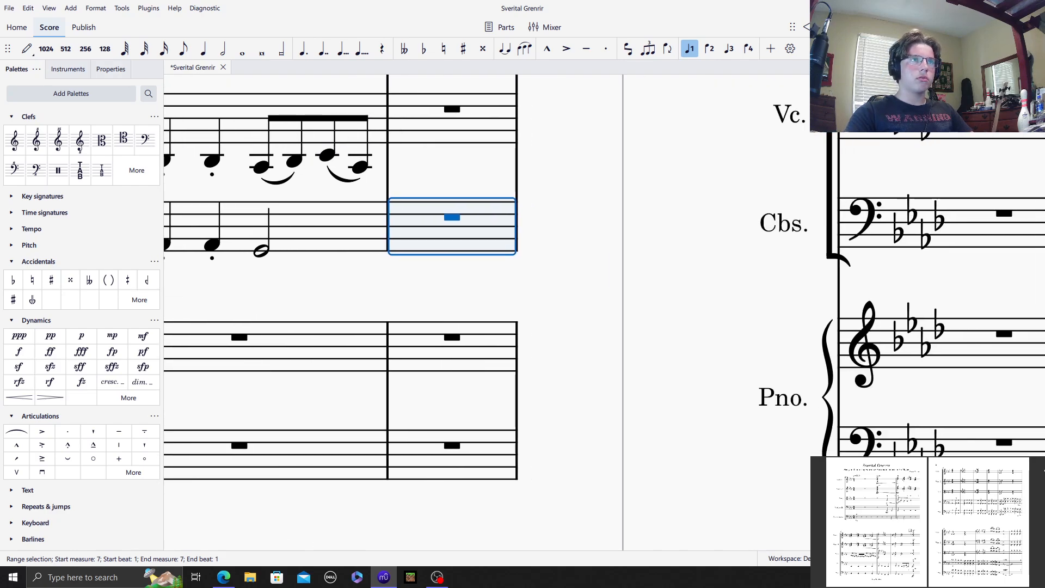
click(27, 48)
click(242, 49)
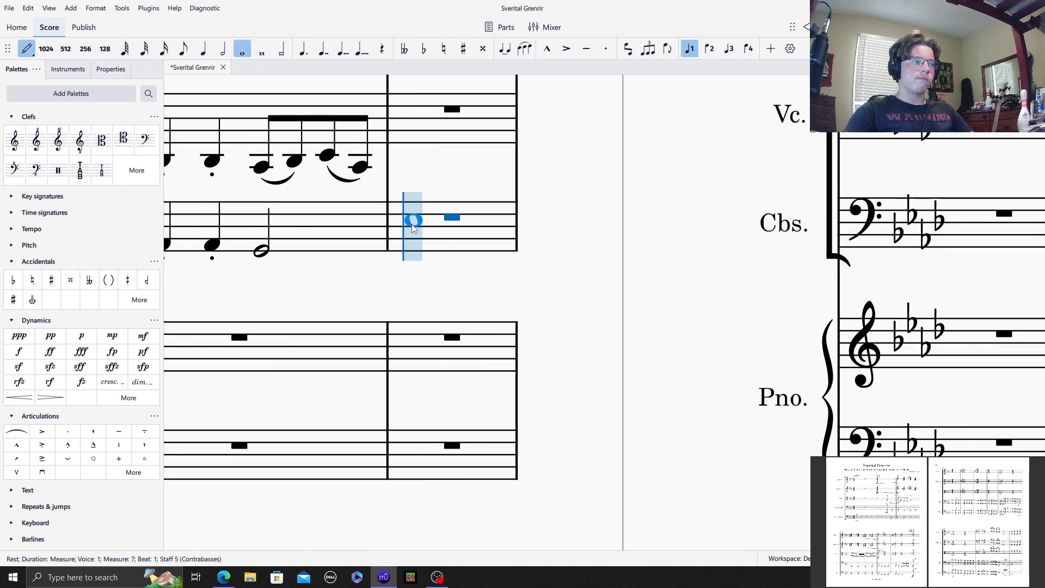
click(413, 244)
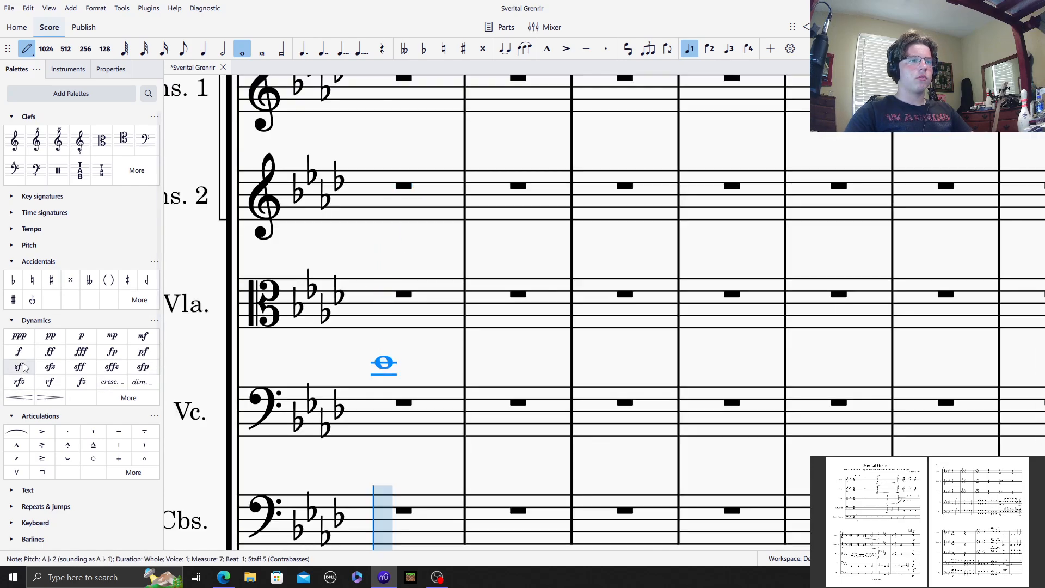
Step: Mark Contrabasses measure 7 fortissimo and add A♭3 an octave above its A♭2 whole note
scroll(598, 427, up, 8)
scroll(785, 486, up, 1)
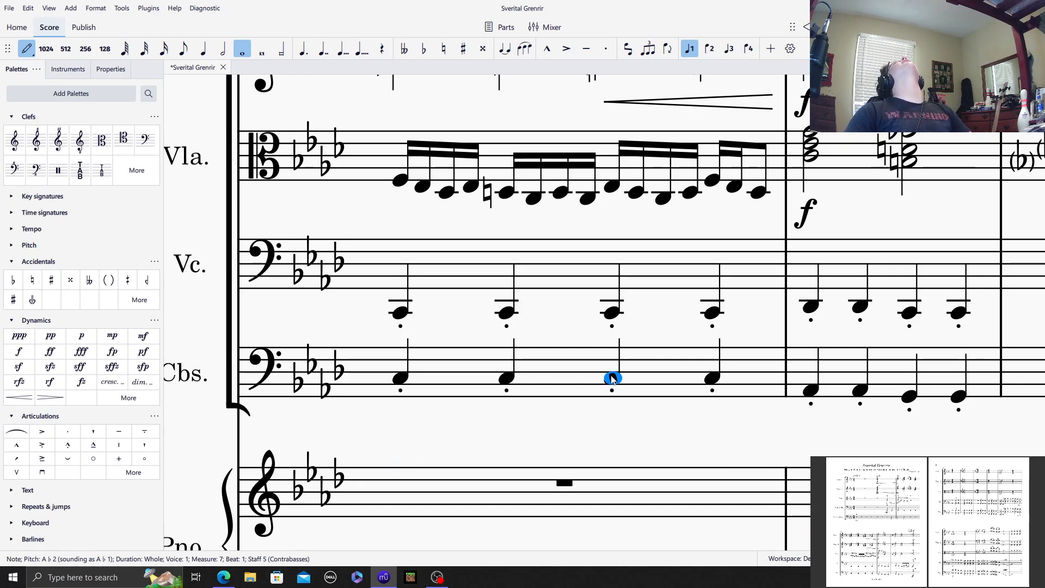
scroll(587, 402, up, 1)
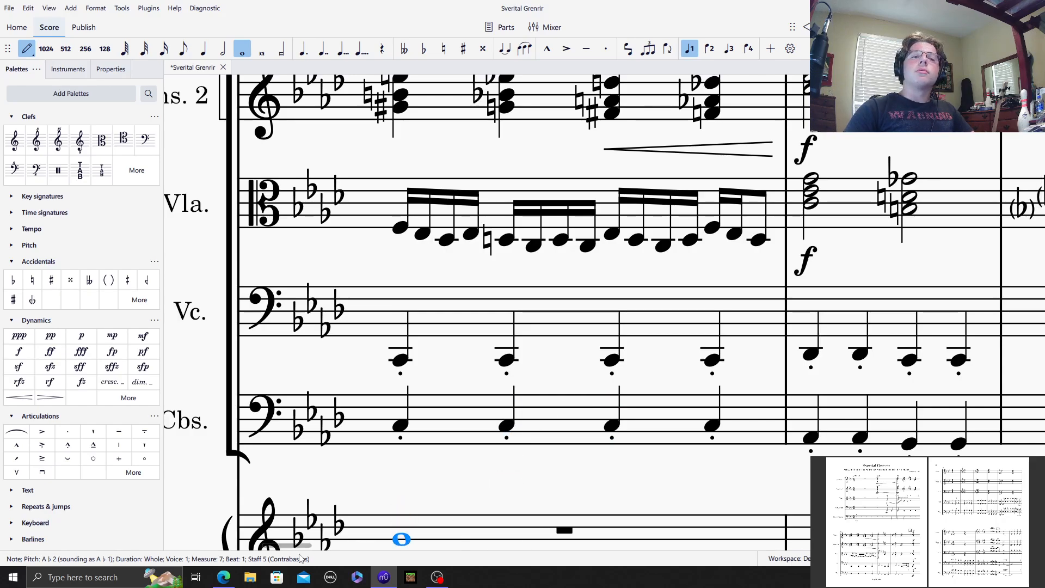
drag(295, 545, 387, 544)
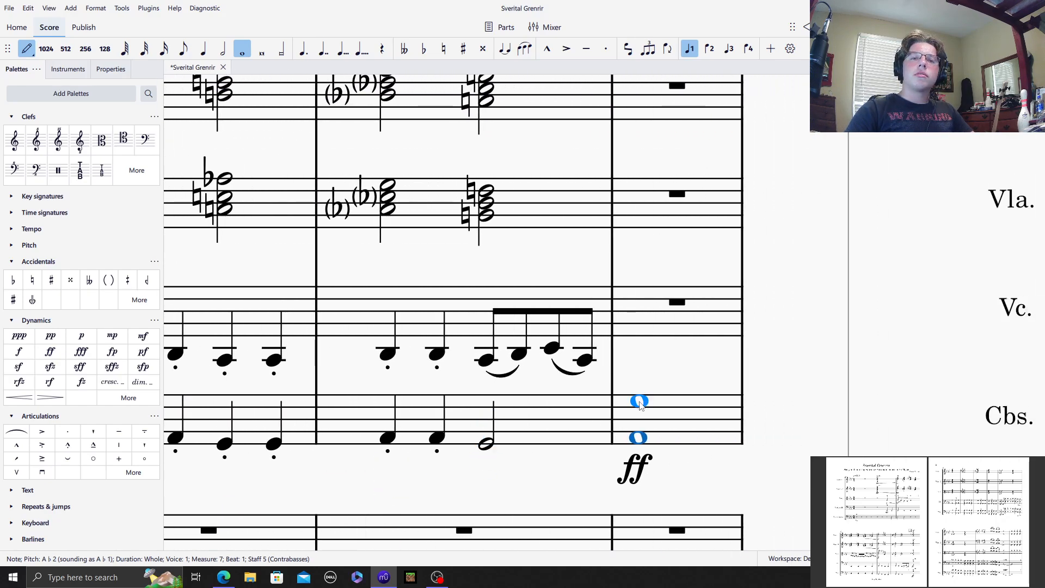
key(ctrl+Up)
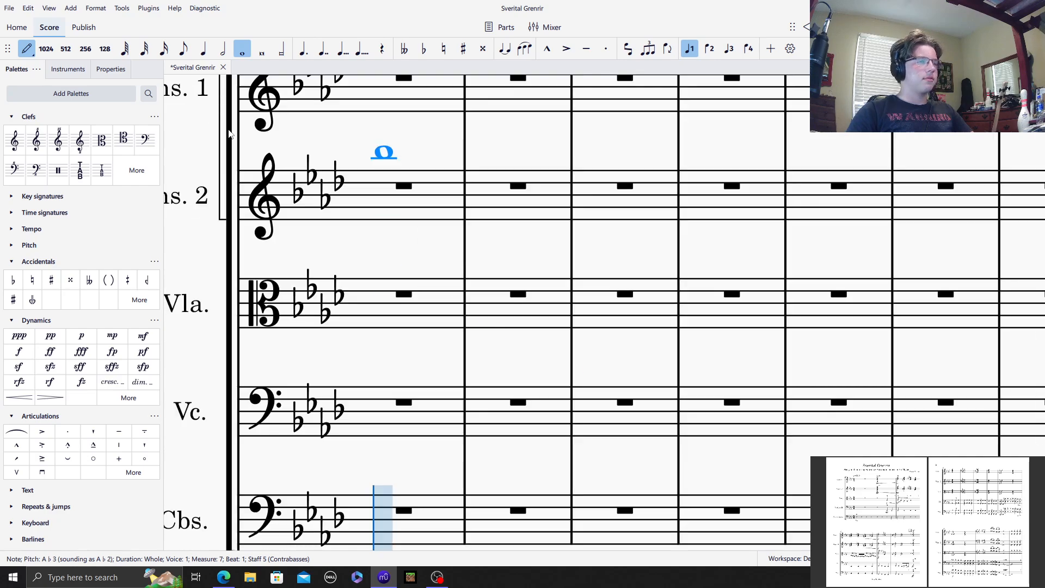
Step: Fill Contrabasses measure 8 with A♭3–A♭2 octaves: a half note on beat 1 and staccato quarter notes on beats 3 and 4
click(220, 52)
scroll(435, 326, down, 4)
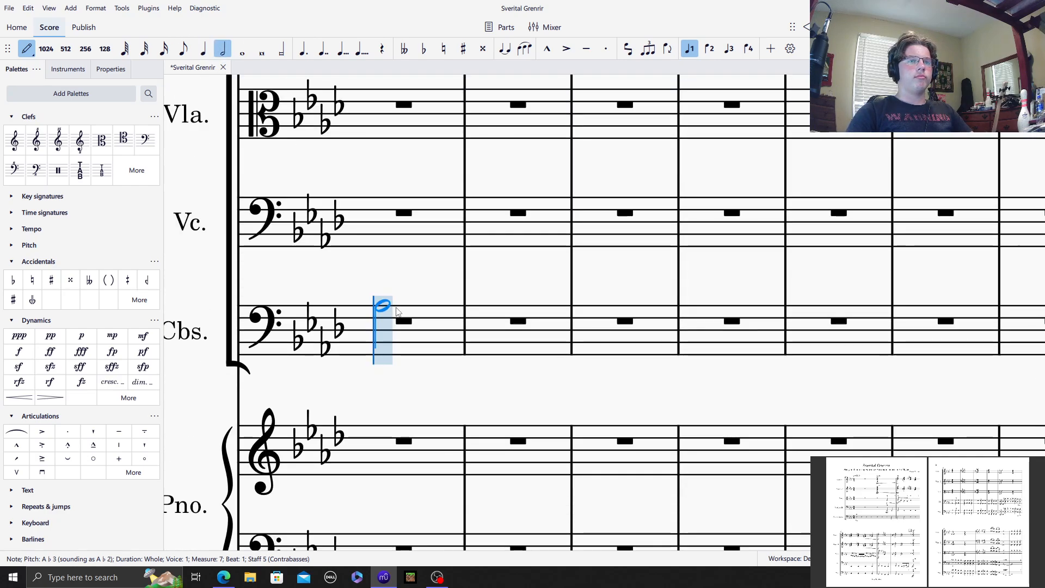
click(396, 308)
click(385, 348)
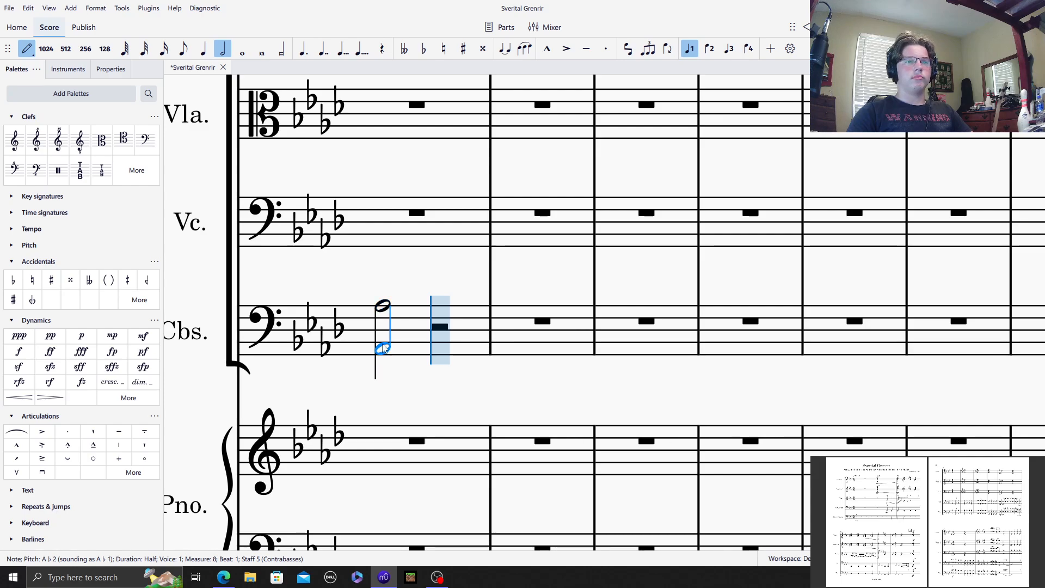
click(203, 50)
click(606, 50)
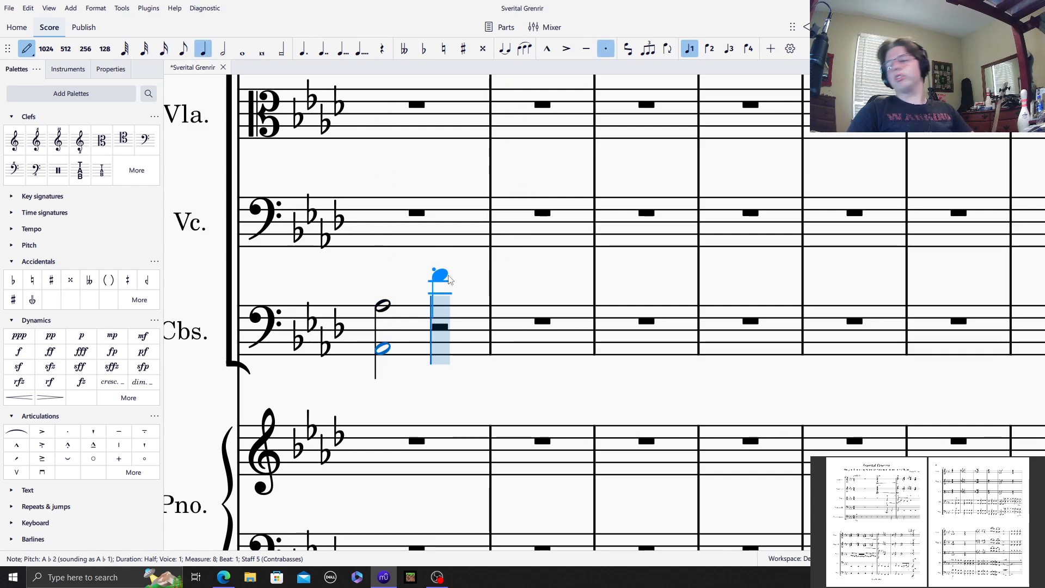
key(r)
key(r)
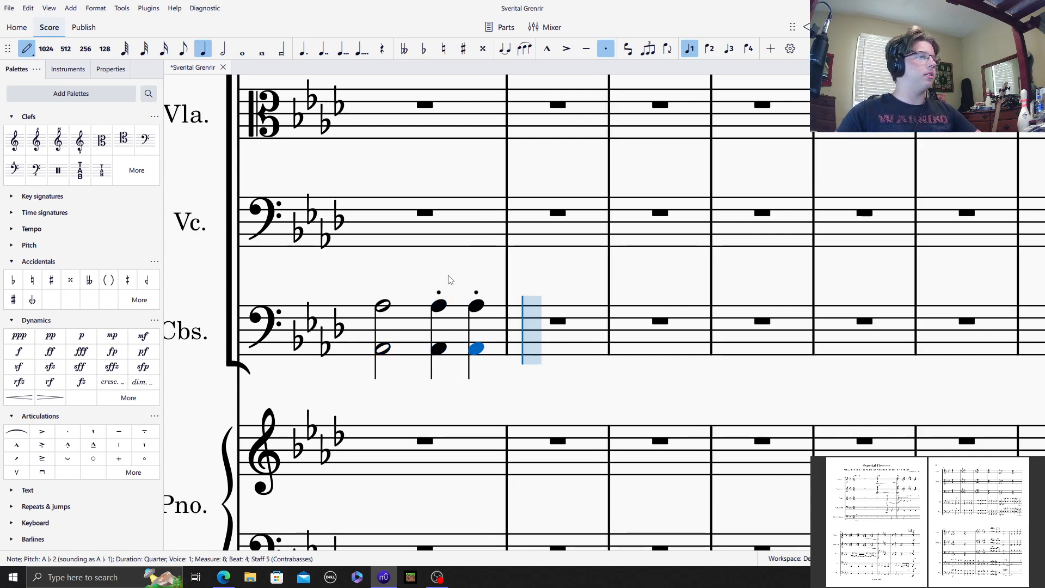
Step: Fill Contrabasses measures 9 and 10 with staccato quarter-note octaves, A♭3–A♭2 in measure 9 and G3–G2 in measure 10
key(r)
key(r)
key(r)
key(r)
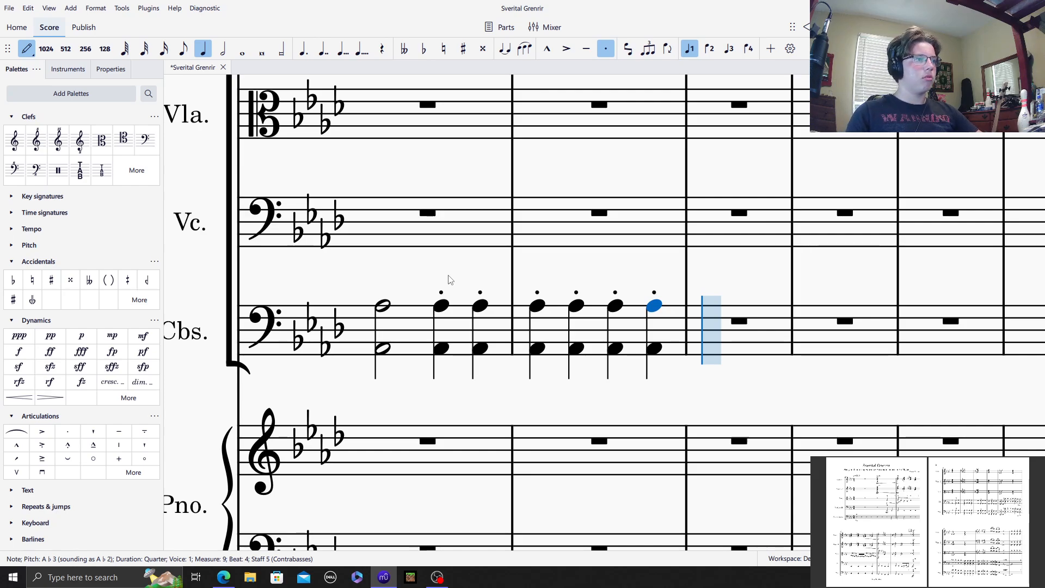
key(g)
key(g)
key(g)
key(g)
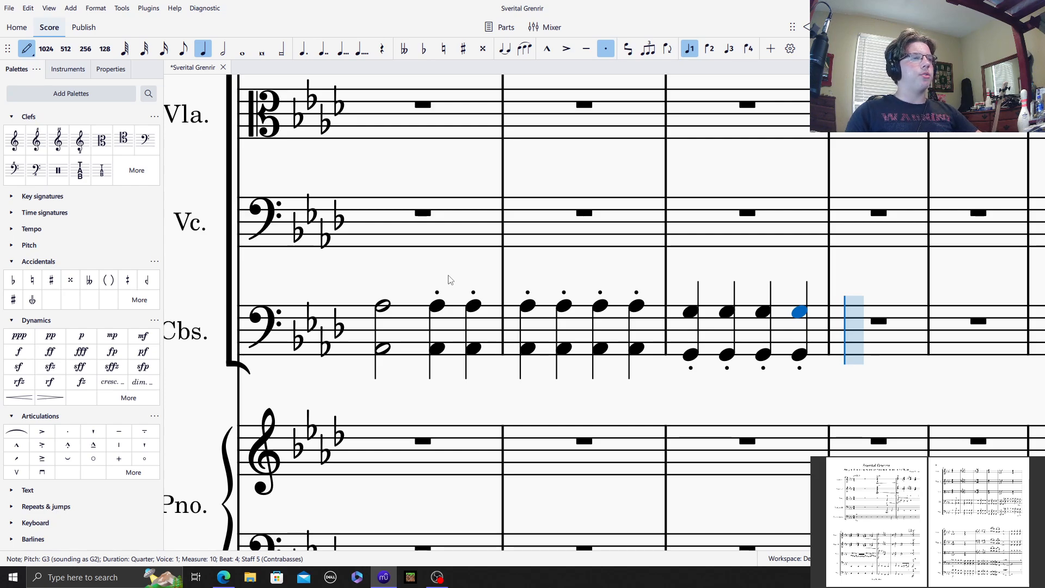
Step: Fill Contrabasses measure 11 with staccato quarter-note octaves F3–F2 and enter E♮3–E♮2 octaves on beats 1 and 2 of measure 12
key(f)
key(f)
key(f)
key(f)
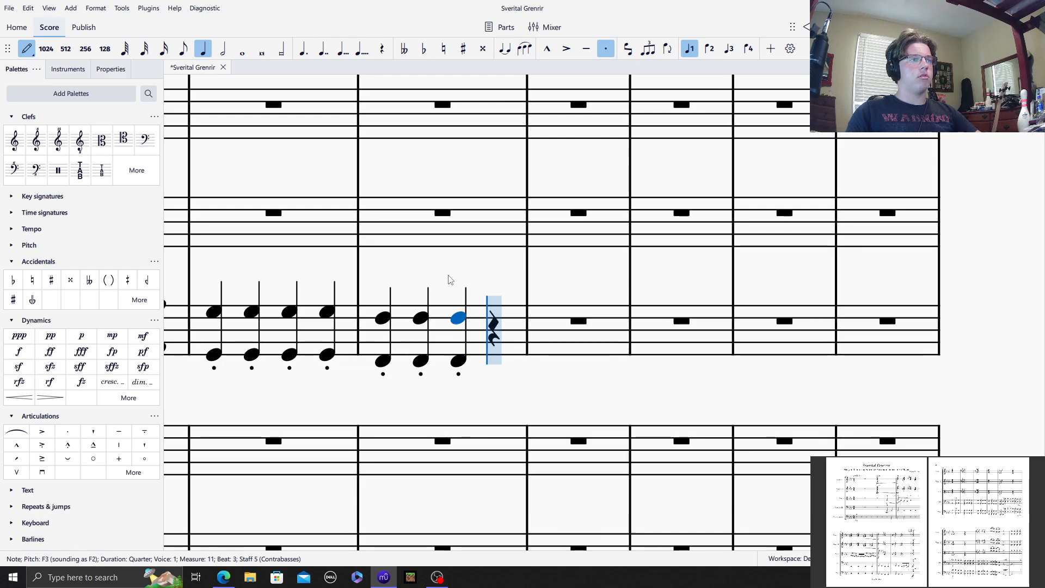
key(e)
key(e)
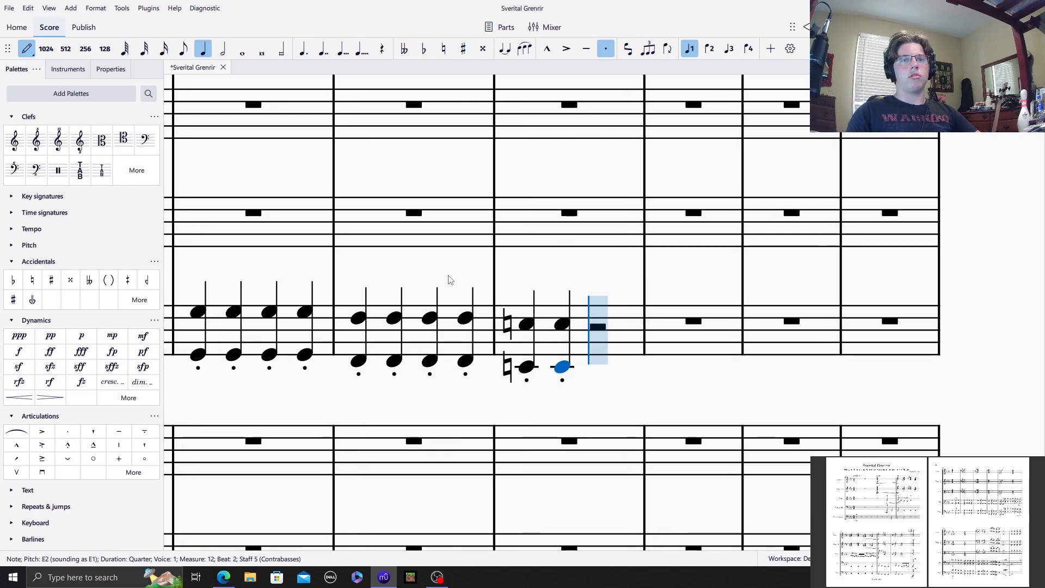
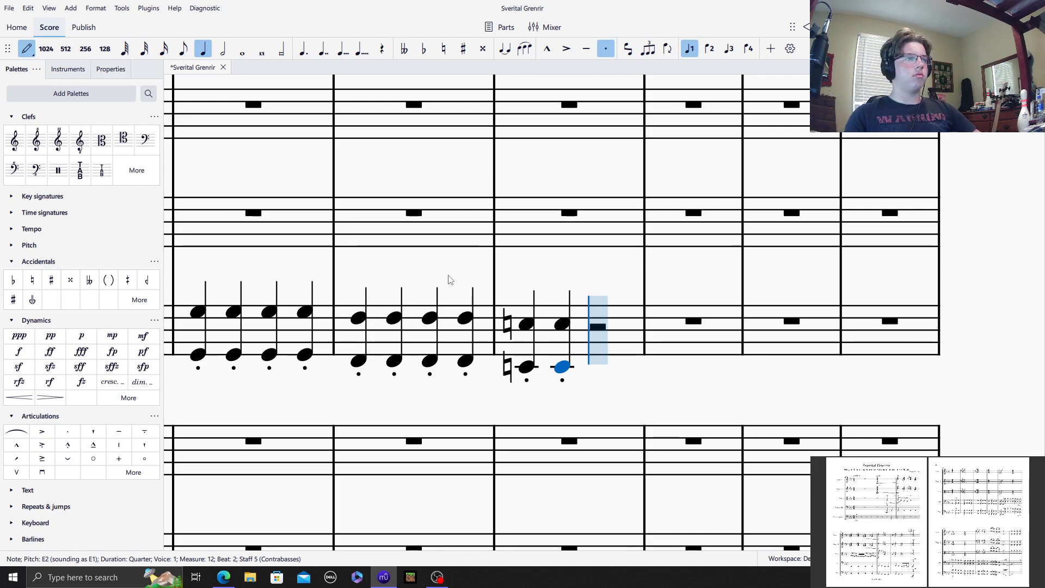
Step: Complete Contrabasses measure 12 with E♮4–E♮3 staccato quarter octaves and fill measure 13 with two E♭4–E♭3 and two D♮4–D♮3 octaves
key(e)
key(shift+e)
key(r)
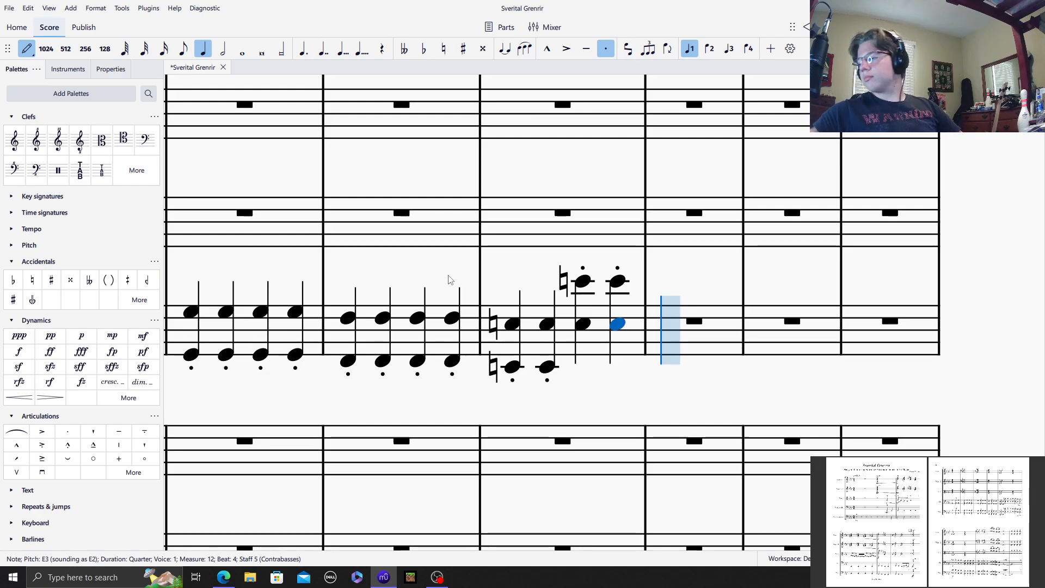
key(r)
key(r)
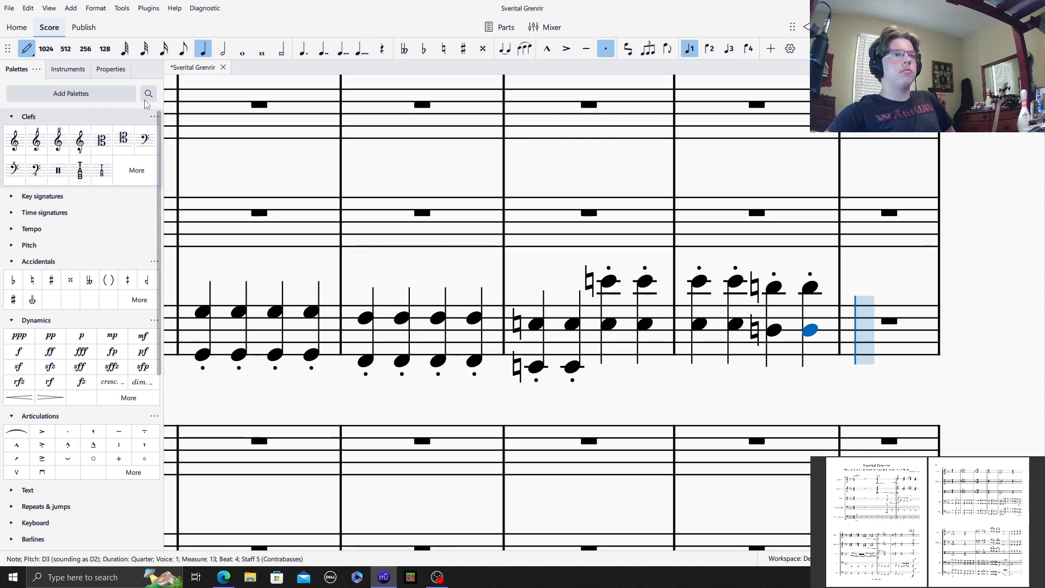
click(26, 49)
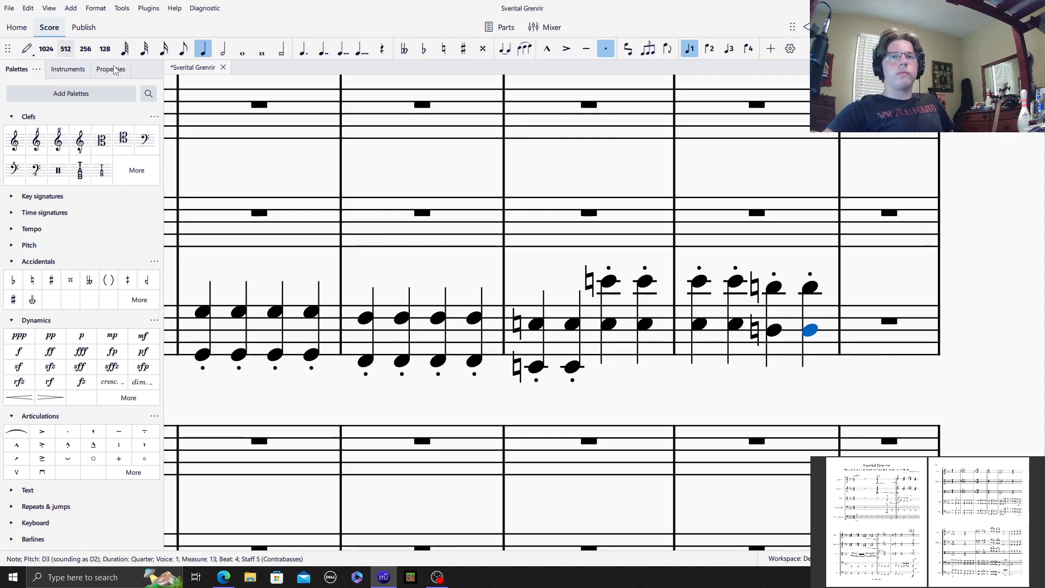
Step: Add bracketed courtesy flats to both notes of the E♭ octave on beat 1 of Contrabasses measure 13
click(699, 281)
shift+click(696, 329)
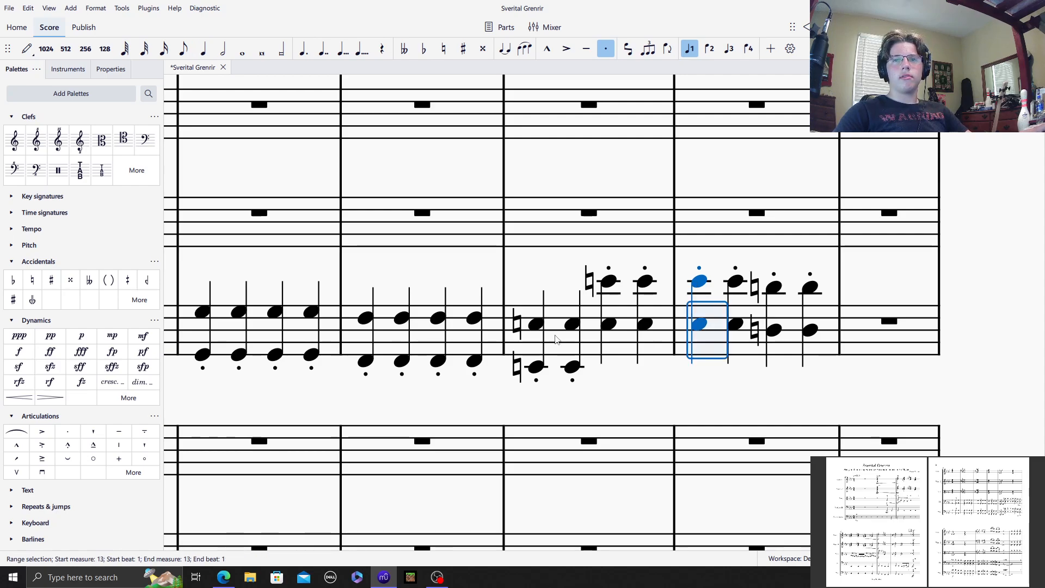
click(13, 280)
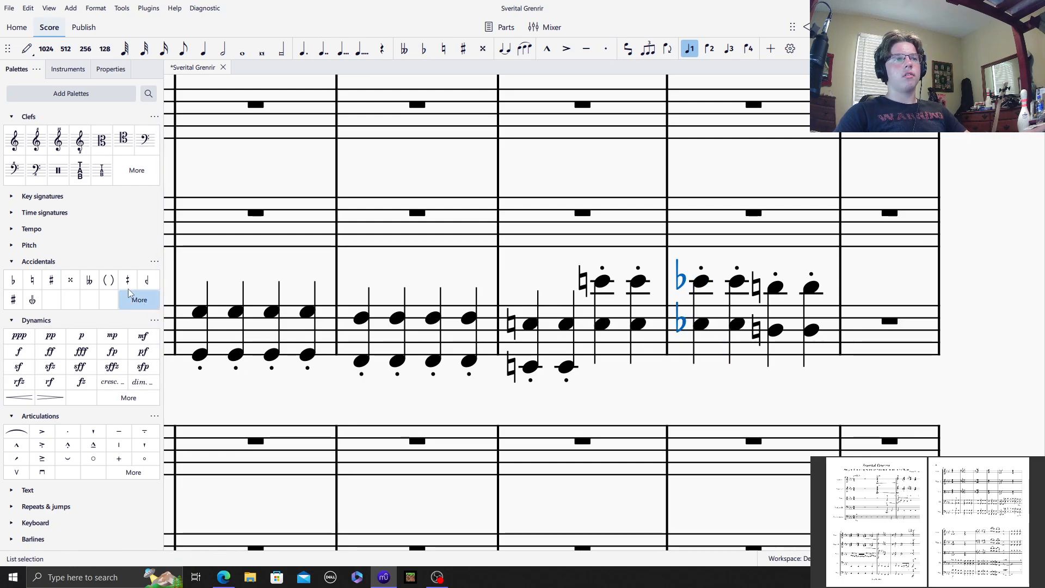
click(109, 280)
click(527, 279)
Step: Go back to Violoncello measure 7 and examine the surrounding string parts
scroll(527, 280, left, 3)
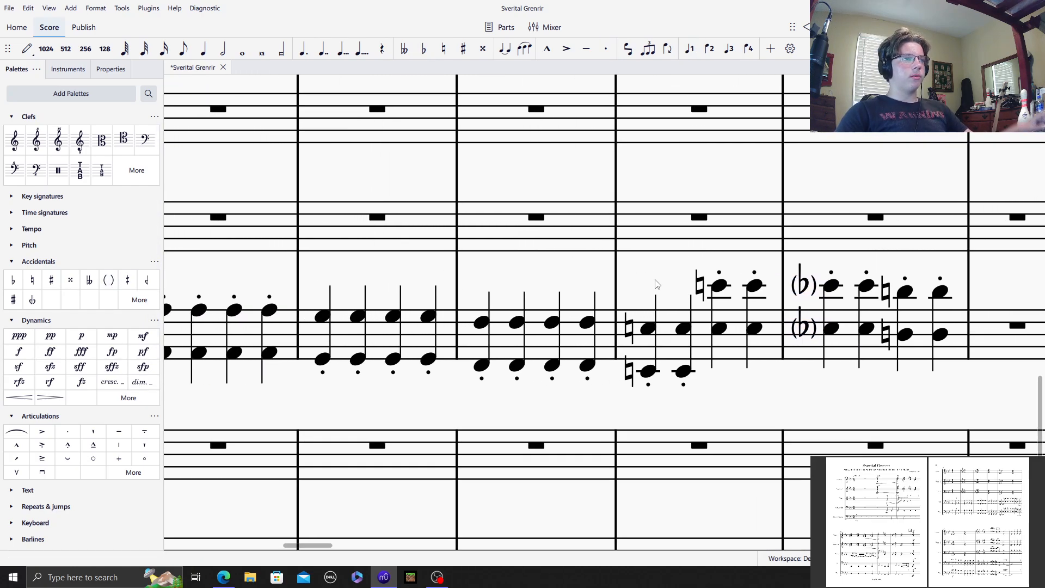
scroll(379, 283, left, 15)
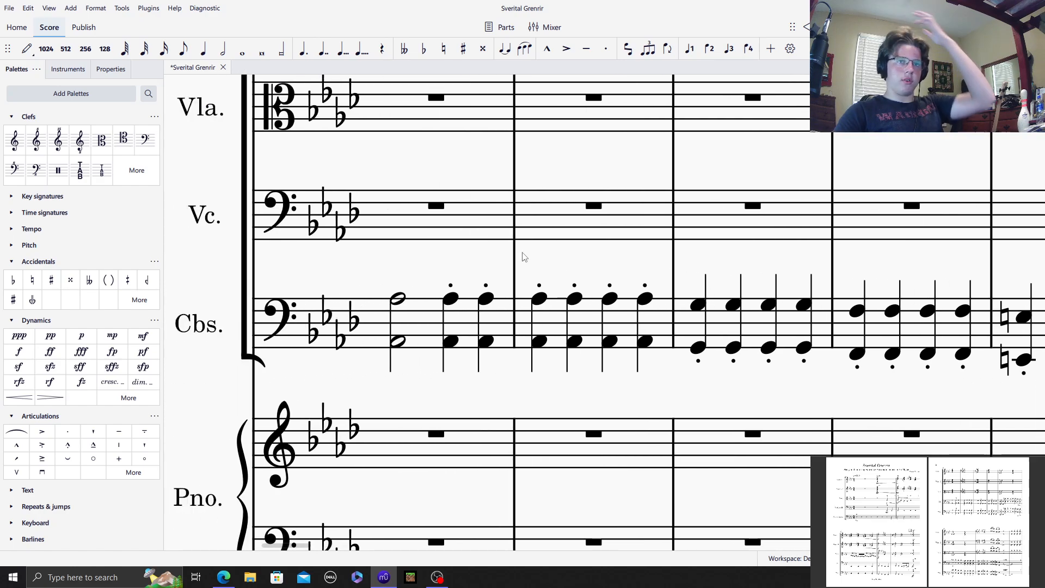
drag(748, 213, 975, 227)
scroll(557, 426, down, 10)
scroll(415, 359, up, 16)
drag(371, 327, 1028, 55)
drag(859, 141, 339, 484)
drag(606, 226, 84, 245)
scroll(851, 270, up, 11)
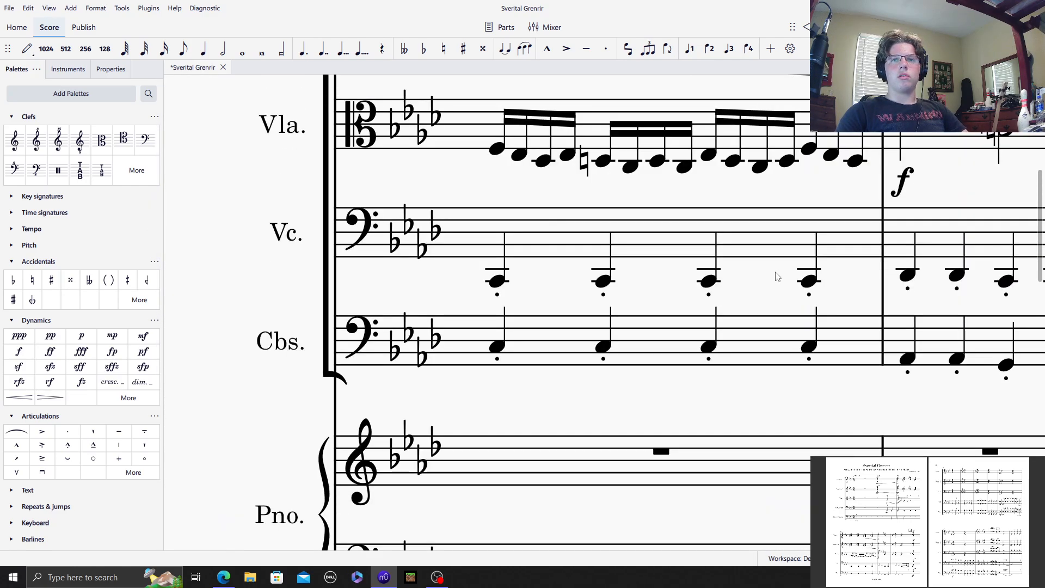
drag(647, 314, 8, 368)
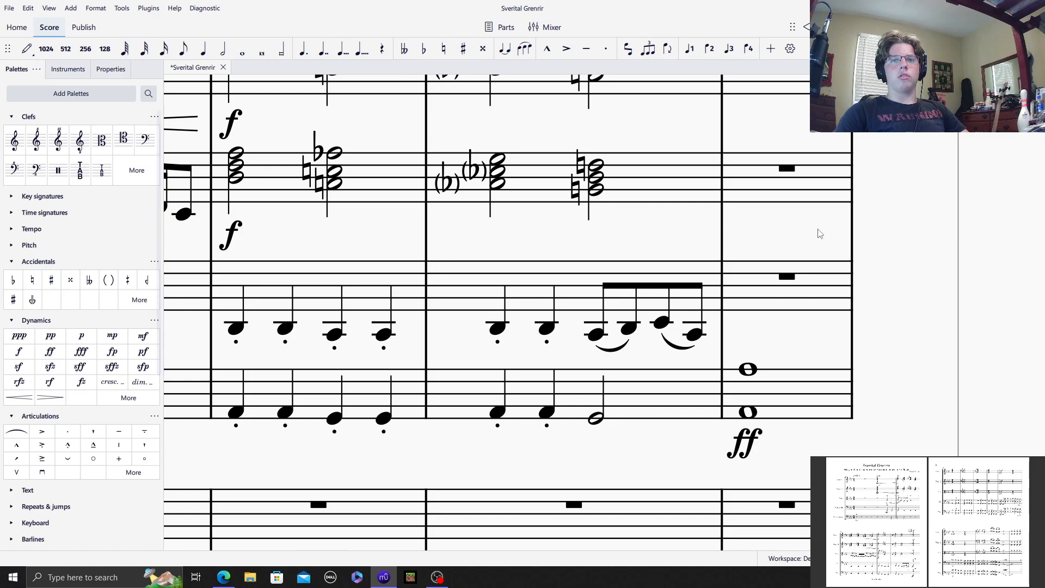
click(752, 288)
click(786, 351)
scroll(651, 348, down, 12)
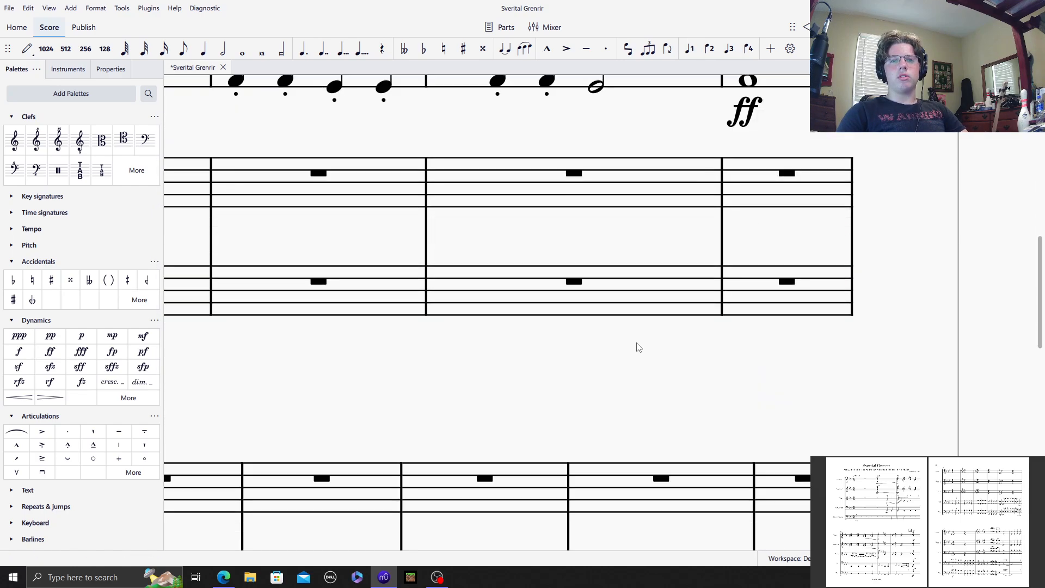
scroll(491, 317, up, 12)
click(764, 294)
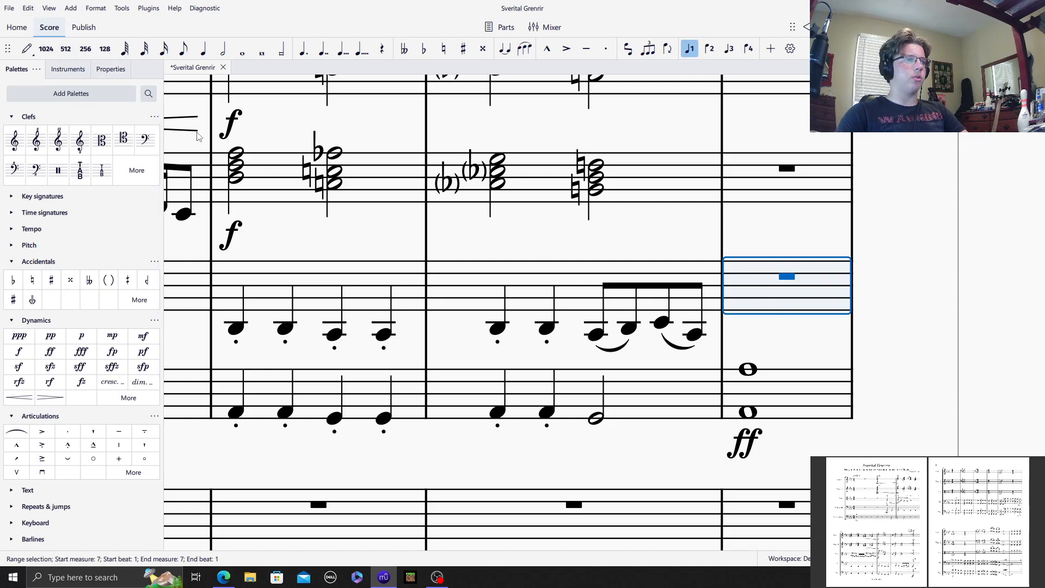
scroll(275, 173, up, 1)
scroll(426, 246, down, 2)
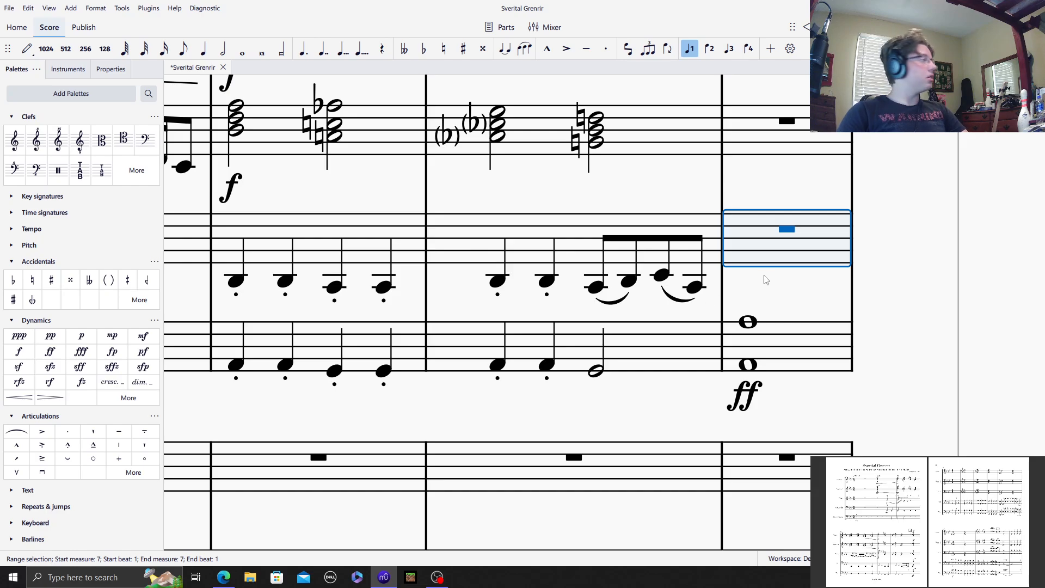
Step: Try copying the Contrabasses measure 7 octave into Violoncello measure 7, and clear the pasted content
click(799, 337)
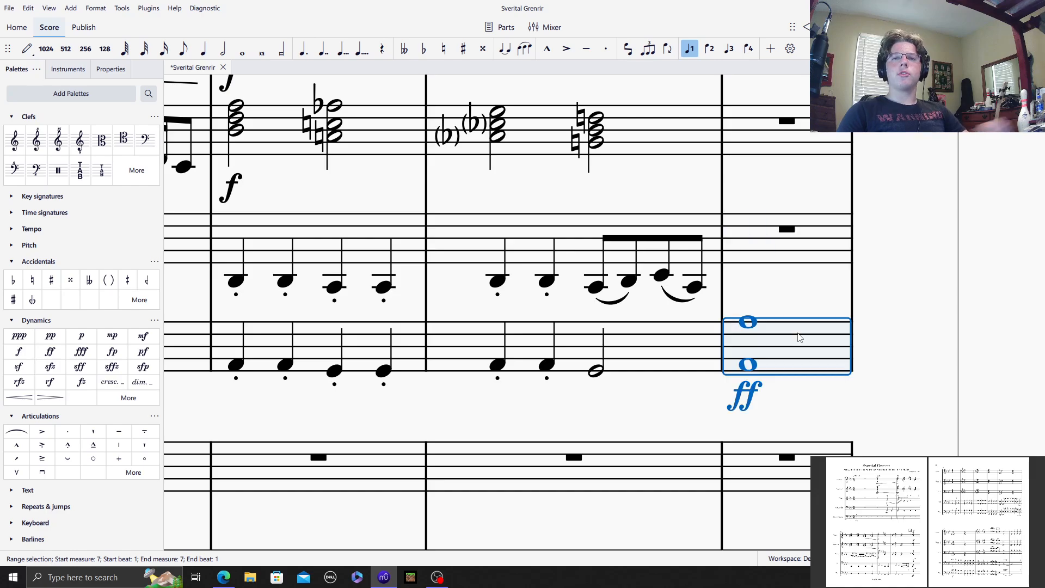
click(750, 234)
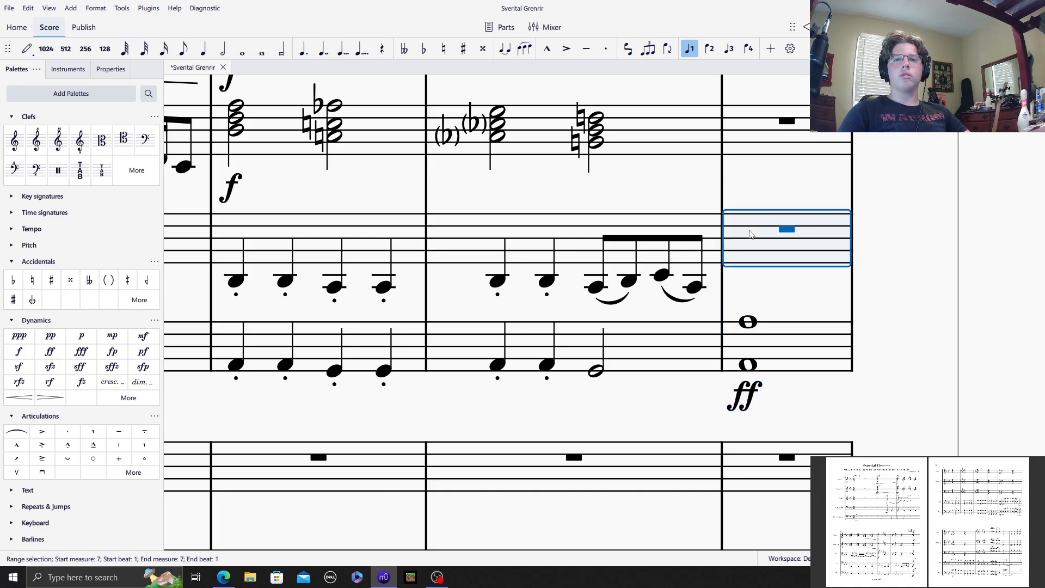
key(ctrl+v)
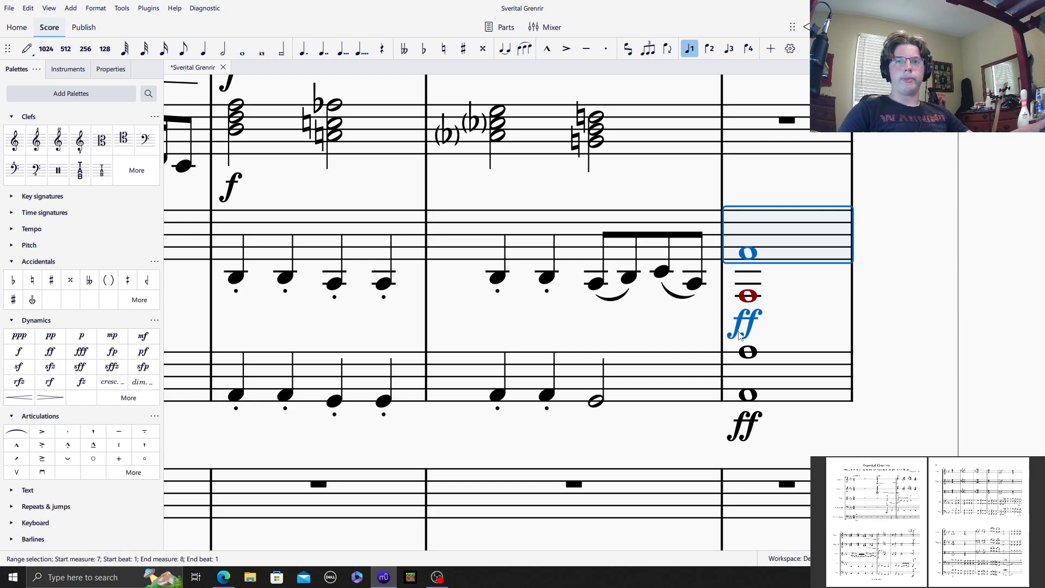
click(826, 294)
click(748, 298)
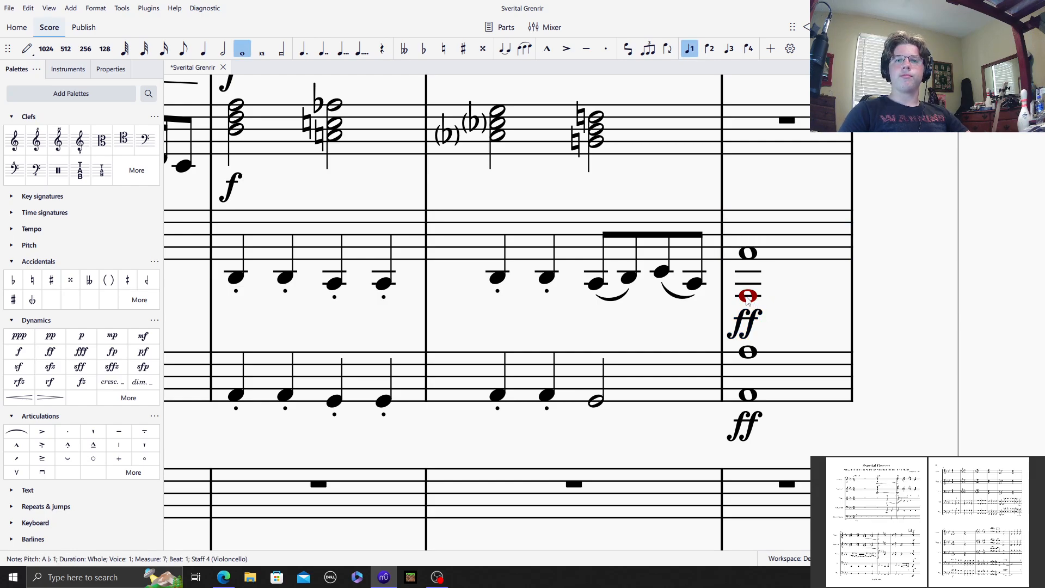
click(771, 237)
right_click(771, 238)
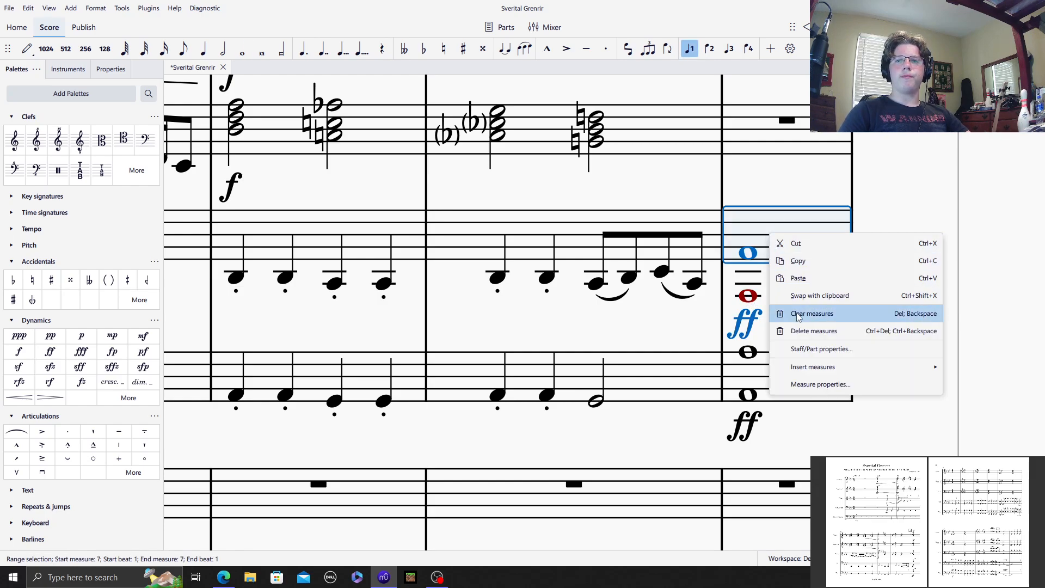
click(800, 312)
Step: Enter an A♭3–A♭2 whole-note octave in Violoncello measure 7 and mark it fortissimo
click(769, 257)
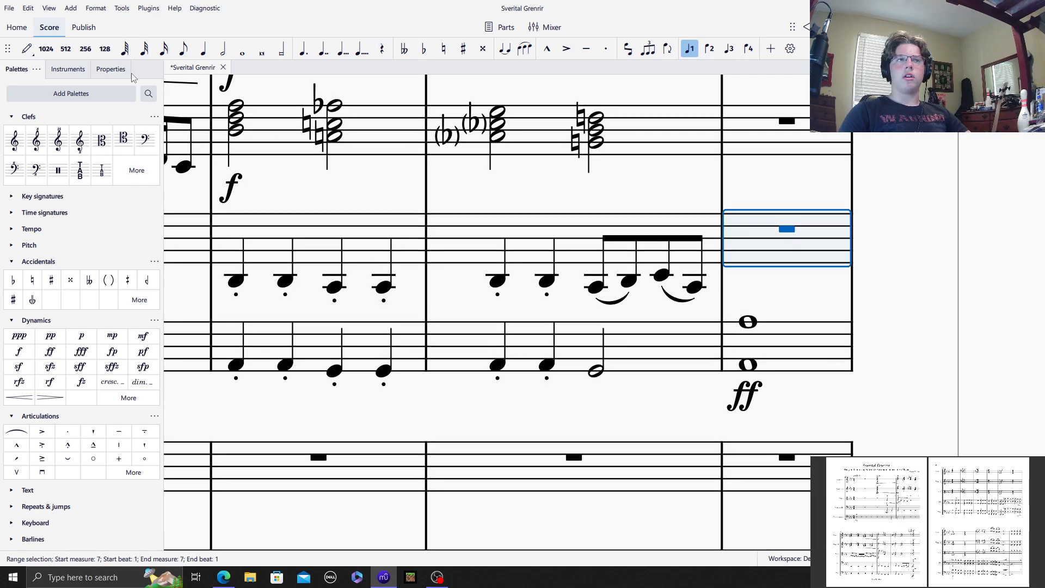
click(30, 48)
click(246, 50)
click(773, 264)
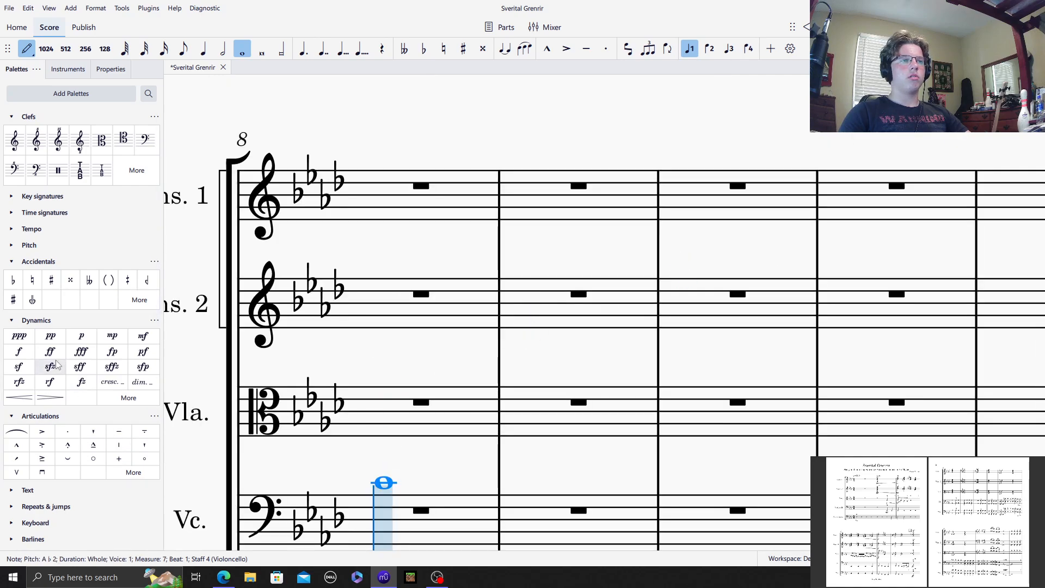
scroll(574, 293, up, 6)
scroll(574, 292, up, 5)
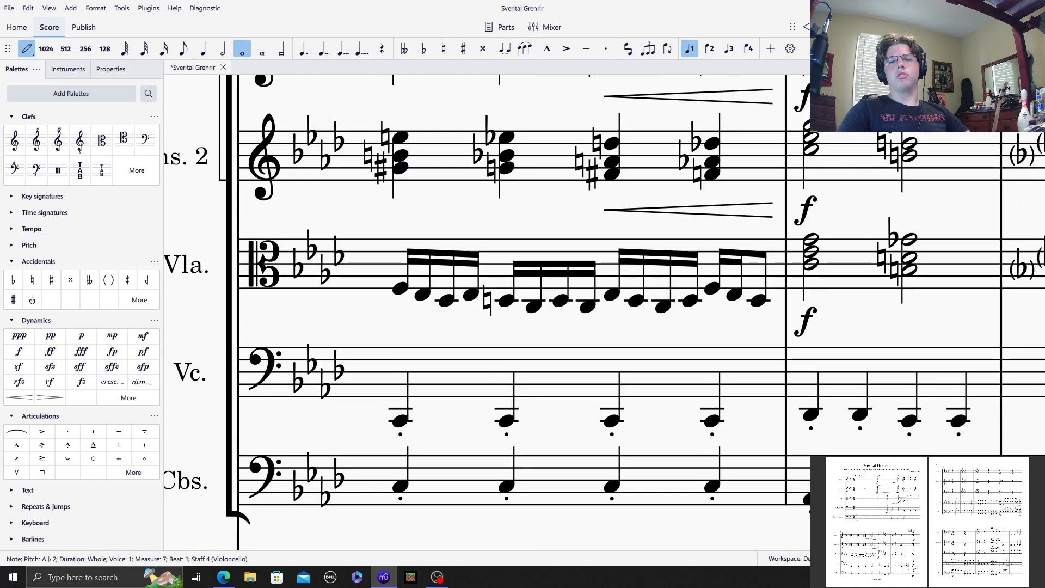
drag(291, 546, 322, 547)
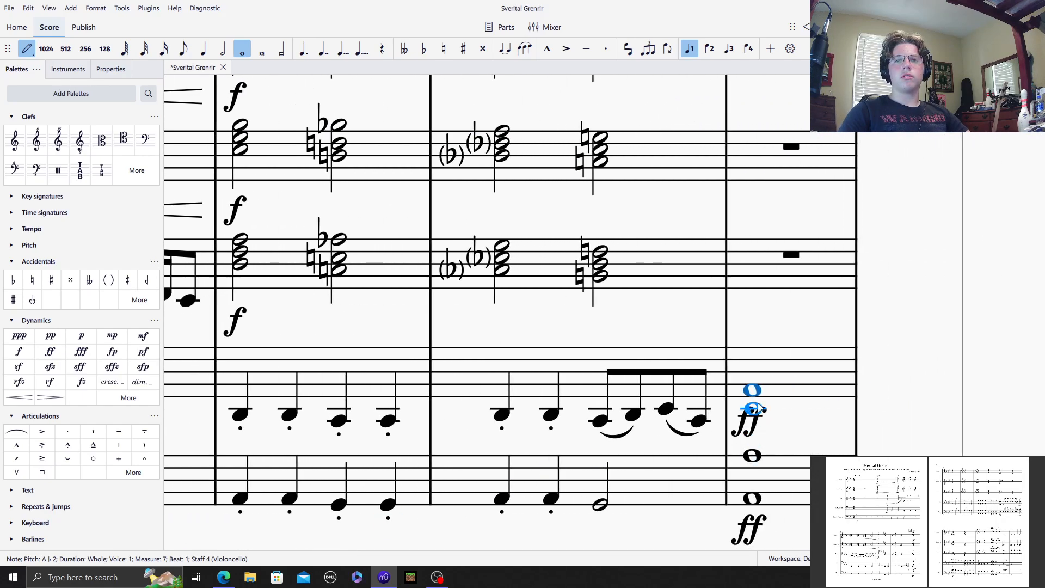
click(765, 350)
Step: Fill Violoncello measures 8 and 9 with A♭3–A♭2 octaves: a half note on measure 8 beat 1, and staccato quarter notes on the remaining beats
scroll(432, 385, down, 6)
key(6)
click(387, 119)
shift+click(382, 159)
key(5)
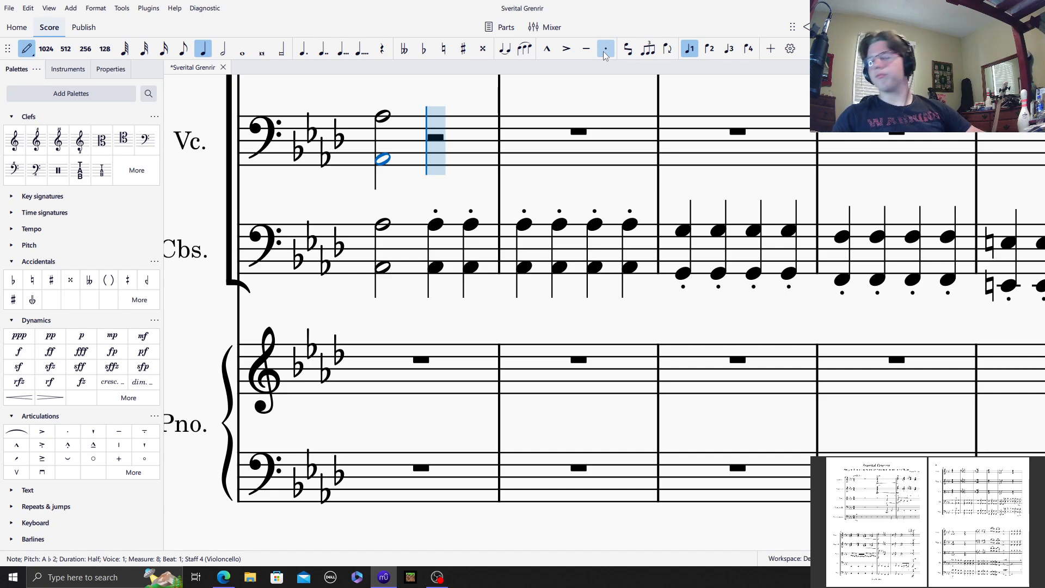
key(r)
key(r)
key(r)
key(r)
Step: Fill Violoncello measures 10 and 11 with staccato quarter-note octaves, G3–G2 in measure 10 and F3–F2 in measure 11
key(r)
key(r)
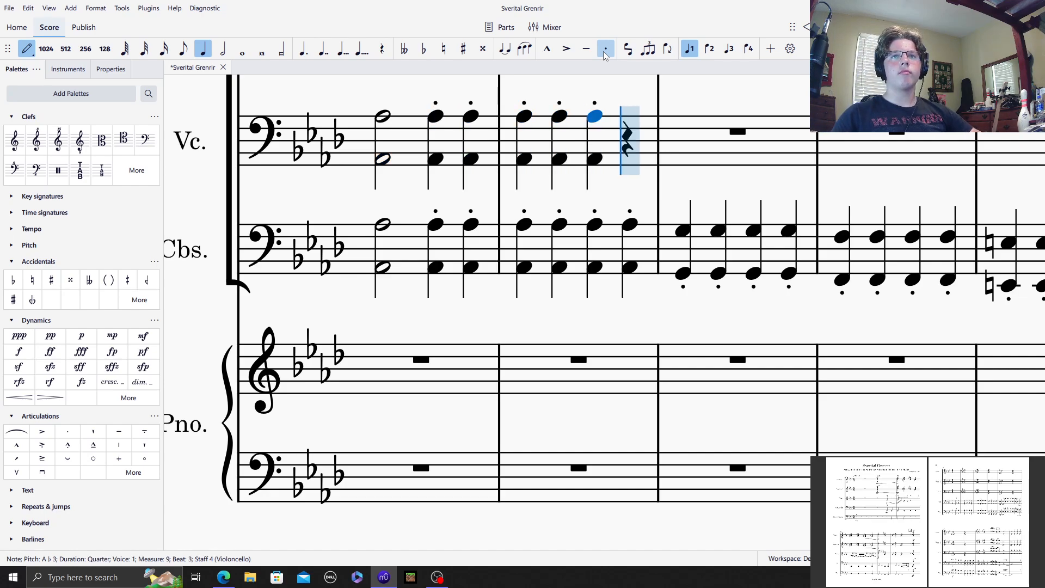
key(g)
key(r)
key(r)
key(r)
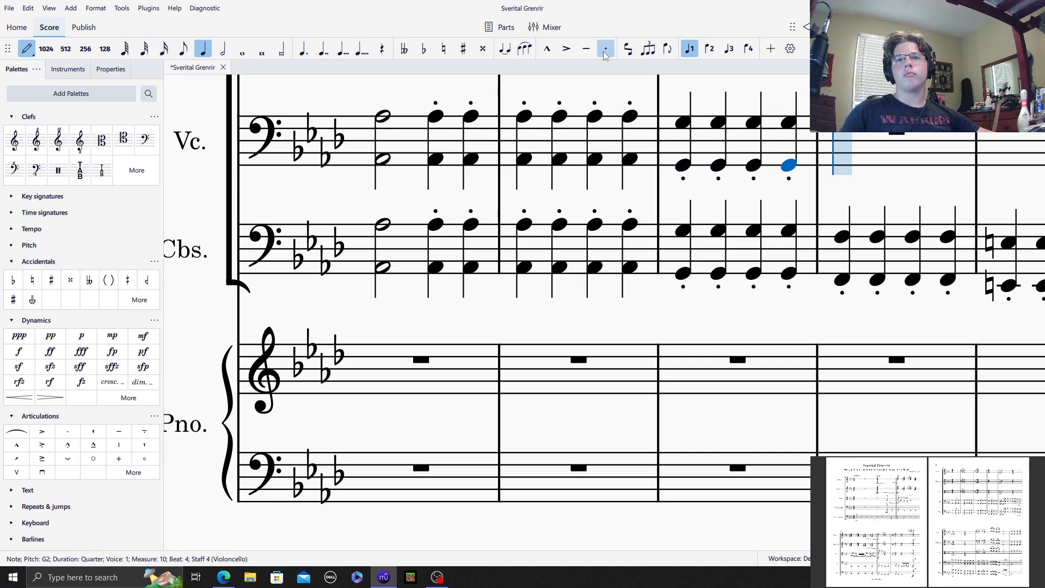
key(f)
Step: Fill Violoncello measure 12 with staccato quarter-note octaves, E♮3–E♮2 on beats 1 and 2 and E♮4–E♮3 on beats 3 and 4
key(r)
key(r)
key(r)
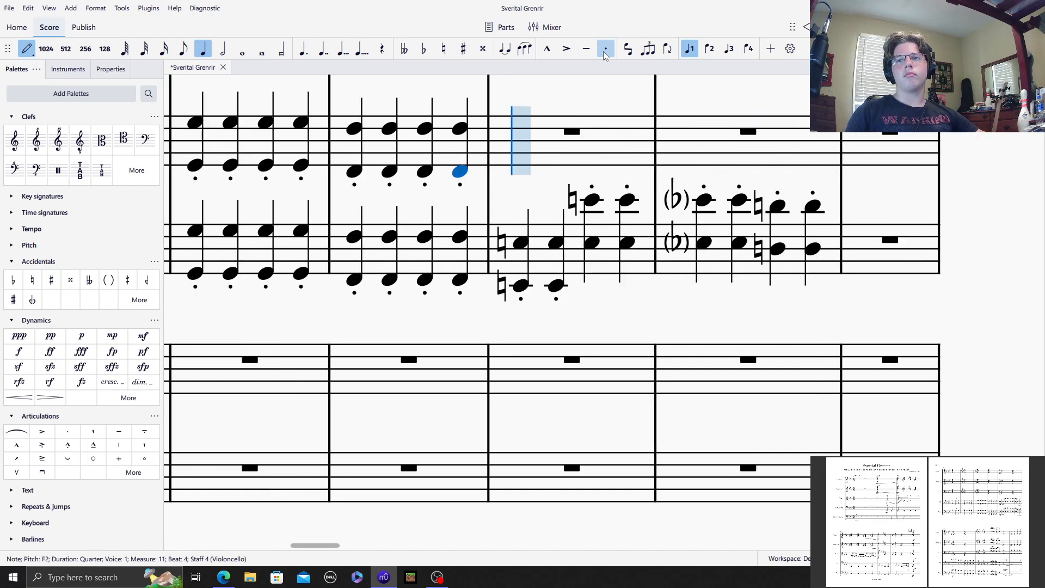
key(e)
key(r)
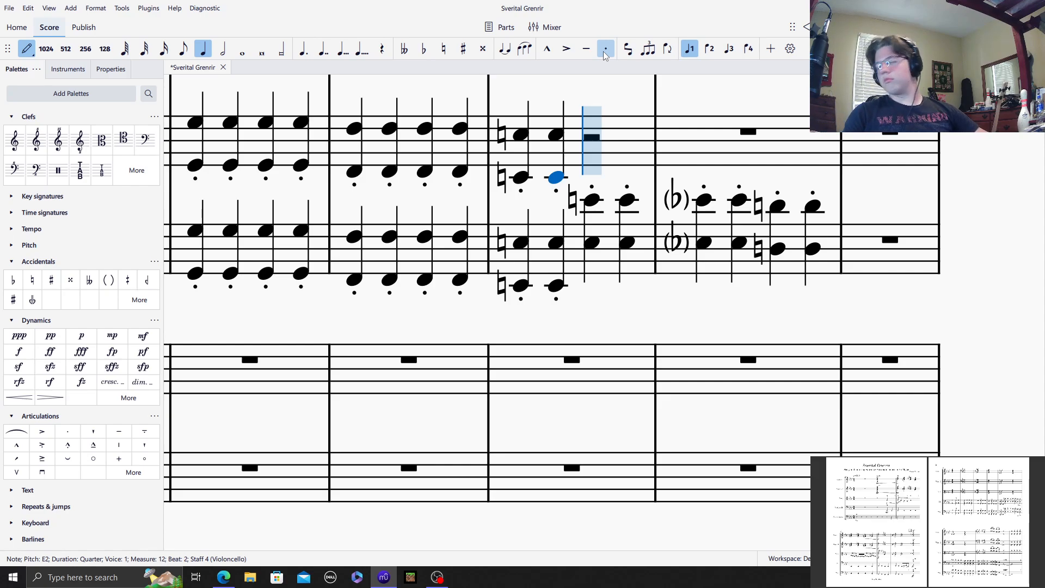
key(r)
key(r)
Step: Fill Violoncello measure 13 with staccato quarter-note octaves, E♭4–E♭3 on beats 1 and 2 and D♮4–D♮3 on beats 3 and 4
key(e)
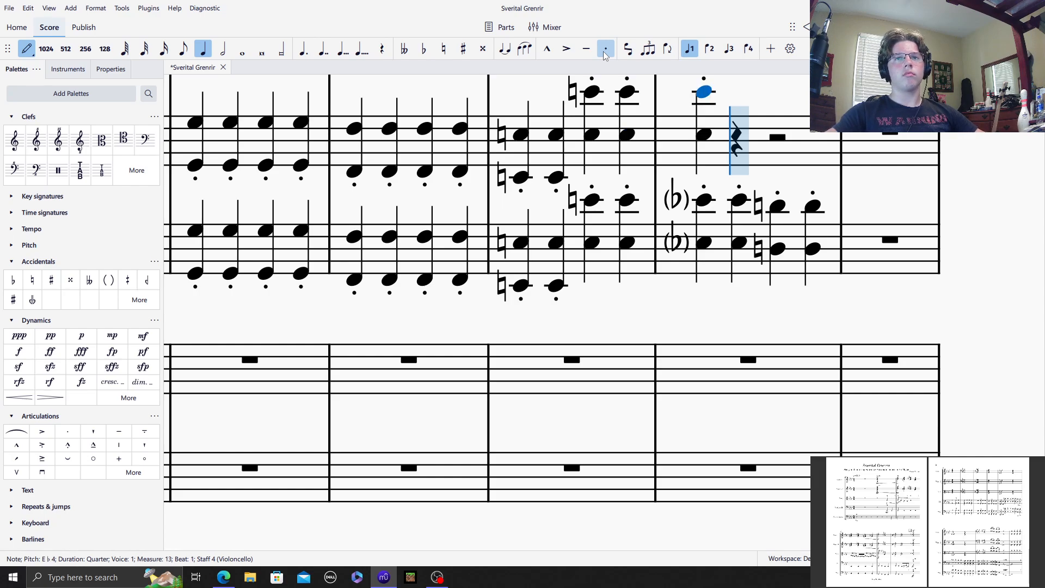
key(r)
key(d)
key(r)
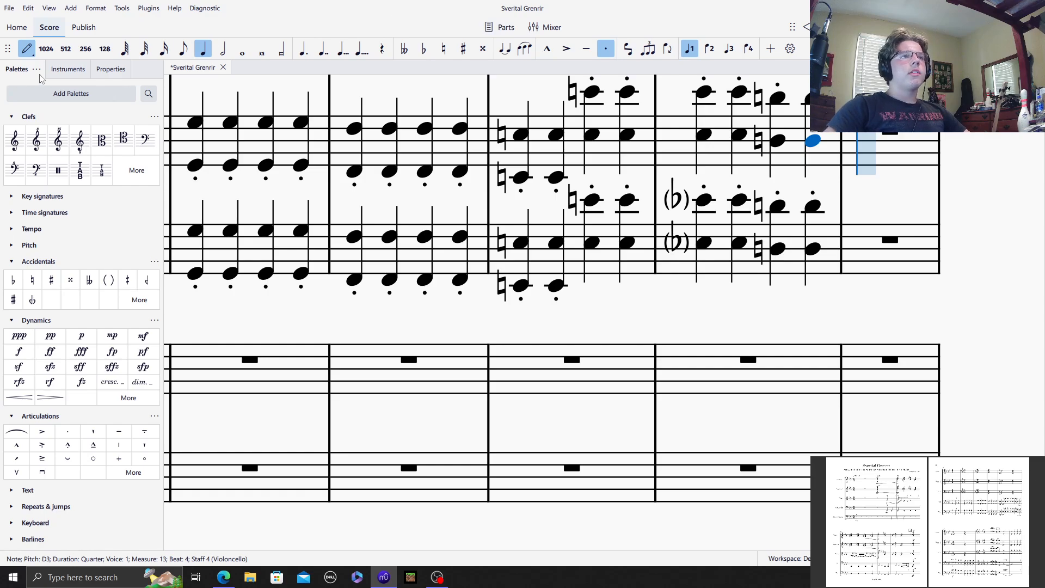
click(29, 50)
click(389, 99)
Step: Add bracketed courtesy flats to both notes of the E♭ octave on beat 1 of Violoncello measure 13
drag(842, 211, 717, 264)
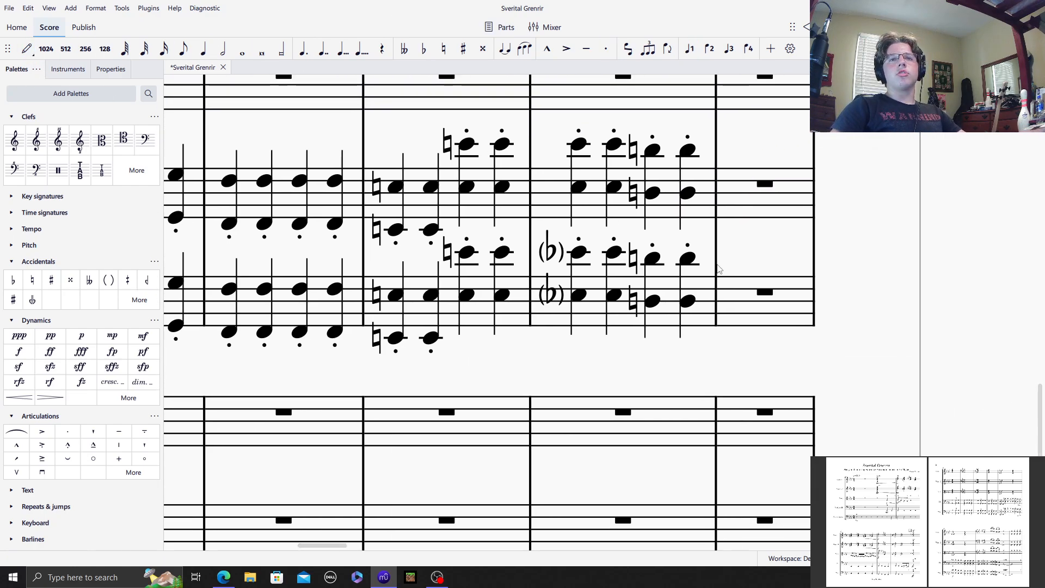
click(579, 186)
shift+click(579, 186)
click(424, 49)
click(557, 143)
ctrl+click(558, 186)
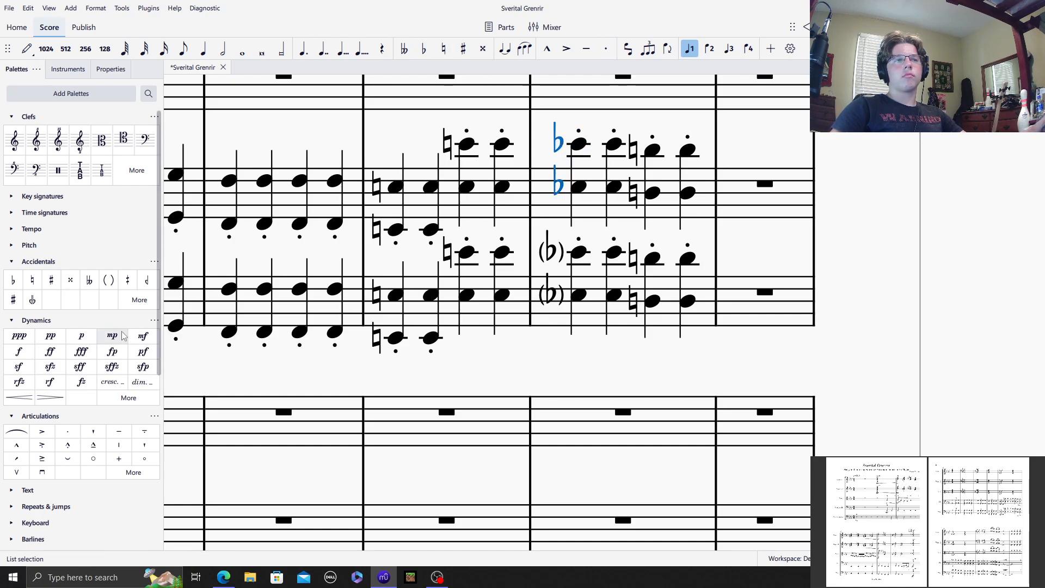
click(108, 279)
click(391, 147)
Step: Enter a whole-note A♭4 in Viola measure 7
drag(204, 143, 737, 168)
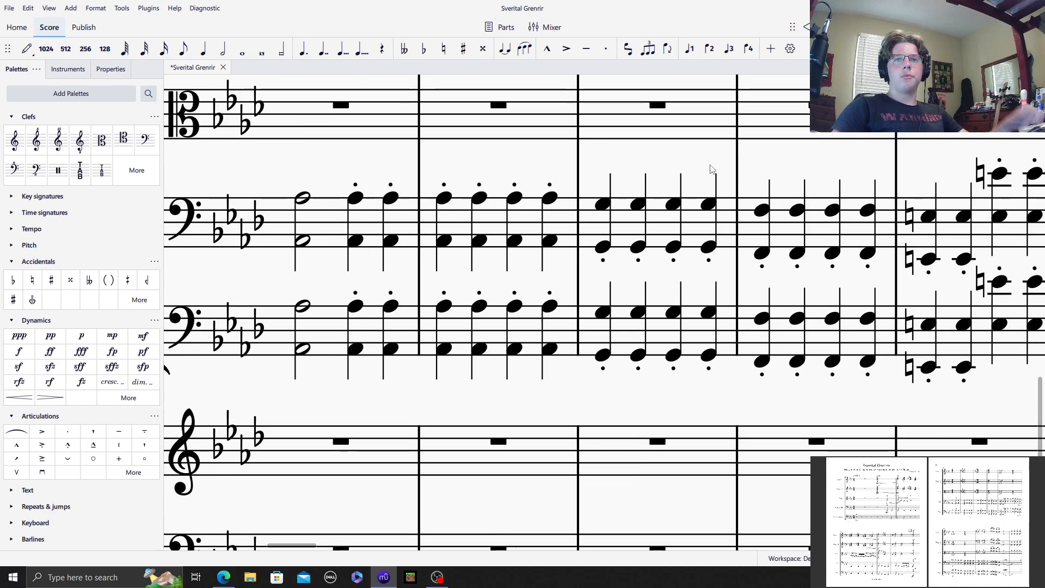
drag(329, 181, 564, 187)
scroll(565, 342, up, 6)
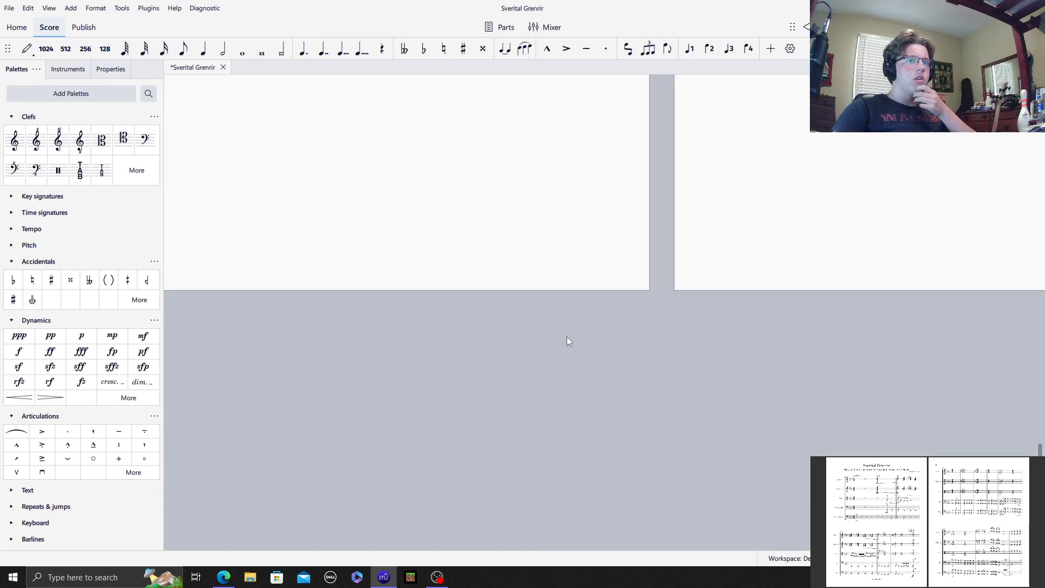
scroll(370, 324, up, 8)
drag(789, 288, 43, 357)
drag(737, 253, 588, 220)
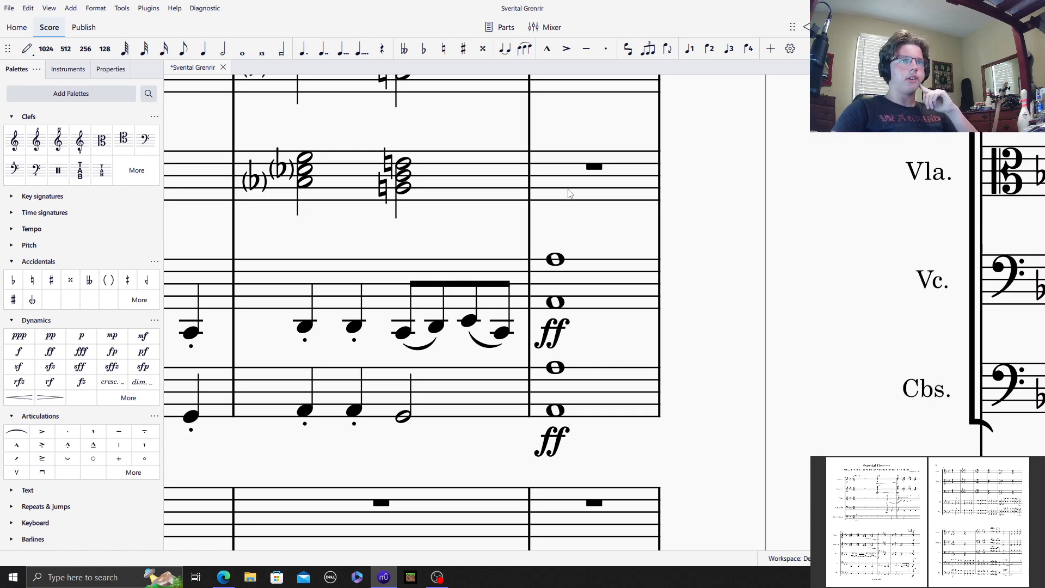
click(593, 192)
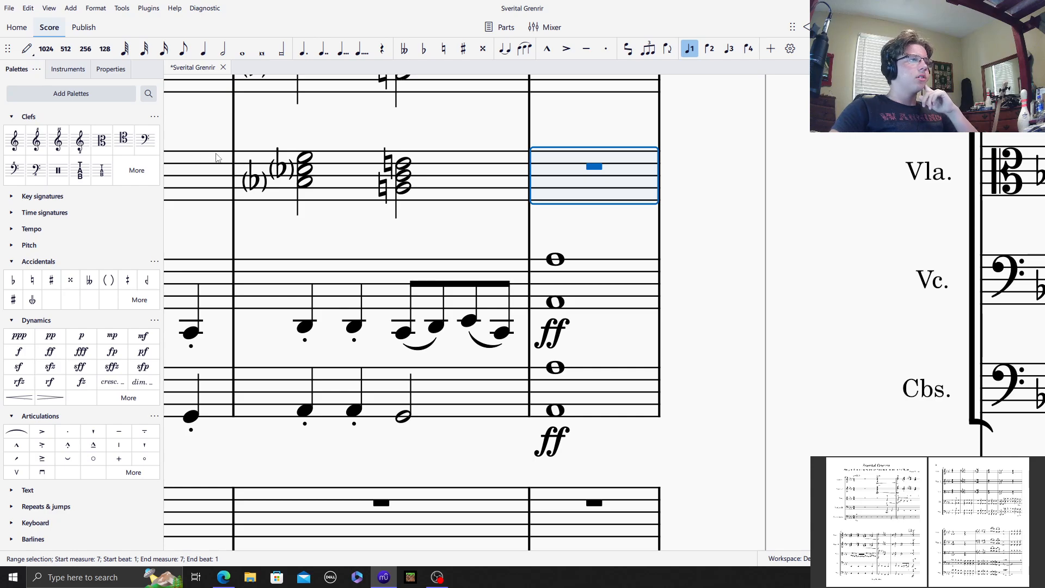
click(26, 48)
click(241, 50)
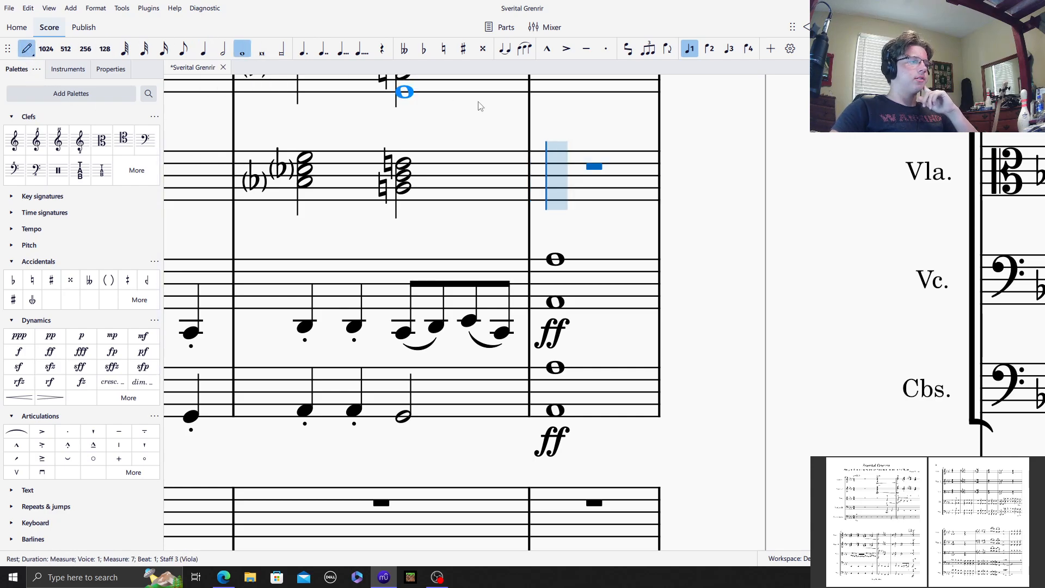
click(571, 148)
Step: Complete the whole-note chord in Viola measure 7 by adding E♮4, C4 and A♭3 below the A♭4
scroll(583, 250, up, 8)
drag(288, 544, 329, 545)
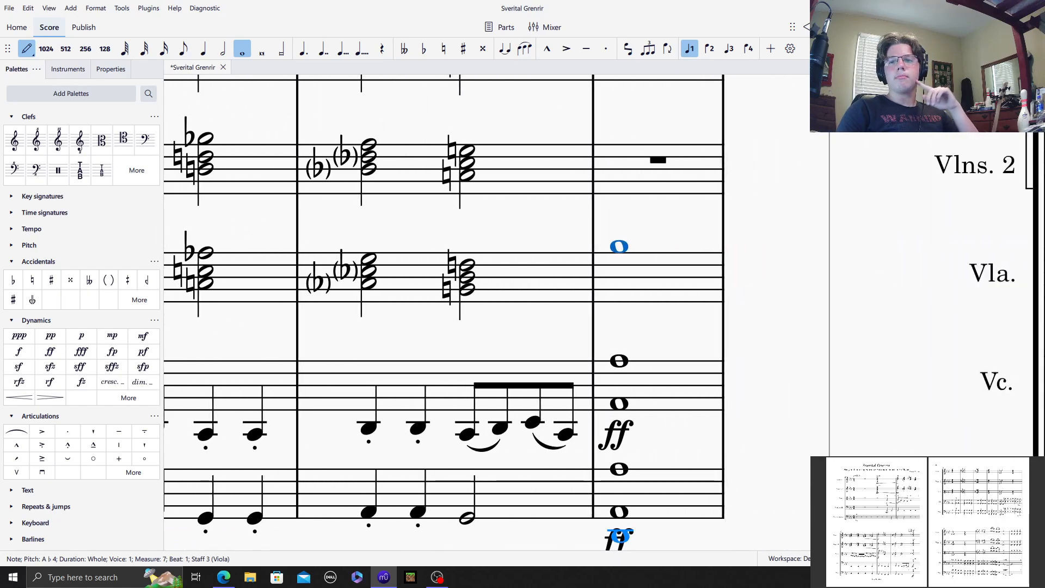
scroll(672, 461, down, 4)
scroll(672, 462, down, 2)
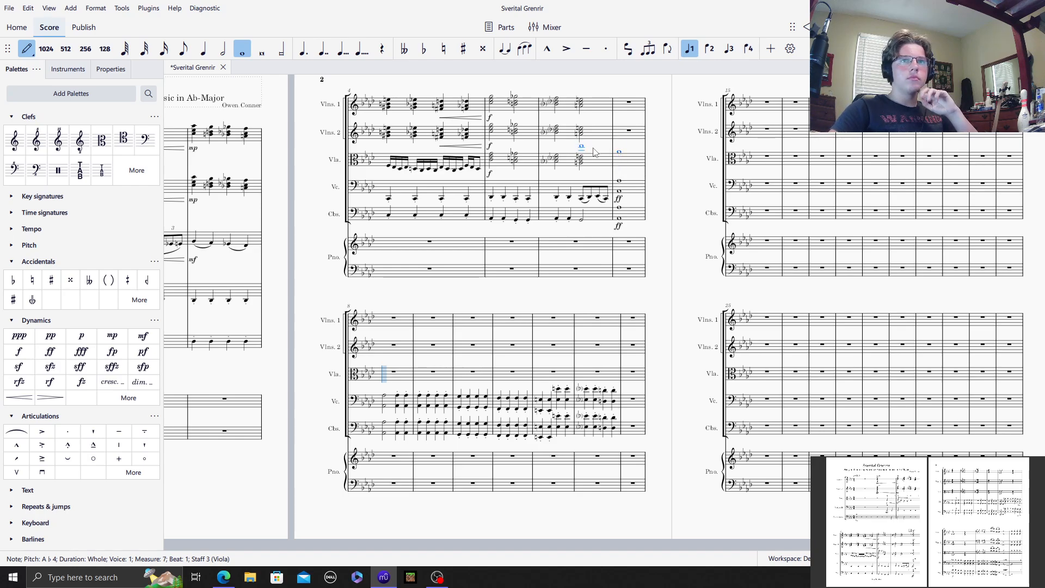
click(628, 158)
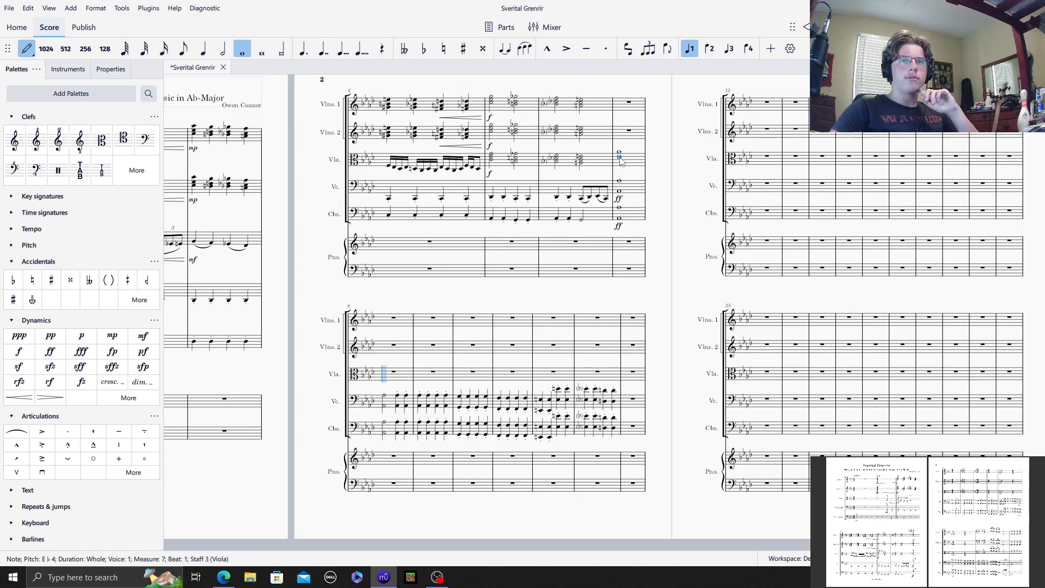
click(443, 52)
click(621, 158)
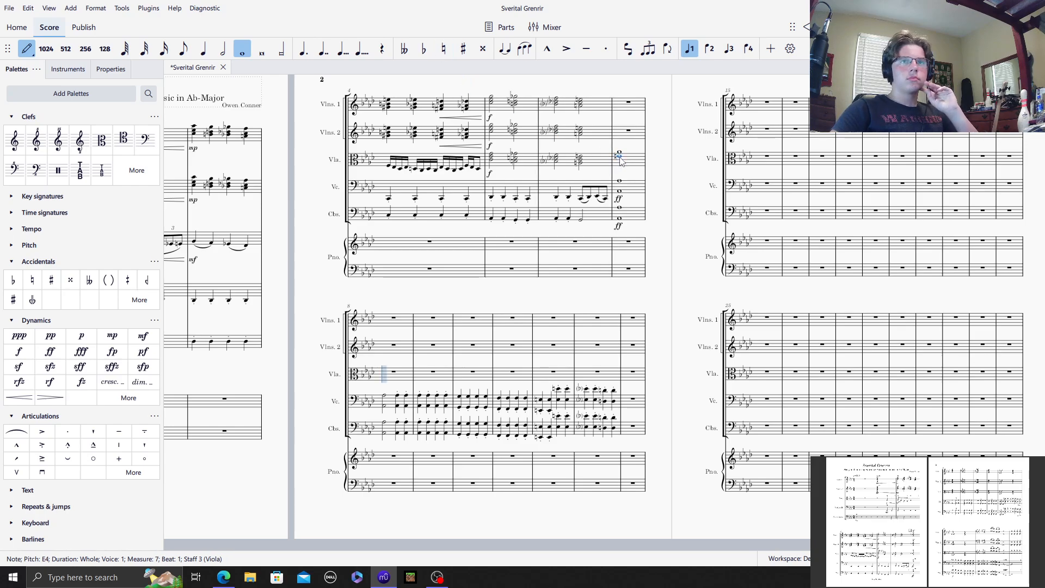
click(620, 161)
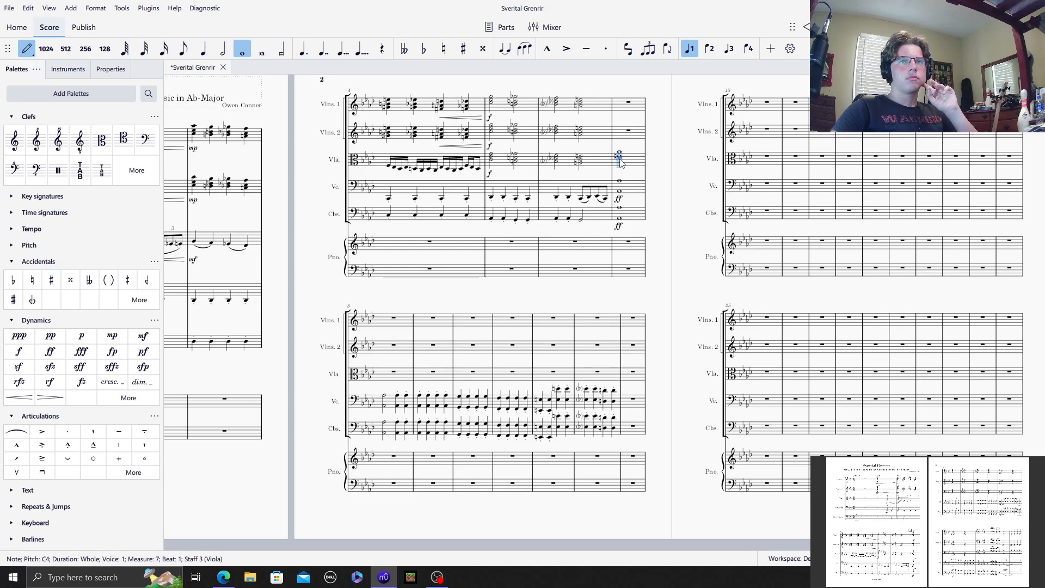
click(620, 162)
click(619, 162)
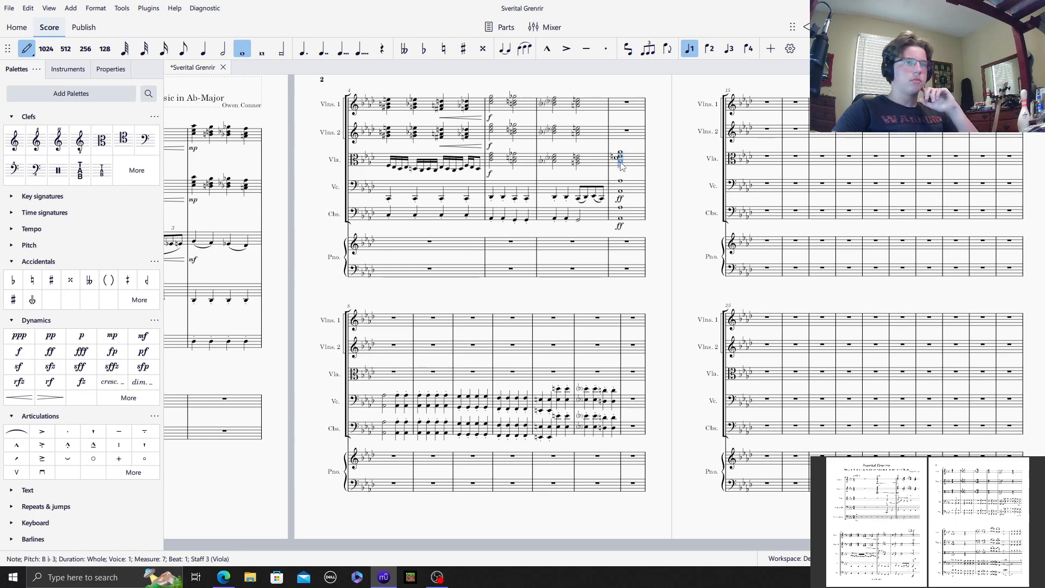
click(621, 163)
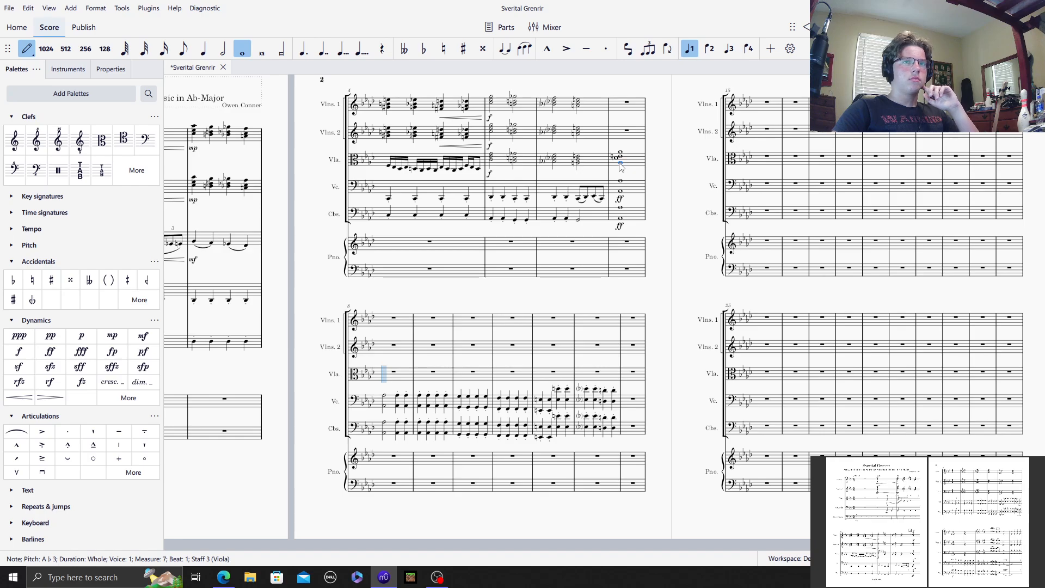
Step: Fill Viola measure 8 with a whole-note chord of G4, E♭4, C4 and G3
click(978, 559)
click(978, 559)
click(977, 559)
scroll(580, 491, down, 14)
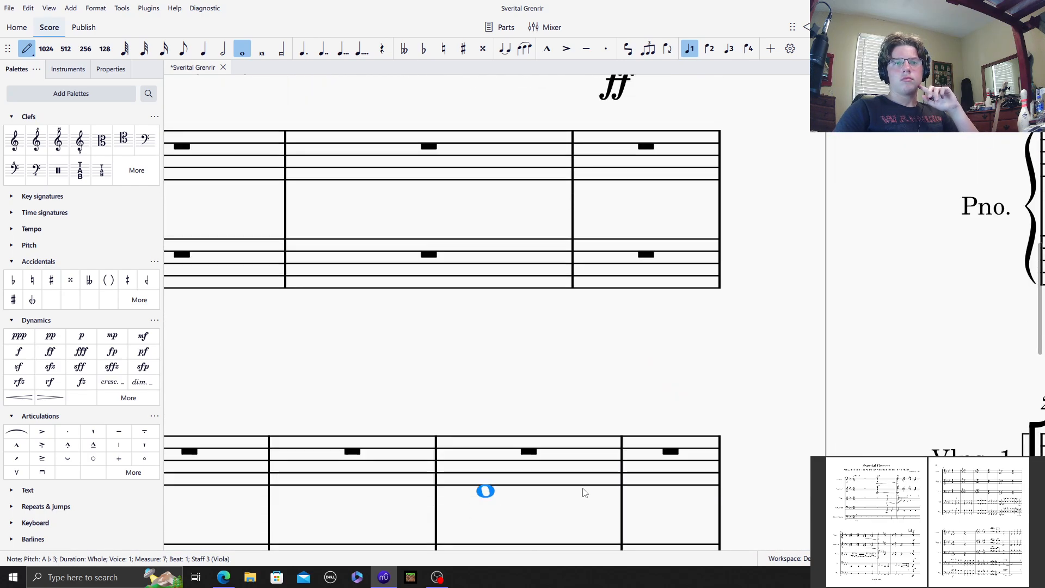
drag(320, 545, 282, 546)
scroll(462, 348, down, 1)
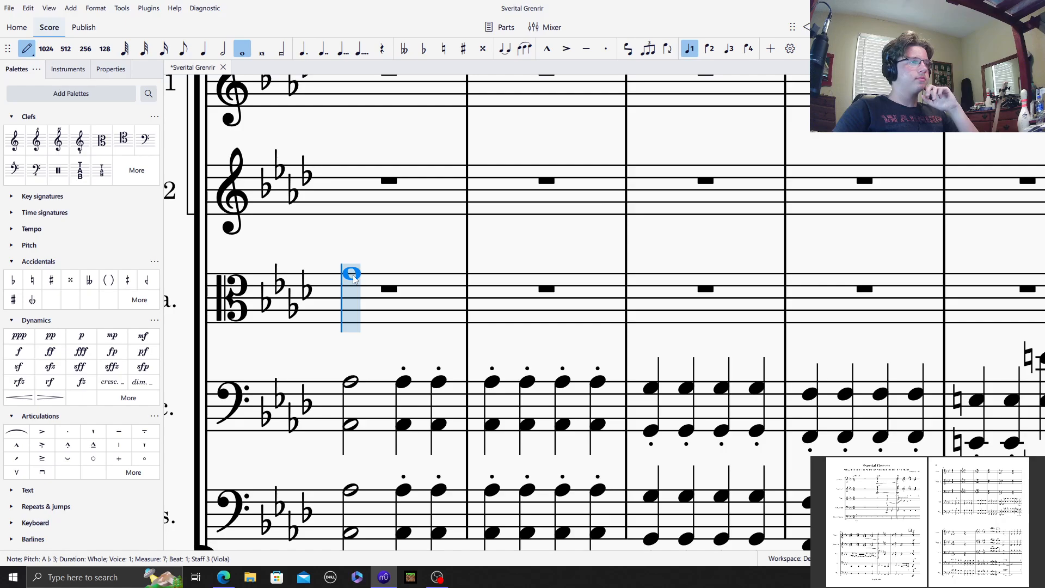
click(353, 280)
click(353, 298)
click(352, 316)
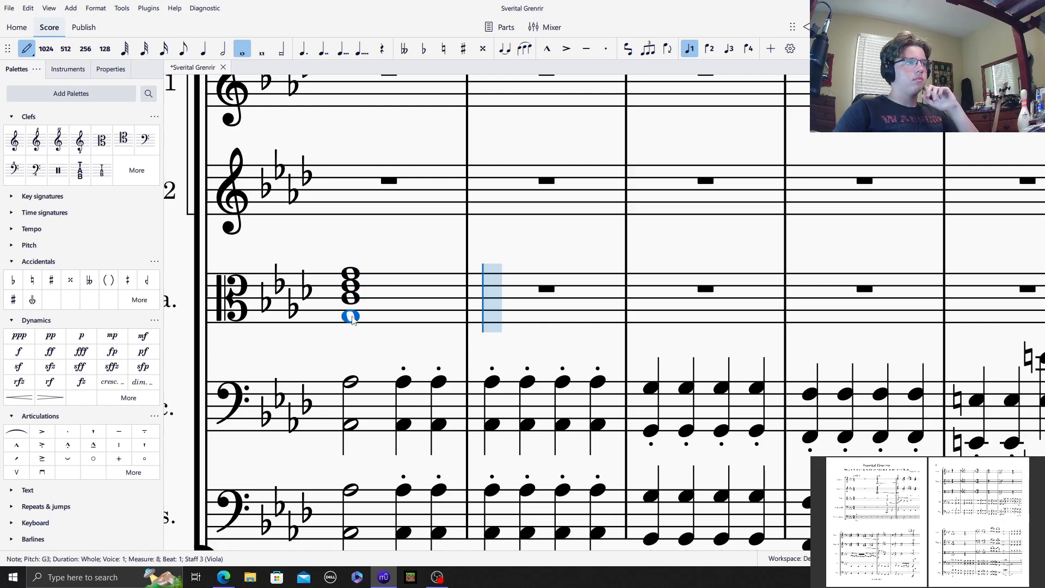
Step: Fill Viola measure 9 with a whole-note chord of G♭4, D♮4, C♭4 and G♭3
click(424, 49)
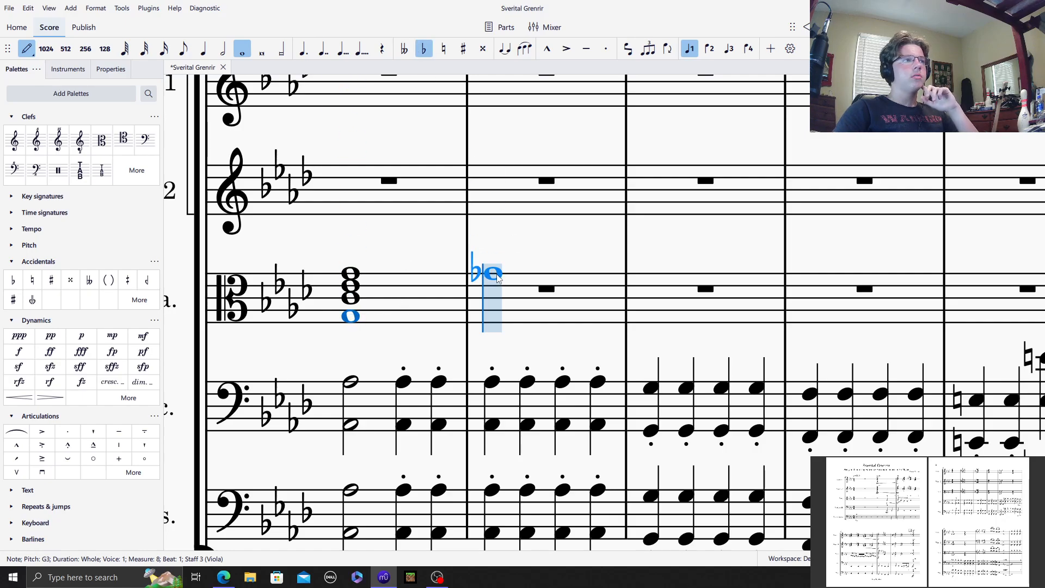
click(497, 272)
click(444, 49)
click(496, 297)
click(512, 294)
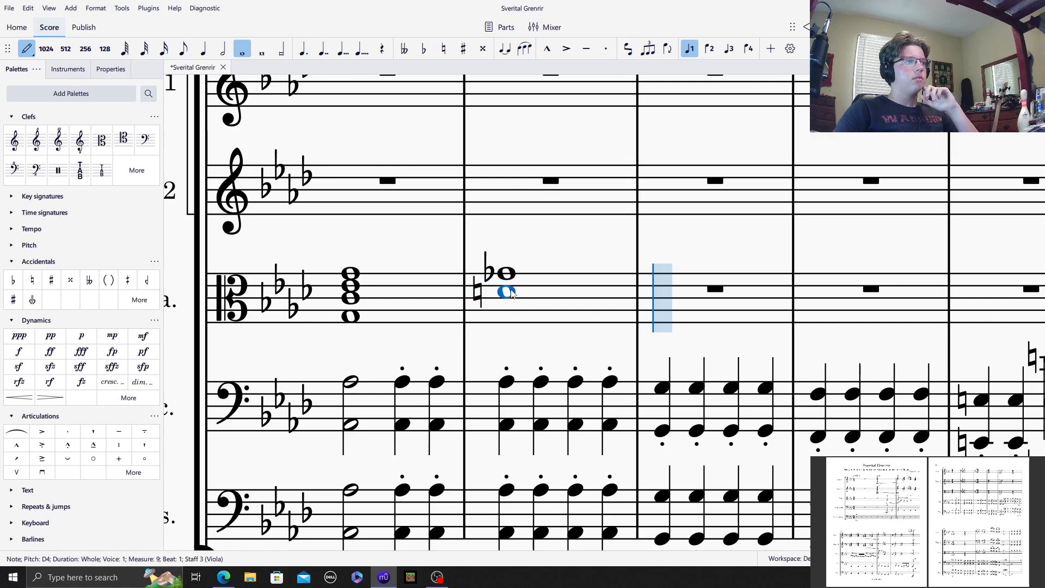
click(424, 49)
click(496, 301)
click(522, 313)
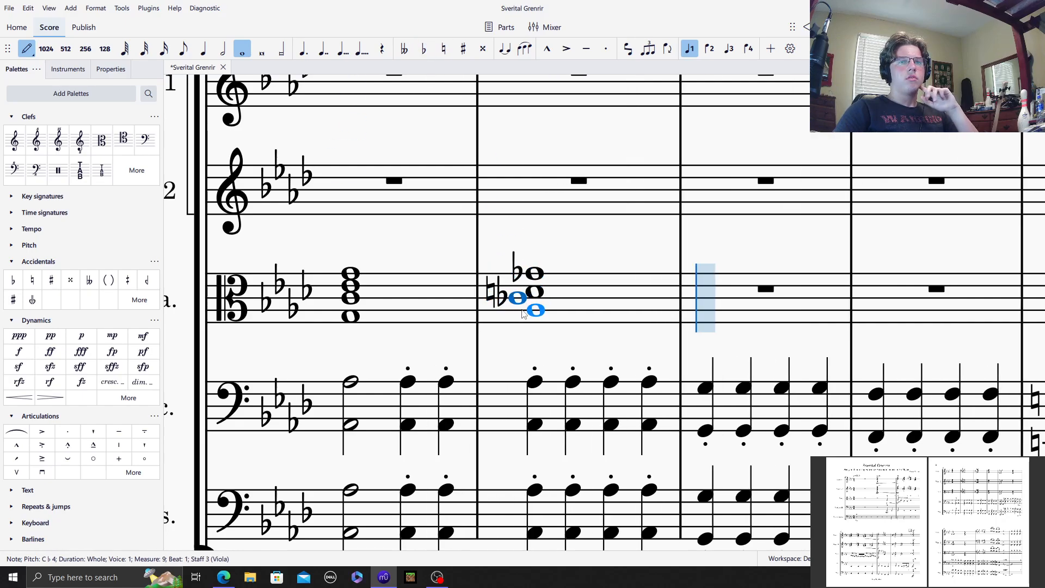
click(424, 49)
click(532, 317)
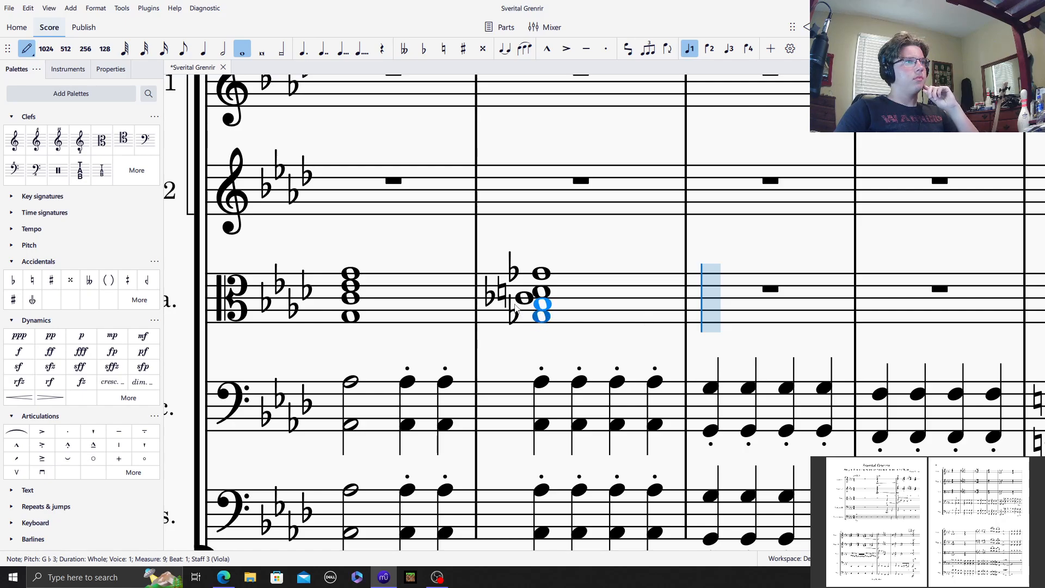
Step: Fill Viola measure 10 with a whole-note chord of G♮4, E♭4, C♮4 and G♮3, with natural signs on the Gs and C
click(444, 49)
click(735, 318)
key(ctrl+Up)
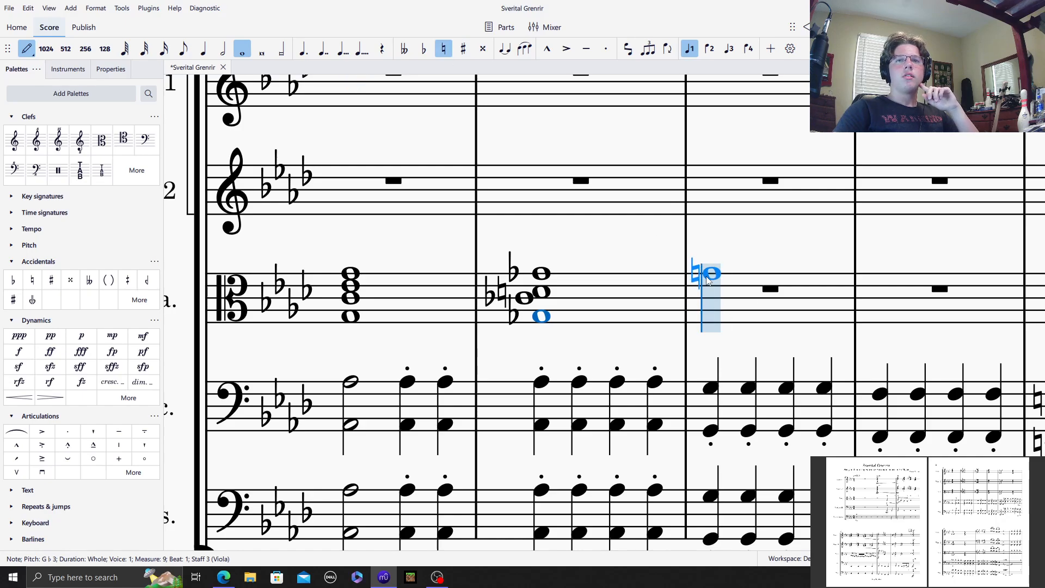
key(Right)
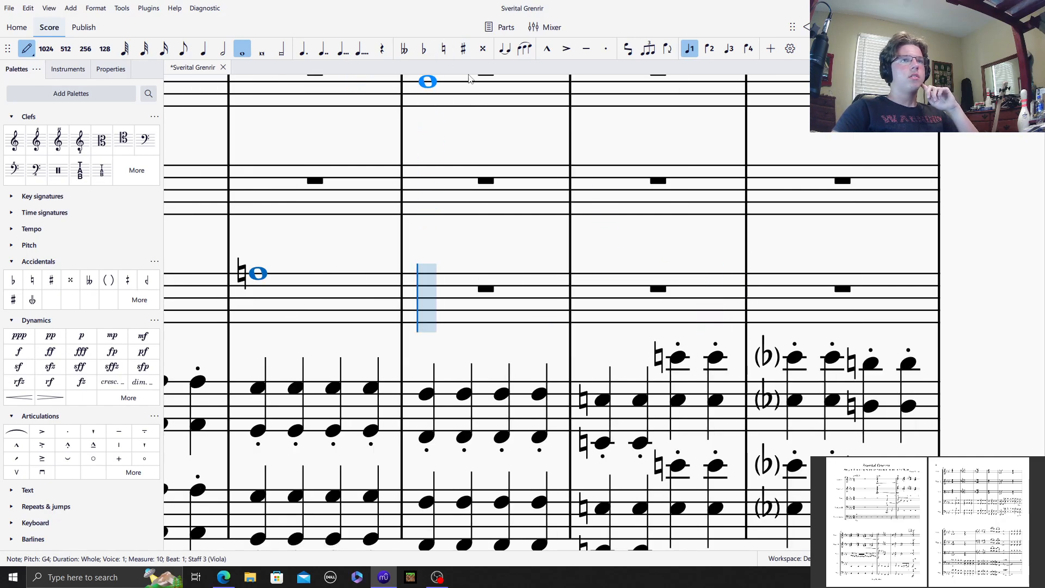
key(alt+shift+3)
key(alt+shift+3)
click(443, 48)
shift+click(274, 323)
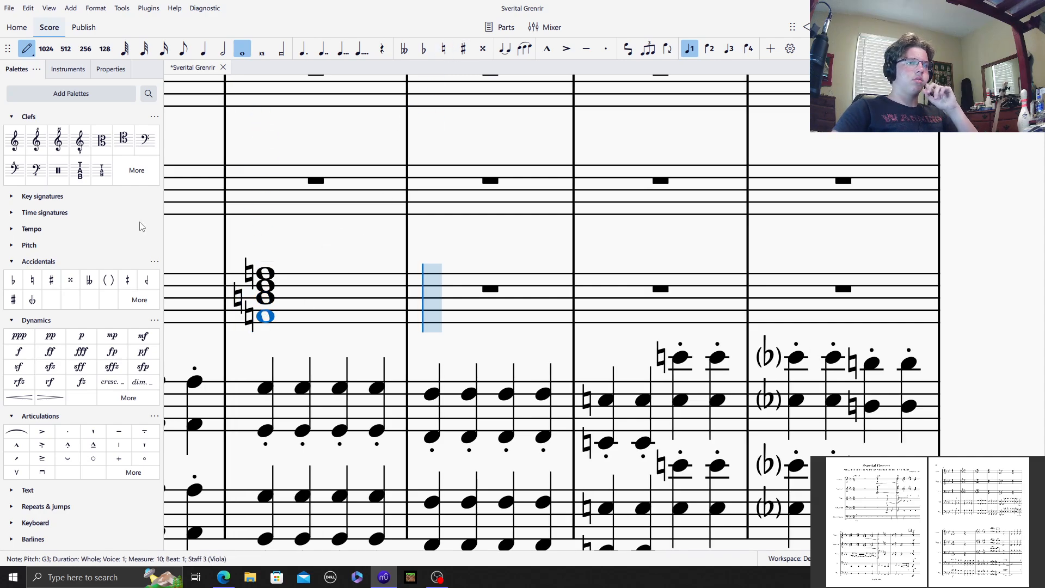
Step: Bracket the three natural signs on the G4, C4 and G3 of the Viola chord in measure 10
click(33, 50)
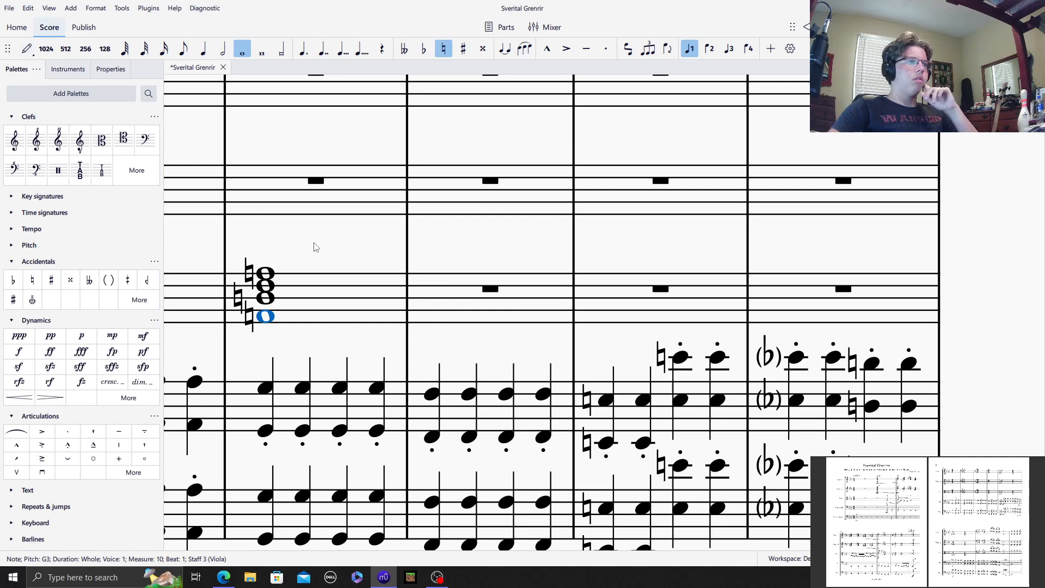
drag(315, 246, 586, 219)
click(521, 247)
ctrl+click(517, 294)
ctrl+click(509, 269)
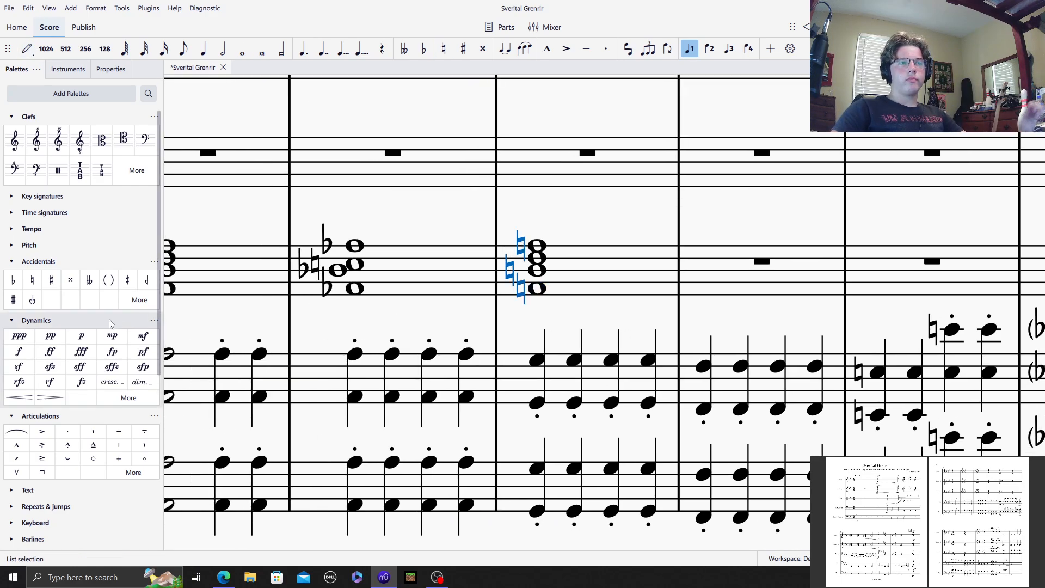
click(111, 283)
Step: Fill Viola measure 11 with a whole-note chord of F4, D♮4, B♭3 and F3
click(776, 256)
scroll(642, 212, right, 4)
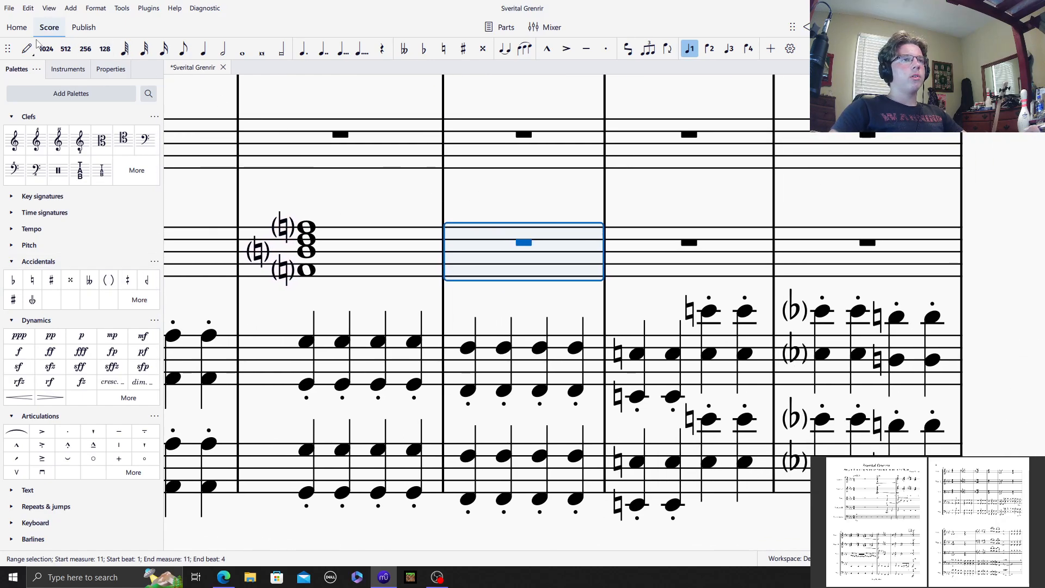
click(27, 48)
click(243, 49)
click(491, 234)
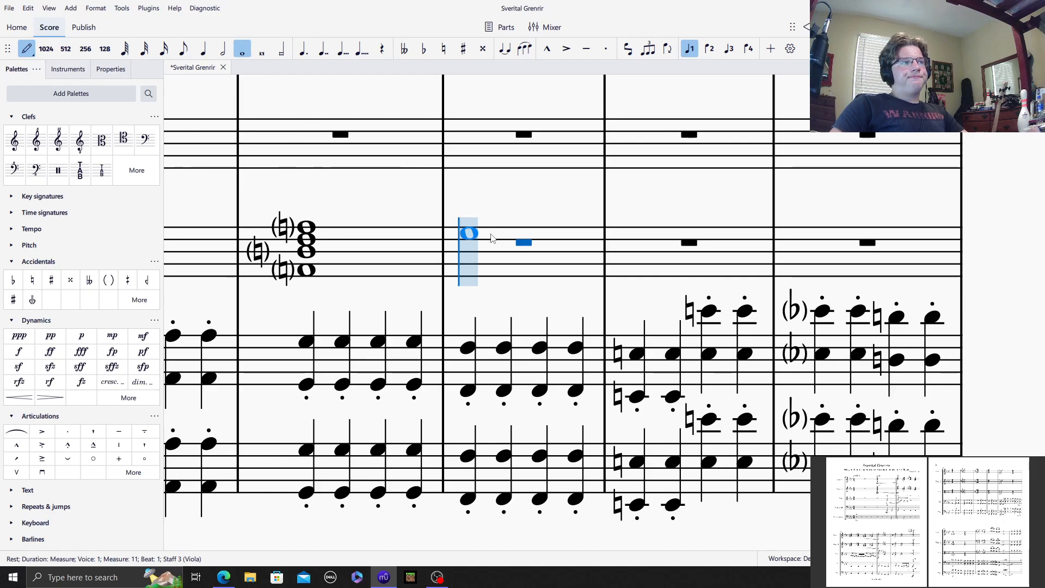
click(496, 234)
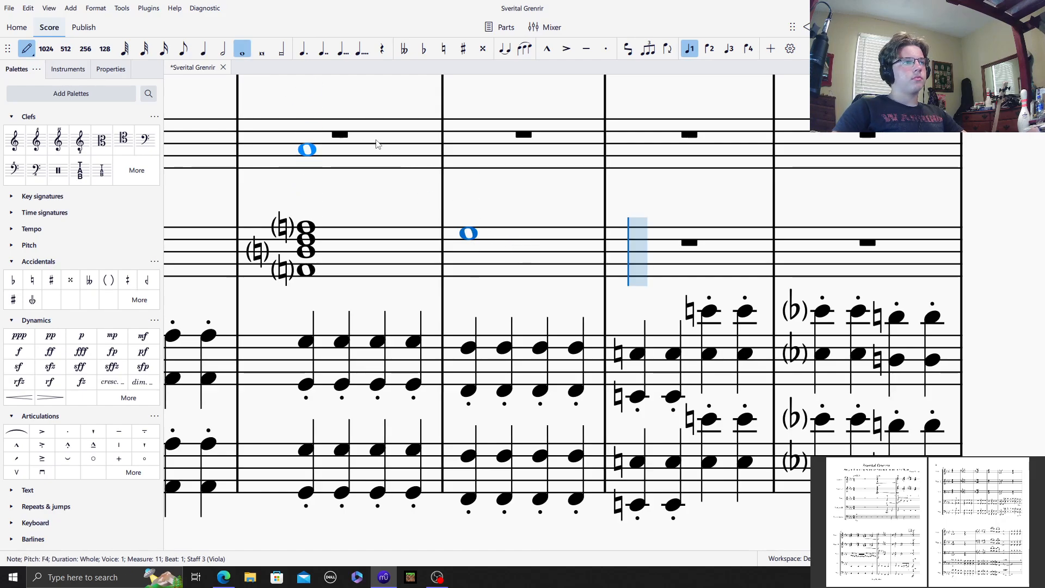
click(444, 49)
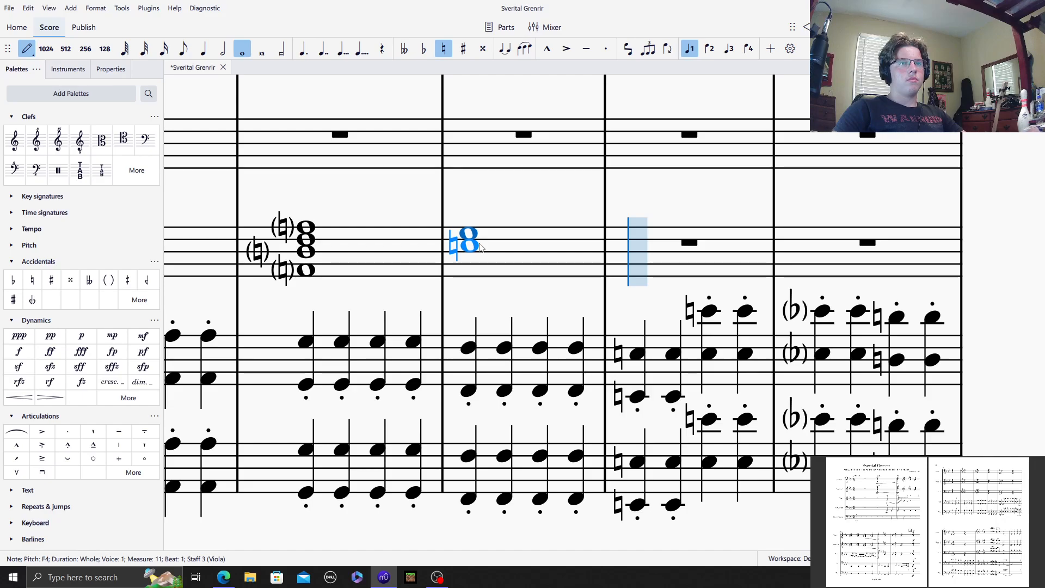
shift+click(481, 247)
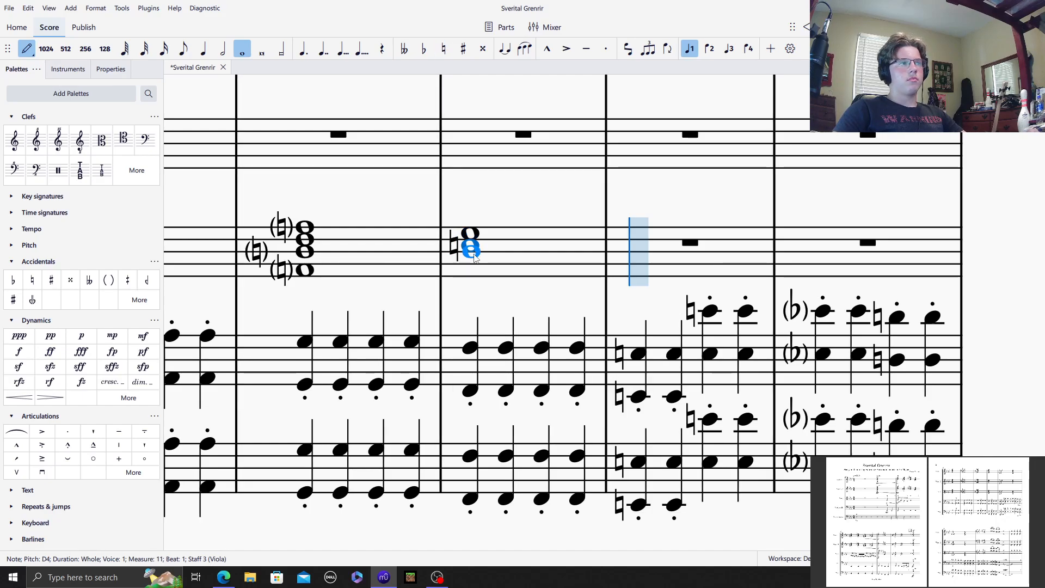
shift+click(475, 261)
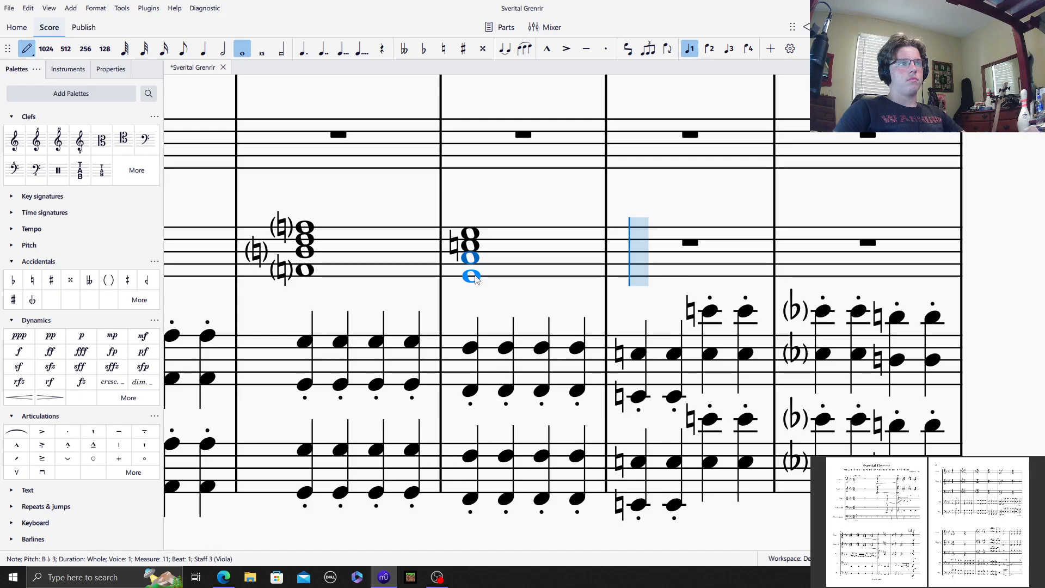
click(474, 276)
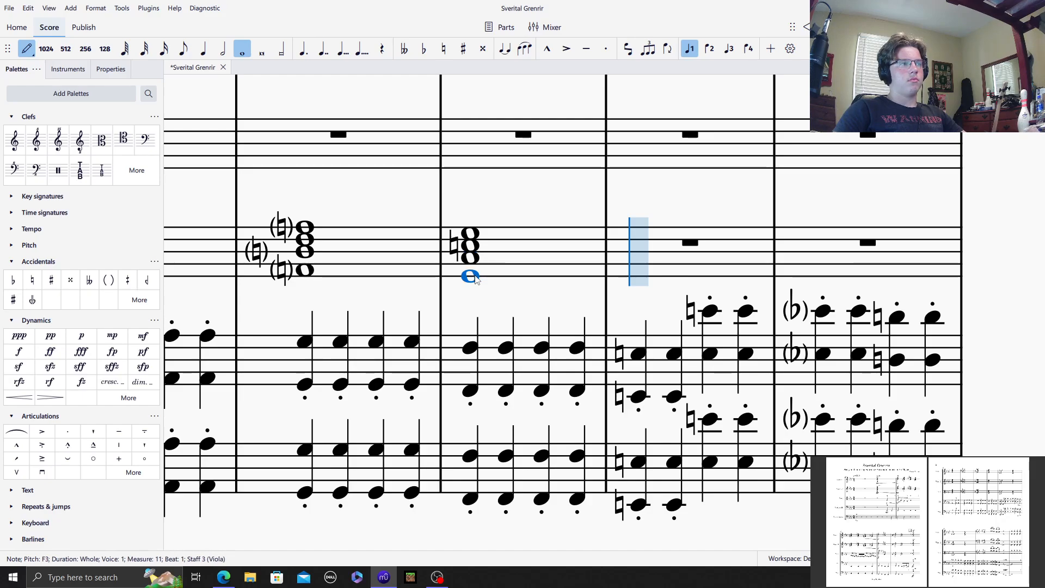
Step: Fill Viola measure 12 with a whole-note chord of E♮4, D♭4, A♮3 and E♮3
key(e)
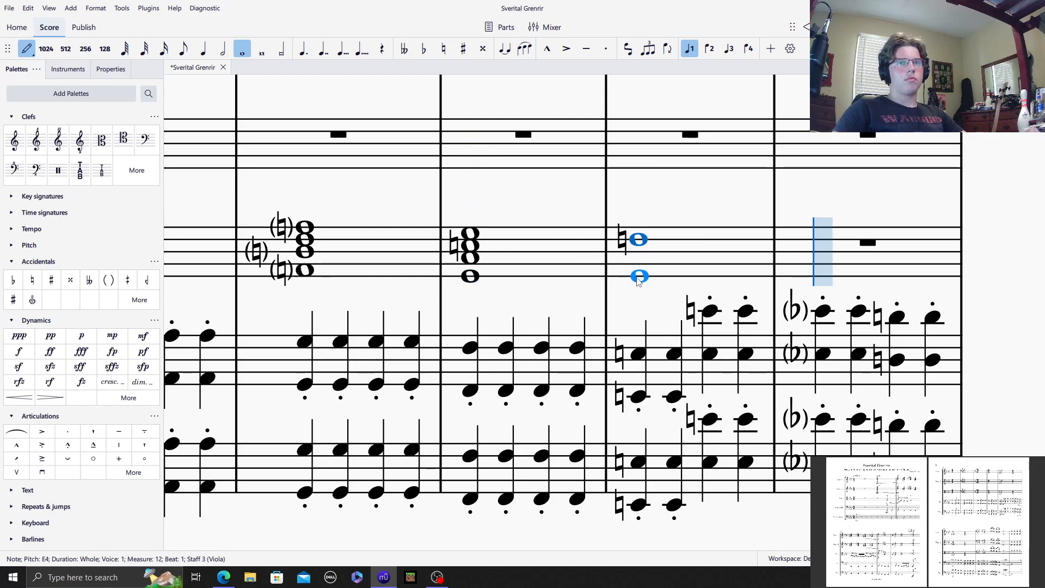
shift+click(626, 244)
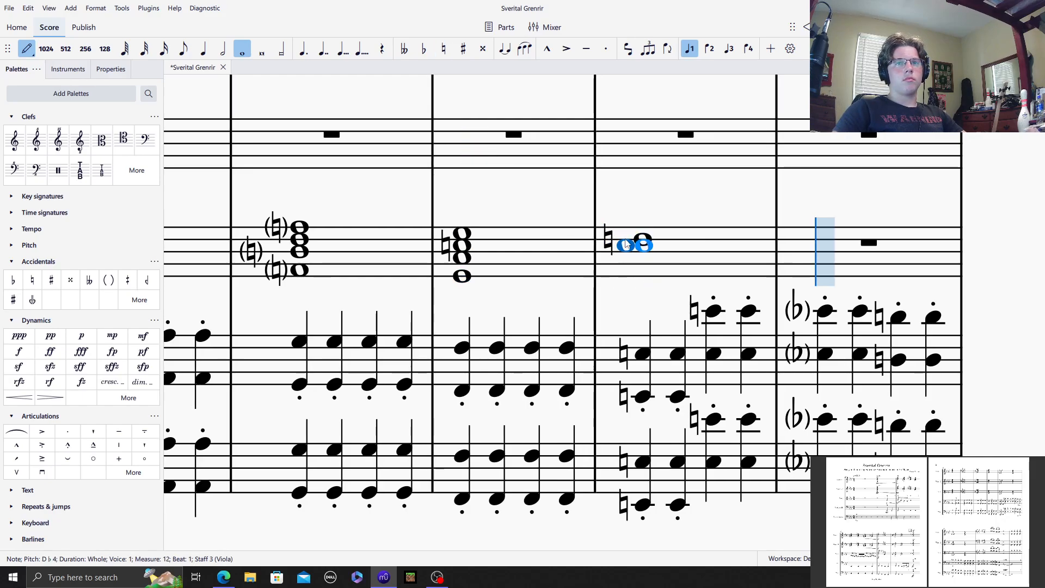
click(446, 52)
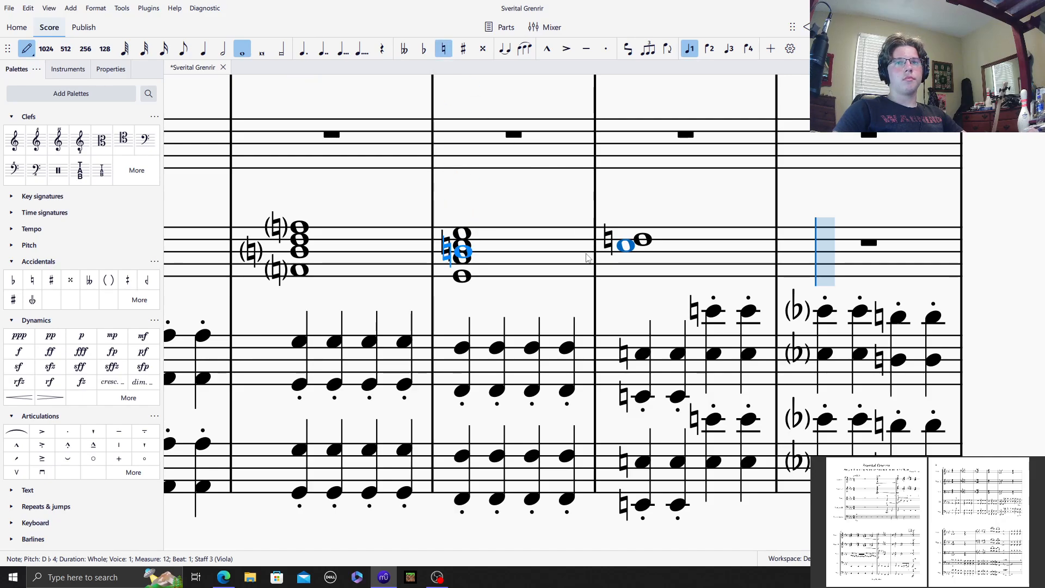
shift+click(622, 268)
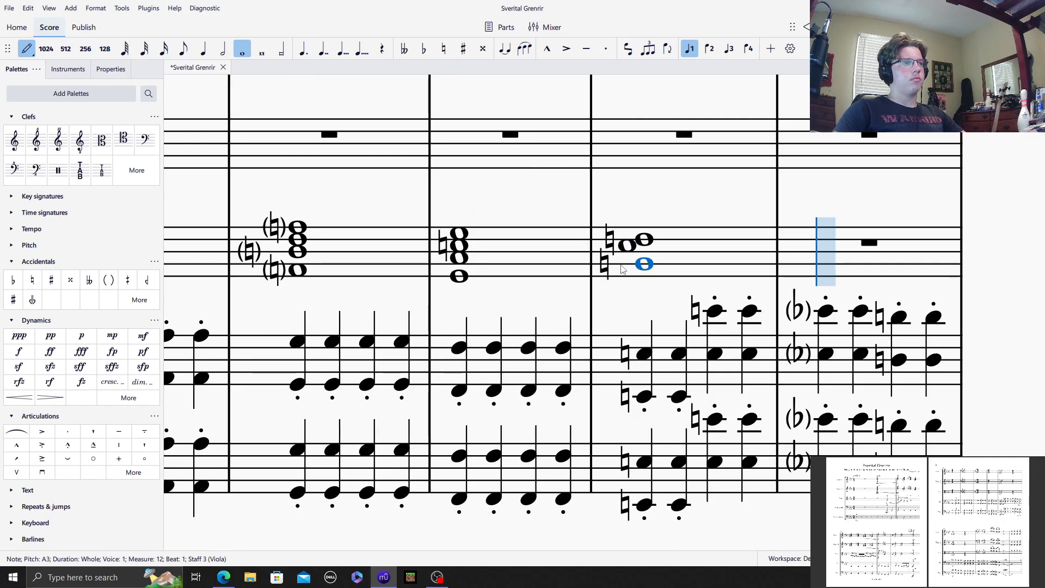
shift+click(647, 283)
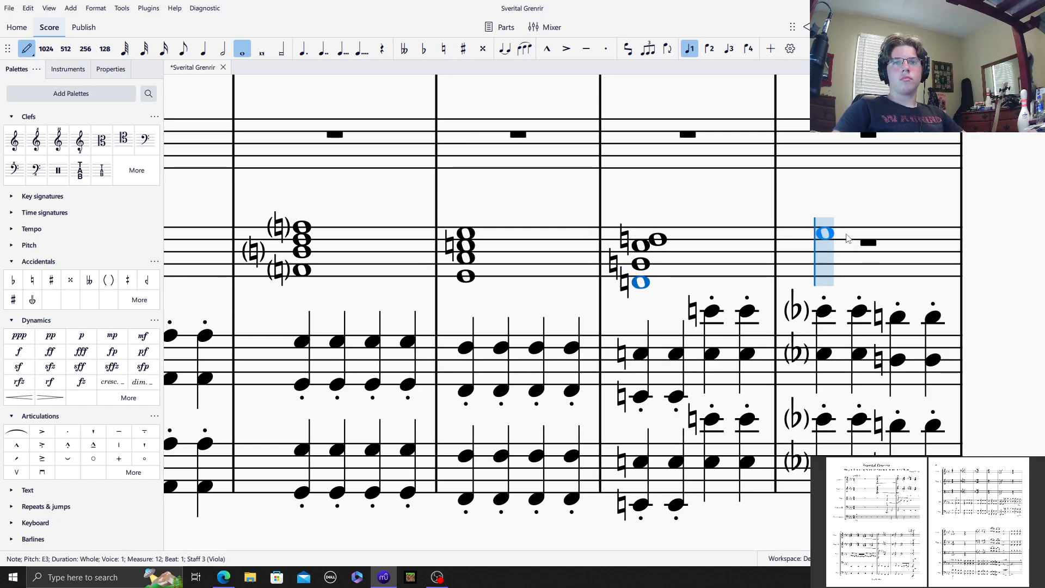
Step: Fill Viola measure 13 with a whole-note chord of E♭4, C4, A♭3 and E♭3
key(Right)
scroll(707, 490, up, 5)
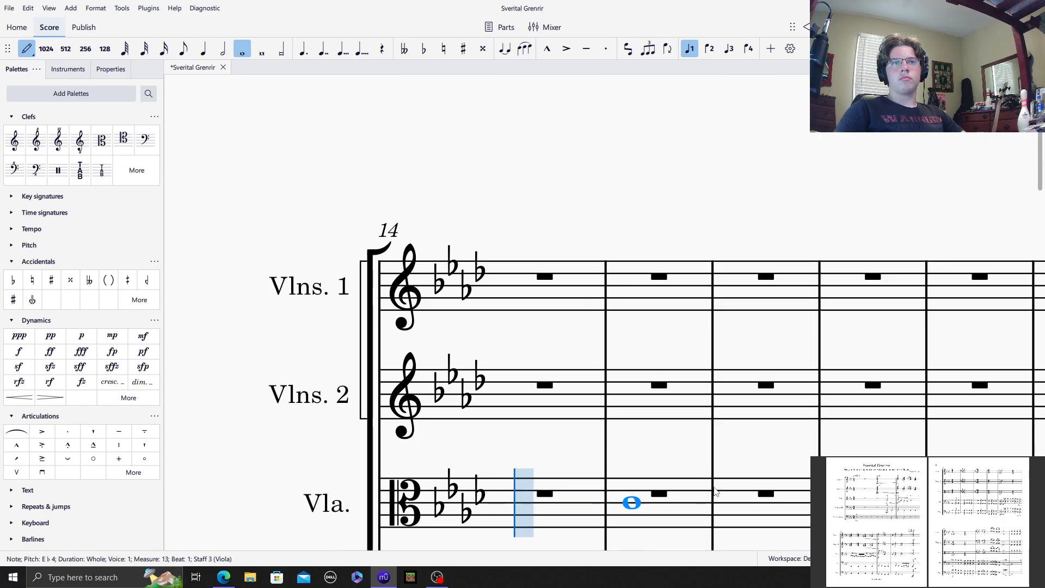
scroll(706, 481, down, 15)
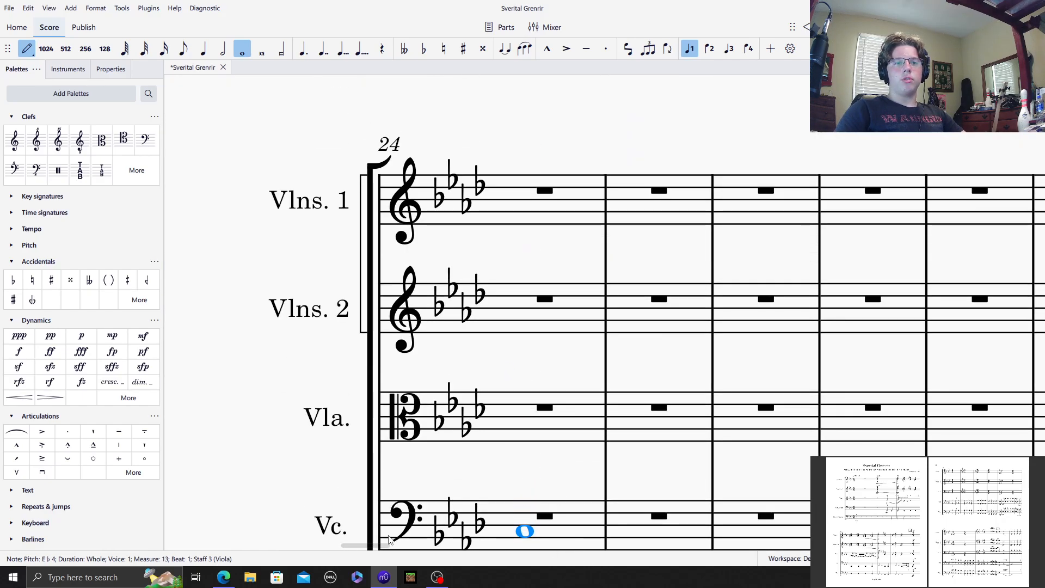
drag(365, 546, 328, 546)
scroll(578, 474, down, 4)
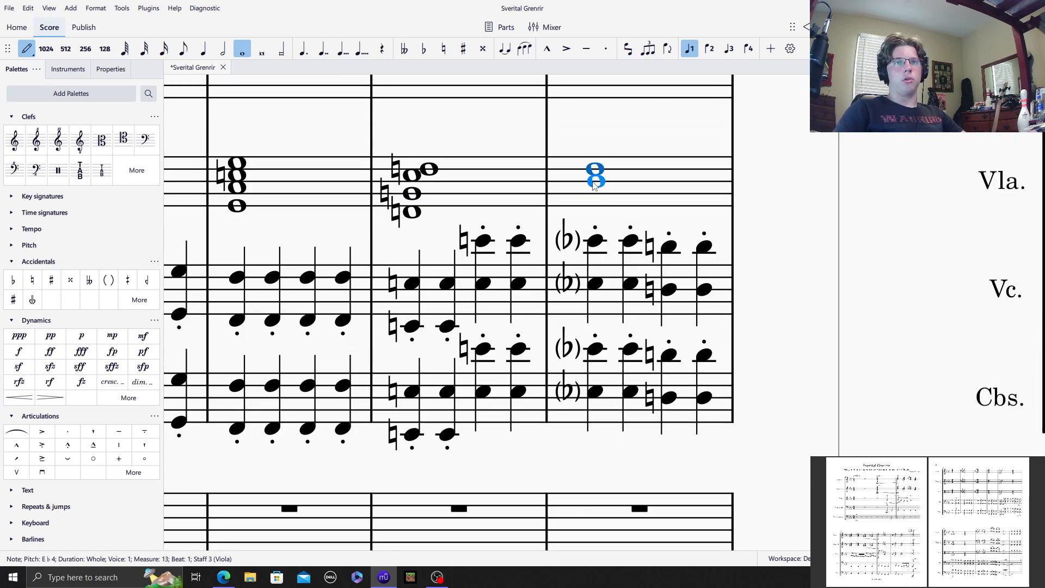
click(592, 182)
drag(390, 545, 360, 546)
scroll(384, 435, up, 4)
scroll(372, 394, down, 2)
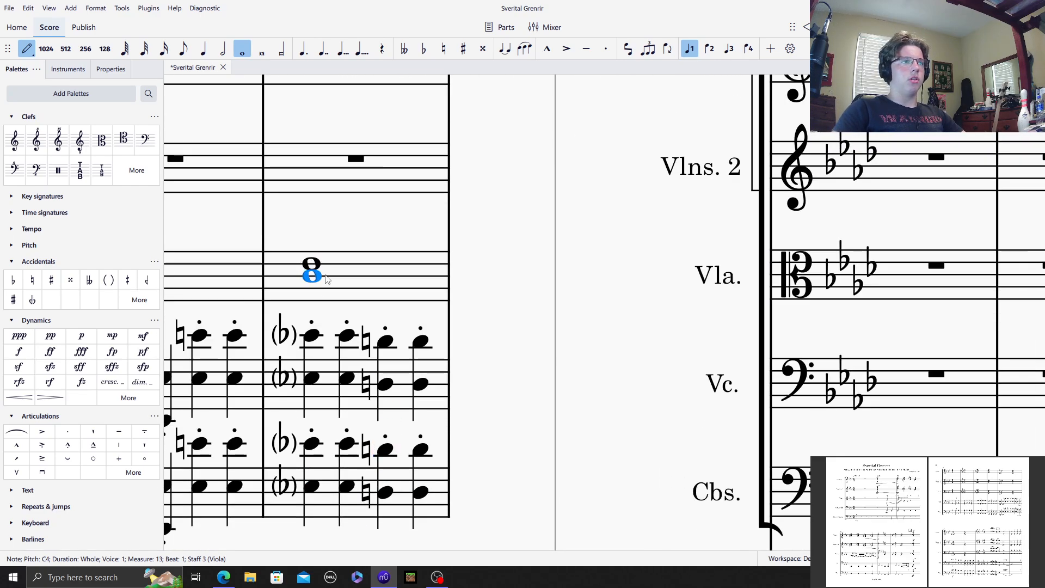
click(324, 287)
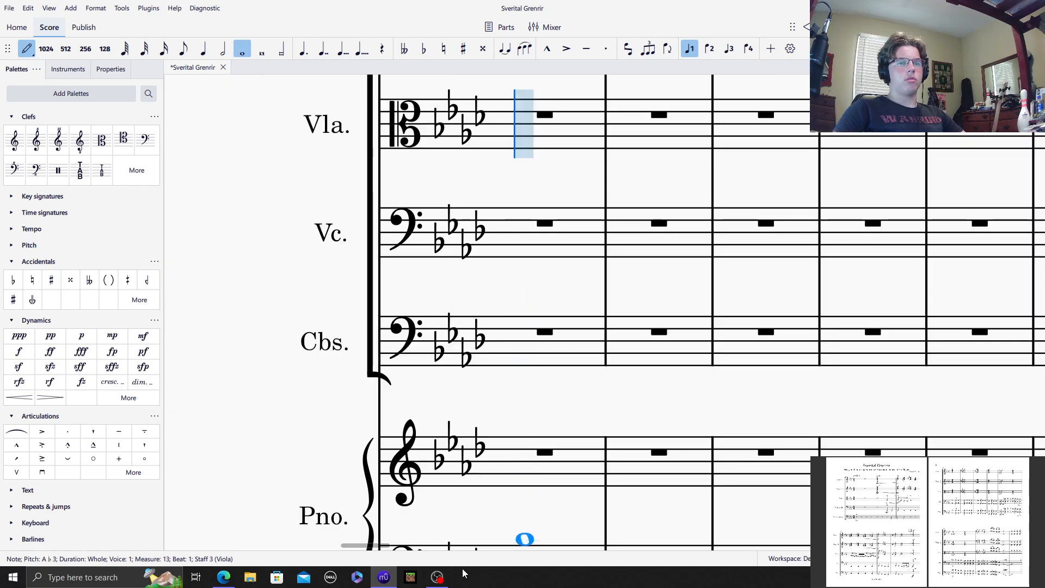
drag(365, 546, 339, 546)
scroll(385, 435, down, 7)
scroll(387, 425, up, 9)
scroll(387, 414, down, 1)
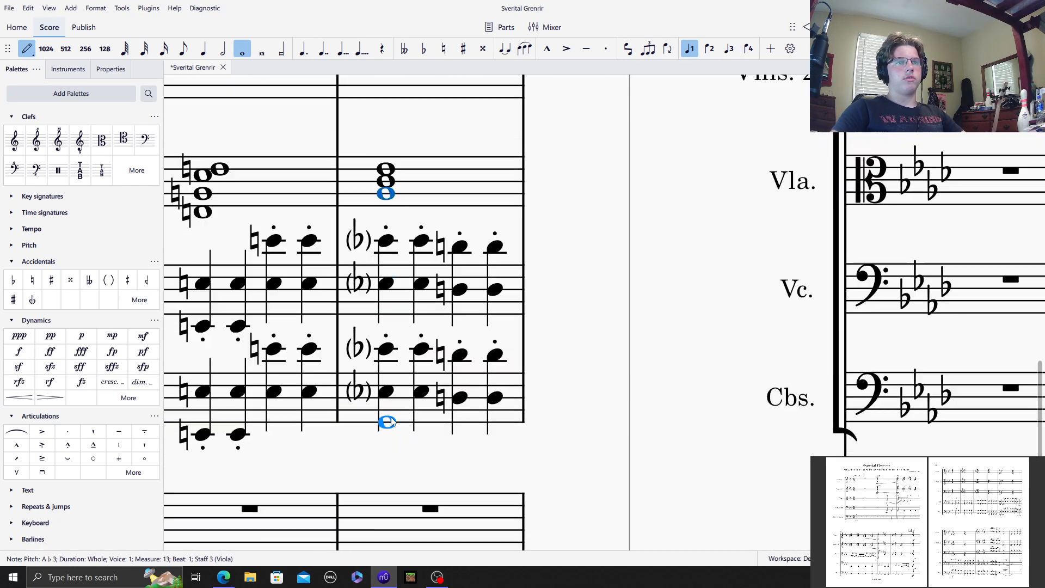
click(387, 216)
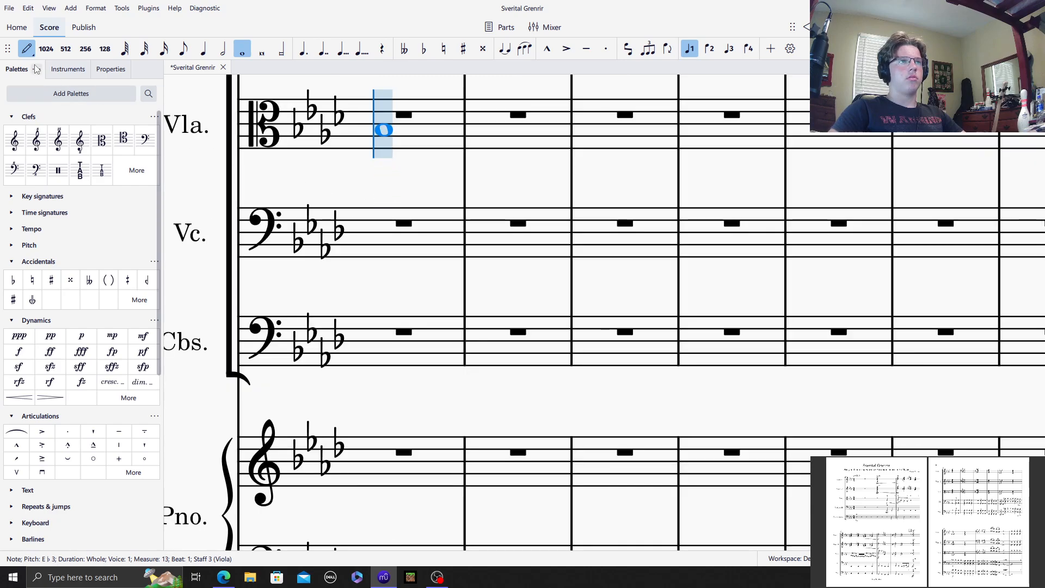
Step: Leave note input and check the Viola chord in measure 13 note by note
click(27, 53)
drag(372, 170, 1038, 140)
scroll(560, 369, down, 15)
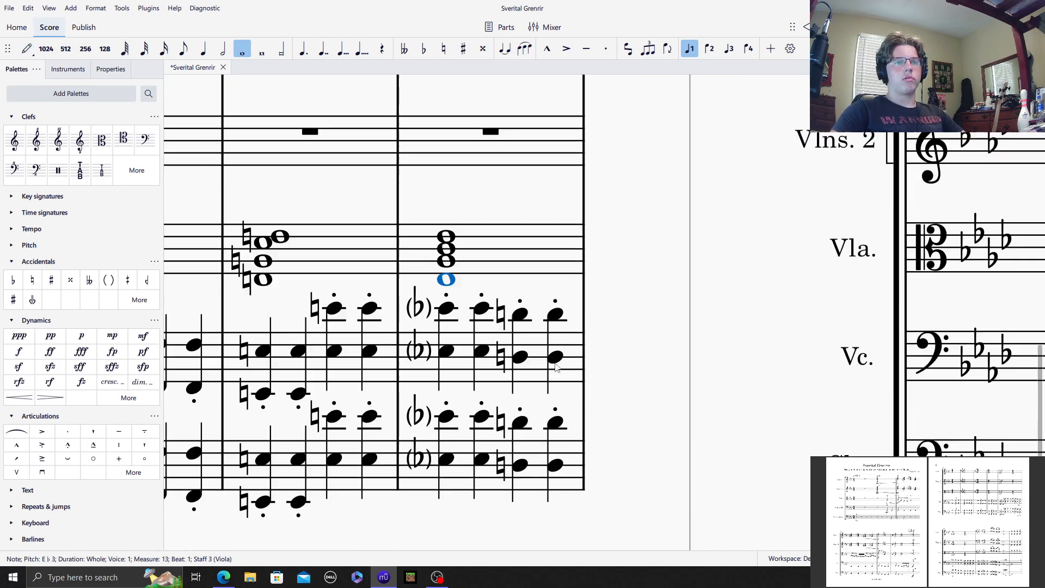
click(446, 213)
click(446, 201)
click(446, 189)
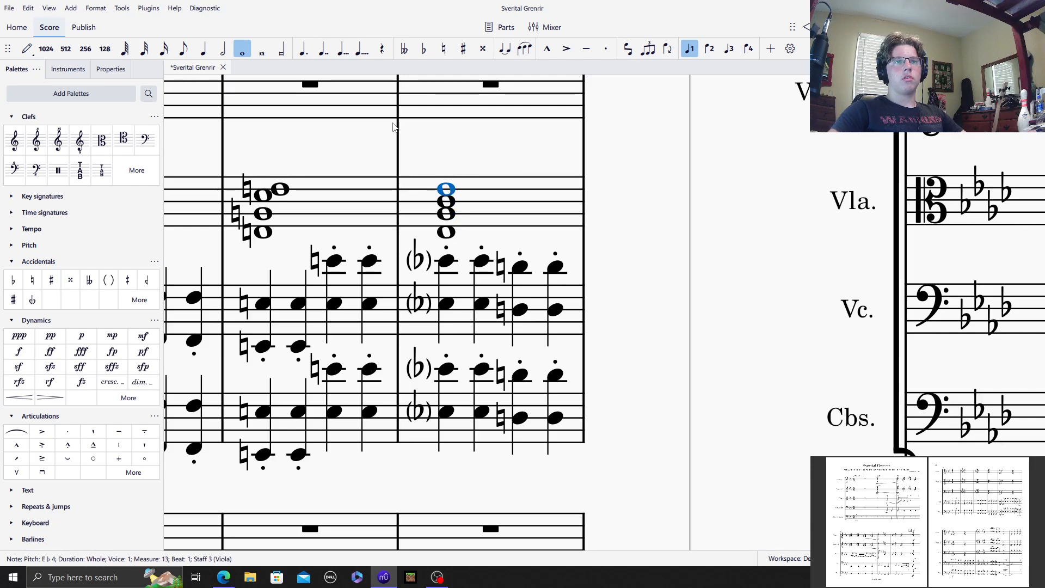
click(339, 138)
Step: Fill Violins 2 measure 7 with a whole-note chord spanning A♭5 down to A♭4, including E♮5
drag(337, 139, 916, 376)
scroll(490, 303, up, 10)
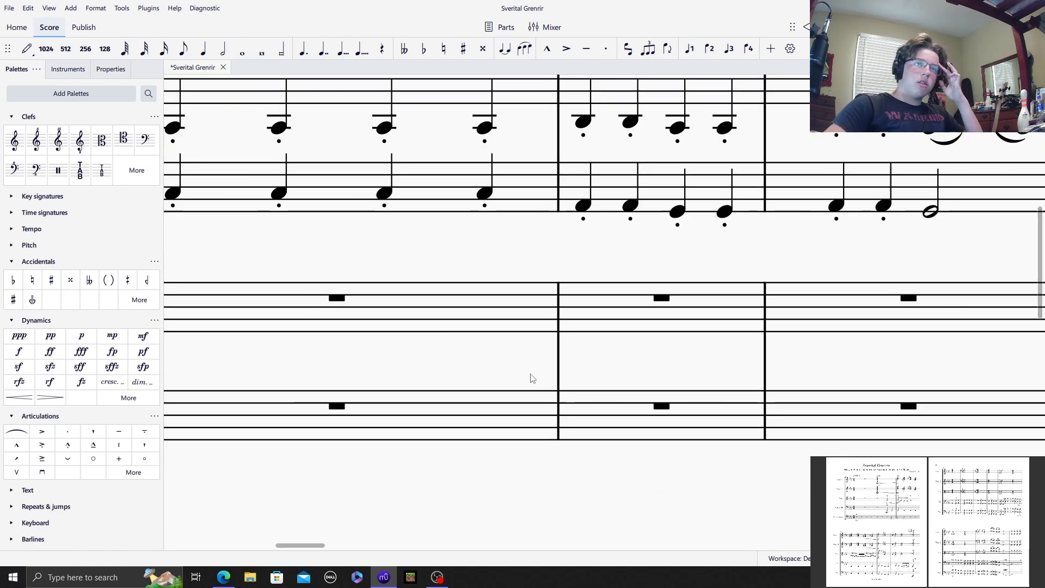
scroll(626, 369, right, 10)
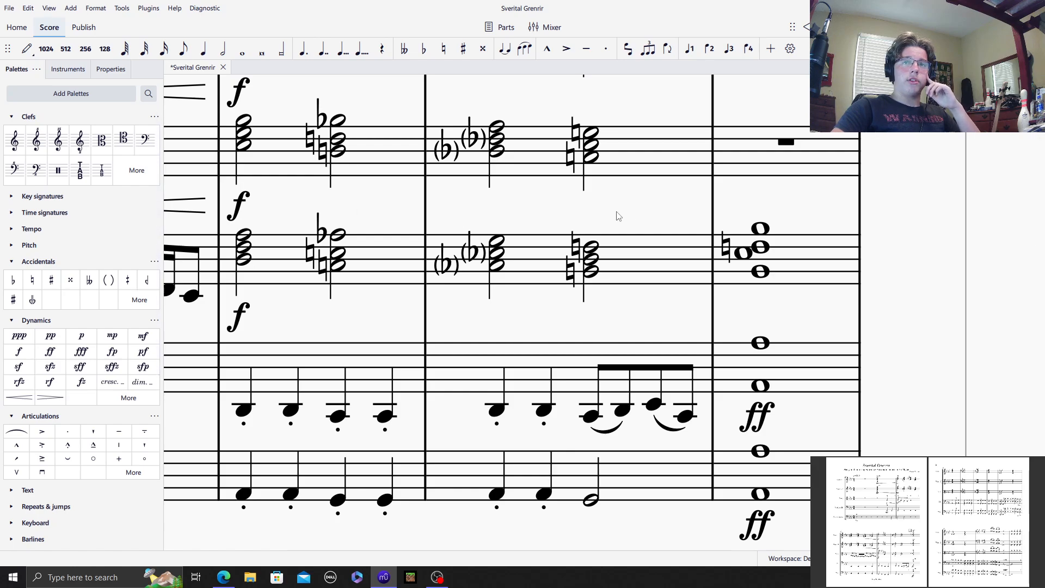
click(462, 222)
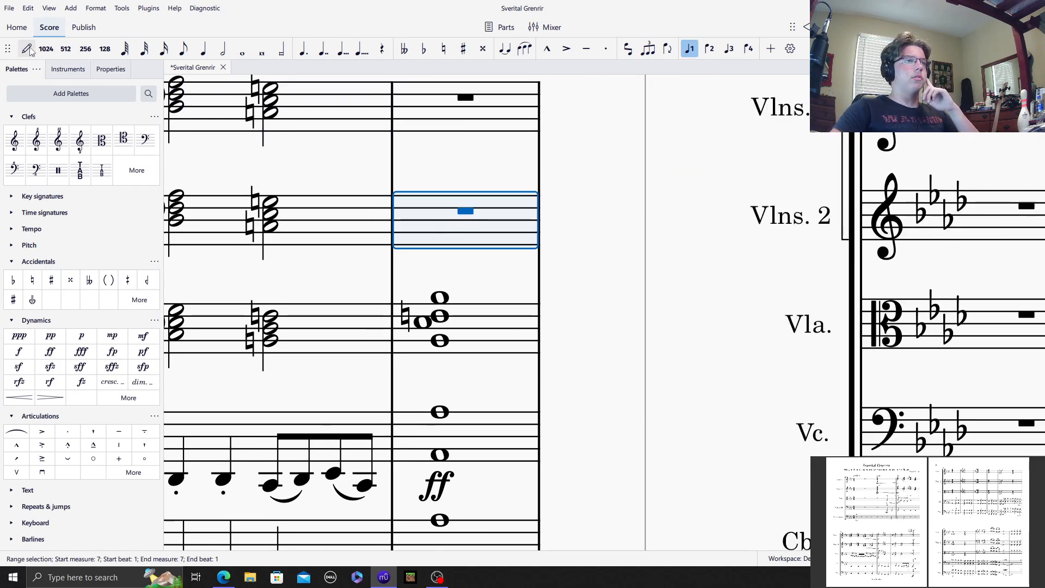
click(28, 50)
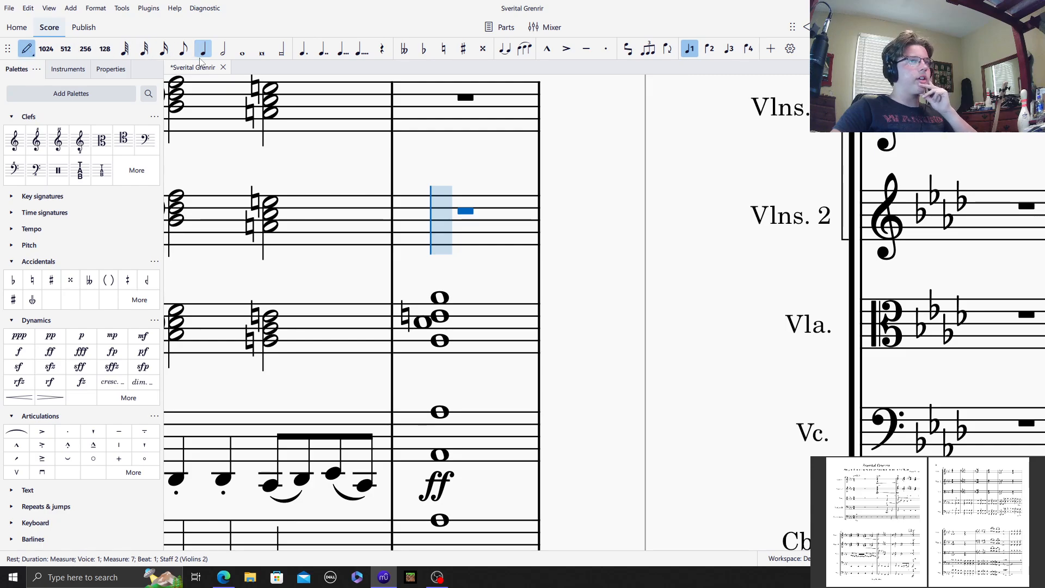
click(243, 50)
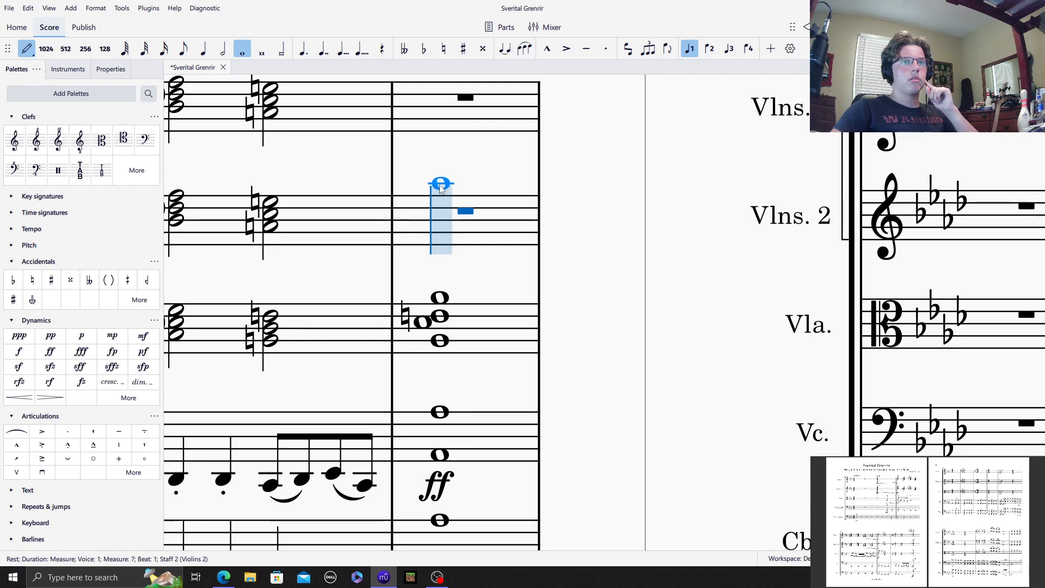
click(440, 185)
scroll(544, 277, up, 13)
click(976, 558)
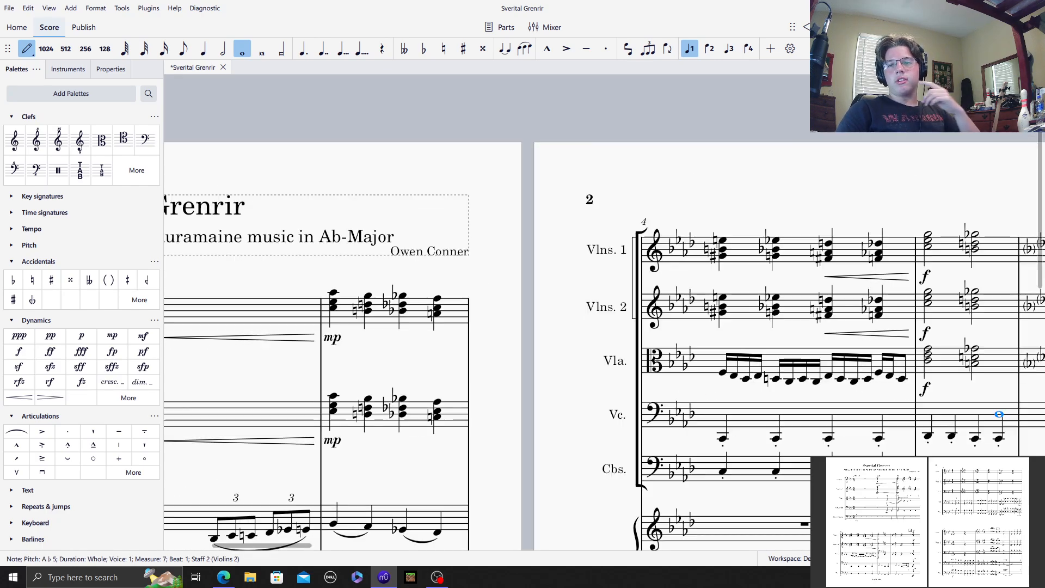
click(976, 558)
click(975, 559)
drag(300, 545, 426, 544)
scroll(544, 381, down, 4)
scroll(566, 283, up, 1)
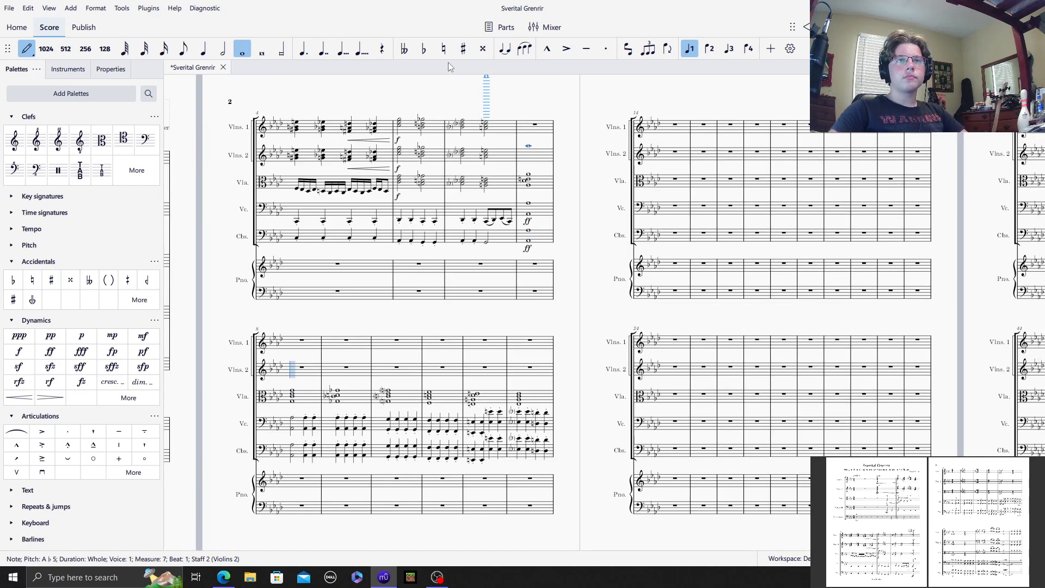
click(538, 151)
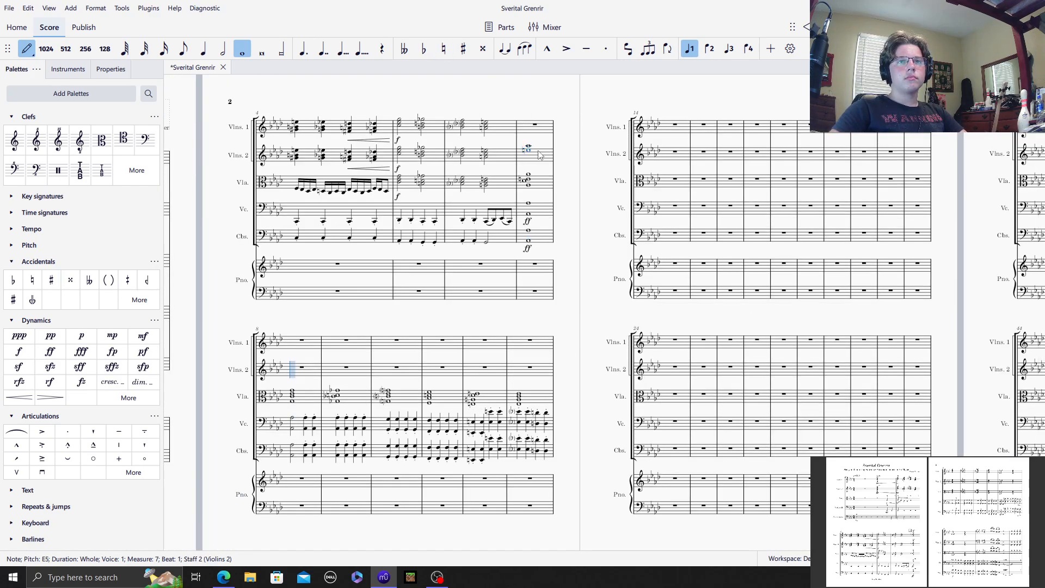
click(538, 153)
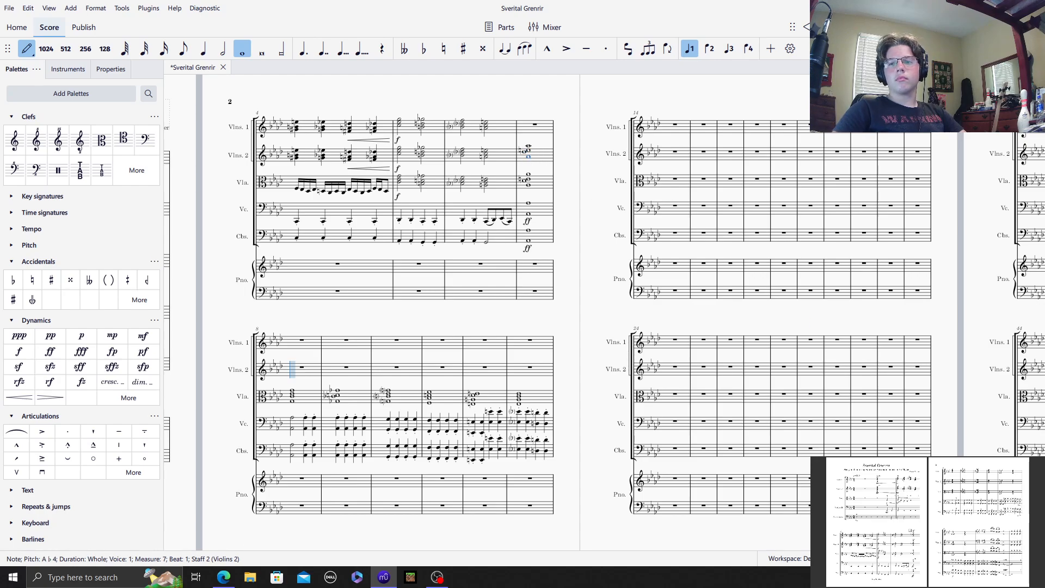
Step: Fill Violins 2 measure 8 with a whole-note chord of G5, E♭5, C5 and G4
scroll(528, 157, up, 4)
scroll(650, 504, down, 13)
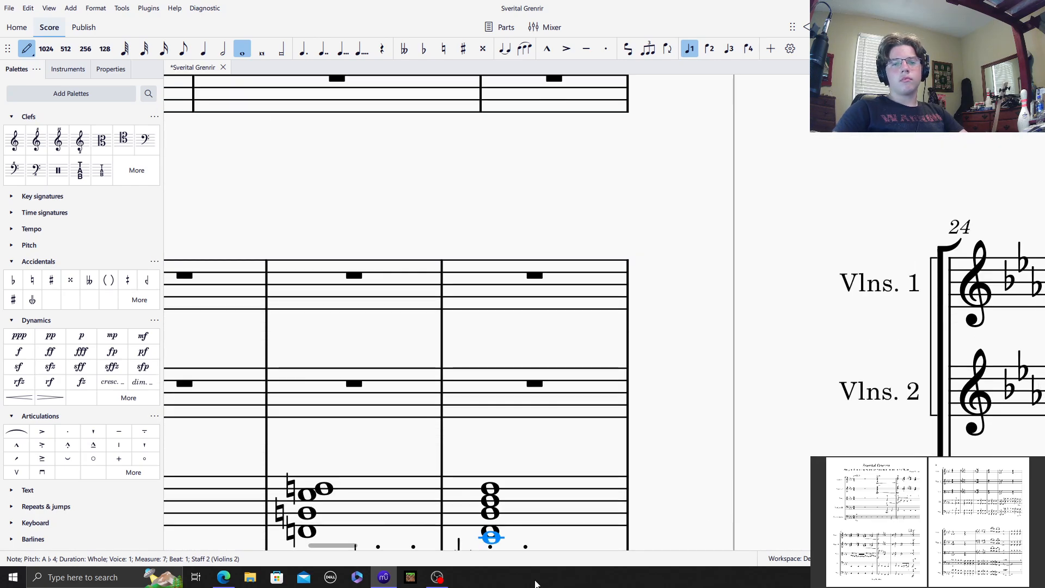
drag(337, 546, 283, 546)
scroll(494, 465, down, 3)
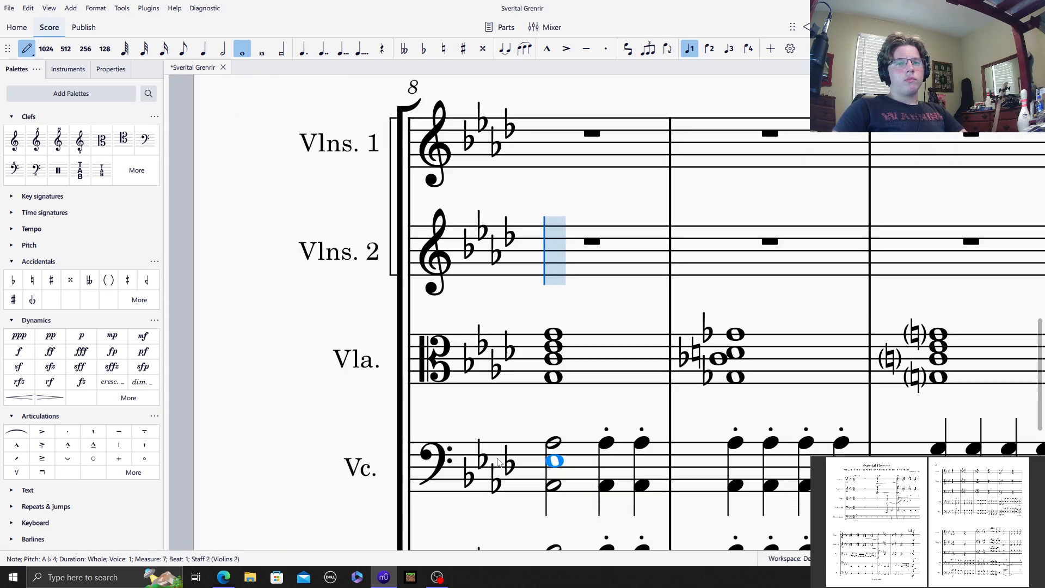
click(581, 220)
shift+click(558, 237)
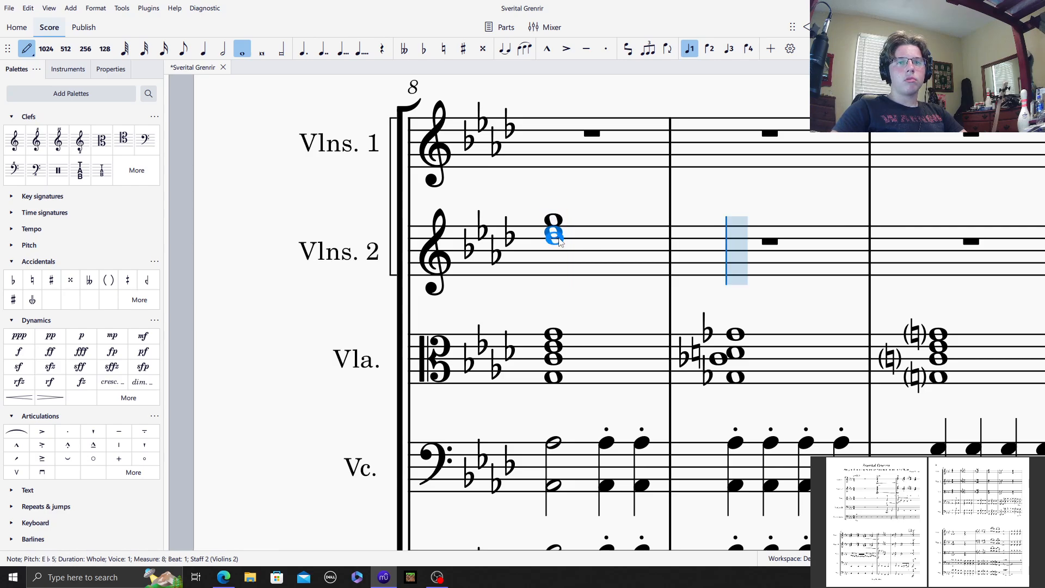
shift+click(561, 250)
shift+click(559, 264)
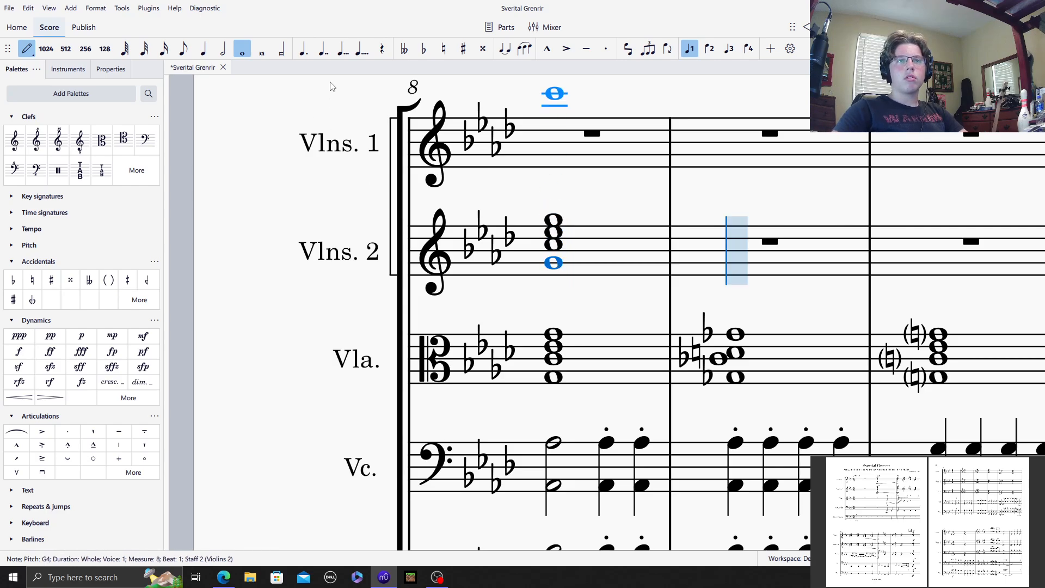
Step: Fill Violins 2 measure 9 with a whole-note chord of G♭5, D♮5, C♭5 and G♭4
click(425, 51)
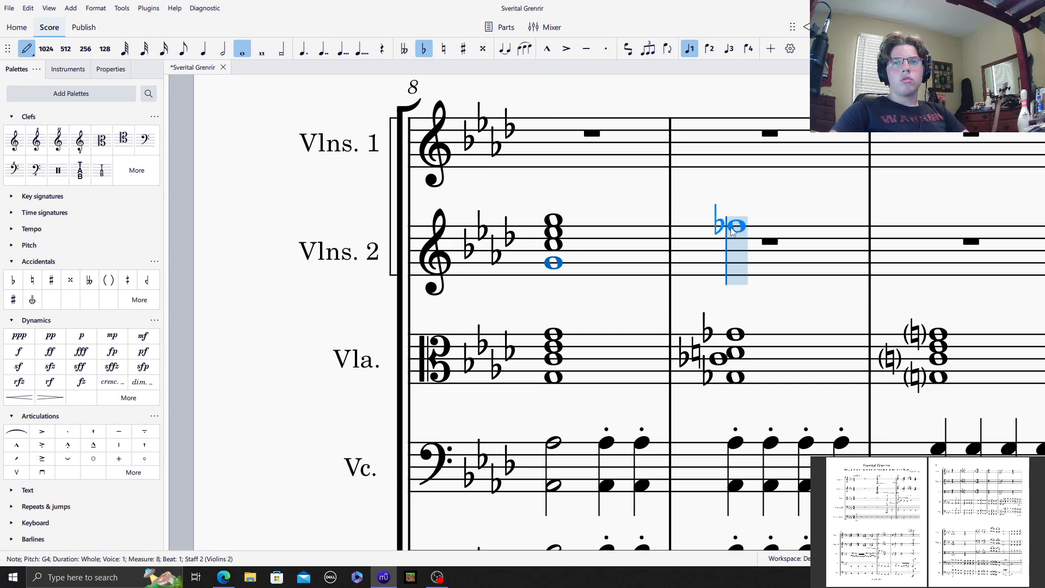
click(735, 221)
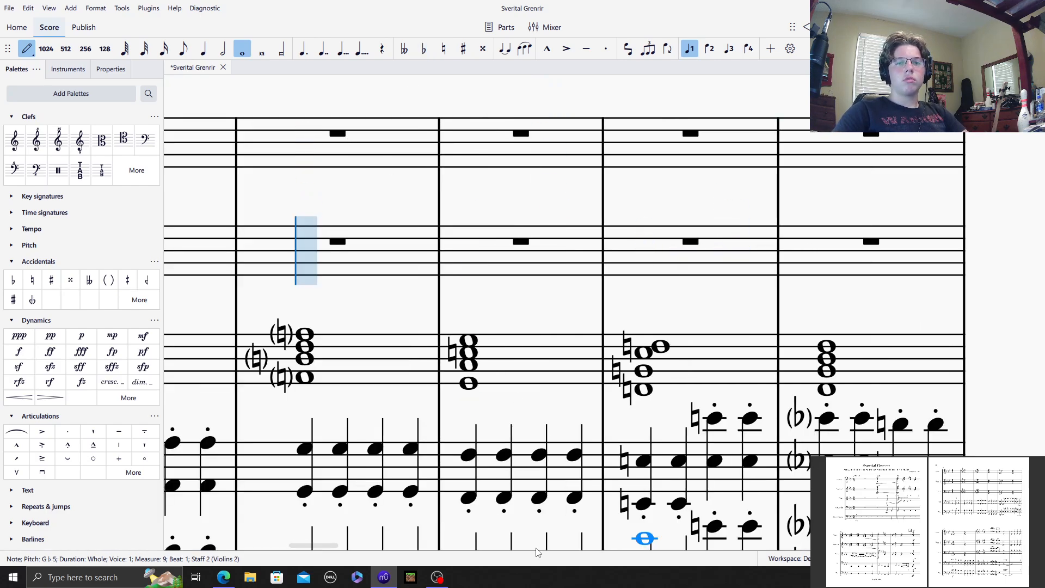
drag(293, 547, 286, 547)
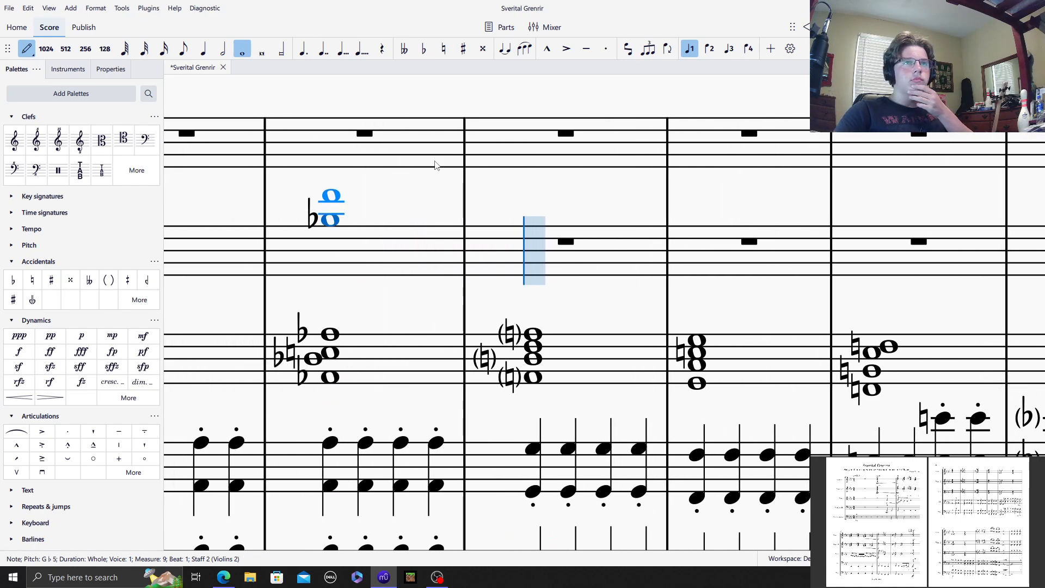
click(445, 50)
click(342, 239)
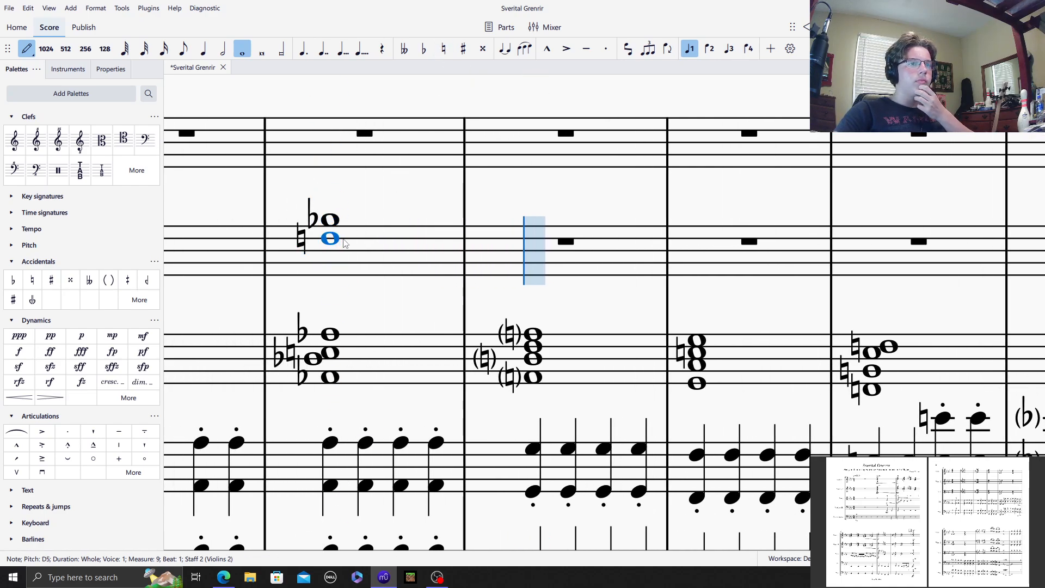
click(423, 49)
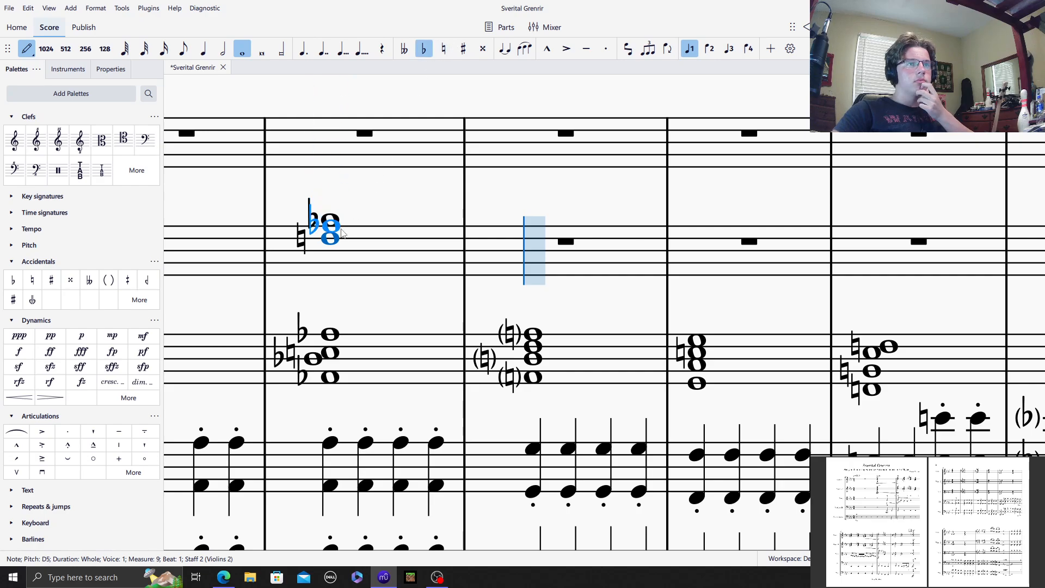
click(336, 246)
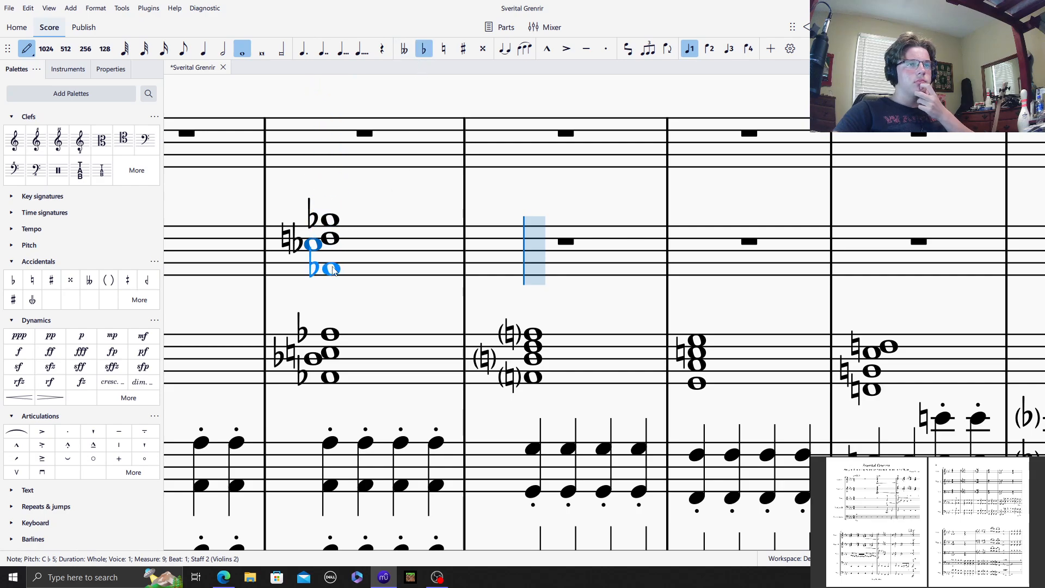
click(333, 266)
Step: Fill Violins 2 measure 10 with a whole-note chord of G♮5, E♭5, C♮5 and G♮4, with natural signs on the Gs and C
click(444, 49)
click(516, 223)
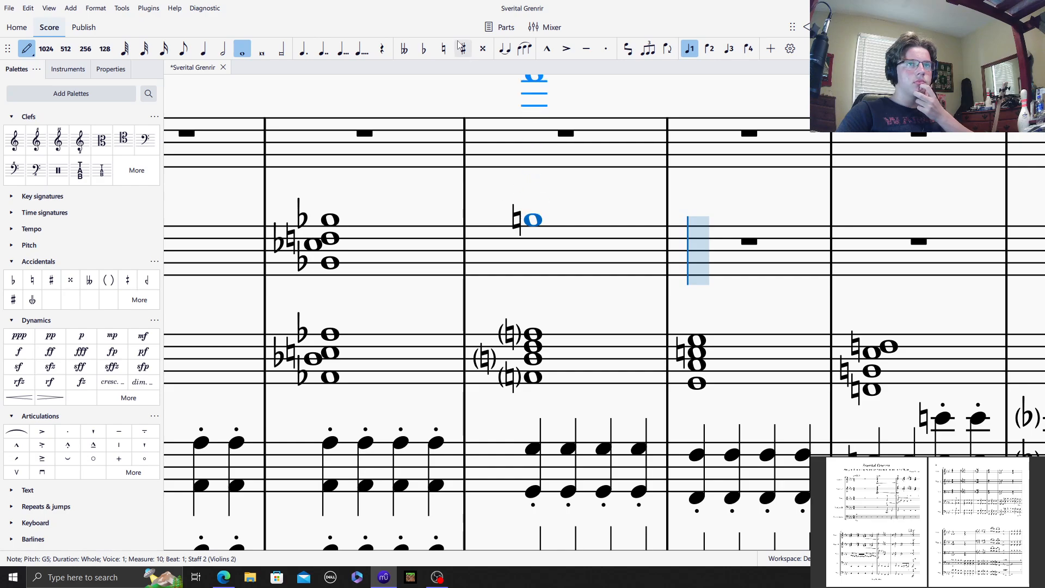
shift+click(533, 240)
click(446, 50)
shift+click(549, 246)
click(443, 49)
shift+click(533, 262)
key(Escape)
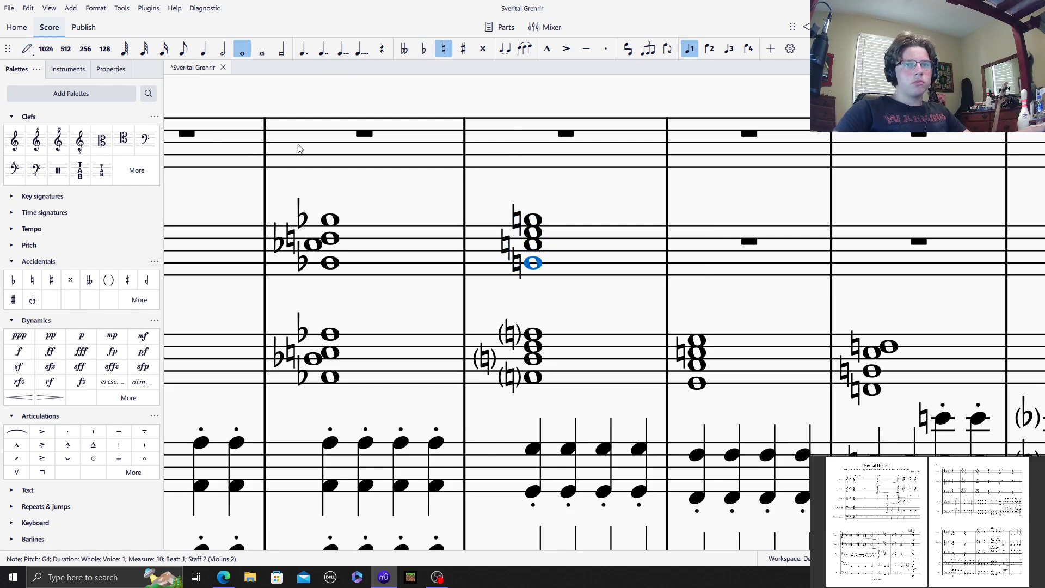
Step: Put the natural signs of the Violins 2 measure 10 chord in parentheses
click(515, 266)
shift+click(514, 223)
click(108, 280)
Step: Fill Violins 2 measure 11 with a whole-note chord of F5, D♮5, B♭4 and F4
click(693, 246)
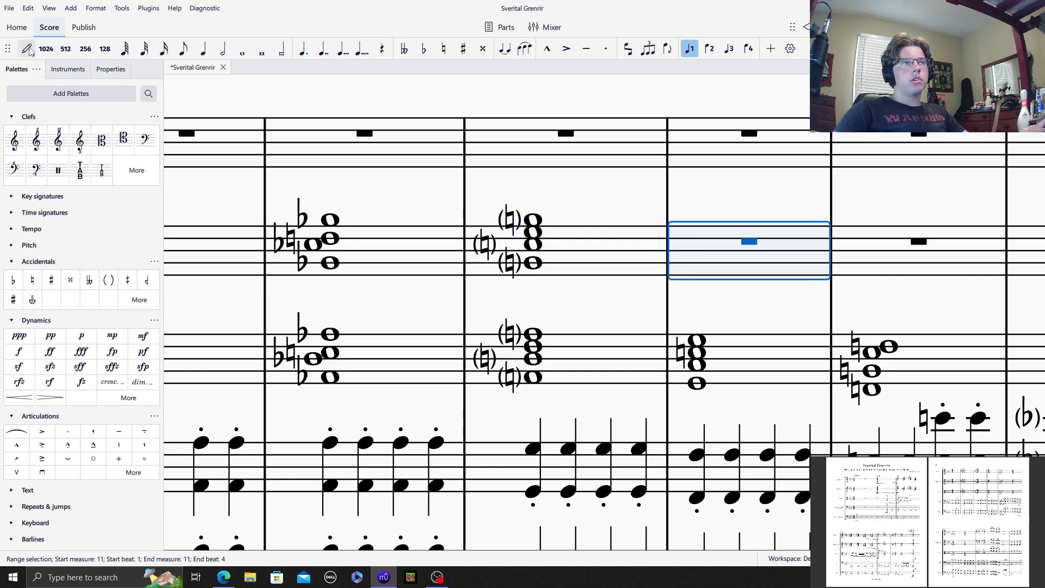
click(27, 49)
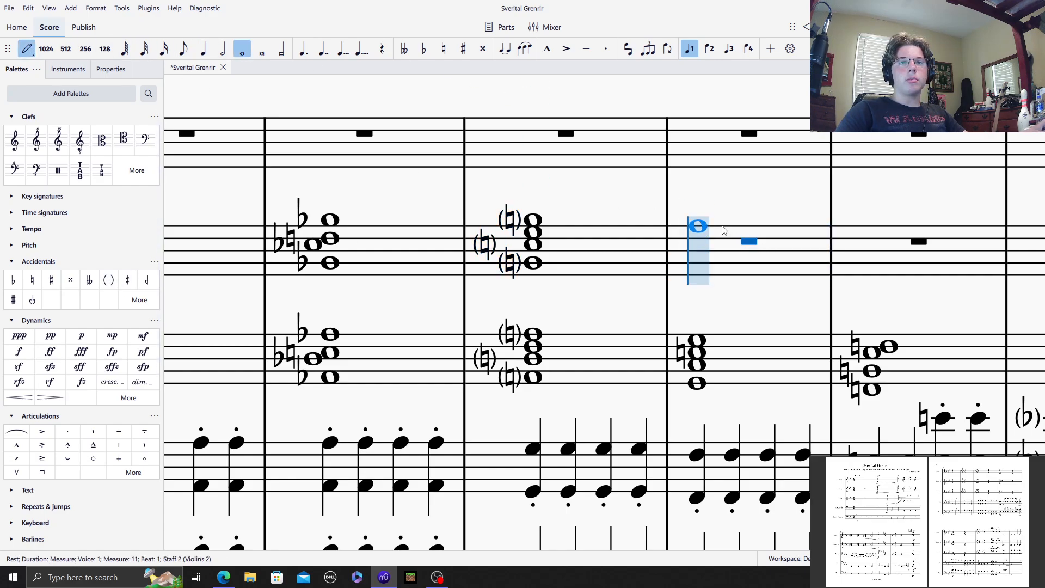
click(702, 229)
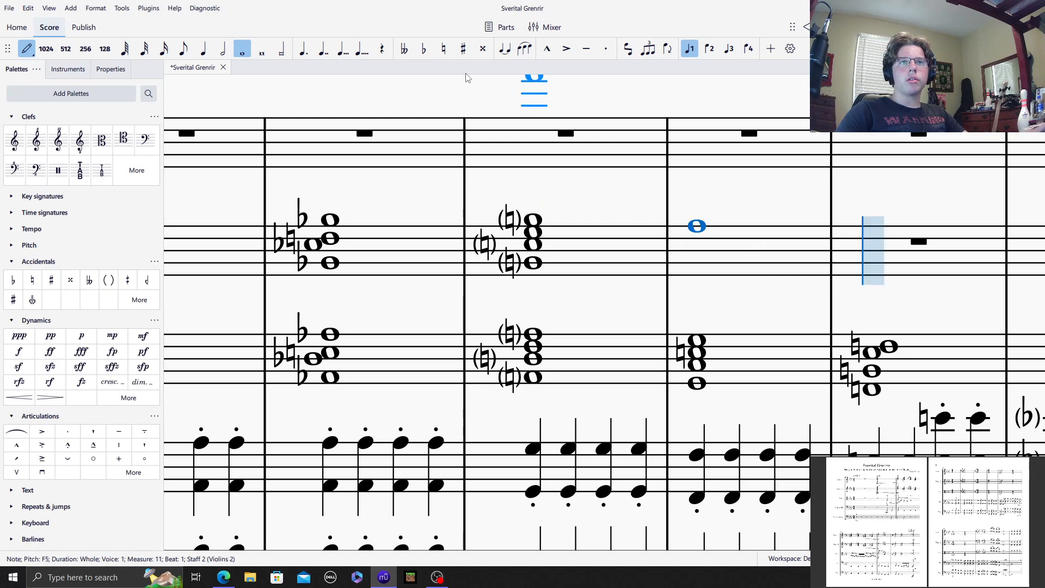
click(442, 51)
shift+click(707, 240)
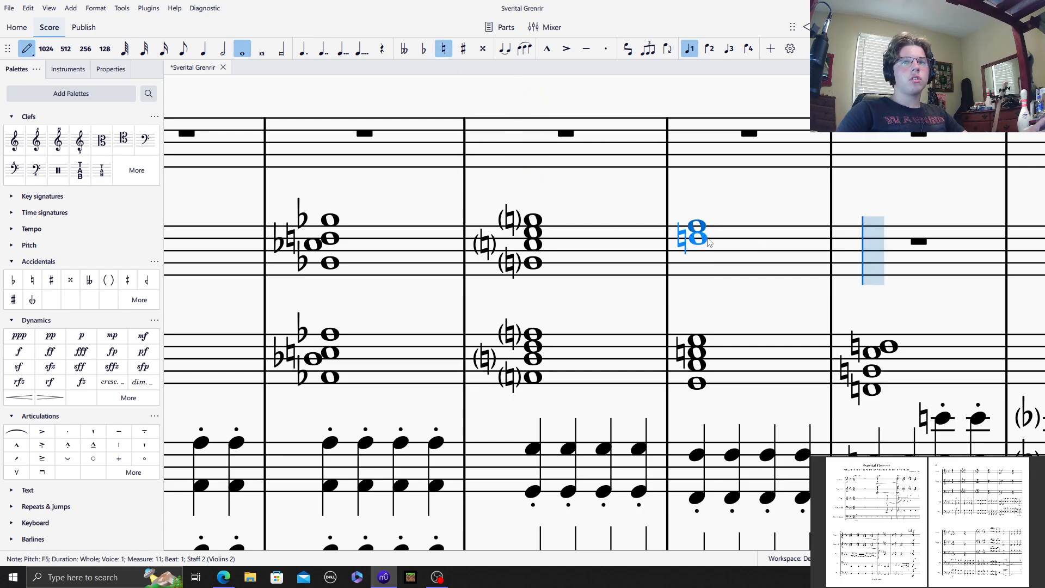
shift+click(708, 246)
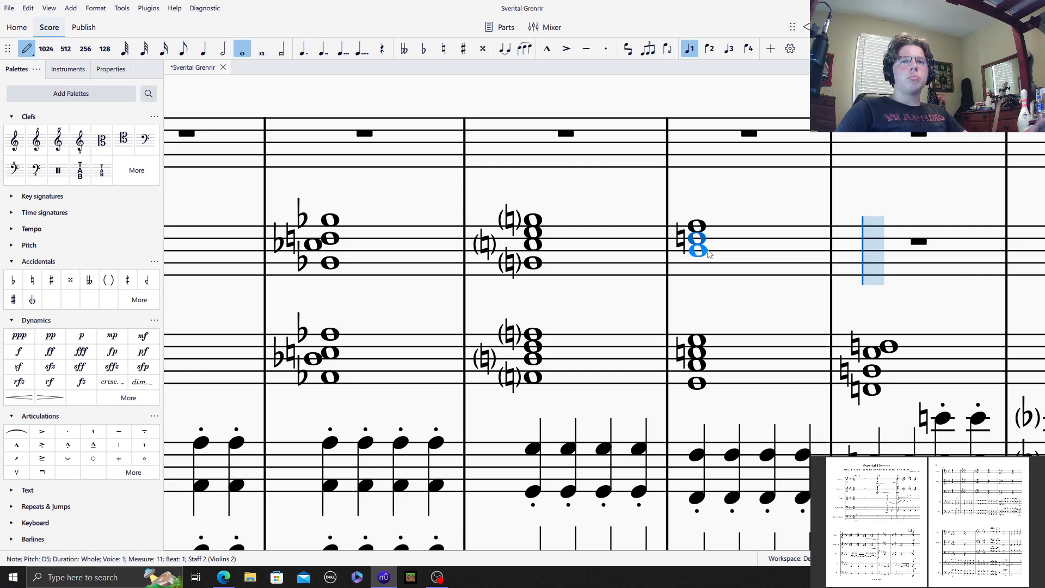
key(shift+b)
shift+click(703, 272)
Step: Fill Violins 2 measure 12 with a whole-note chord of E♮5, D♭5, A♮4 and E♮4
drag(295, 546, 320, 547)
click(444, 49)
click(448, 233)
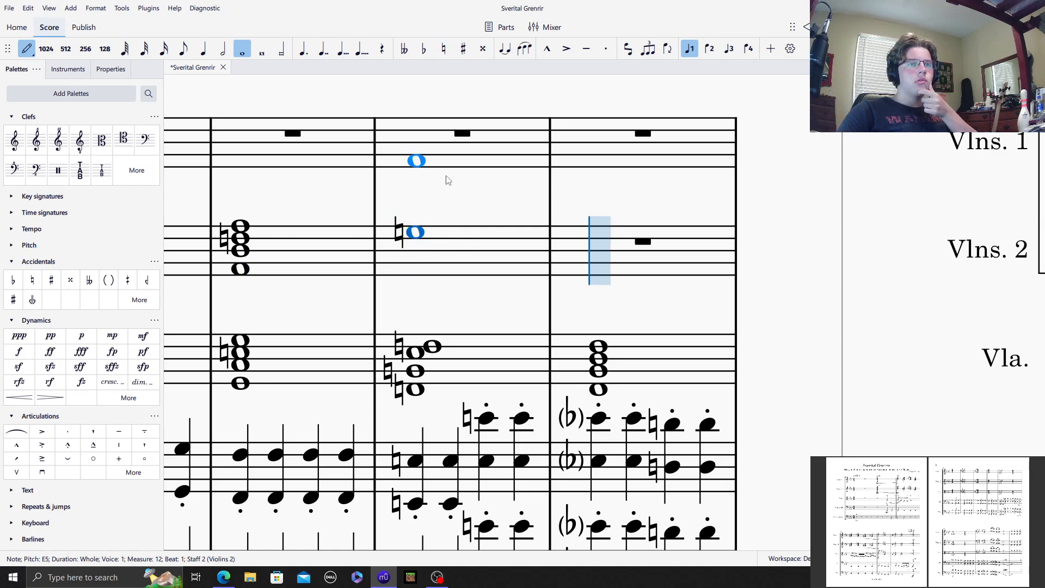
shift+click(444, 241)
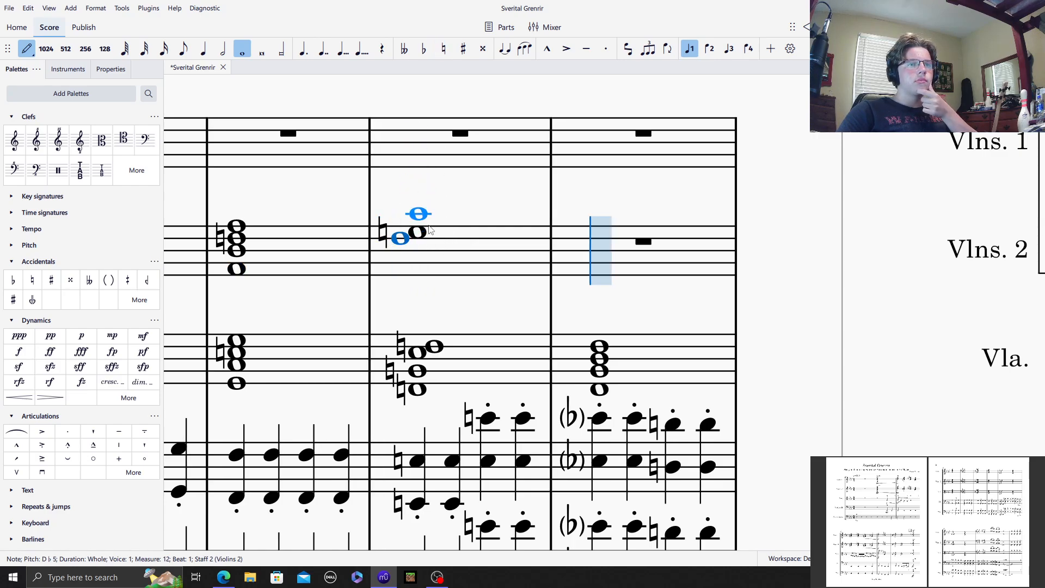
click(444, 49)
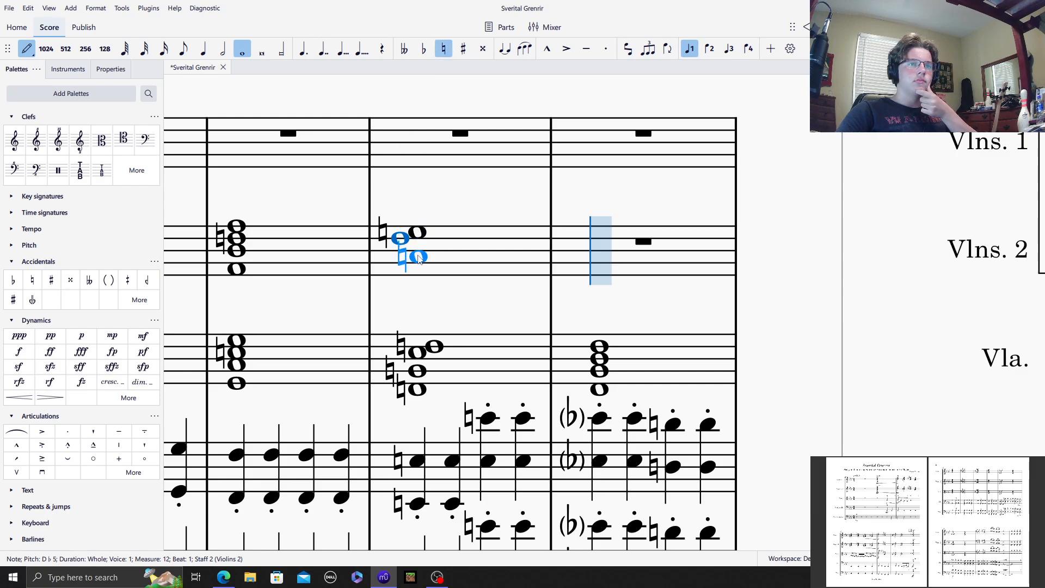
click(418, 257)
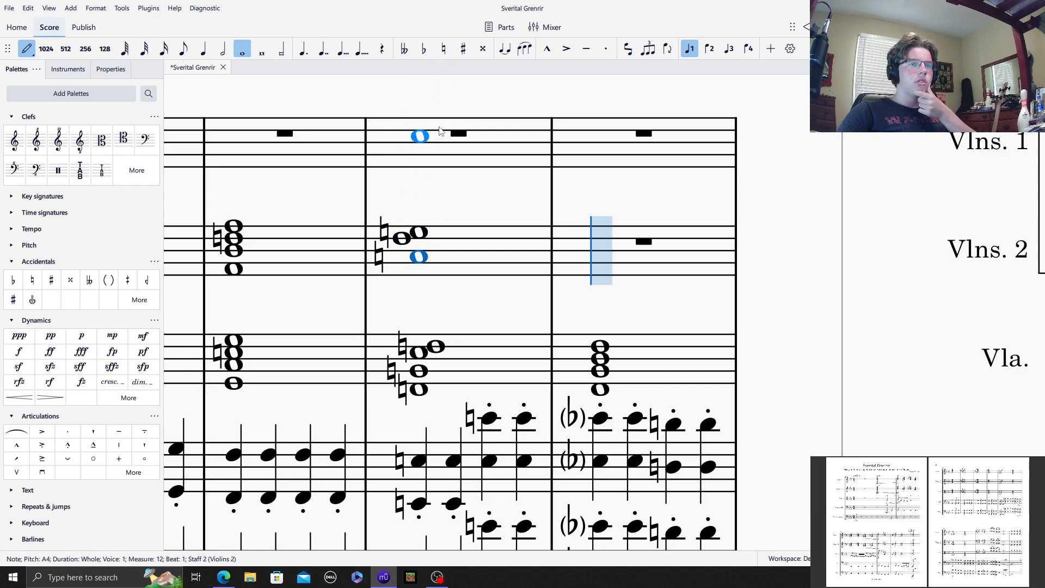
click(444, 49)
shift+click(427, 283)
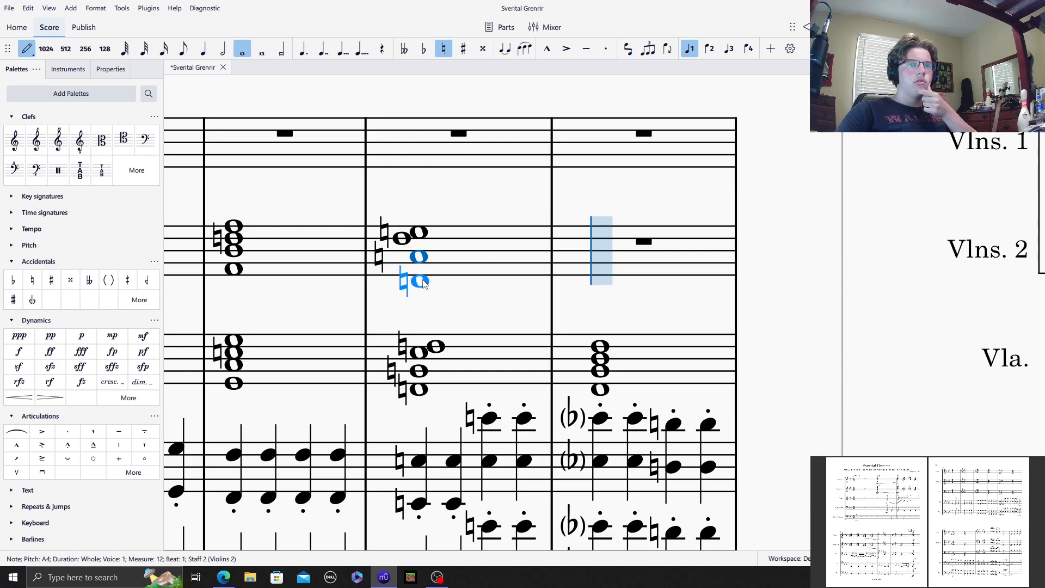
shift+click(423, 280)
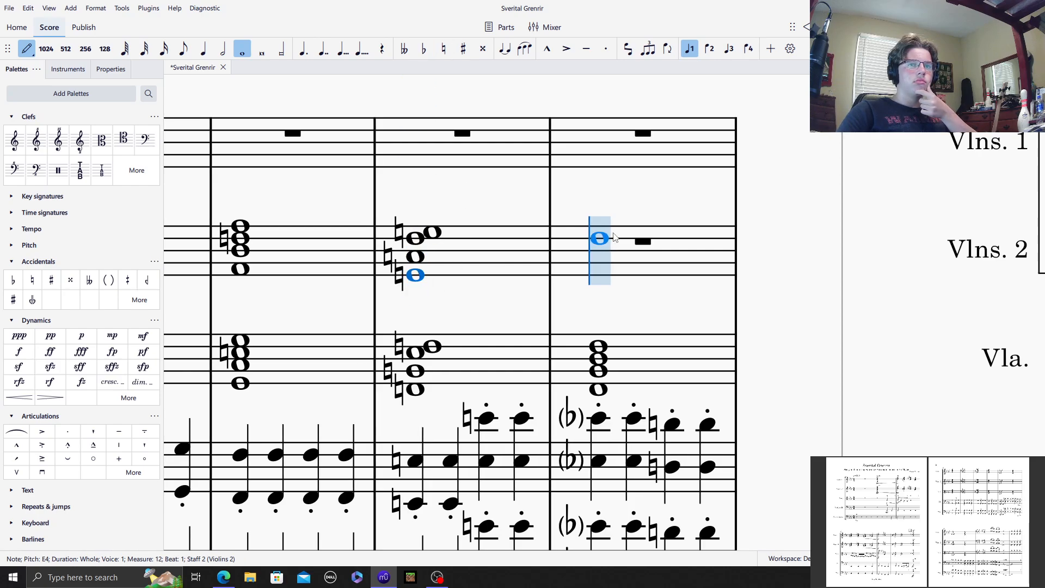
Step: Start the whole-note chord in Violins 2 measure 13 with E♭5 and C5
click(598, 233)
scroll(598, 468, up, 5)
scroll(494, 528, down, 2)
scroll(425, 477, left, 10)
scroll(425, 477, down, 6)
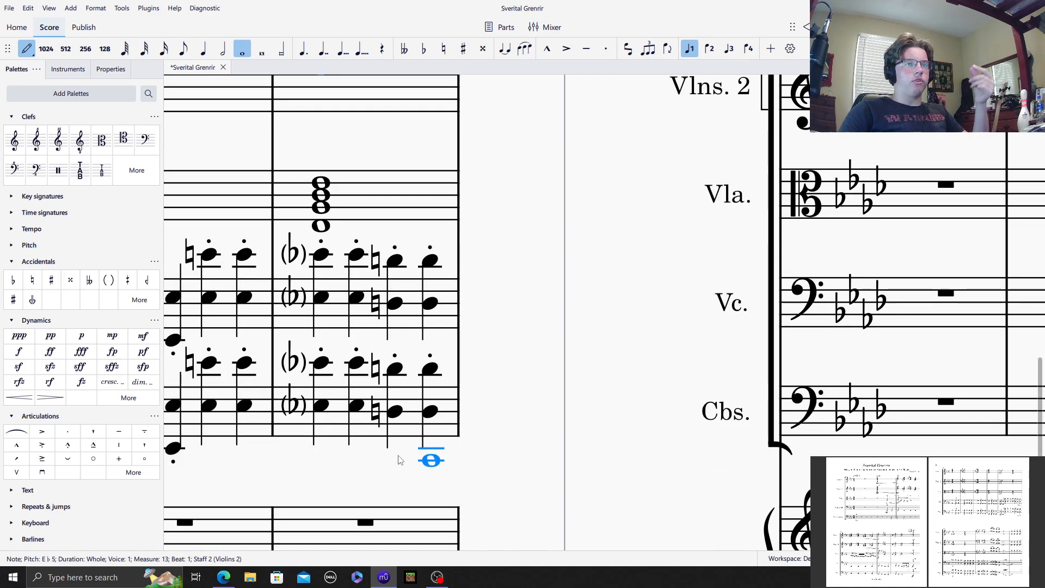
scroll(408, 460, up, 3)
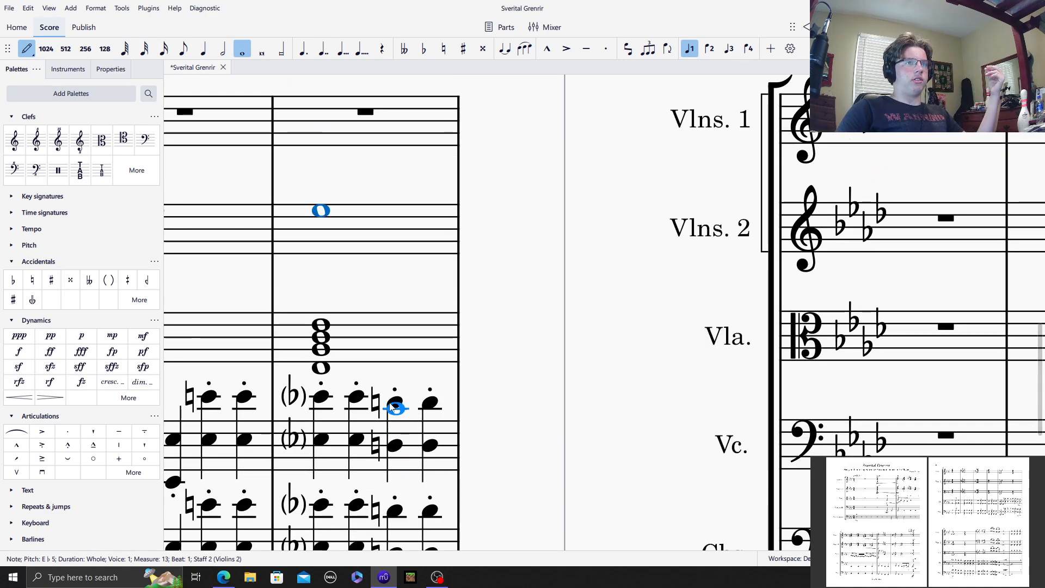
click(334, 224)
click(522, 540)
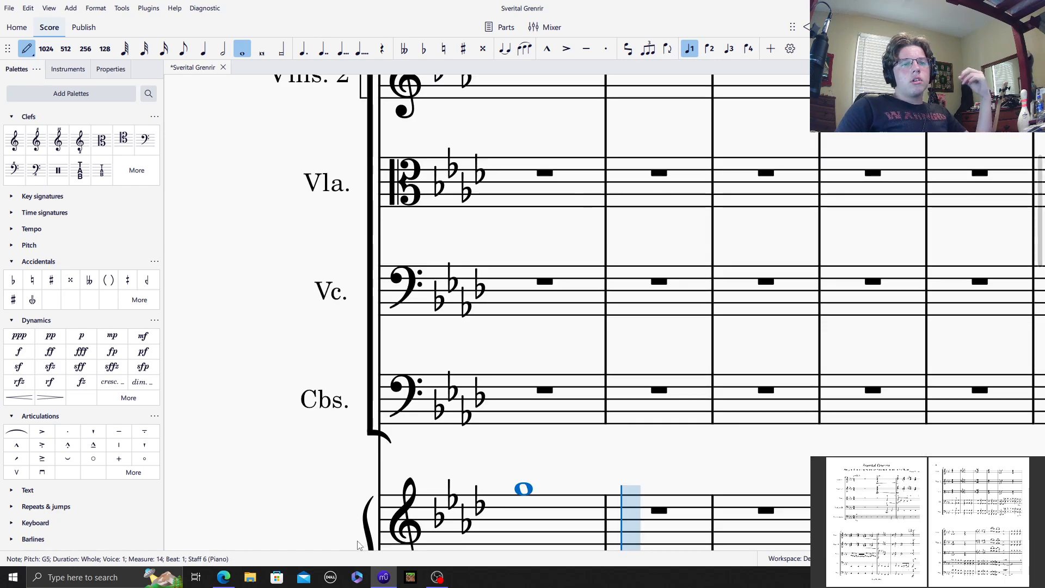
key(ctrl+z)
Step: Add A♭4 and E♭4 to the whole-note chord in Violins 2 measure 13
drag(364, 545, 343, 544)
scroll(350, 504, down, 7)
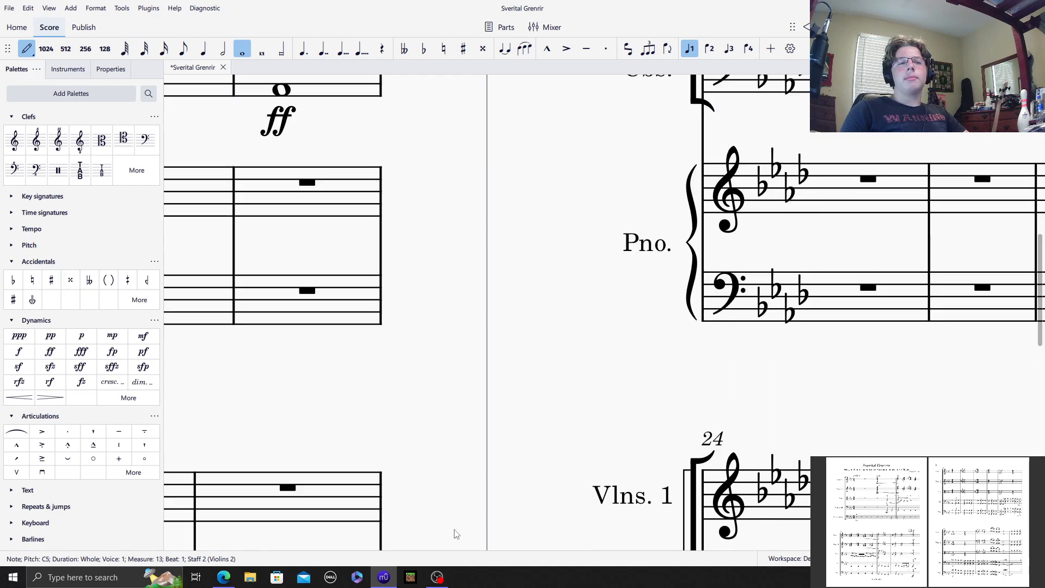
scroll(403, 490, up, 6)
scroll(292, 238, up, 2)
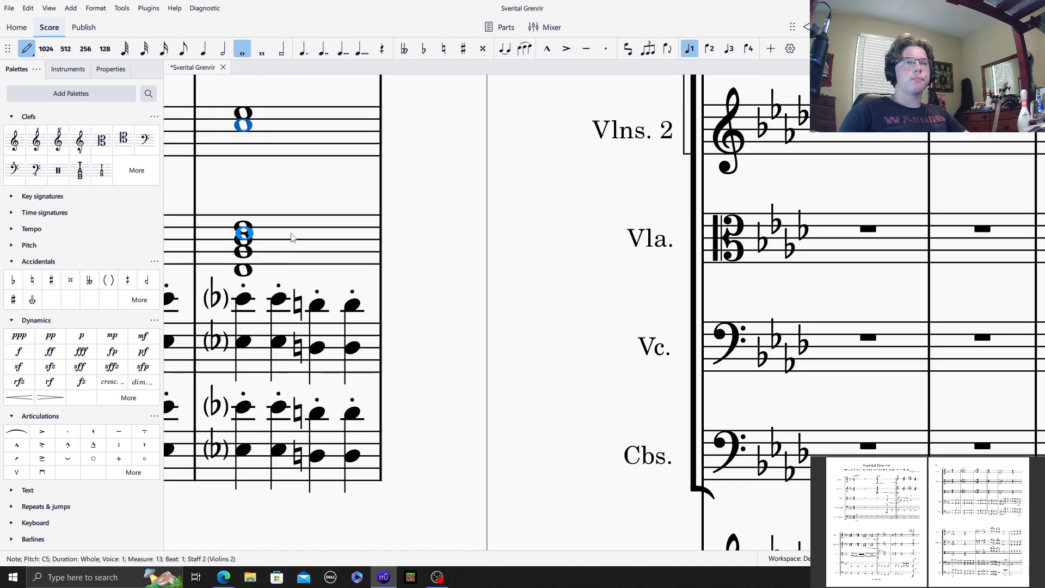
click(245, 143)
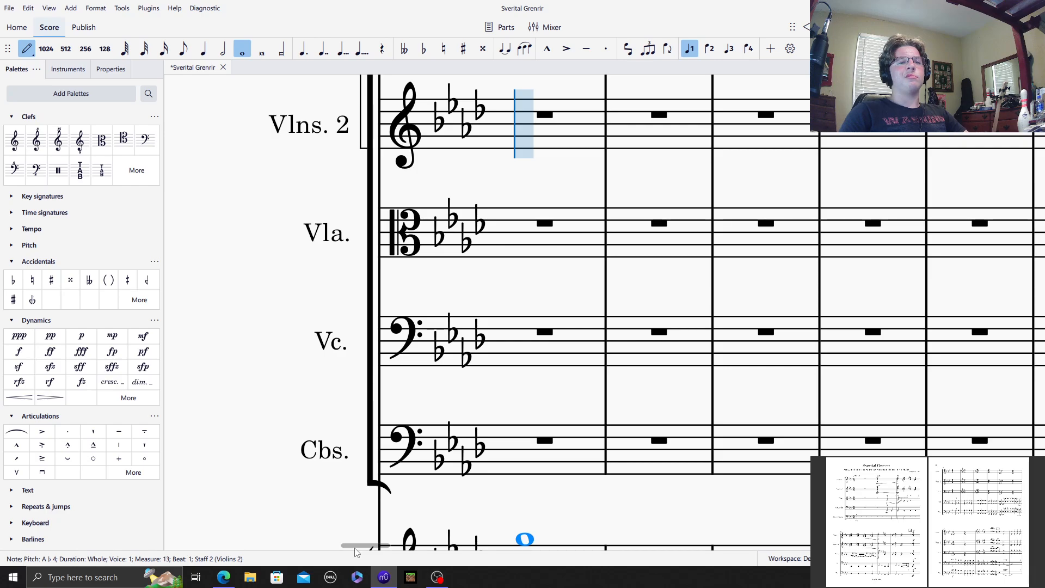
drag(354, 548, 339, 547)
scroll(338, 462, down, 7)
scroll(304, 394, up, 8)
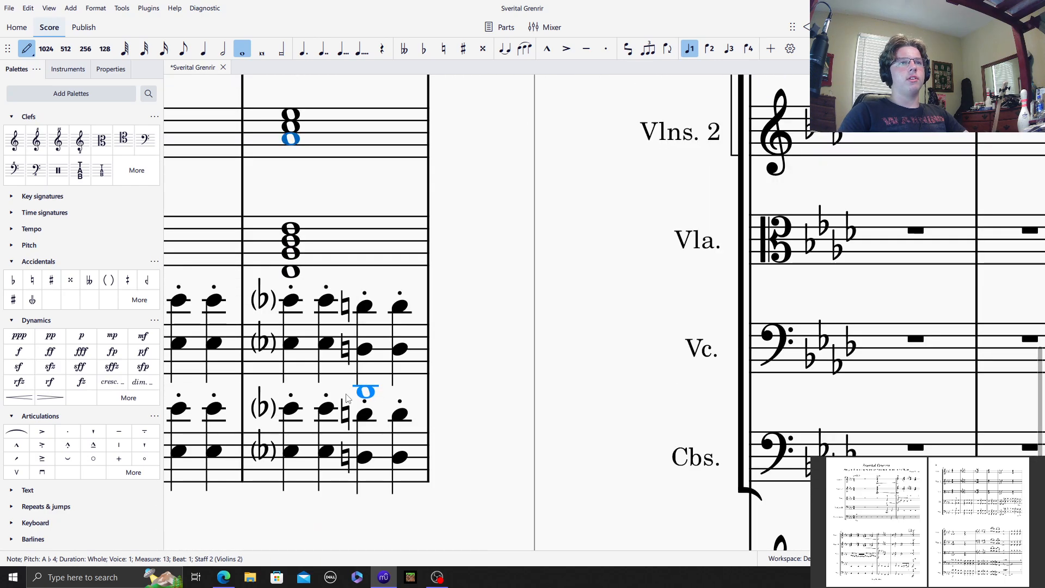
click(294, 206)
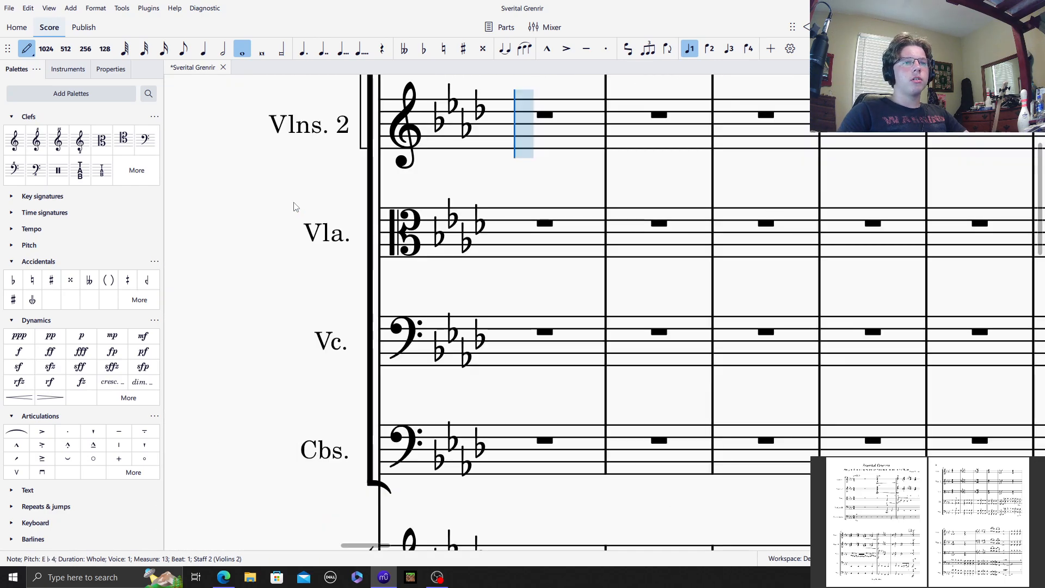
Step: Copy the Violins 2 chords of measures 7 through 13 into Violins 1, starting at measure 7
key(Escape)
key(ctrl+z)
drag(245, 157, 441, 226)
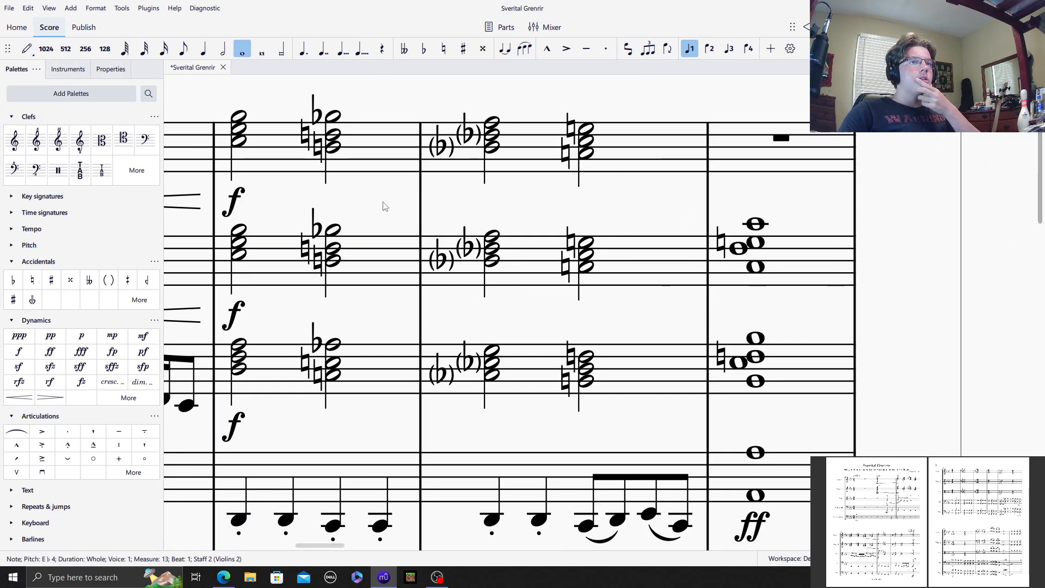
click(774, 266)
scroll(486, 411, down, 1)
scroll(486, 411, down, 15)
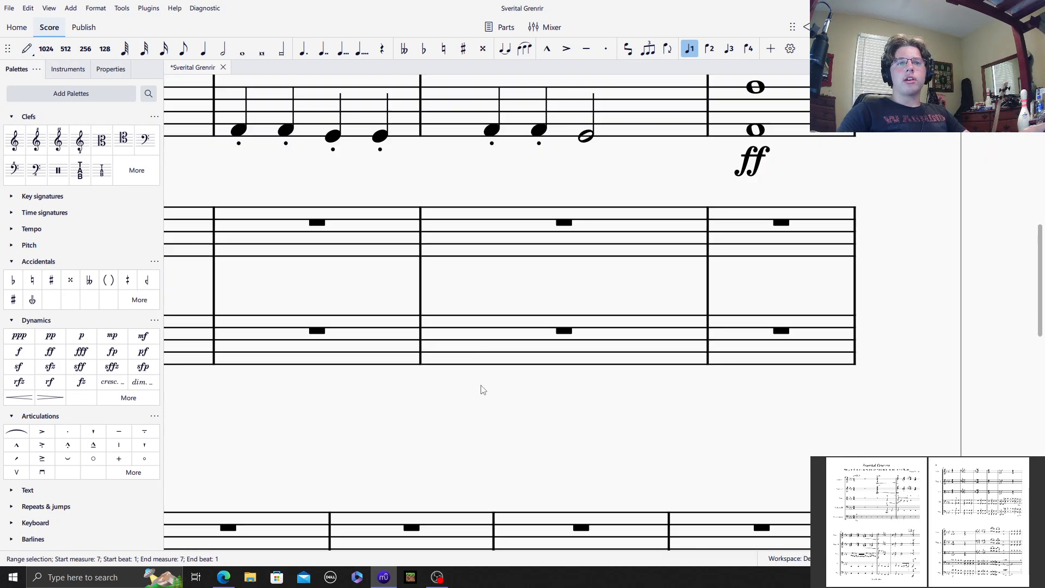
shift+click(738, 313)
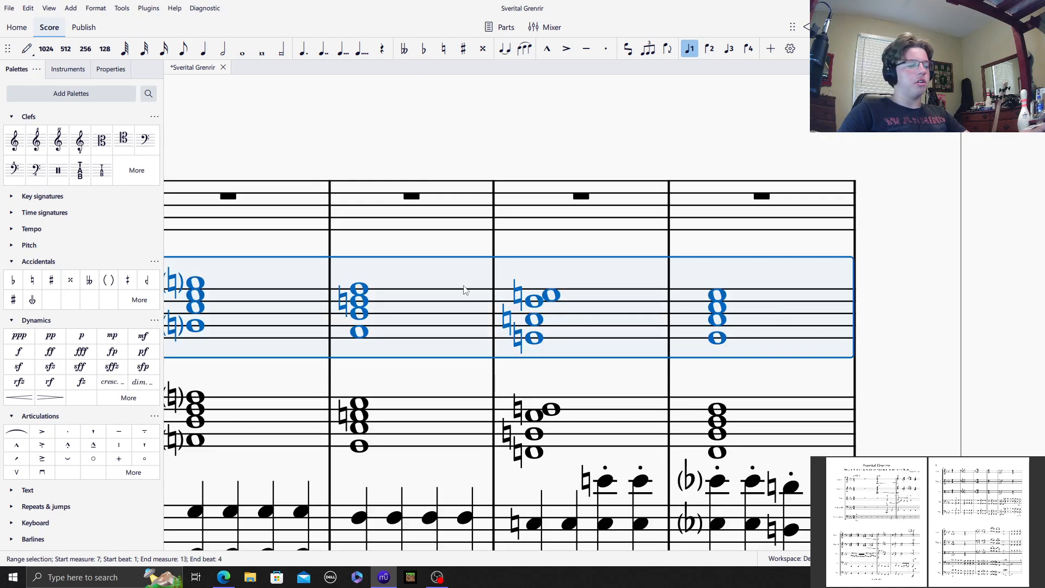
scroll(461, 287, up, 15)
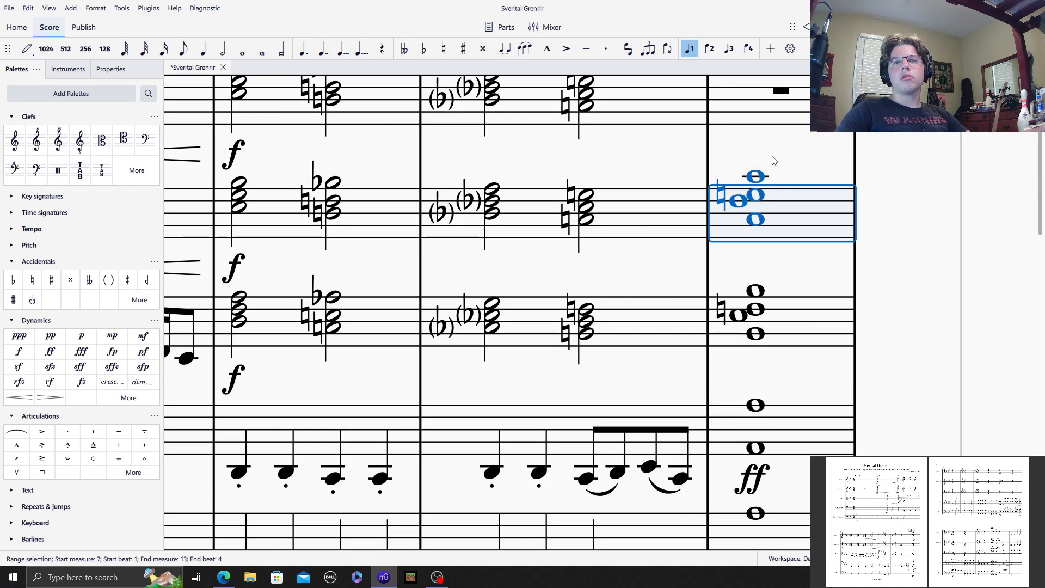
click(762, 106)
key(ctrl+v)
click(650, 166)
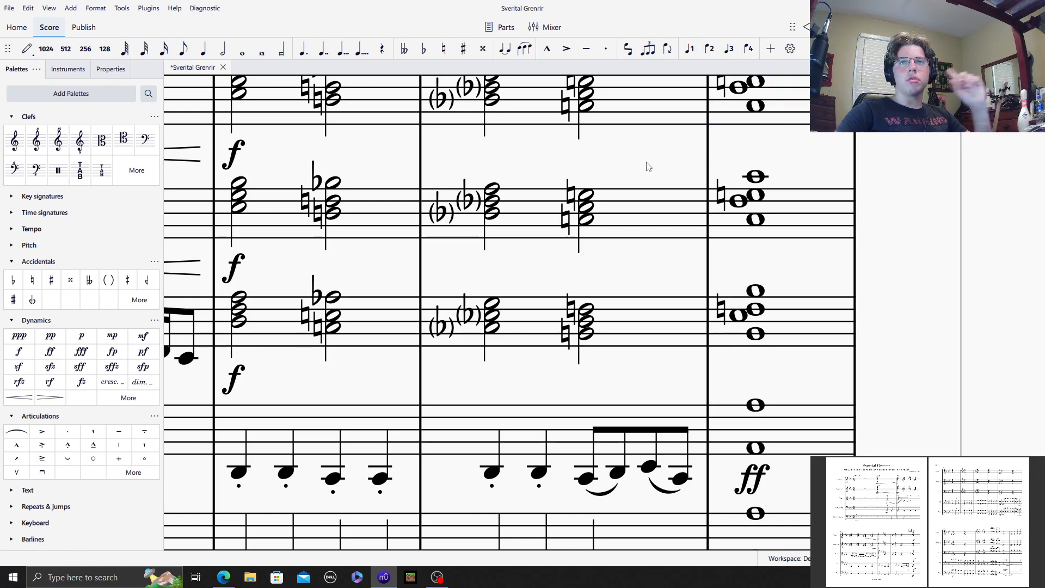
Step: Play back the score through measure 13 to check the doubled violin chords
drag(526, 157, 844, 247)
scroll(844, 247, down, 15)
scroll(545, 140, up, 12)
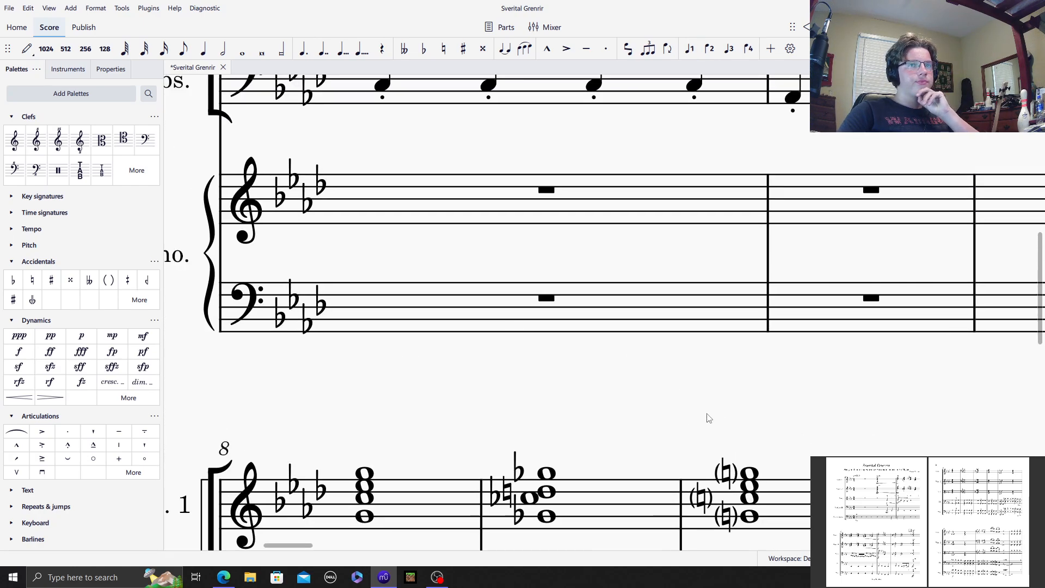
click(429, 375)
click(430, 353)
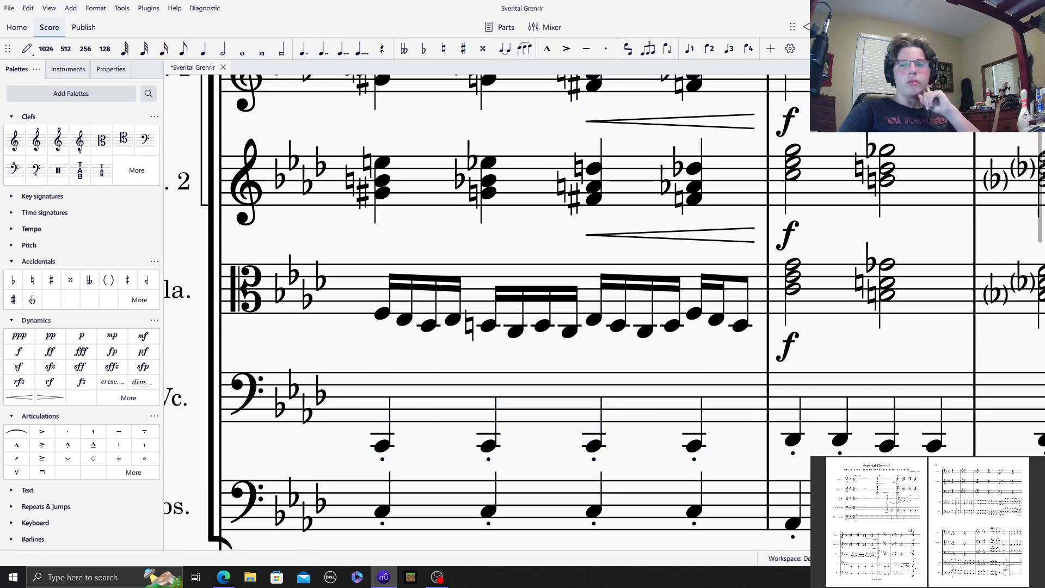
key(ctrl+minus)
key(space)
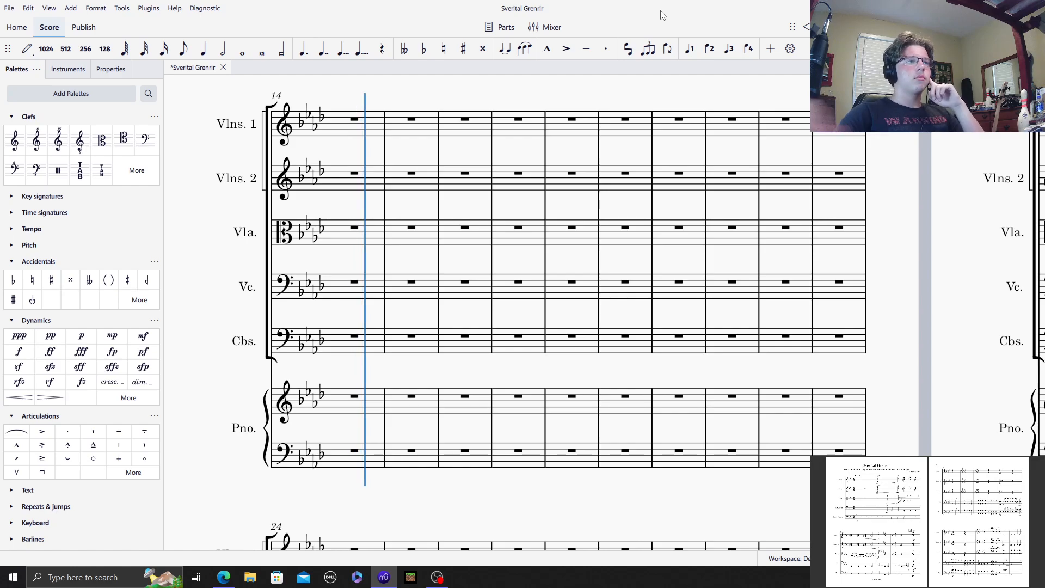
key(space)
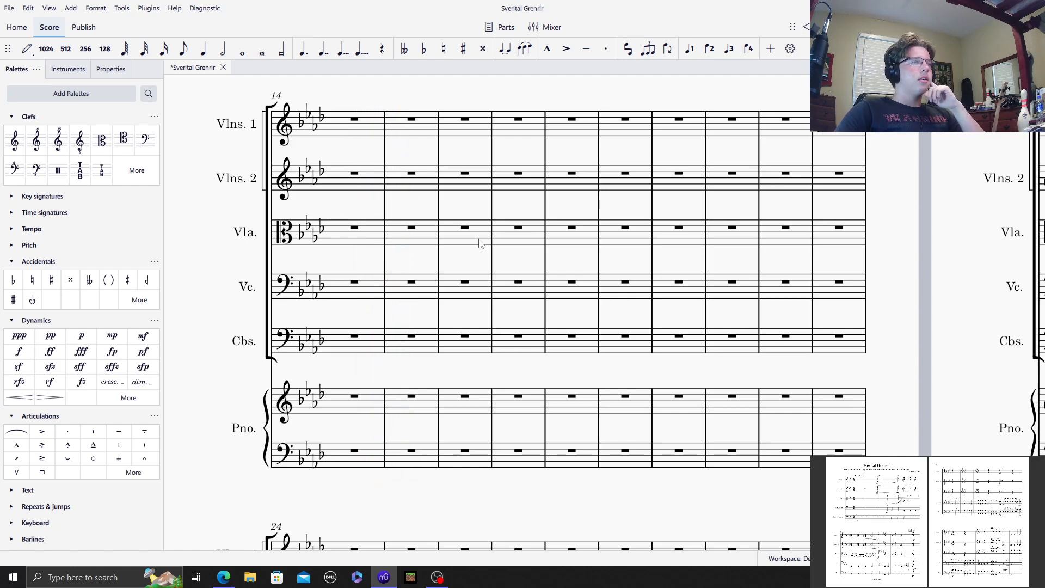
drag(326, 256, 331, 342)
drag(465, 151, 1026, 60)
scroll(683, 214, down, 8)
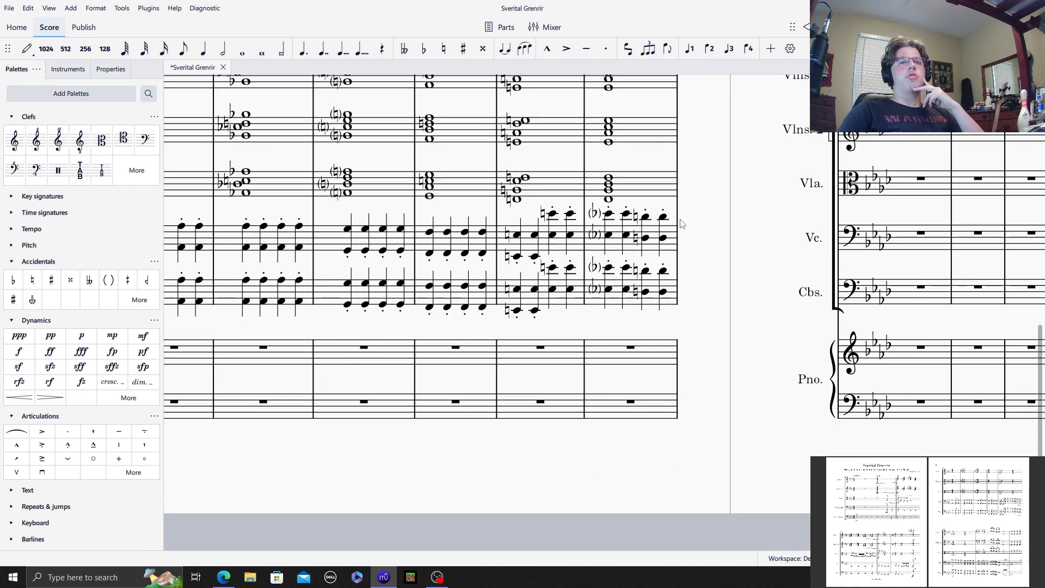
click(646, 217)
shift+click(663, 294)
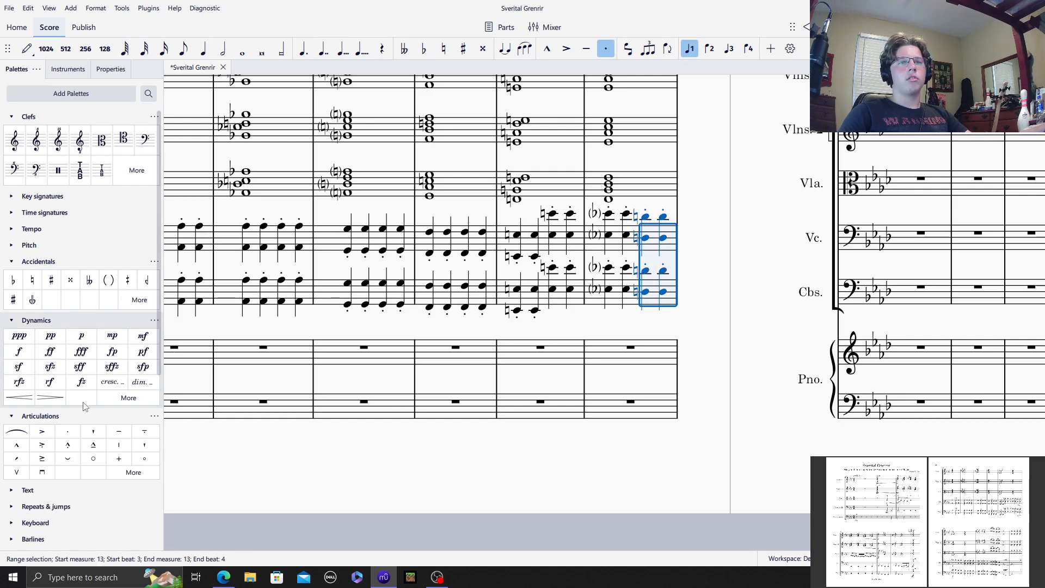
click(718, 200)
drag(718, 201, 92, 248)
Step: Add a forte (f) dynamic to the Violoncellos and Contrabasses at the start of measure 14
scroll(340, 345, down, 4)
scroll(306, 342, up, 4)
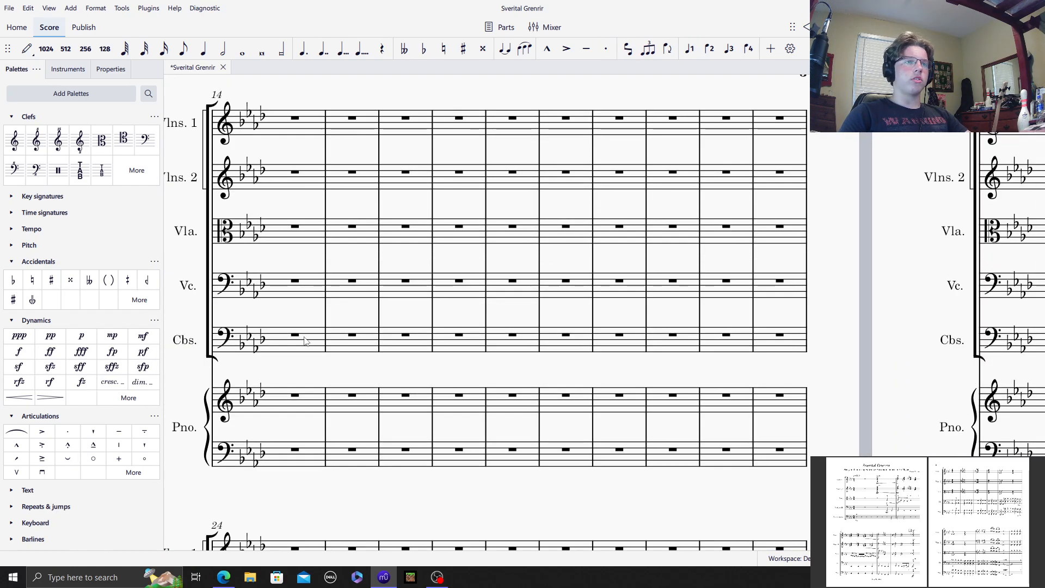
click(286, 285)
shift+click(302, 339)
click(30, 352)
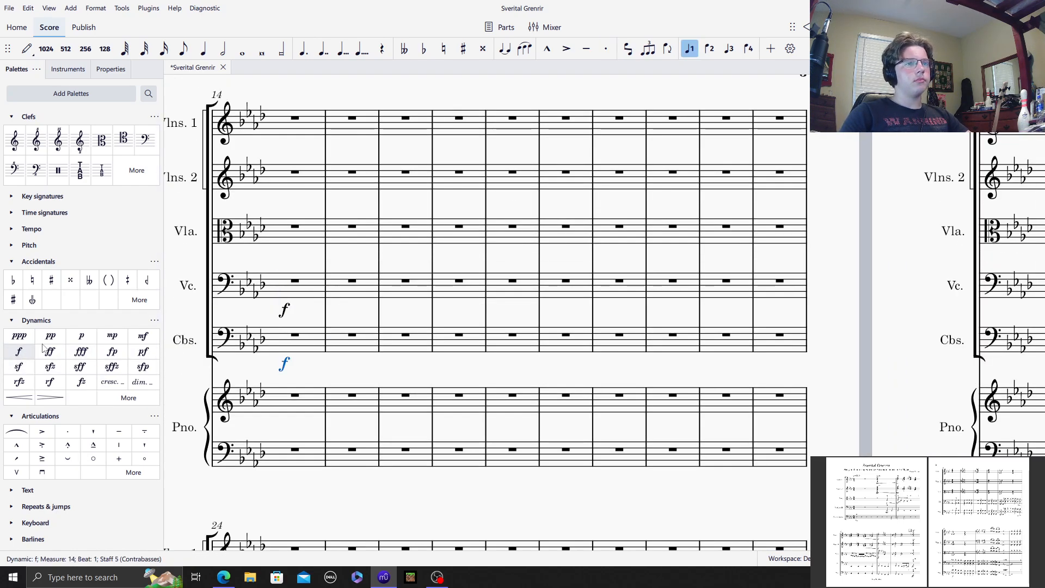
Step: Enter staccato quarter notes D♭3, D♭3, C3 and C3 in Contrabasses measure 14
click(308, 346)
scroll(713, 407, up, 1)
scroll(710, 414, down, 2)
key(ctrl+equal)
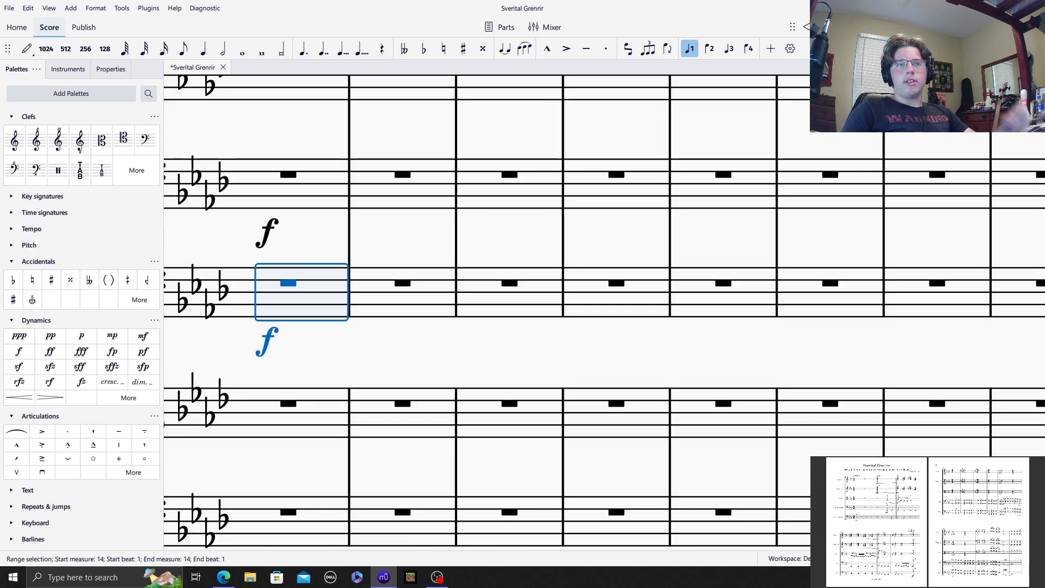
drag(326, 238, 517, 234)
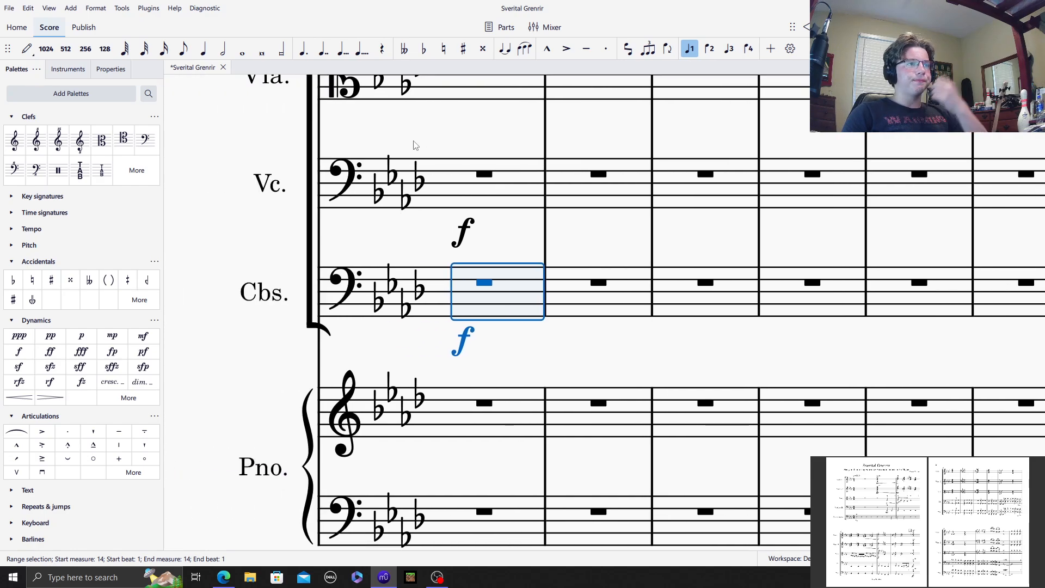
click(26, 49)
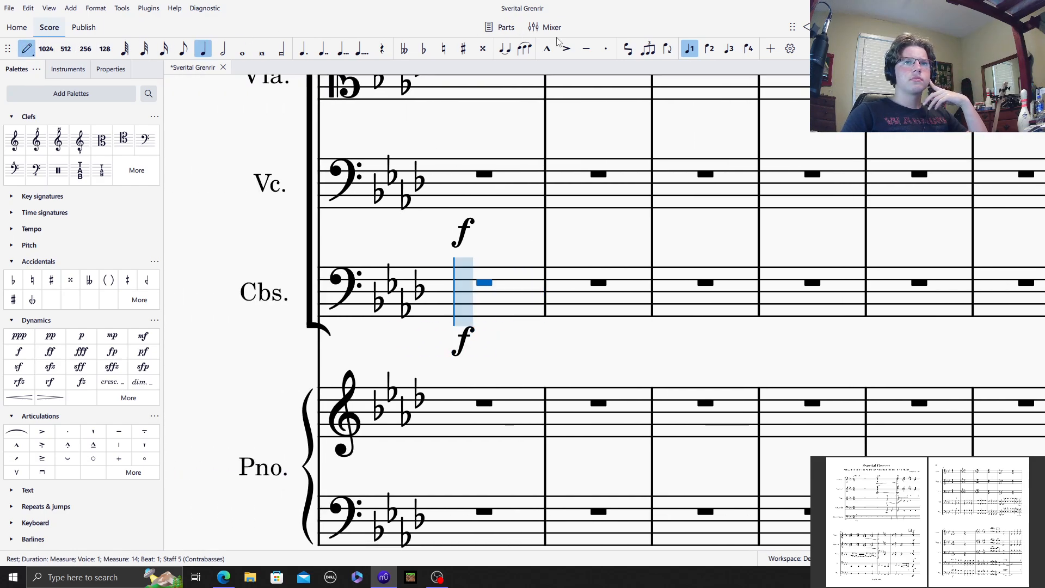
click(605, 49)
click(424, 49)
click(465, 292)
click(468, 291)
click(502, 293)
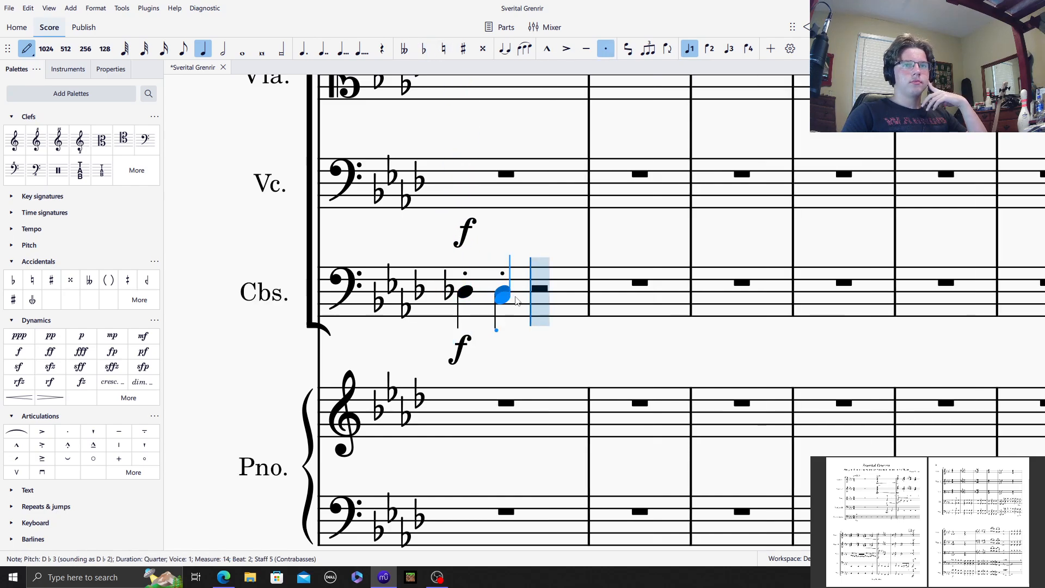
click(538, 299)
click(571, 298)
Step: Enter staccato quarter notes B♮2, B♮2, B♭2 and B♭2 in Contrabasses measure 15
click(444, 49)
click(630, 306)
click(680, 303)
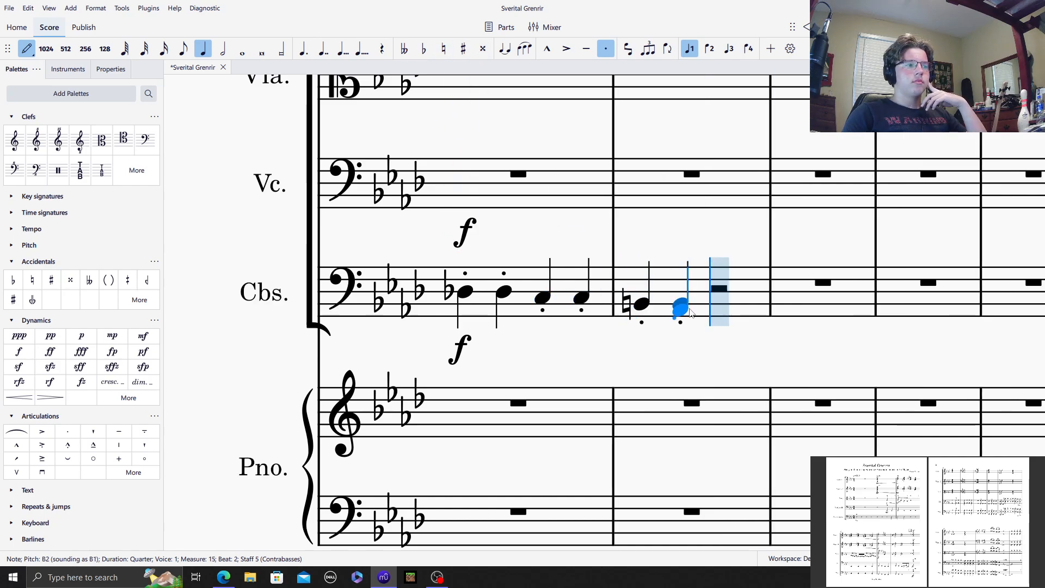
click(424, 49)
click(718, 304)
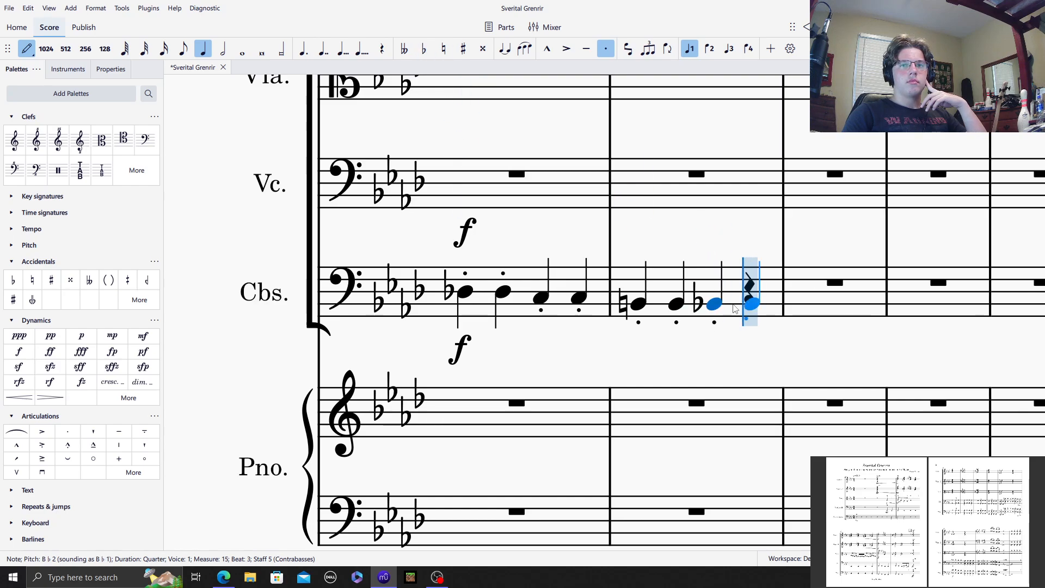
click(740, 304)
Step: Enter staccato quarter notes A♮2, A♮2, A♭2 and A♭2 in Contrabasses measure 16
click(444, 49)
click(807, 308)
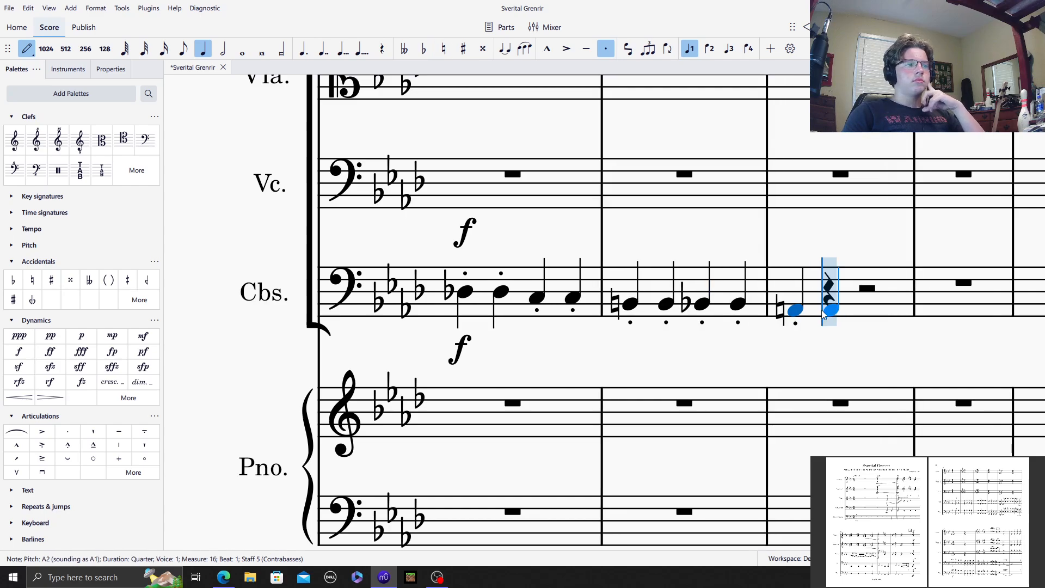
click(825, 311)
click(424, 48)
click(865, 311)
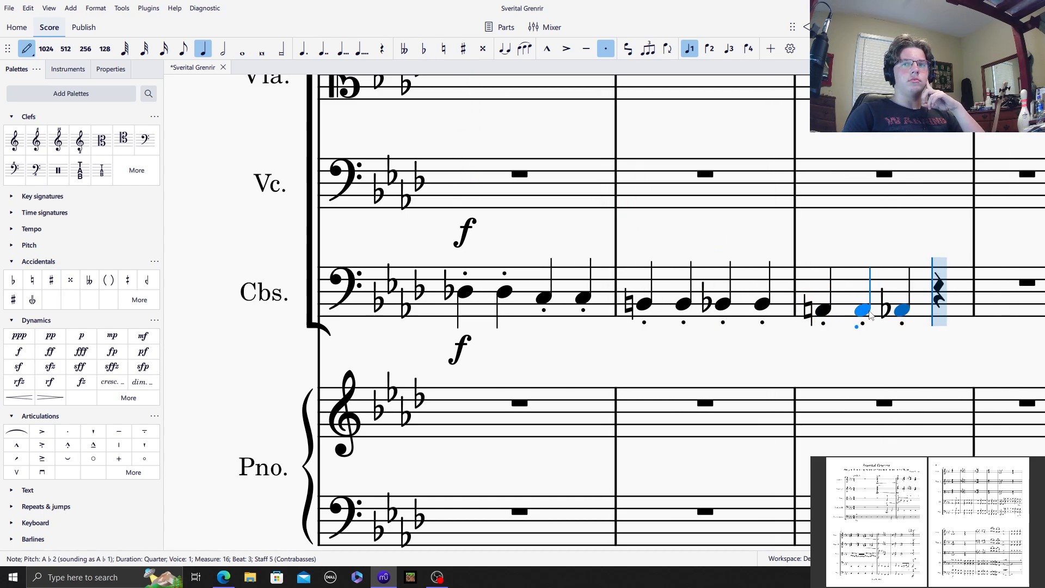
click(936, 310)
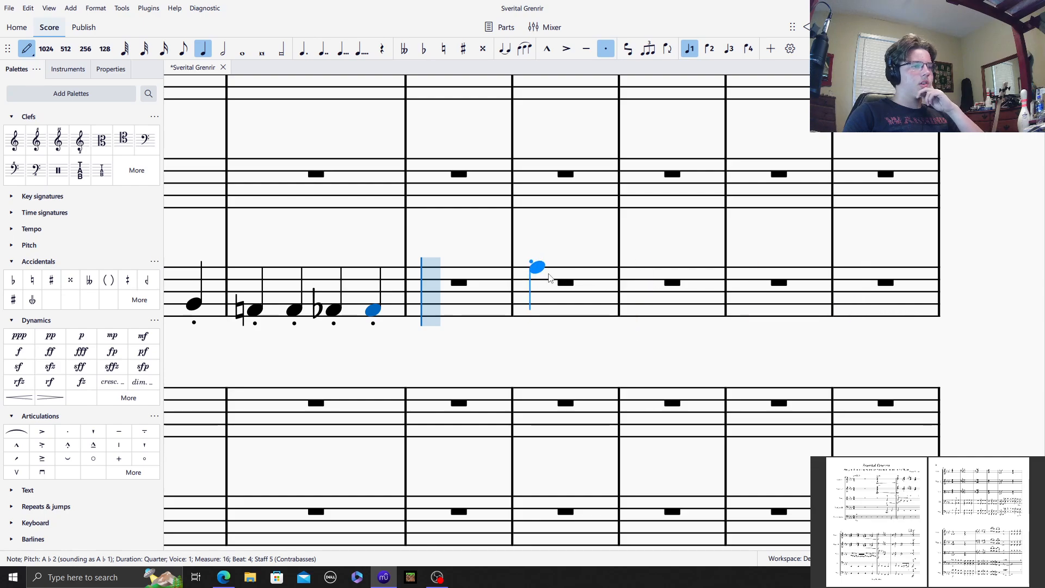
Step: Enter staccato quarter notes G2, G♭2 and F♭2 on the first three beats of Contrabasses measure 17
click(411, 318)
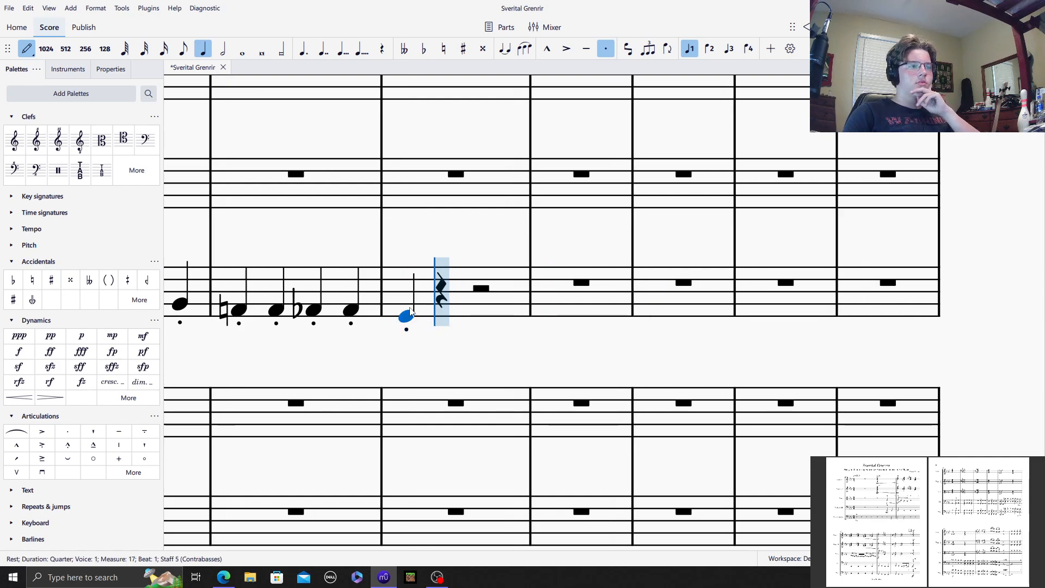
click(423, 49)
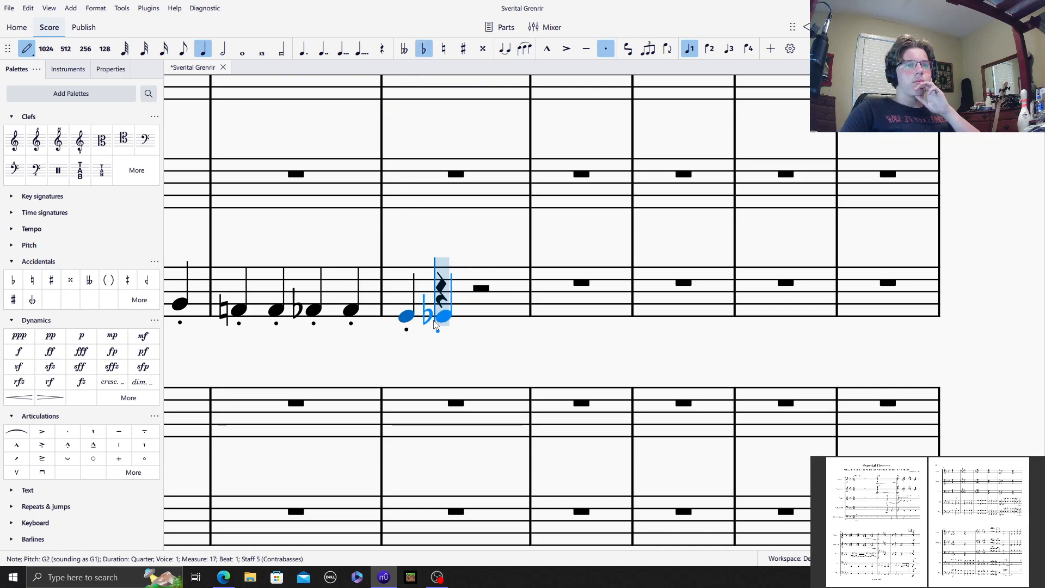
click(443, 316)
click(423, 49)
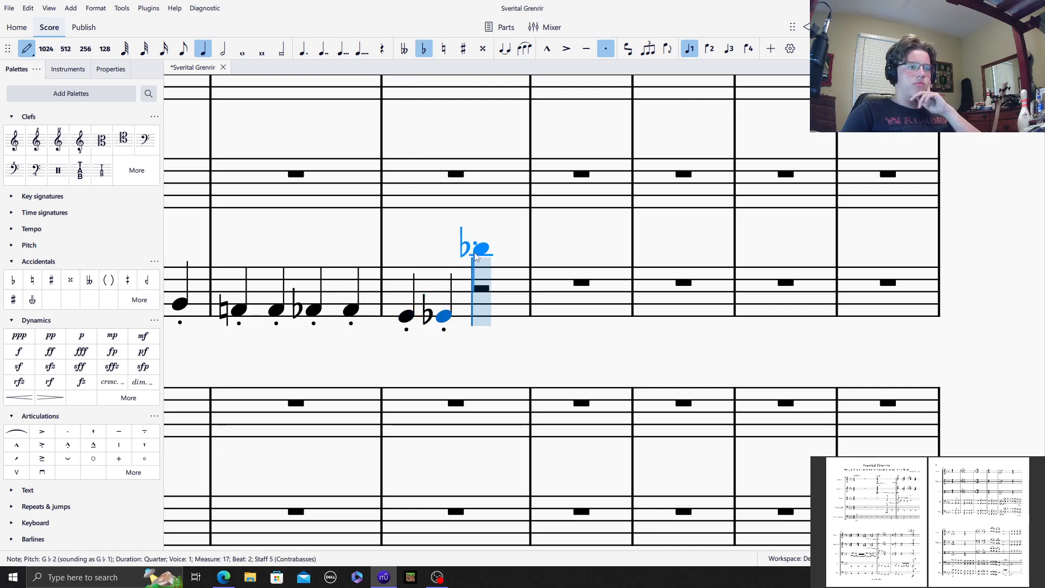
click(481, 321)
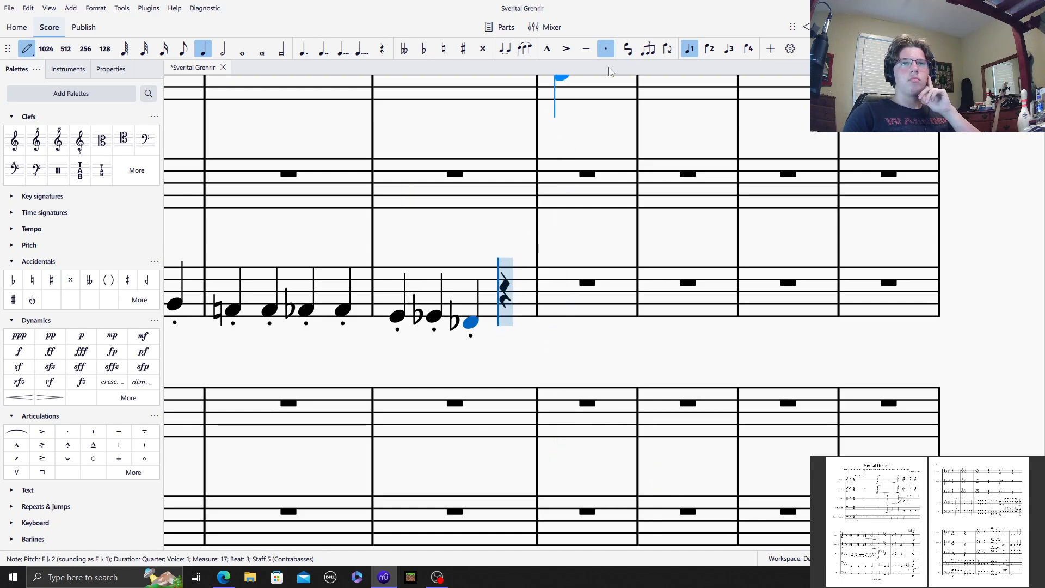
Step: Double the Contrabasses notes of measure 14 an octave higher with D♭4, D♭4, C4 and C4
drag(394, 547, 346, 547)
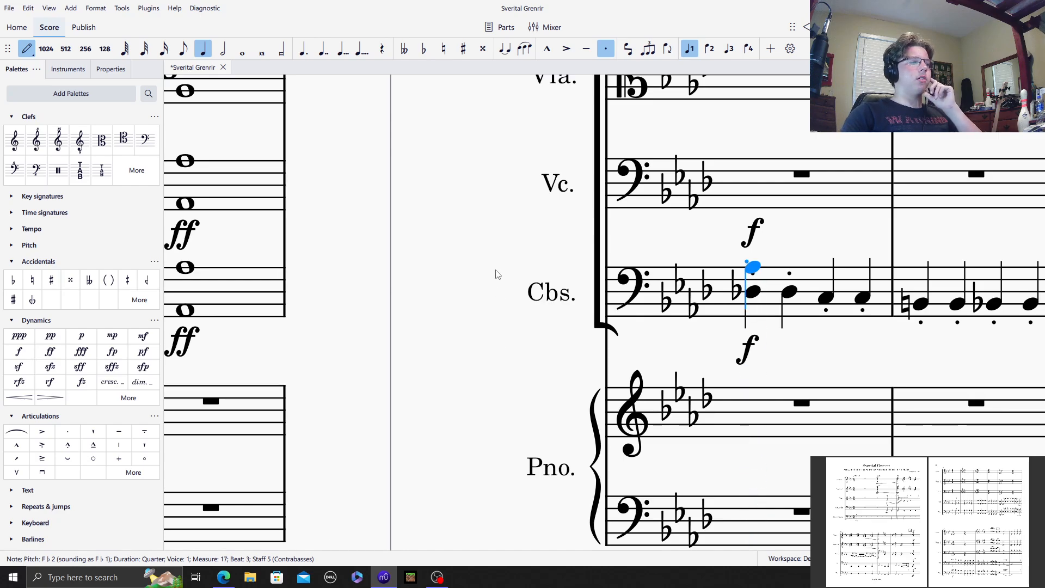
click(423, 49)
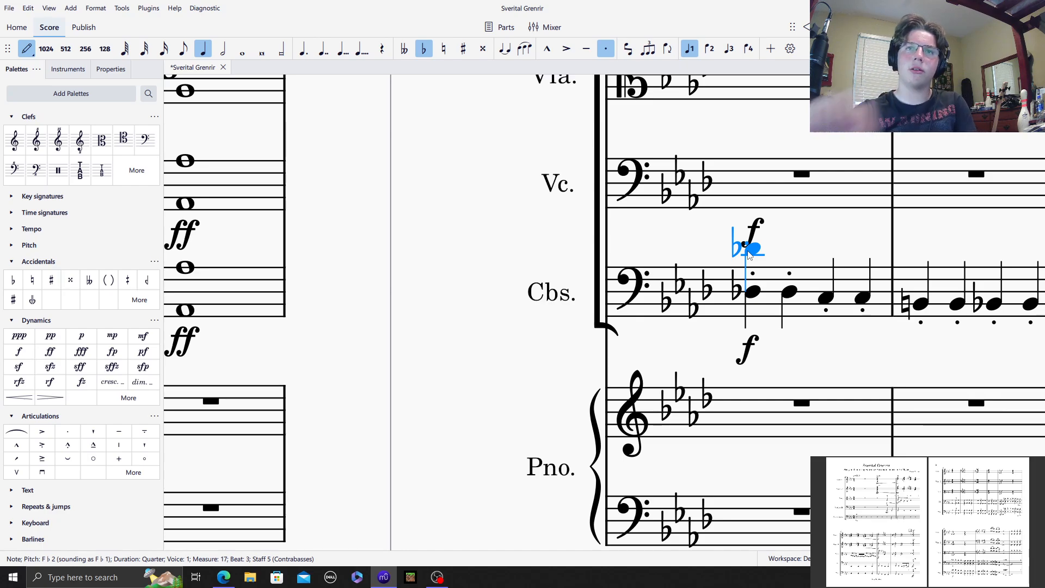
click(749, 251)
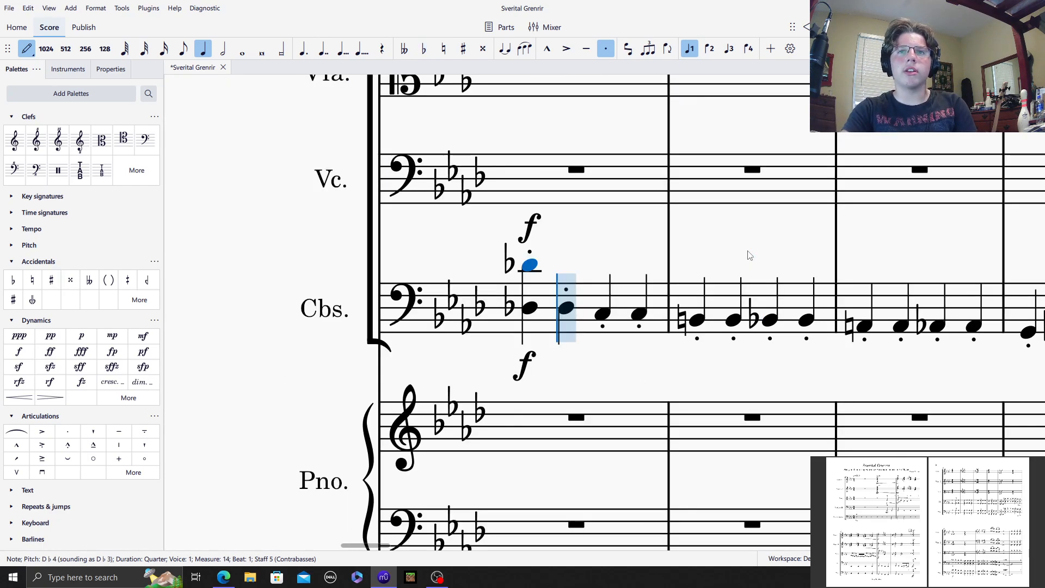
click(566, 266)
click(602, 270)
click(638, 270)
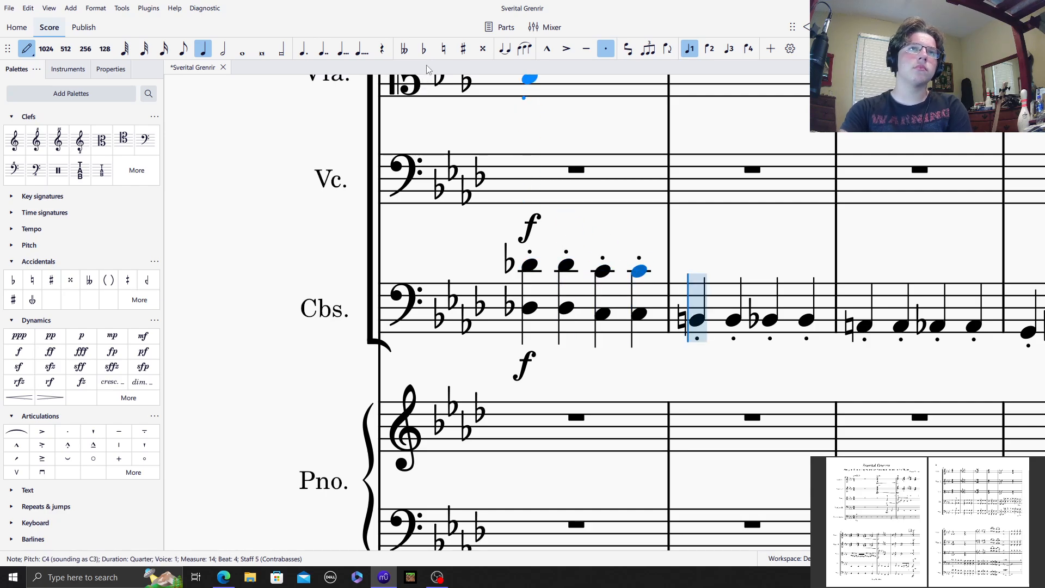
Step: Double the Contrabasses notes of measure 15 an octave higher with B♮3, B♮3, B♭3 and B♭3
click(696, 277)
click(733, 278)
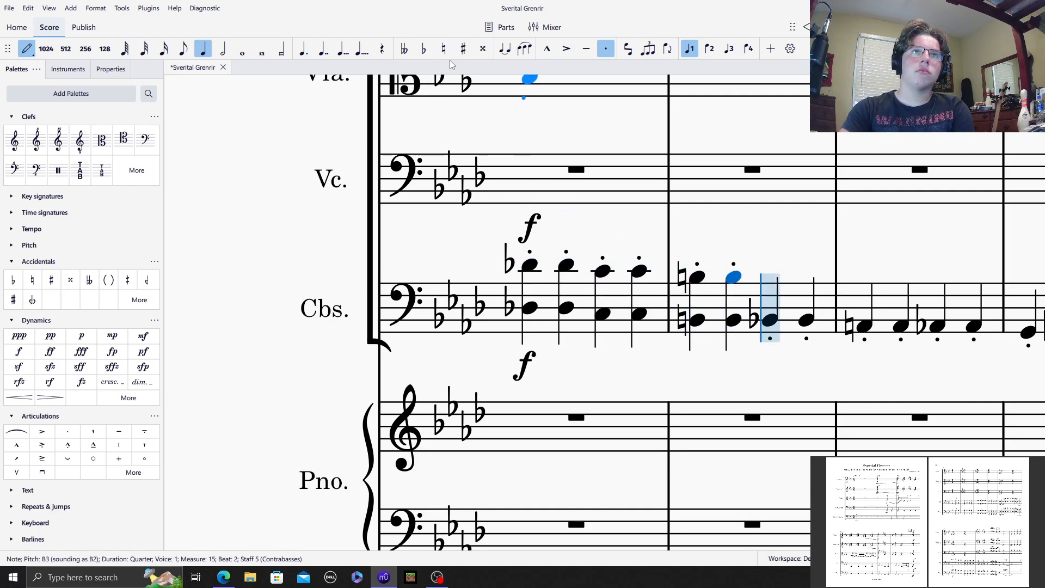
click(769, 278)
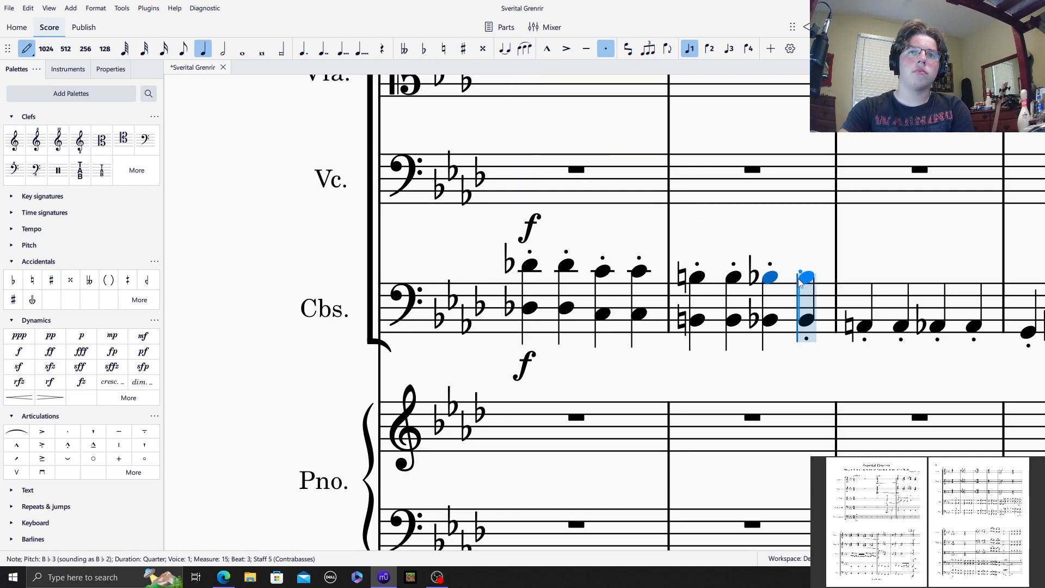
click(806, 276)
Step: Double the Contrabasses notes of measure 16 an octave higher with A♮3, A♮3, A♭3 and A♭3
click(443, 48)
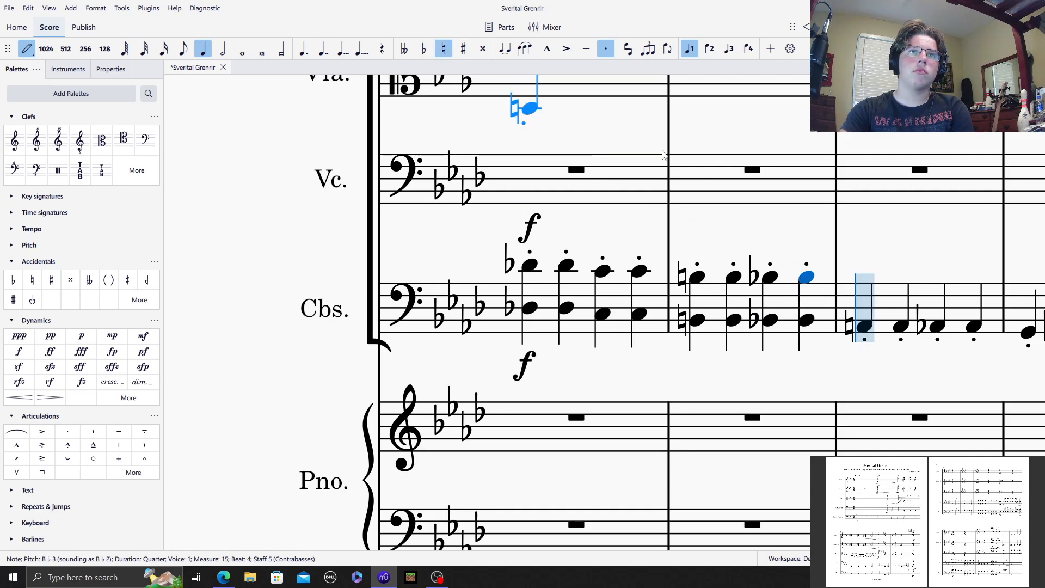
click(864, 282)
click(894, 287)
click(423, 48)
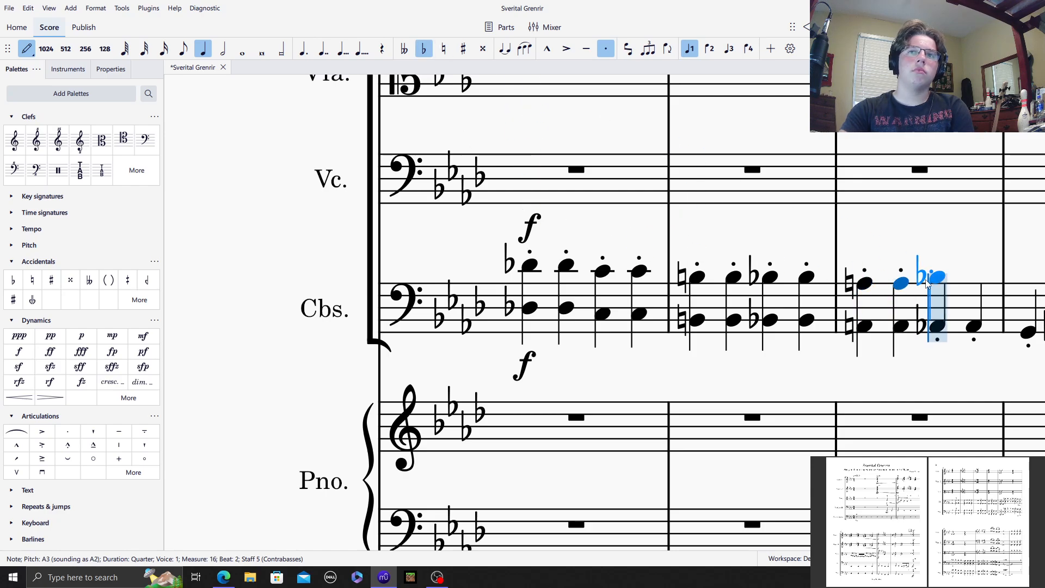
click(923, 289)
click(972, 285)
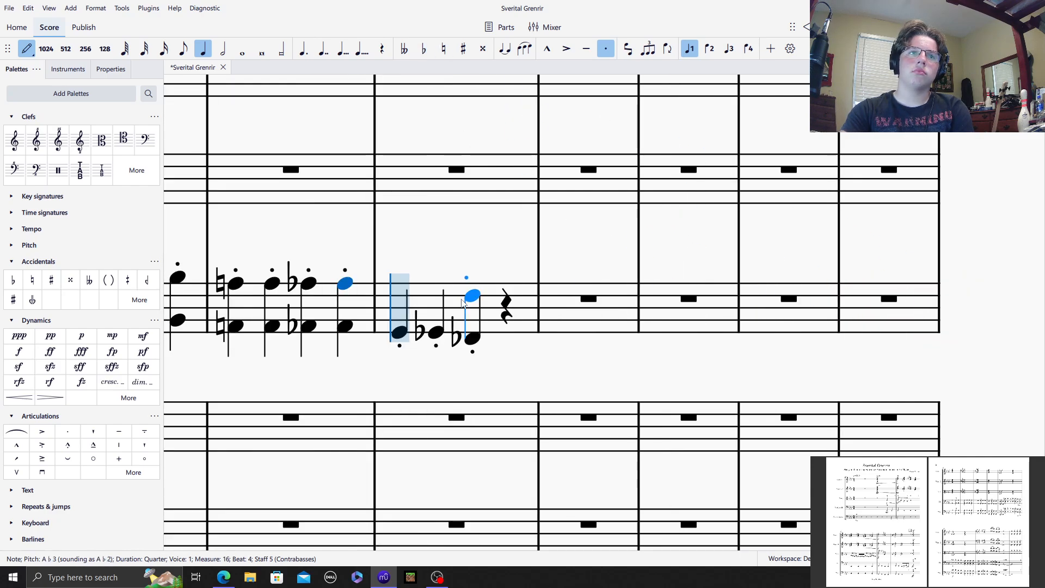
Step: Add upper octaves G3, G♭3 and F♭3 in Contrabasses measure 17 and a staccato quarter E♭3 on beat 4
click(396, 289)
click(423, 48)
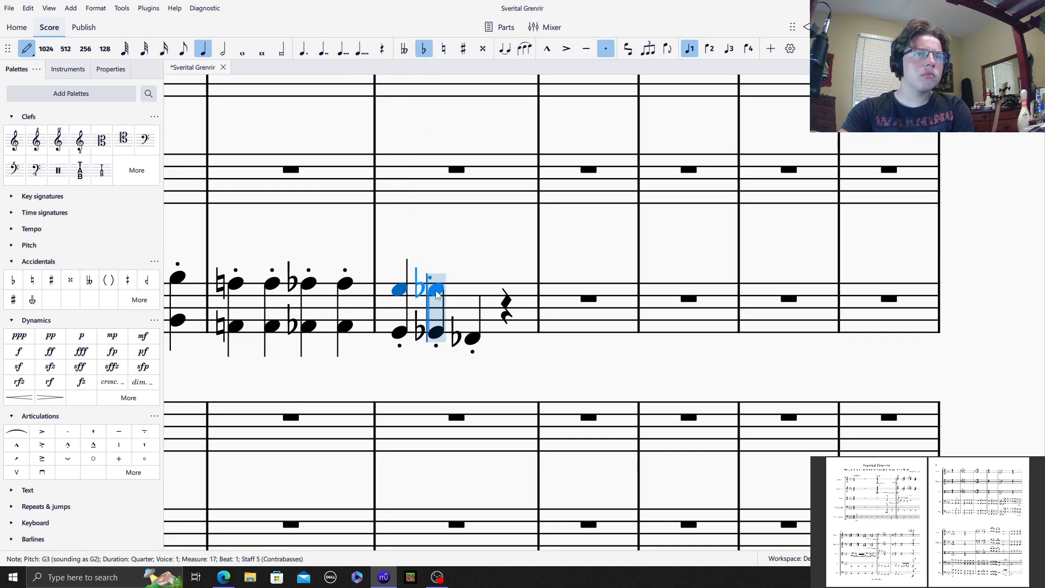
click(435, 288)
click(423, 48)
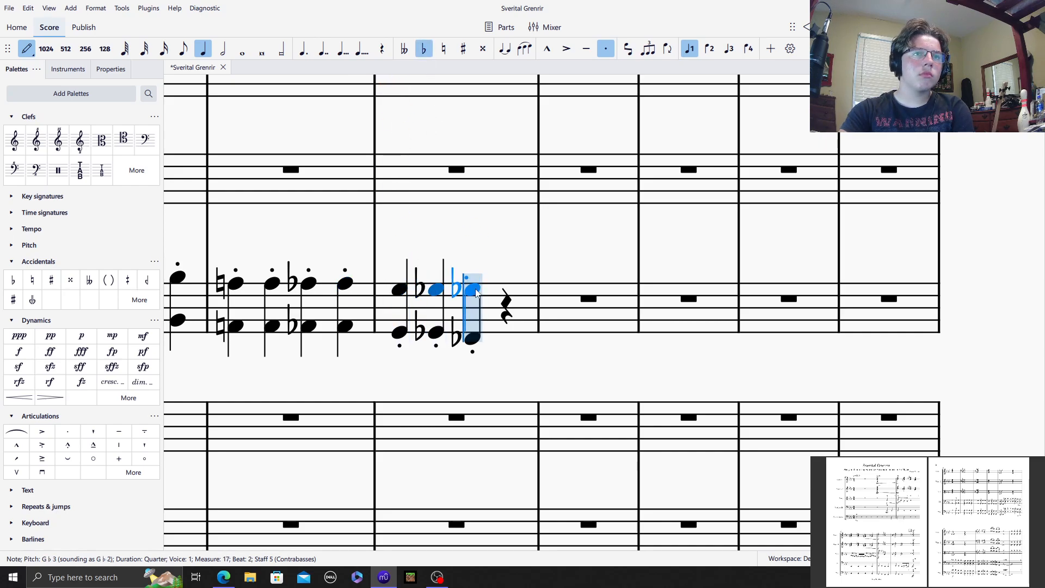
click(472, 295)
click(508, 301)
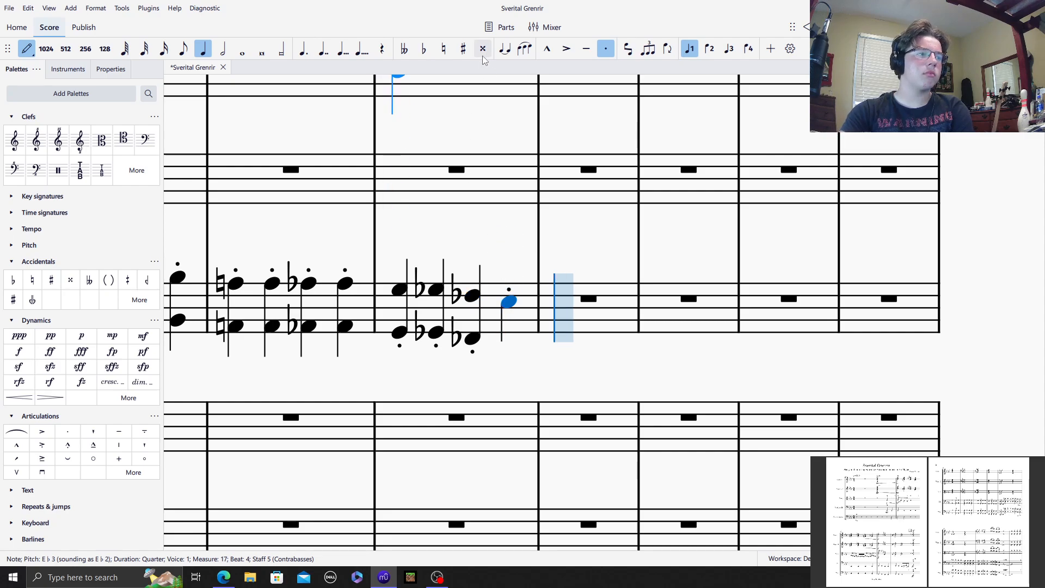
Step: Enter a non-staccato whole note A♭2 in Contrabasses measure 18, tied into measure 19
click(603, 52)
click(242, 49)
click(563, 327)
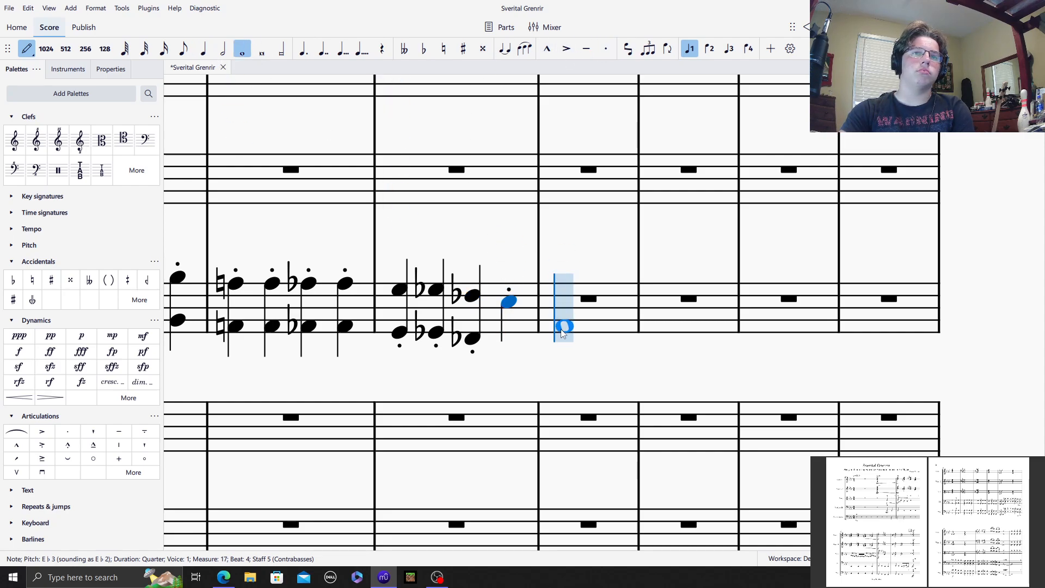
click(561, 326)
click(513, 53)
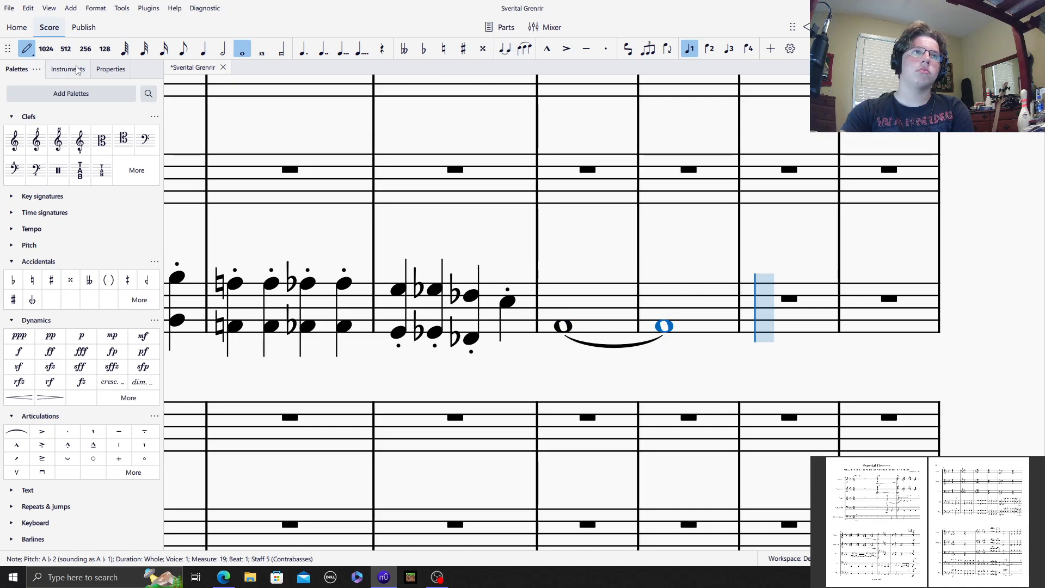
click(23, 47)
Step: Look over the preceding page's string parts leading up to measure 14
mouse_move(267, 118)
mouse_down()
mouse_move(659, 210)
mouse_move(419, 184)
mouse_move(925, 181)
mouse_up()
drag(550, 186, 419, 545)
scroll(472, 363, down, 14)
drag(181, 354, 759, 229)
drag(468, 236, 930, 106)
scroll(929, 107, down, 10)
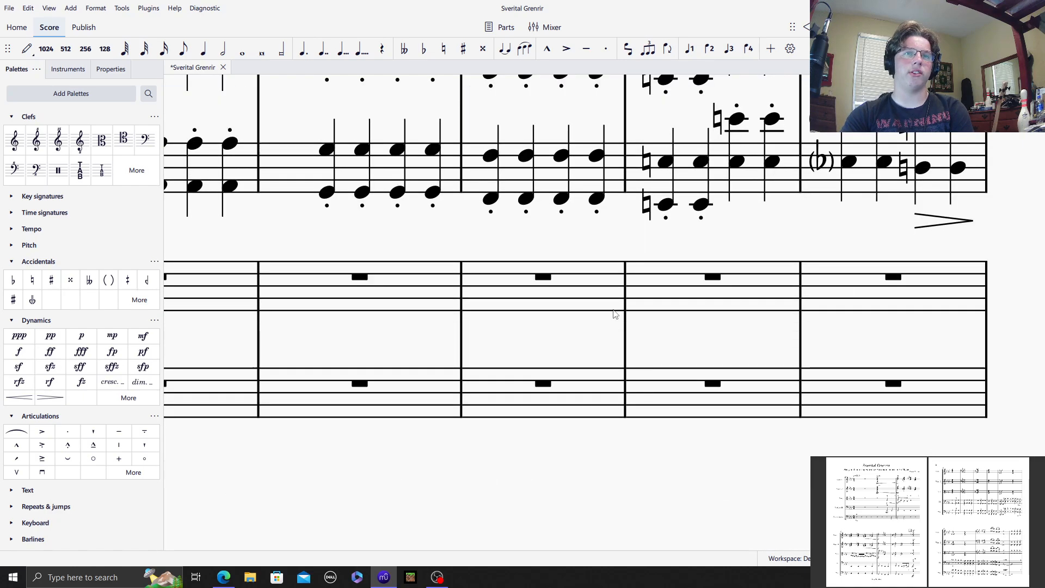
drag(789, 224, 170, 332)
scroll(679, 357, up, 20)
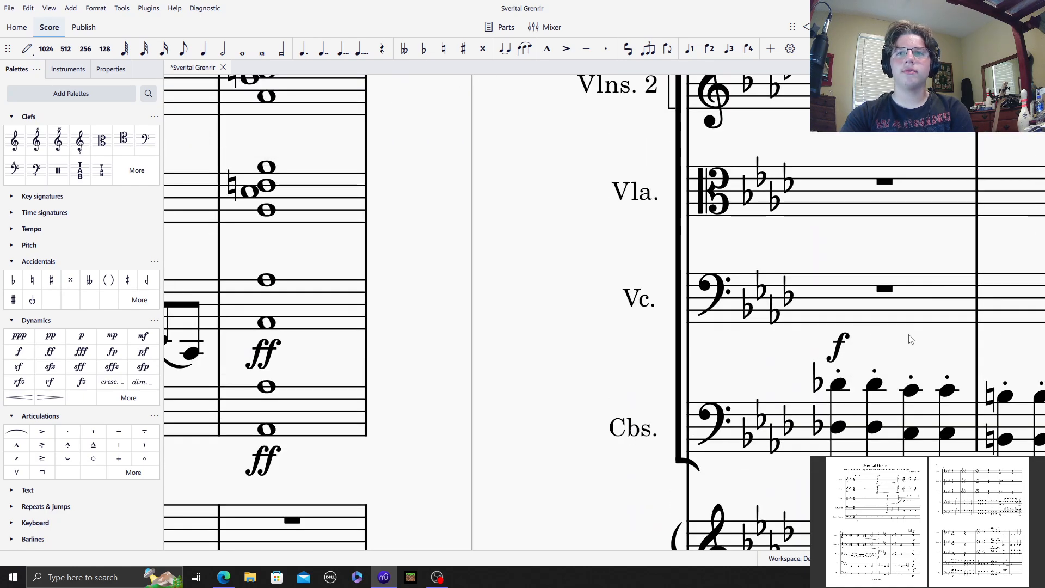
Step: Enter staccato quarter-note octaves D♭3–D♭4 on beats 1 and 2 of Violoncellos measure 14
drag(912, 319, 416, 184)
click(414, 183)
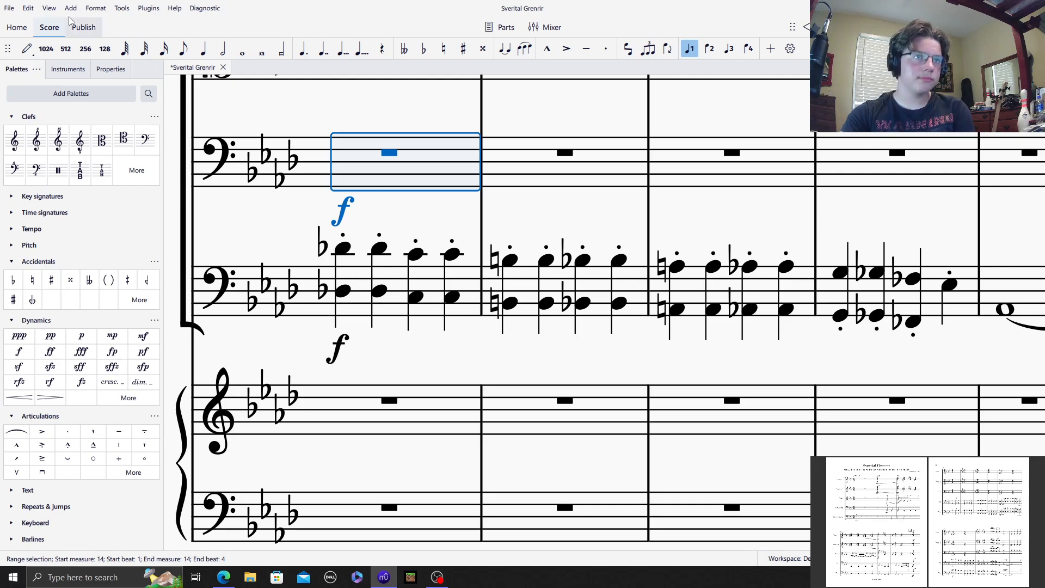
click(29, 53)
click(605, 51)
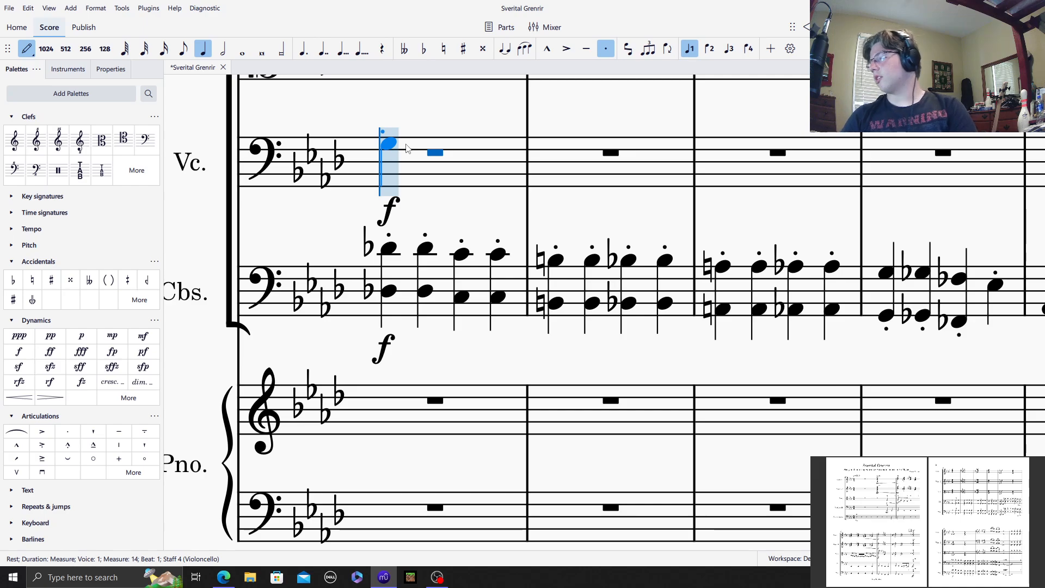
key(d)
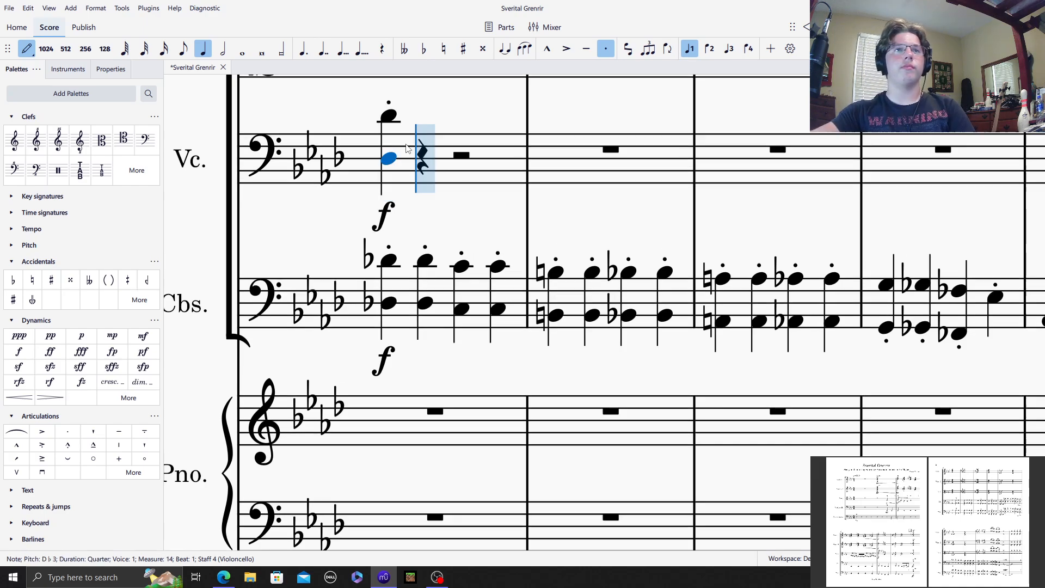
key(r)
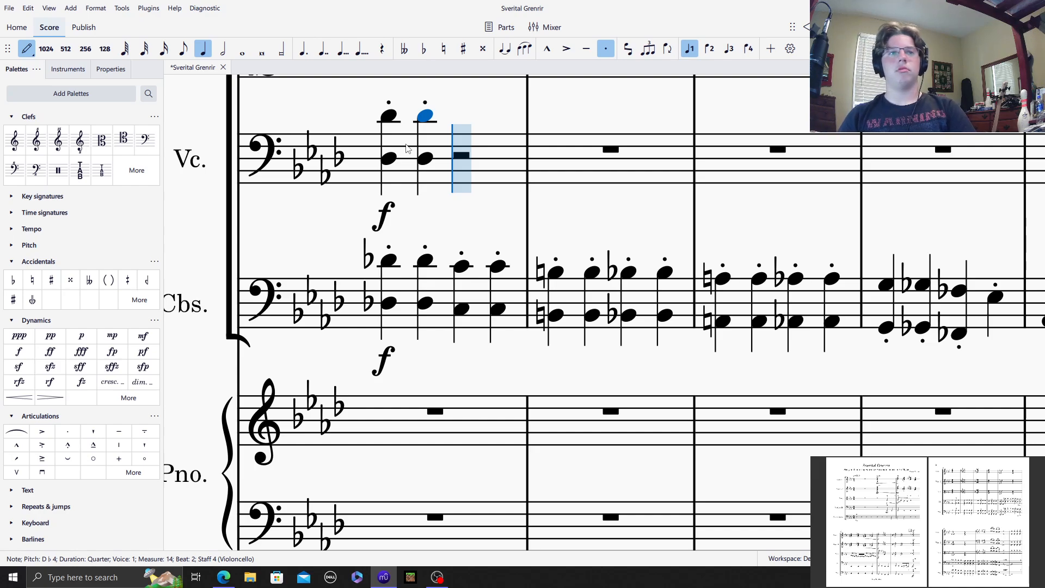
Step: Continue the Violoncellos' staccato quarter-note octaves from the C in measure 14 through measure 17, ending on E♮ and E♭
key(c)
key(alt+8)
key(r)
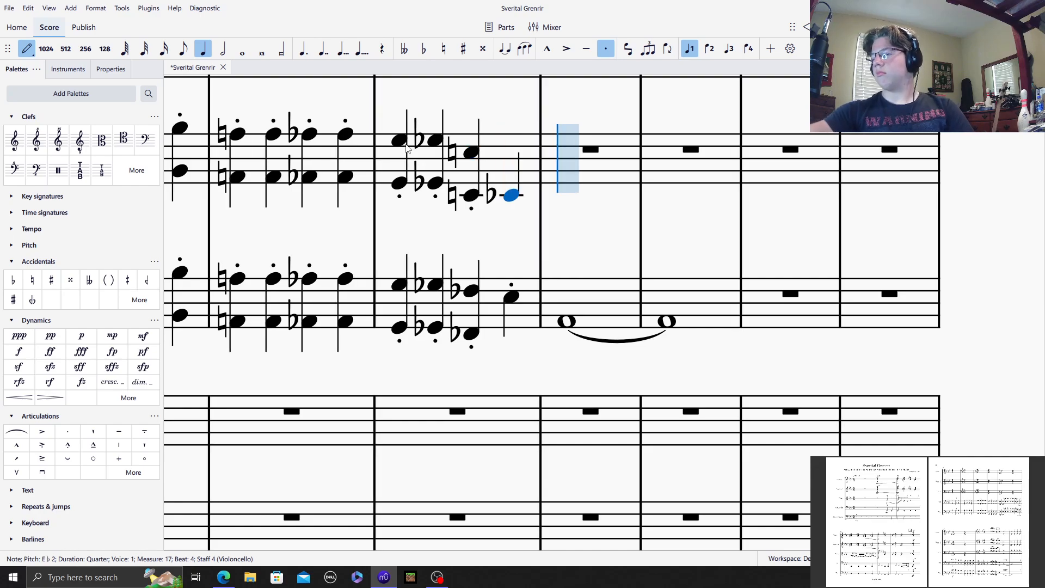
key(ctrl+z)
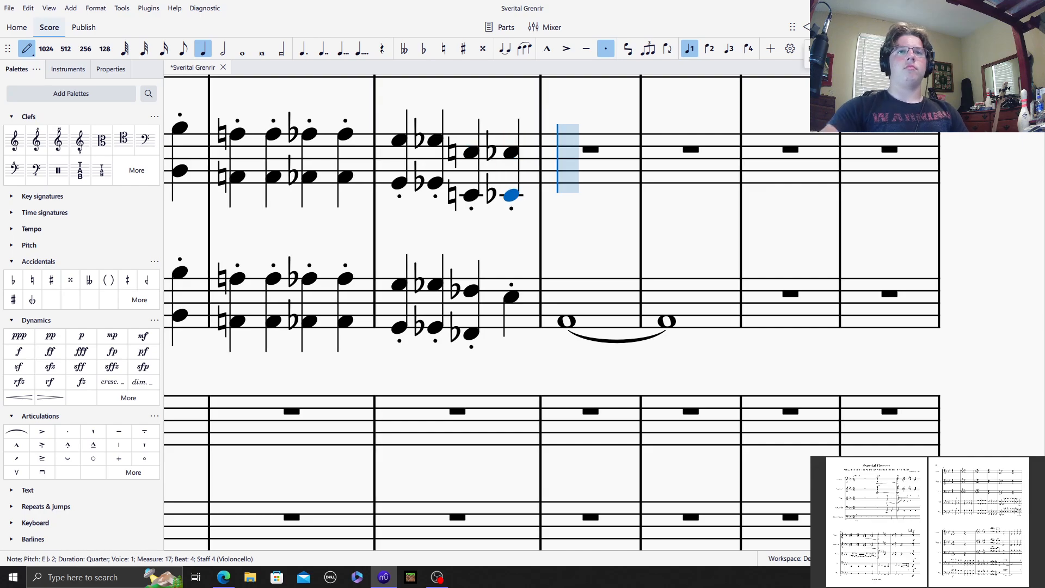
Step: Respell the C♭ octaves on beats 1 and 2 of Violoncellos measure 15 as B♮
click(27, 49)
scroll(717, 135, left, 5)
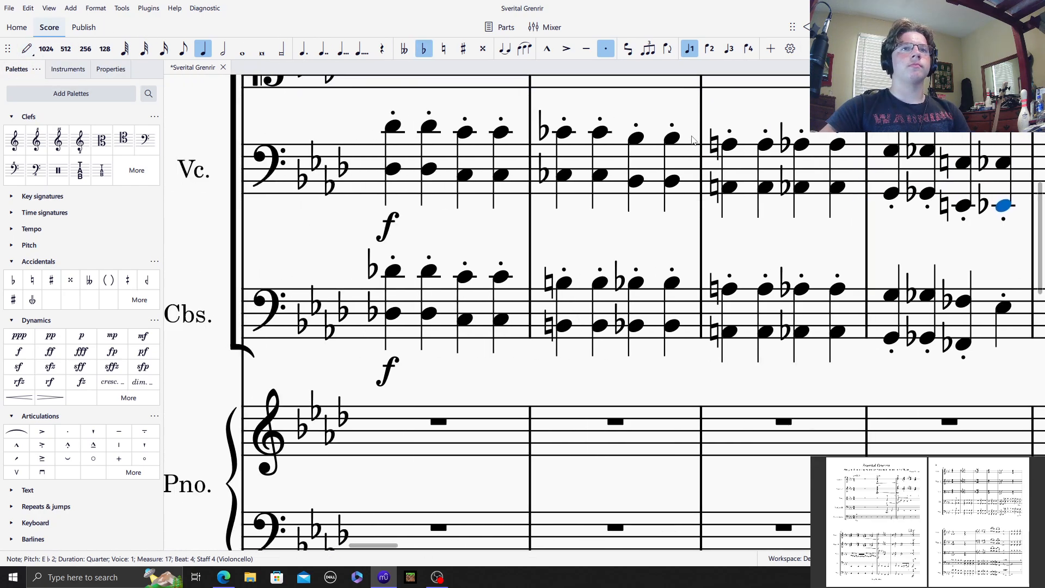
click(566, 132)
click(599, 131)
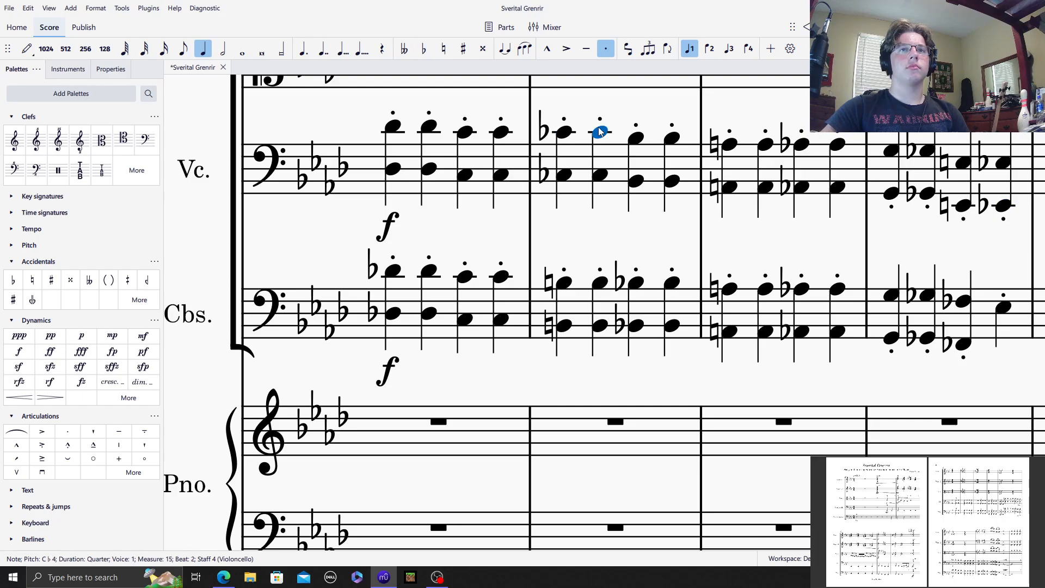
click(564, 136)
shift+click(600, 174)
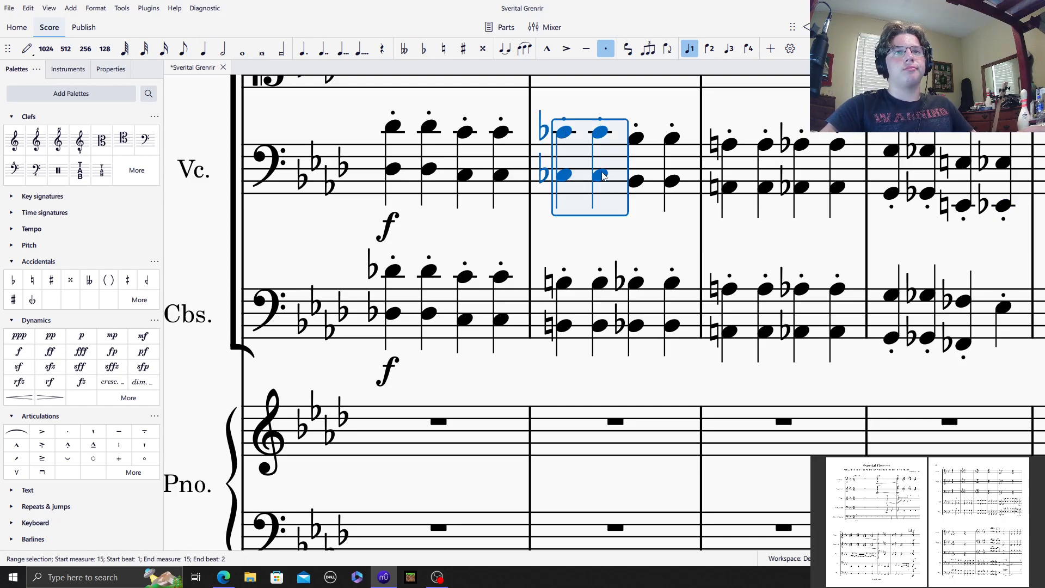
key(Up)
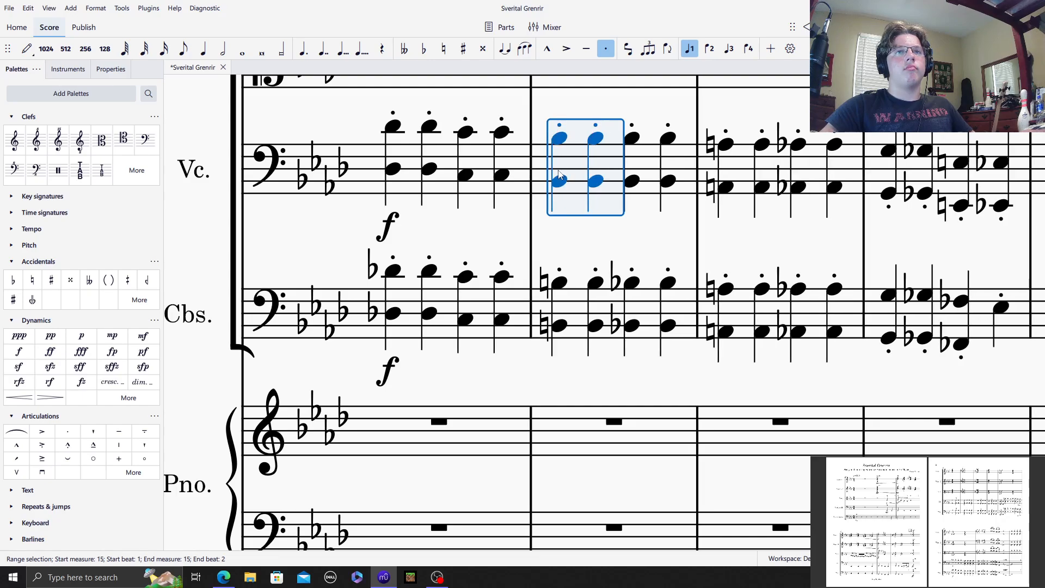
click(594, 141)
shift+click(595, 177)
click(587, 123)
Step: Respell the E♮ octave on beat 3 of Violoncellos measure 17 as F♭
scroll(472, 146, right, 5)
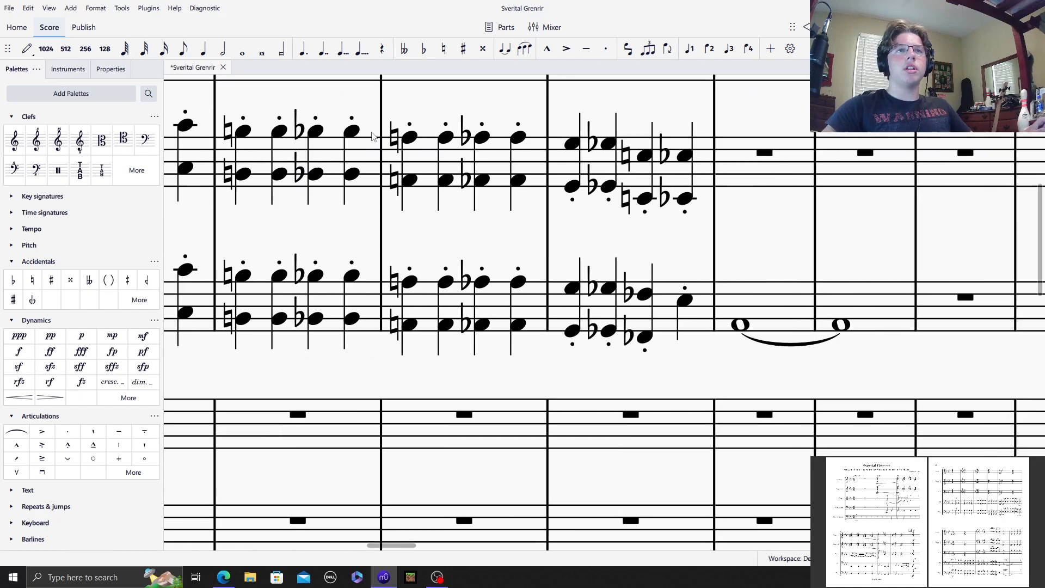
click(643, 158)
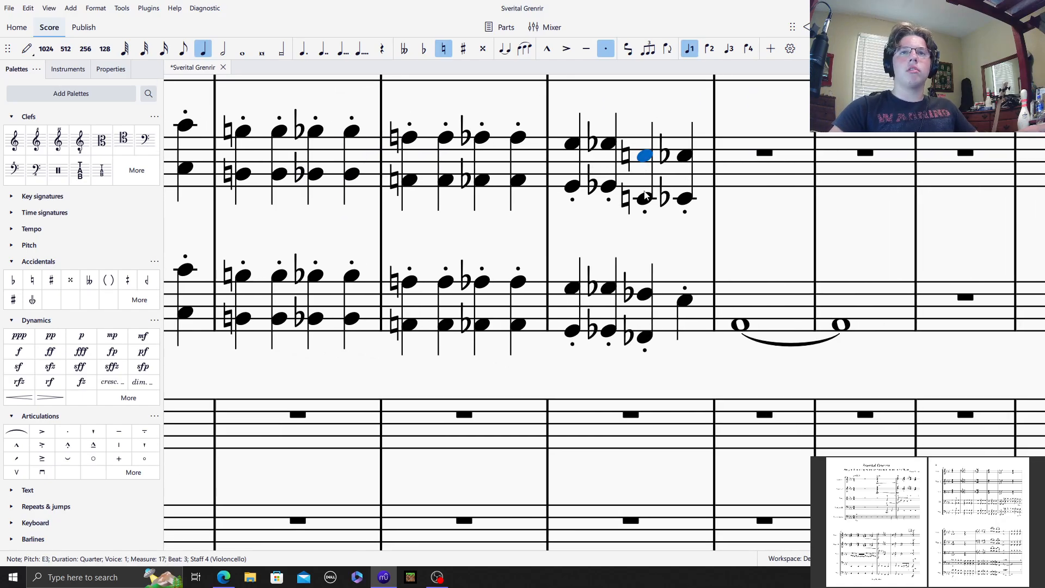
shift+click(645, 200)
key(Up)
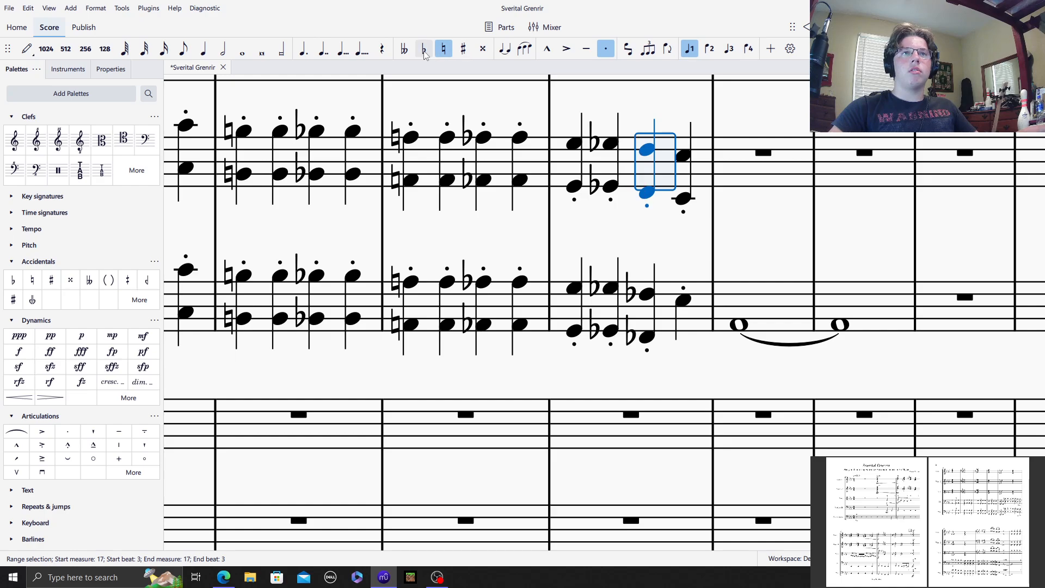
click(647, 125)
Step: Enter a whole note A♭2 in Violoncellos measure 18, tied into measure 19
click(745, 175)
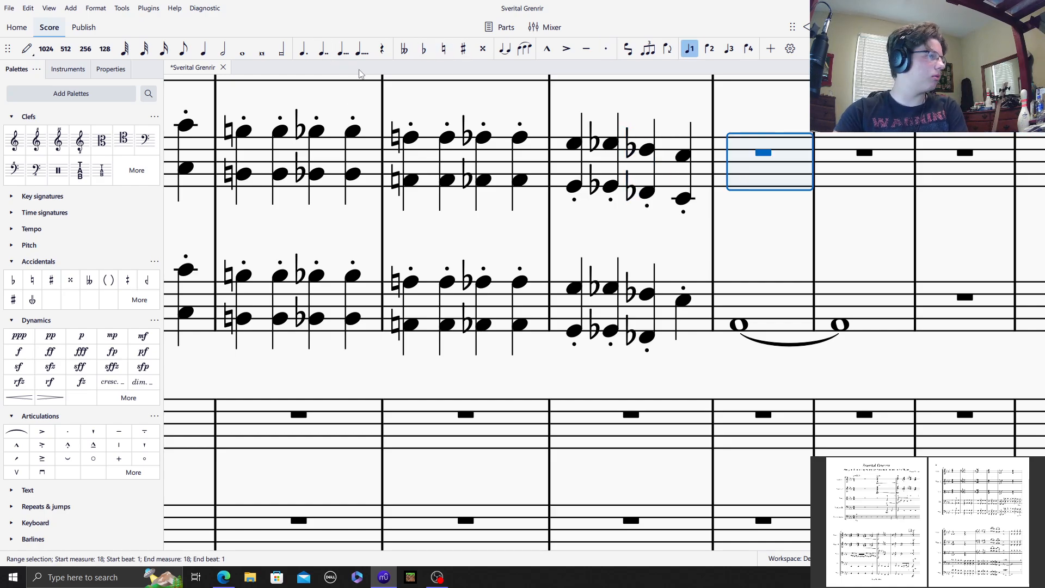
click(26, 48)
click(242, 48)
key(a)
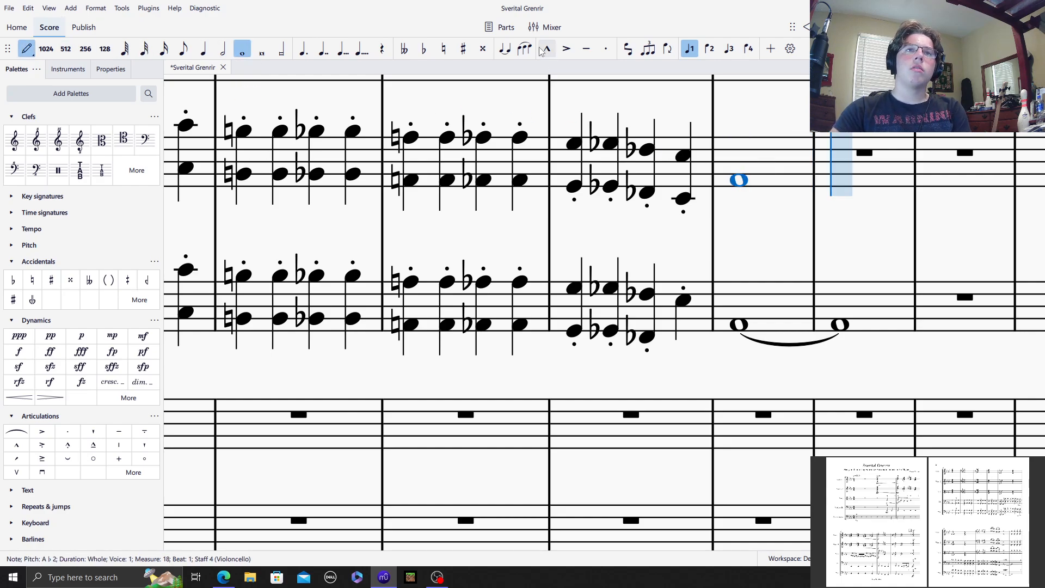
key(t)
click(27, 48)
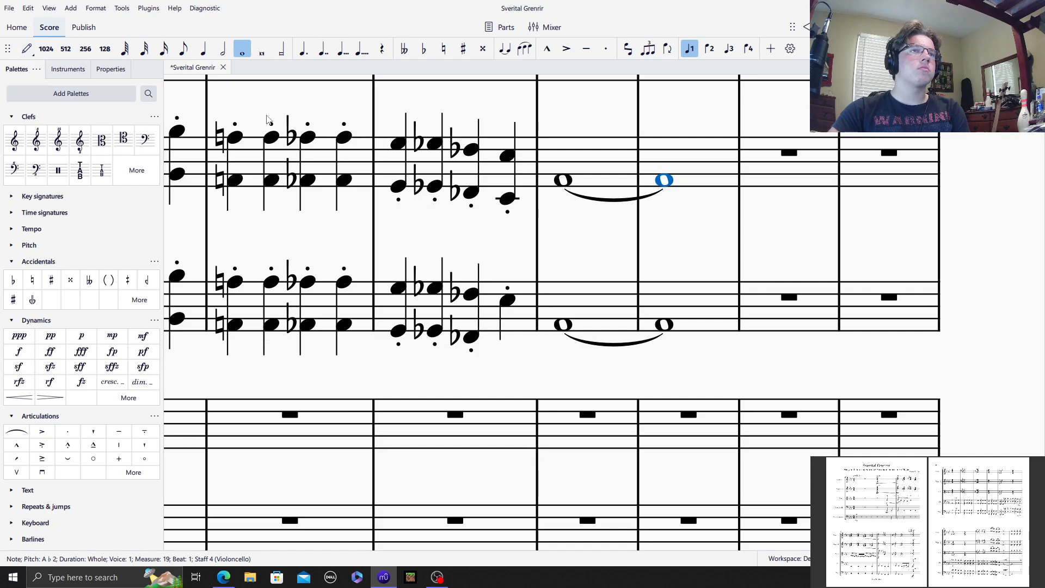
Step: Start a whole-note chord in Viola measure 14 with D♭4 and A♭3
click(279, 116)
drag(266, 113, 885, 200)
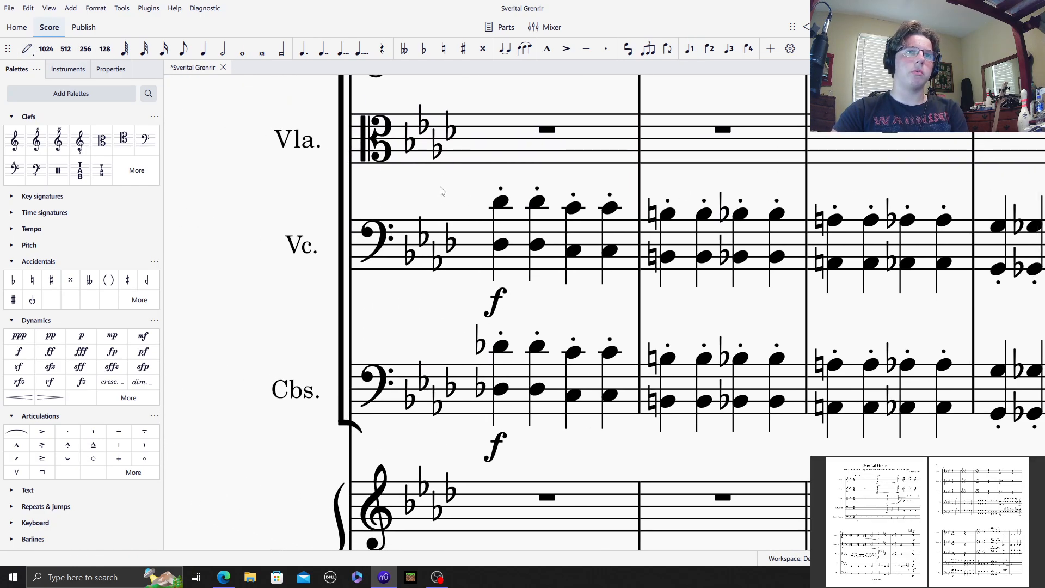
drag(440, 191, 378, 220)
click(430, 180)
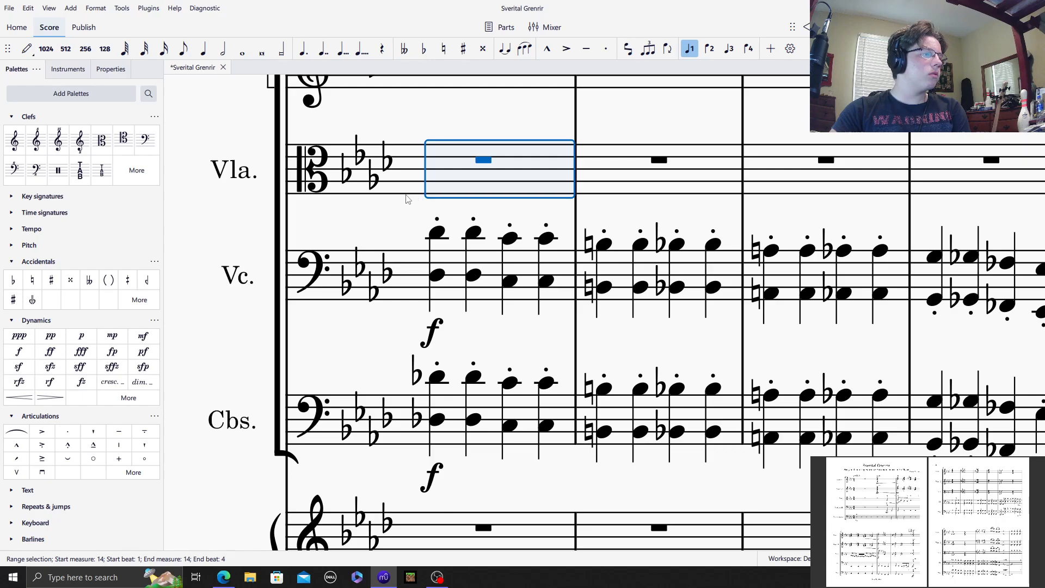
click(27, 48)
click(242, 48)
click(430, 190)
click(425, 165)
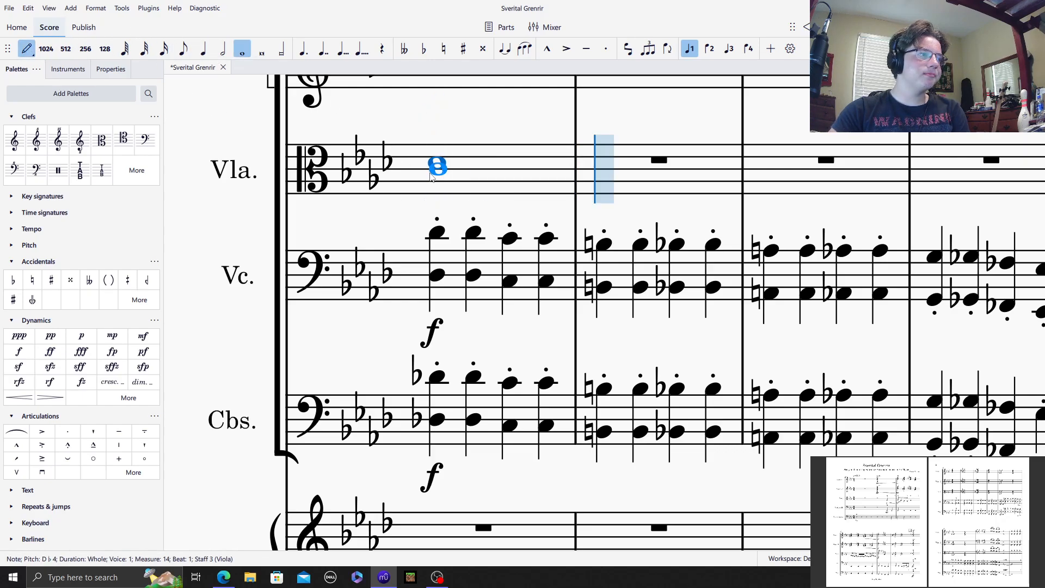
shift+click(433, 181)
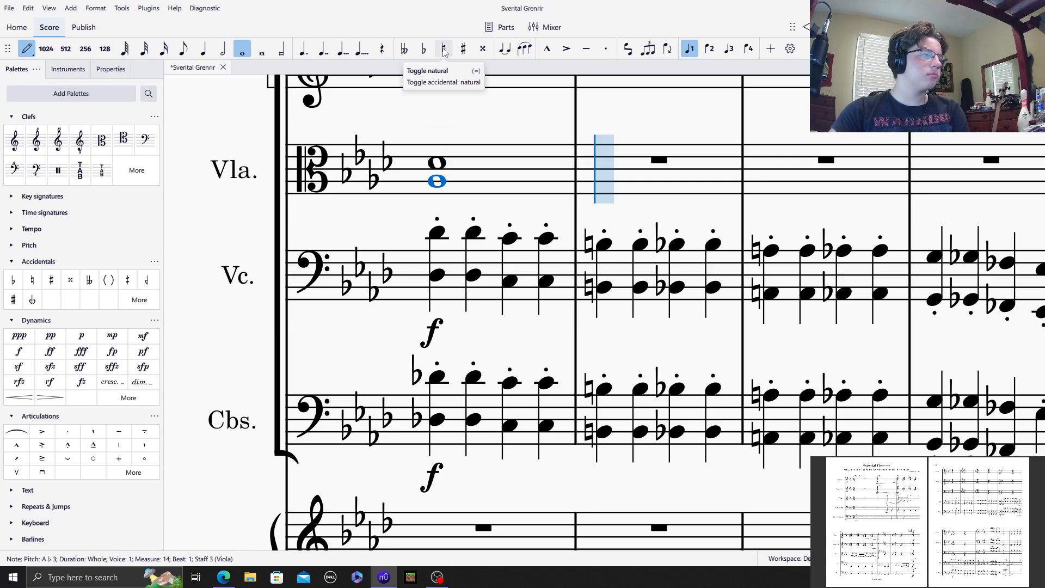
Step: Add E♮3 and D♭3 beneath the whole-note chord in Viola measure 14
shift+click(433, 199)
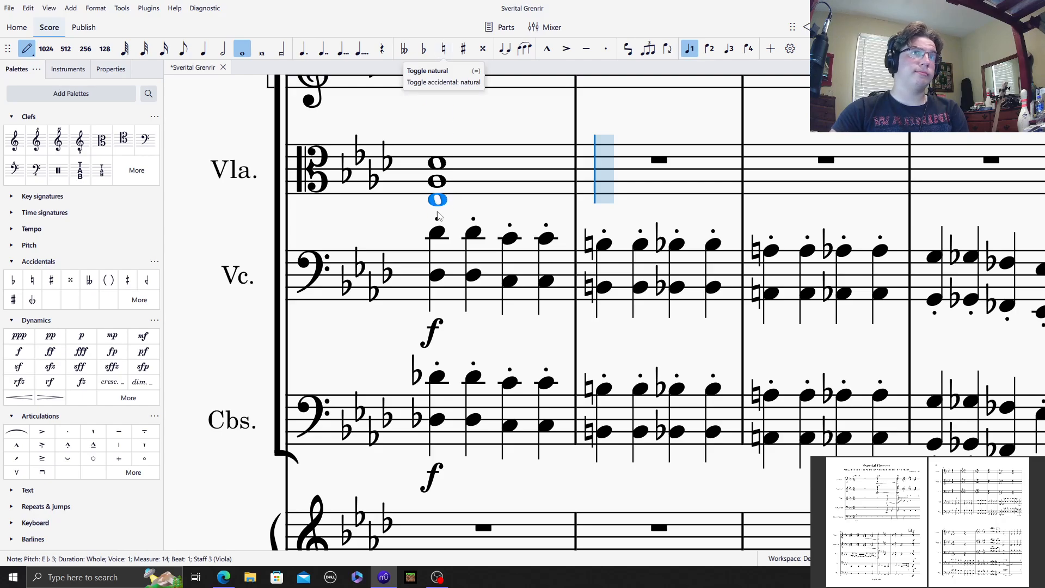
key(ctrl+z)
click(445, 52)
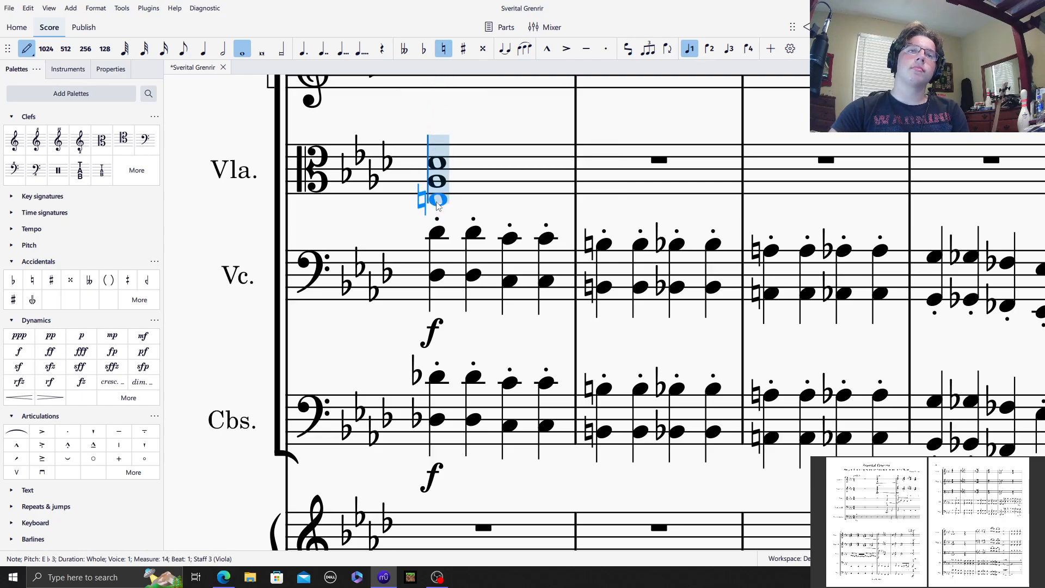
shift+click(436, 207)
shift+click(436, 207)
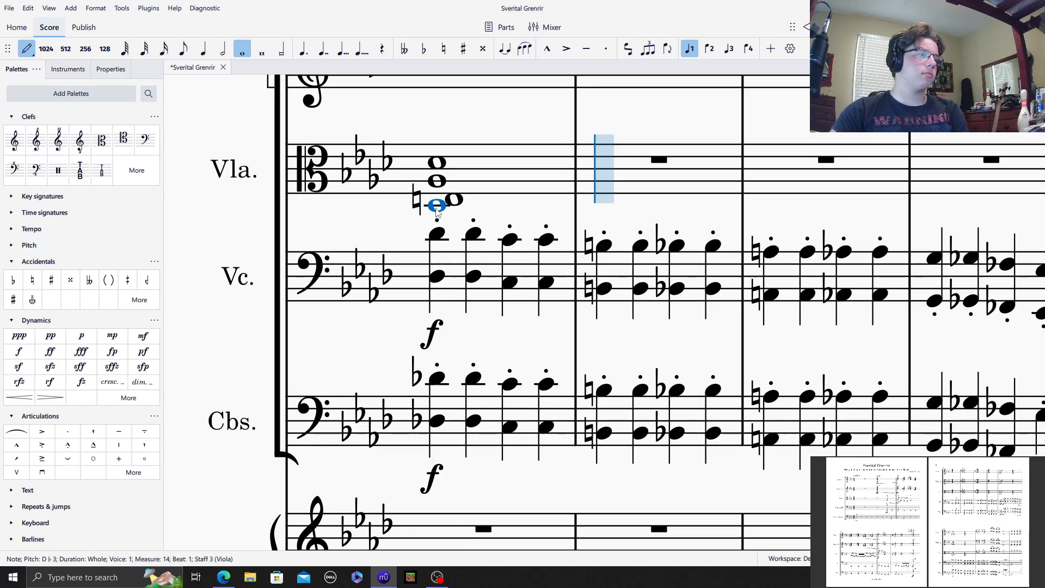
Step: Enter a whole-note chord of C4, G3, E♭3 and C3 in Viola measure 15
click(616, 168)
shift+click(611, 189)
shift+click(609, 201)
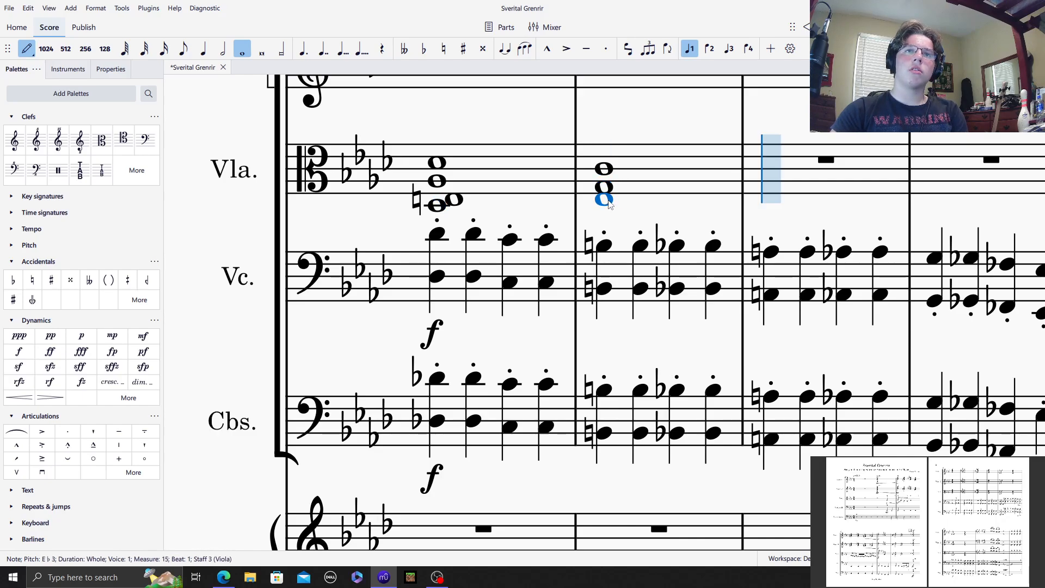
shift+click(605, 216)
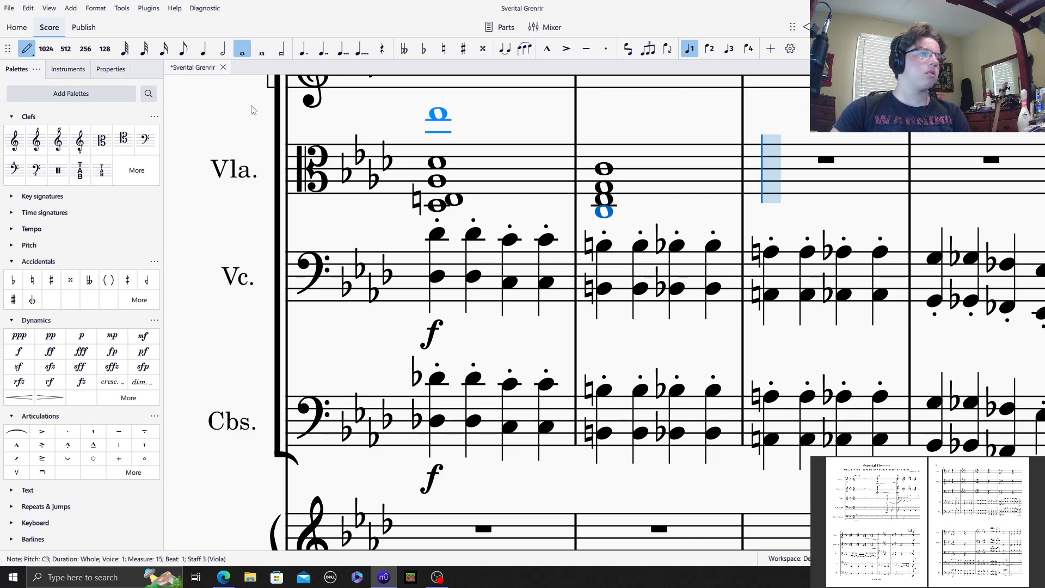
Step: Enter a half-note chord of A♮4, E♮4, D♭4 and A♮3 on beat 1 of Viola measure 16
click(223, 52)
click(444, 52)
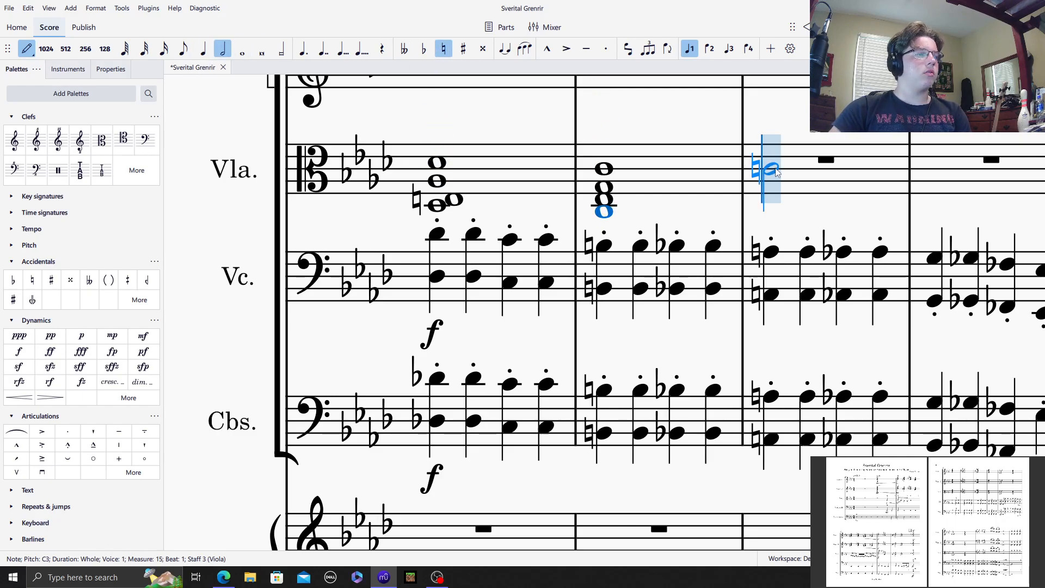
click(774, 139)
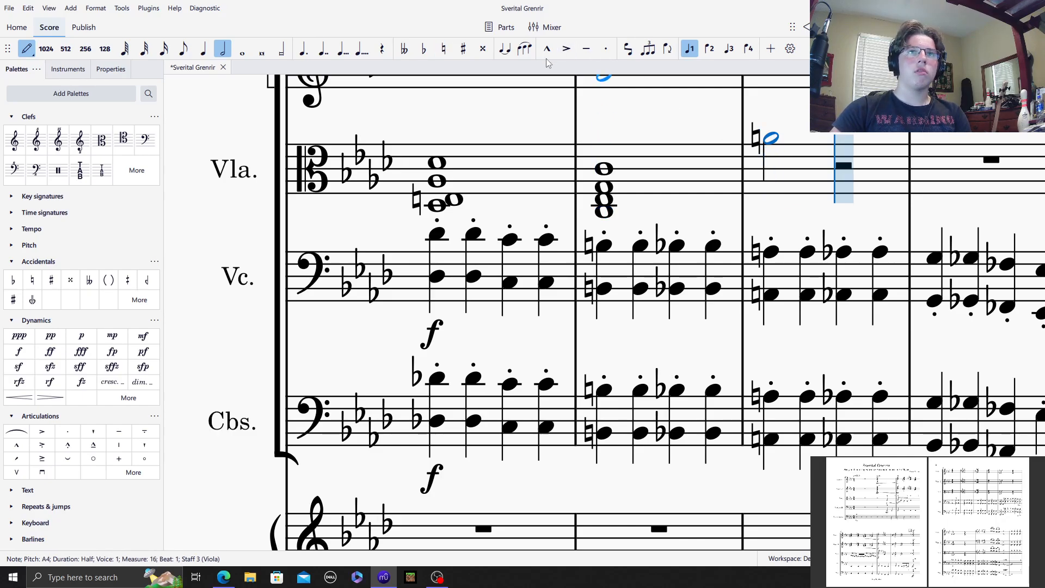
click(443, 48)
shift+click(777, 163)
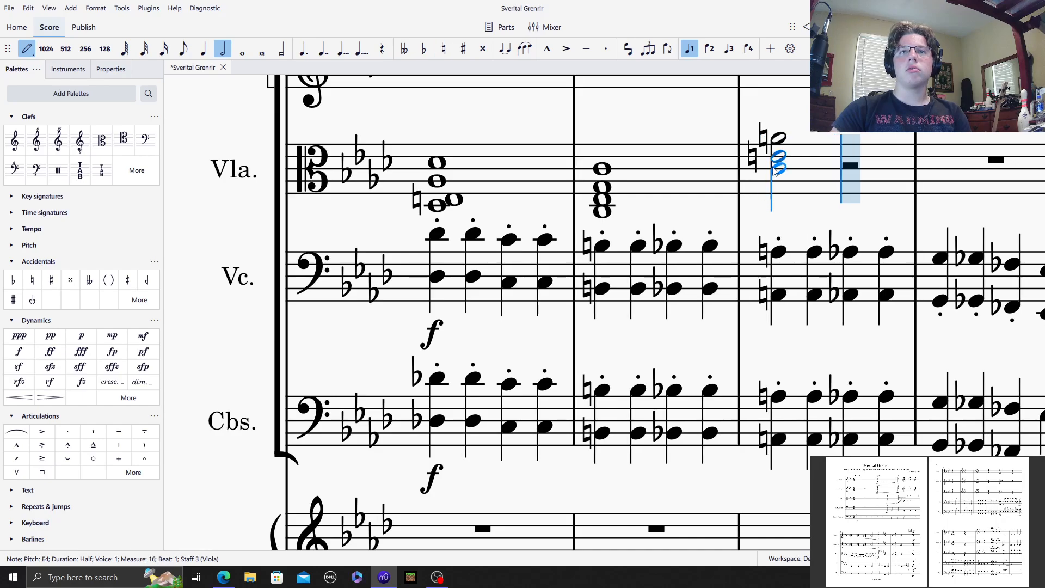
shift+click(776, 164)
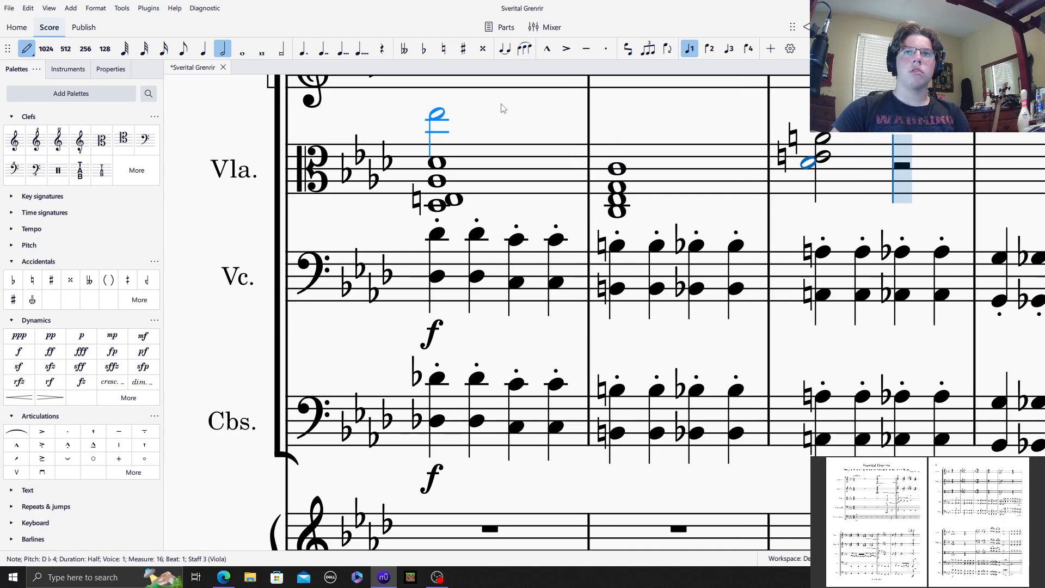
click(443, 49)
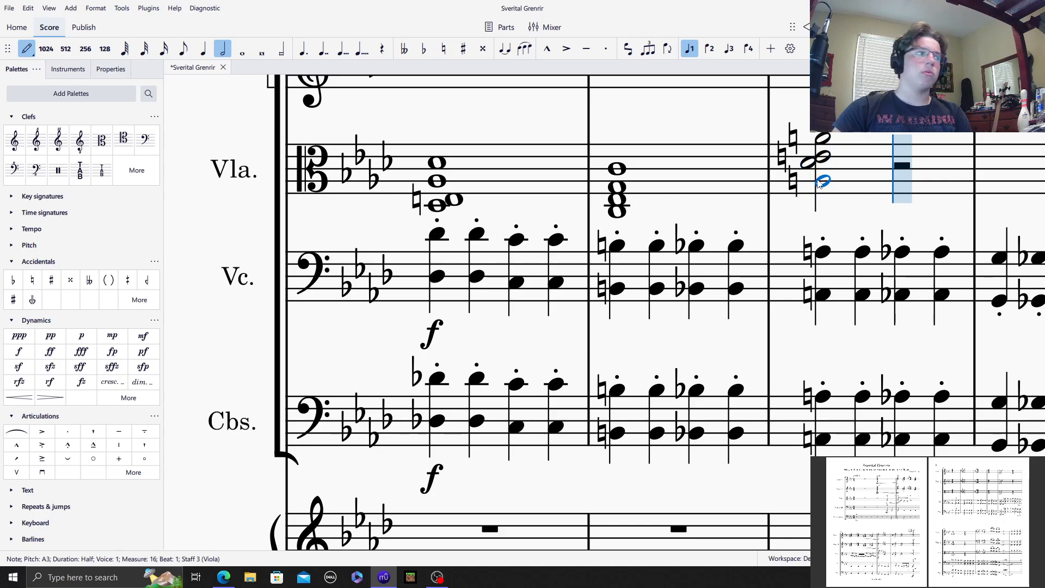
click(819, 182)
Step: Enter a half-note chord of A♭4, E♭4, C4 and A♭3 on beat 3 of Viola measure 16
click(424, 49)
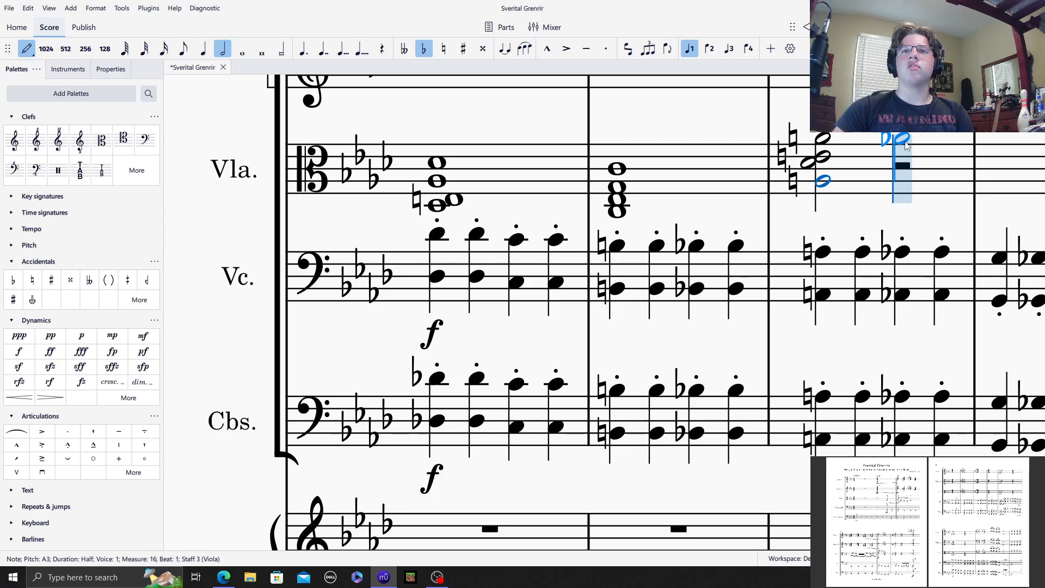
click(903, 141)
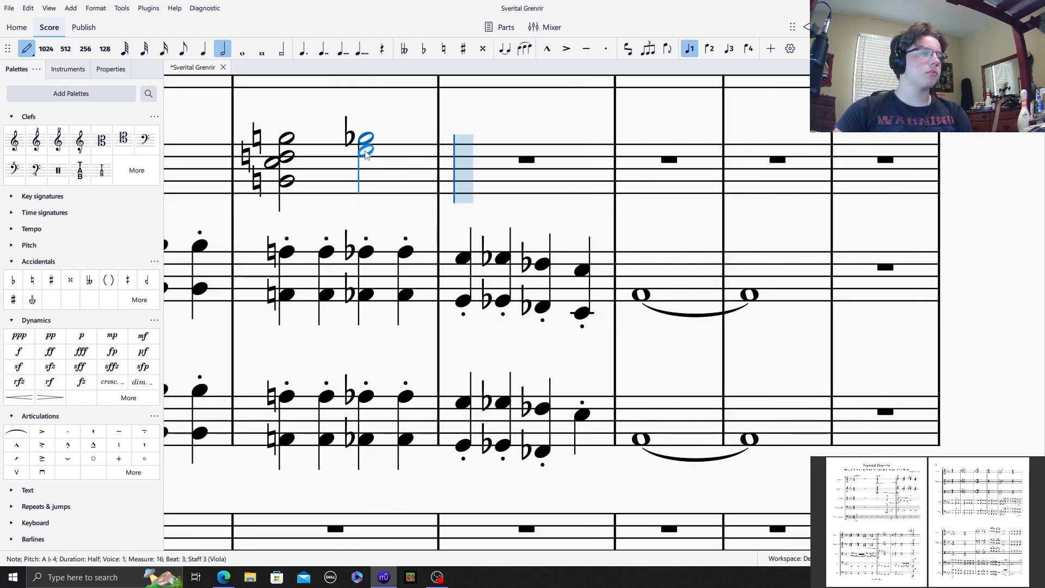
click(424, 49)
click(372, 159)
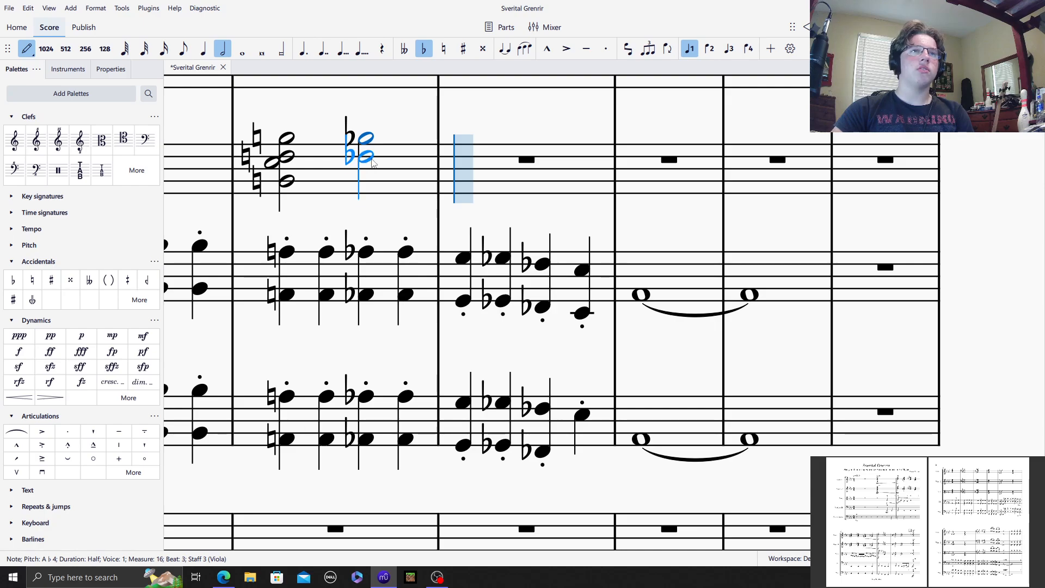
click(423, 49)
click(368, 185)
click(366, 182)
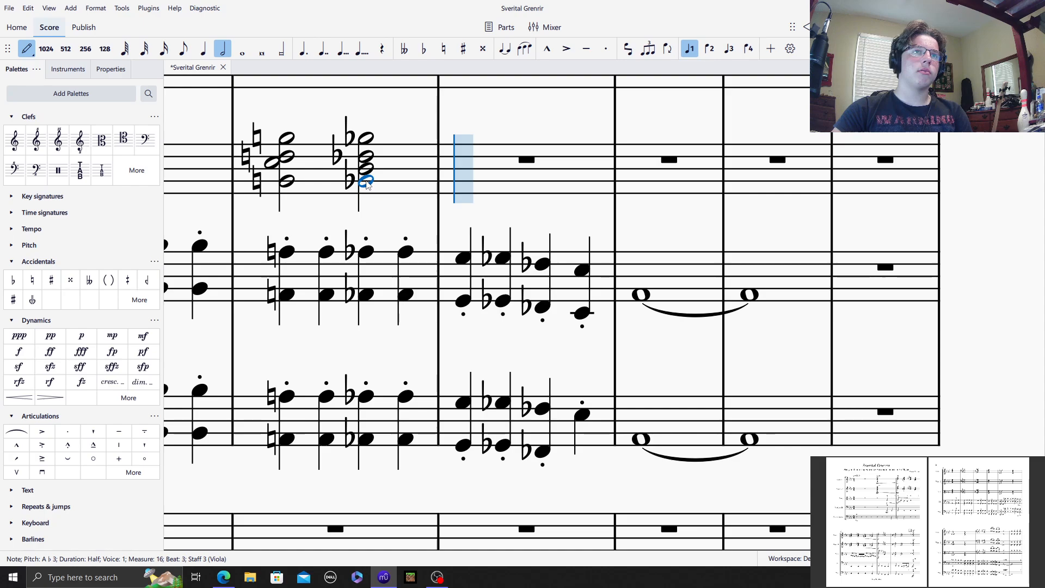
Step: Enter quarter notes G4, G♭4, F♭4 and E♭4 in Viola measure 17, slurred in pairs
click(203, 49)
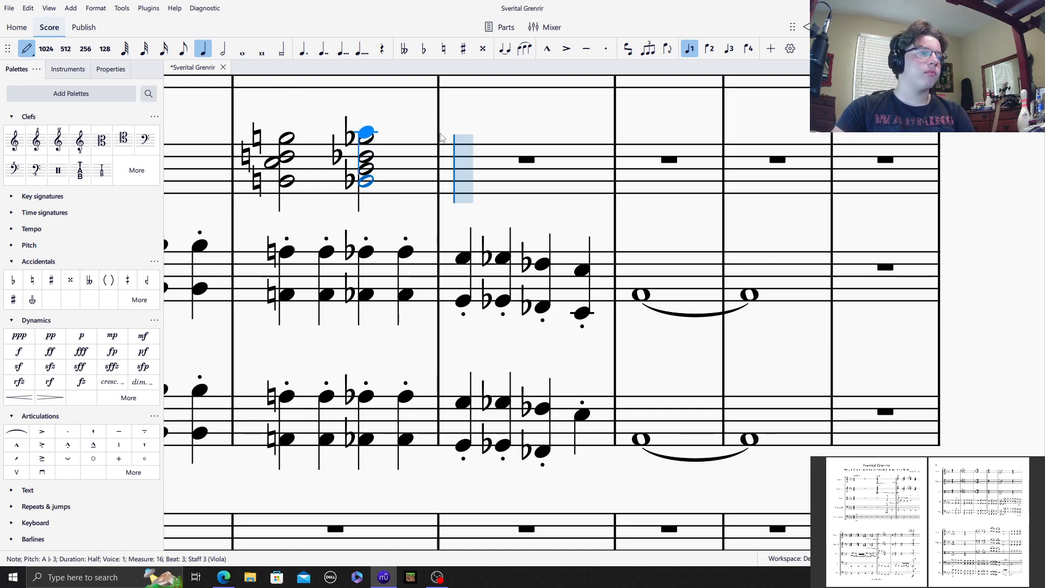
click(502, 153)
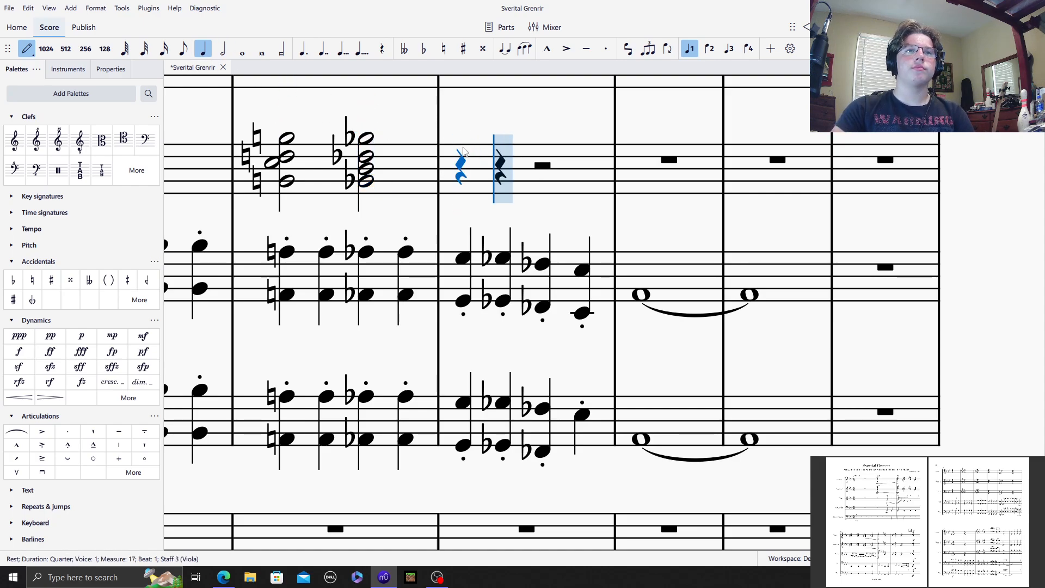
click(423, 49)
click(501, 142)
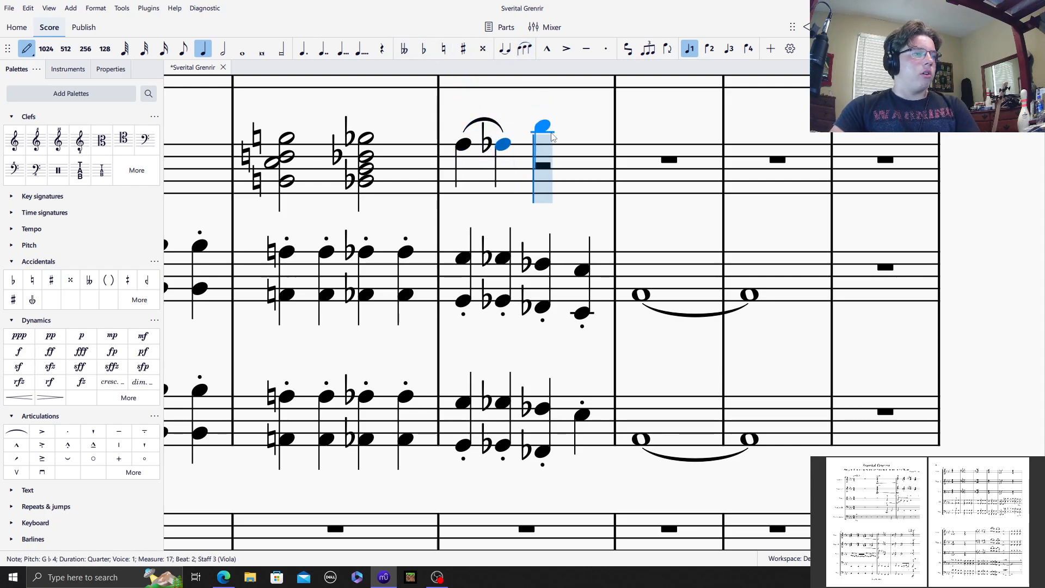
click(423, 49)
click(544, 153)
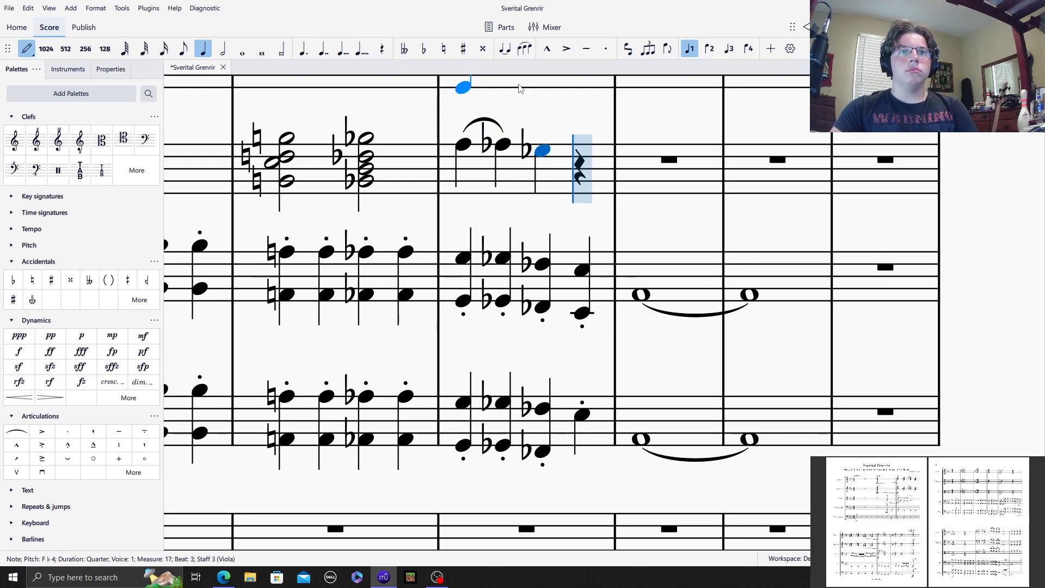
click(611, 162)
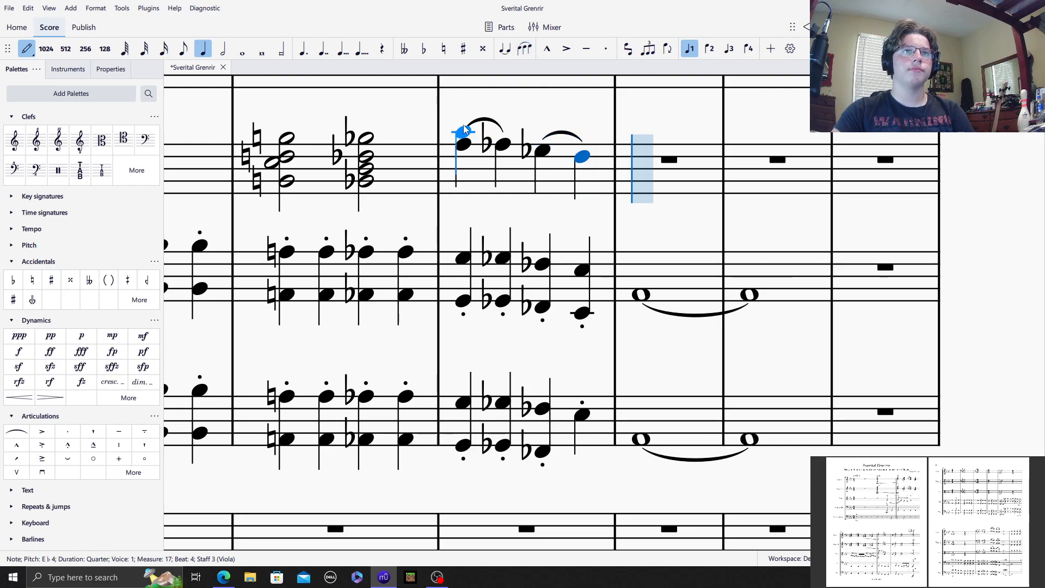
Step: Add the upper octaves G5, G♭5, F♭5 and E♭5 to the quarter notes in Viola measure 17
click(464, 106)
click(423, 48)
click(499, 113)
click(423, 49)
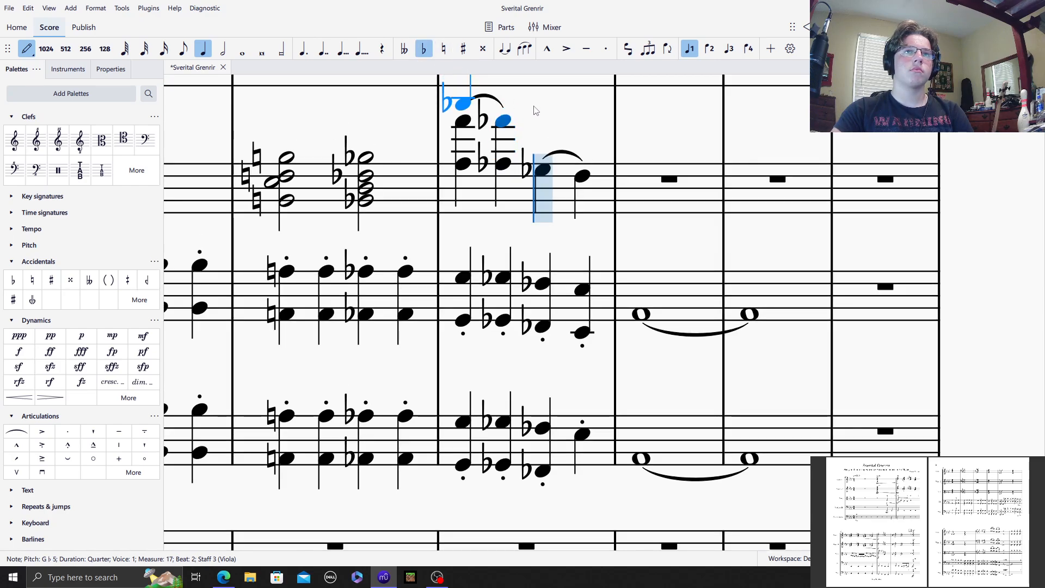
click(542, 127)
click(578, 137)
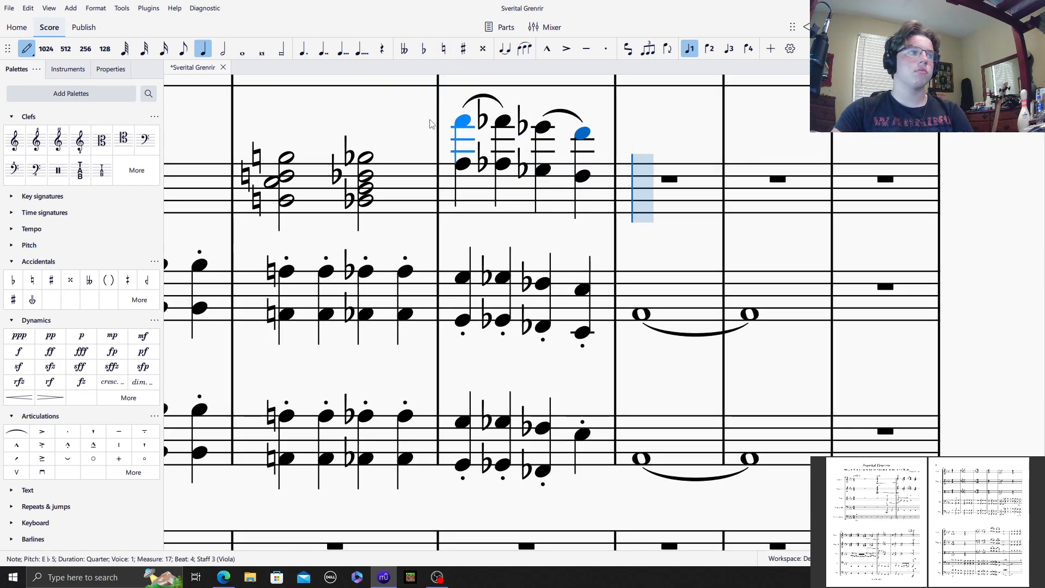
Step: Enter a whole-note octave of A♭4 and A♭3 in Viola measure 18
click(242, 50)
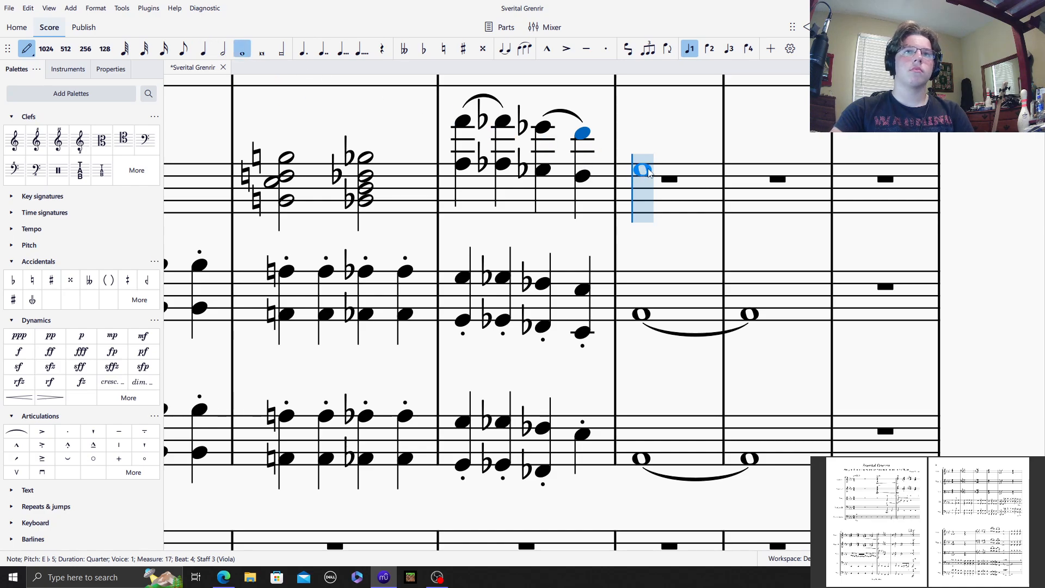
click(645, 169)
click(650, 202)
Step: Enter four staccato quarter notes on A♭4 in Viola measure 19
click(203, 50)
click(605, 48)
click(745, 136)
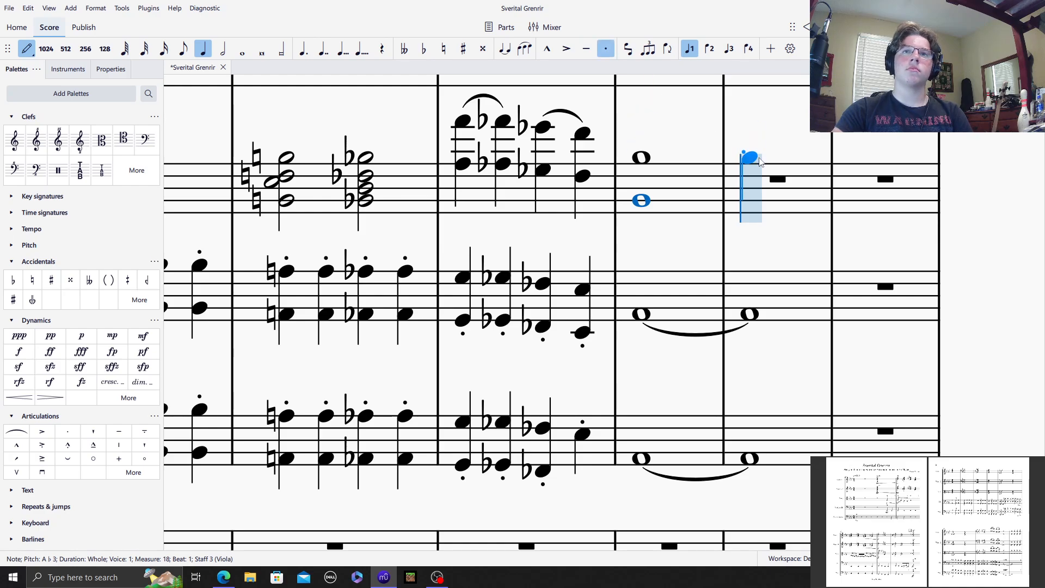
click(762, 158)
click(772, 157)
click(797, 163)
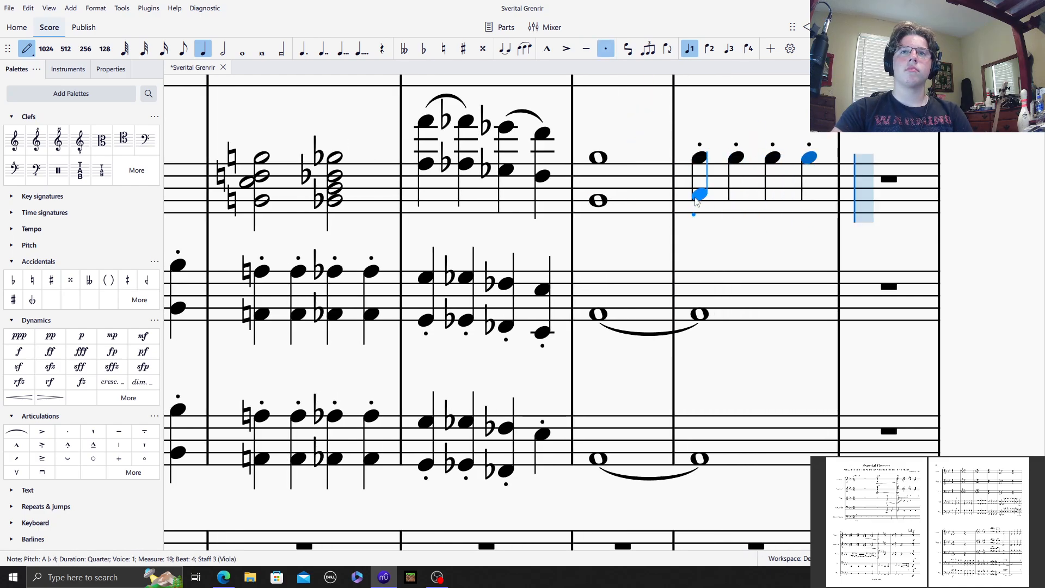
Step: Add the lower octave A♭3 to all four staccato quarter notes in Viola measure 19
shift+click(699, 201)
shift+click(735, 201)
shift+click(772, 201)
shift+click(809, 200)
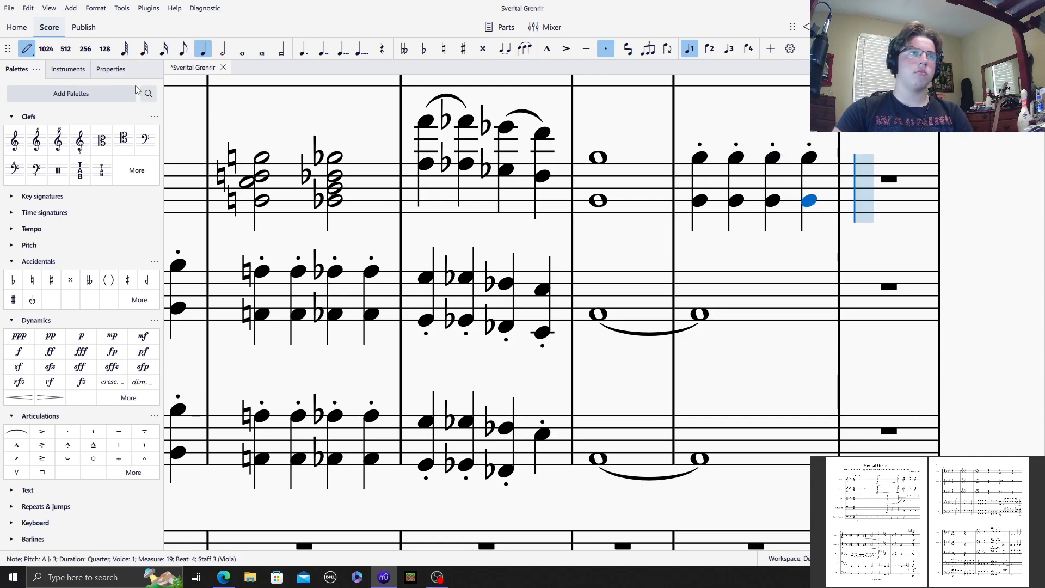
Step: Leave note input and select measure 14 of the Violins 2 staff
click(31, 49)
drag(268, 132, 785, 180)
drag(485, 179, 472, 232)
click(427, 177)
scroll(479, 264, down, 2)
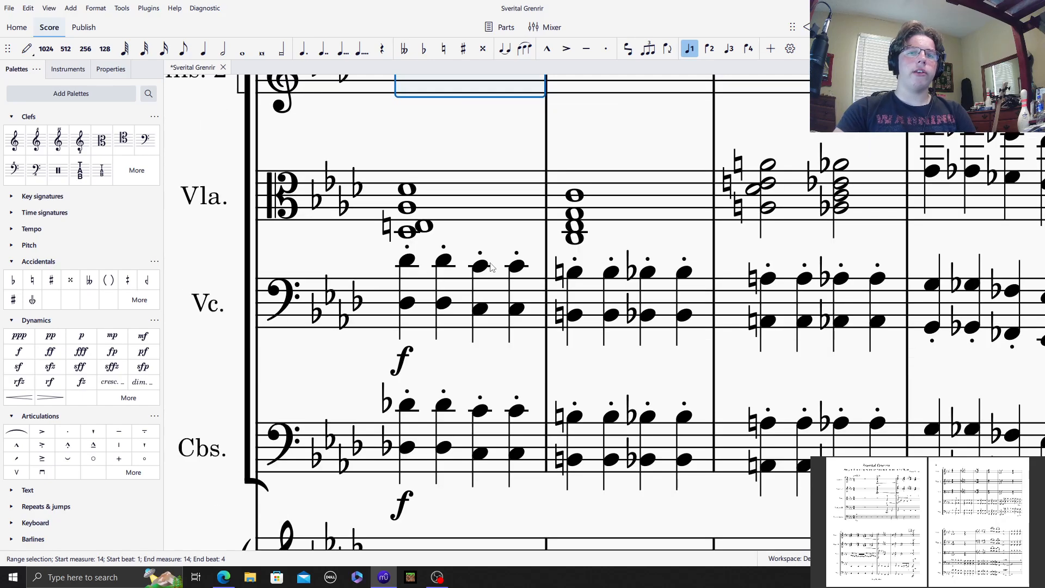
scroll(491, 266, up, 2)
scroll(471, 269, up, 1)
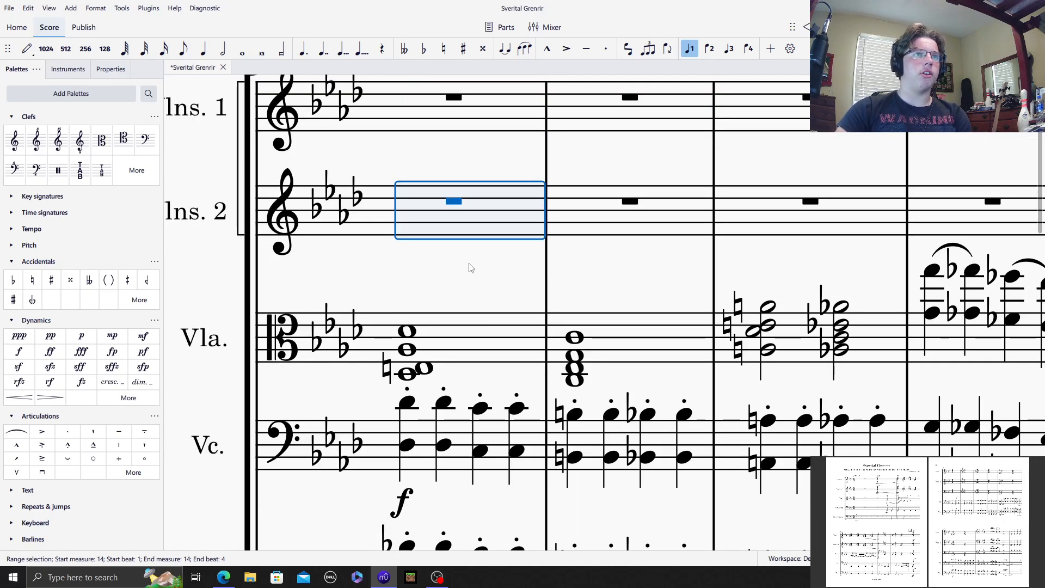
scroll(491, 291, down, 1)
click(319, 163)
click(461, 177)
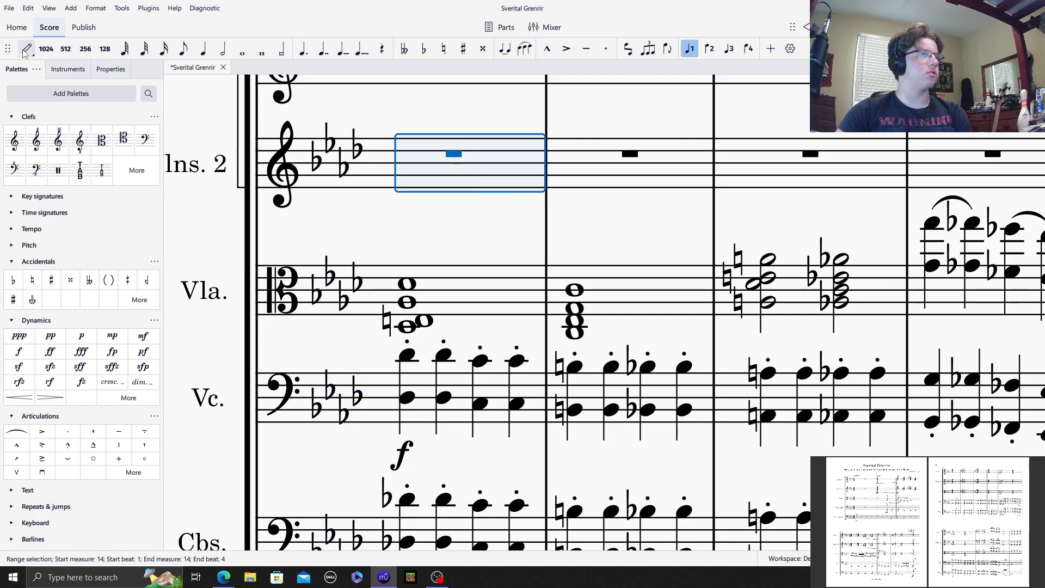
Step: Enter a whole-note chord of D♭5, A♭4, E♮4 and D♭4 in Violins 2 measure 14
click(27, 50)
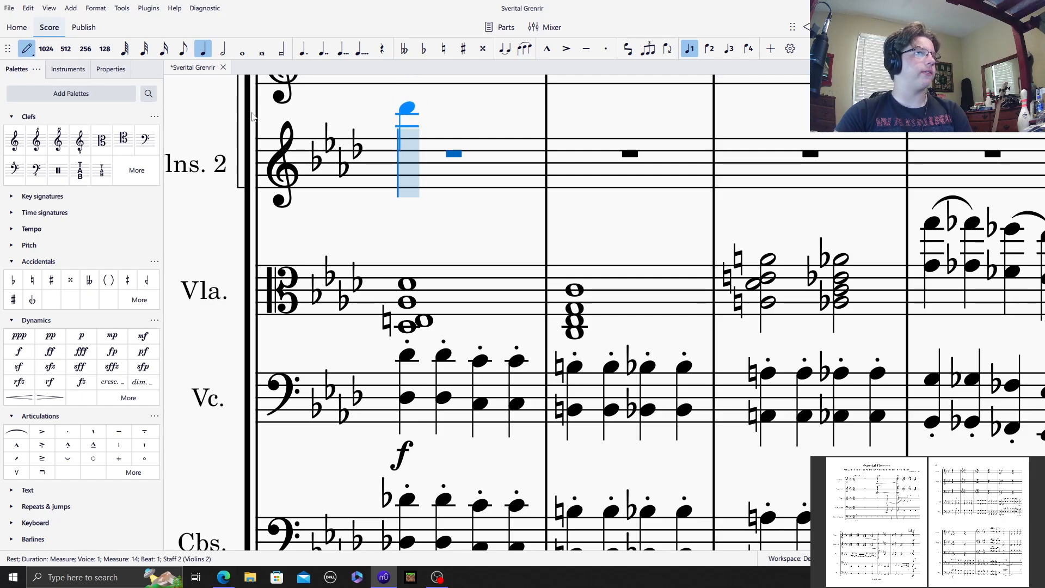
scroll(399, 261, up, 2)
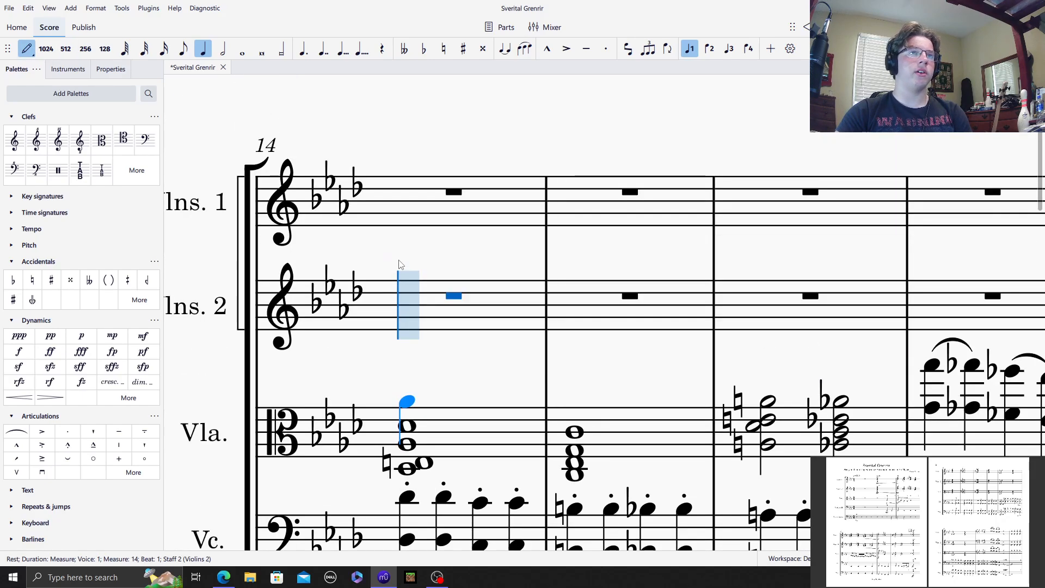
scroll(392, 163, down, 2)
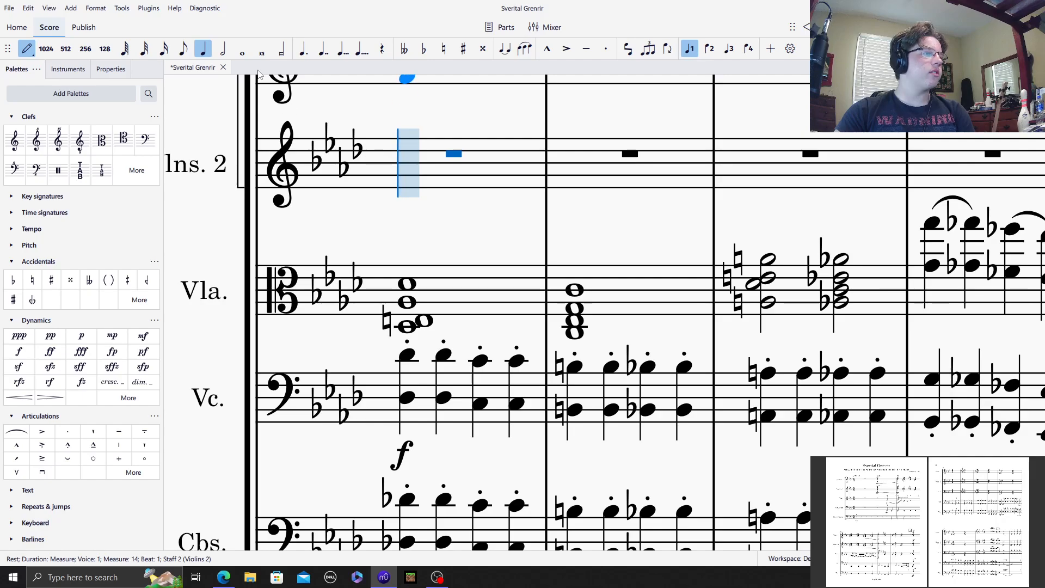
click(242, 49)
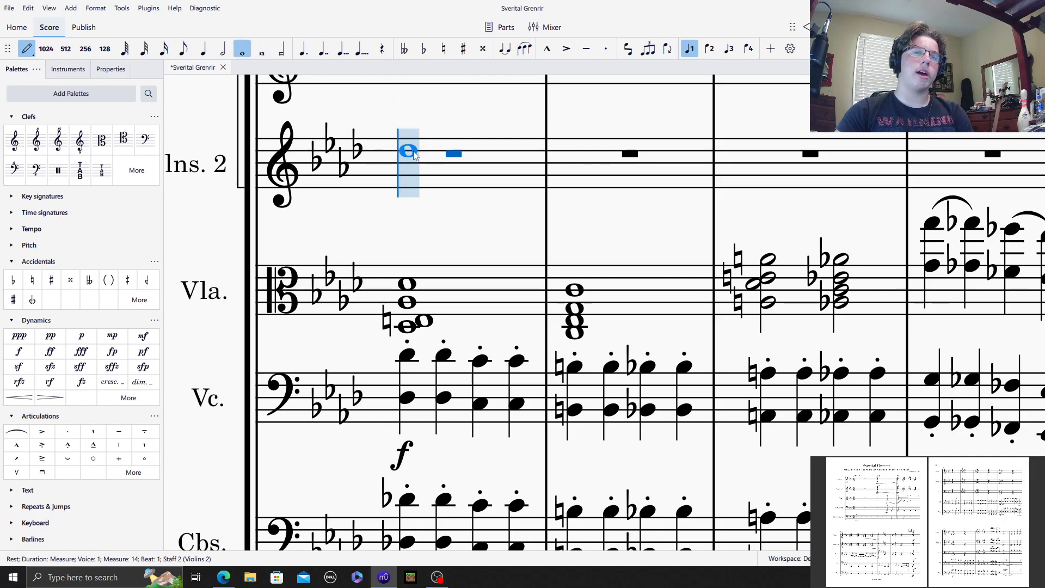
click(414, 154)
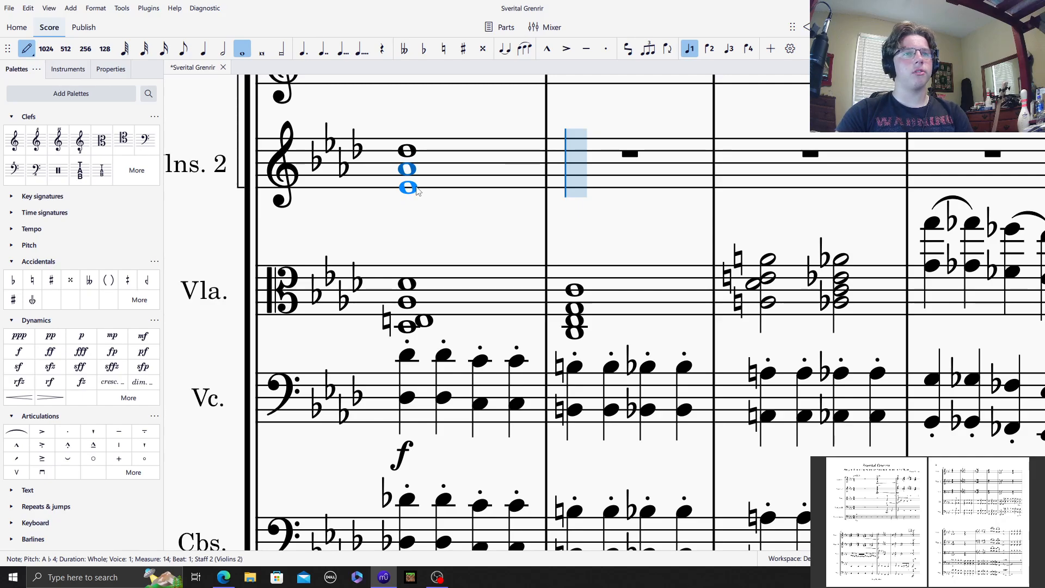
click(407, 187)
click(413, 194)
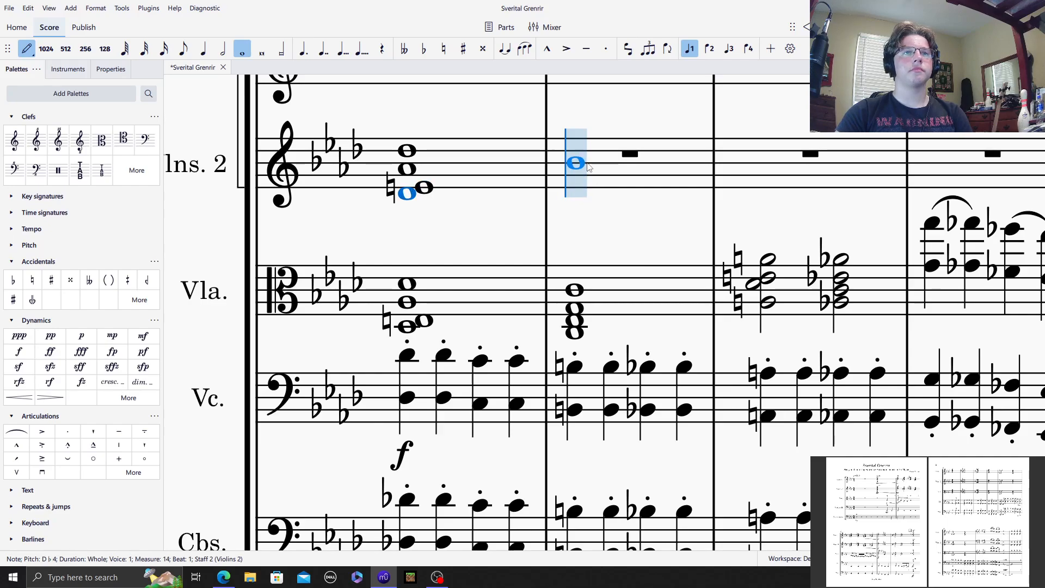
Step: Enter a whole-note chord of C5, G4, E♭4 and C4 in Violins 2 measure 15
click(580, 160)
click(579, 178)
click(579, 188)
click(579, 202)
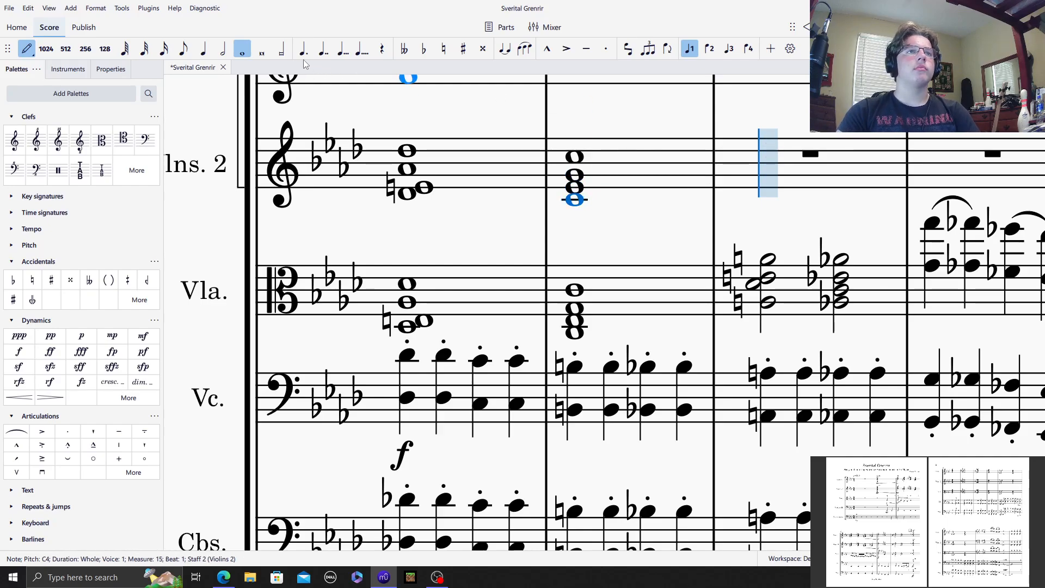
Step: Enter a half-note chord of A♮5, E♮5, D♭5 and A♮4 on beat 1 of Violins 2 measure 16
key(6)
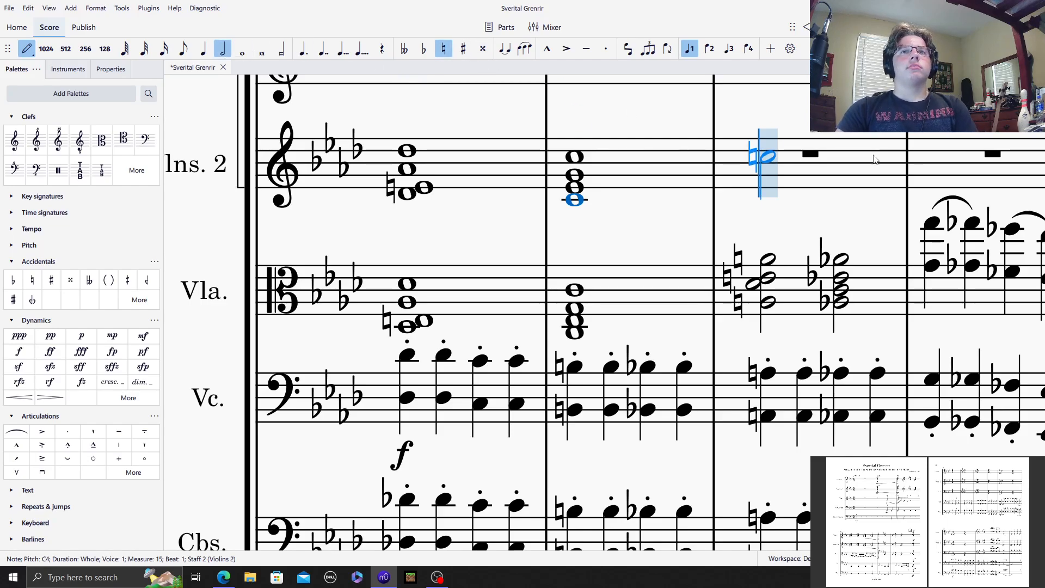
click(767, 126)
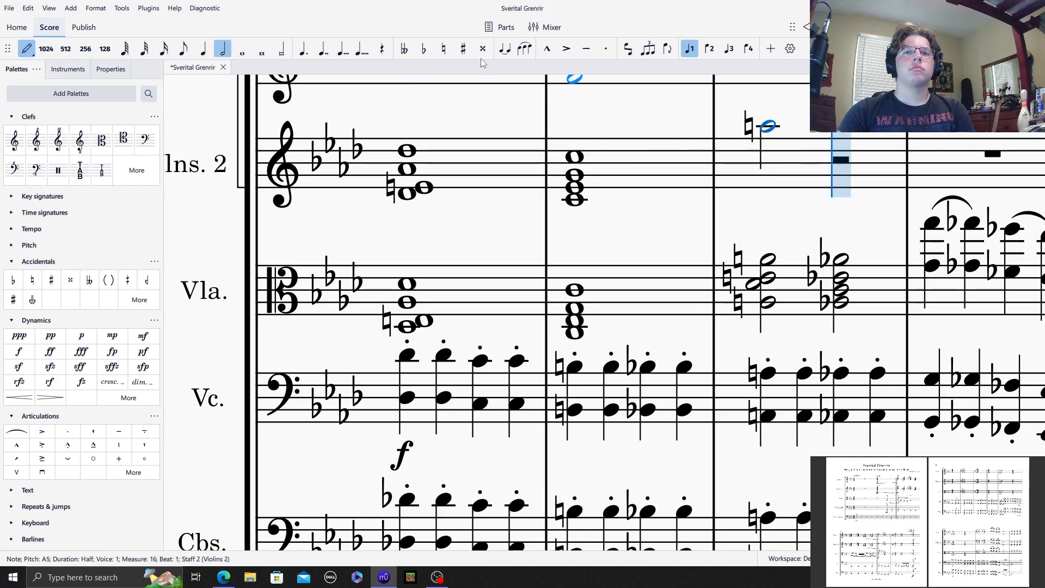
click(442, 50)
click(767, 144)
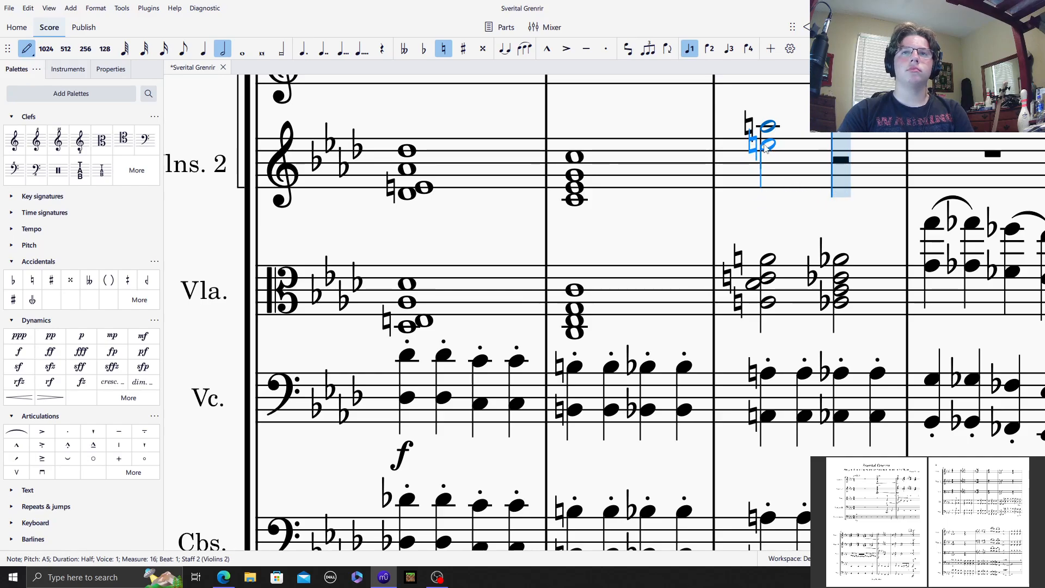
click(767, 155)
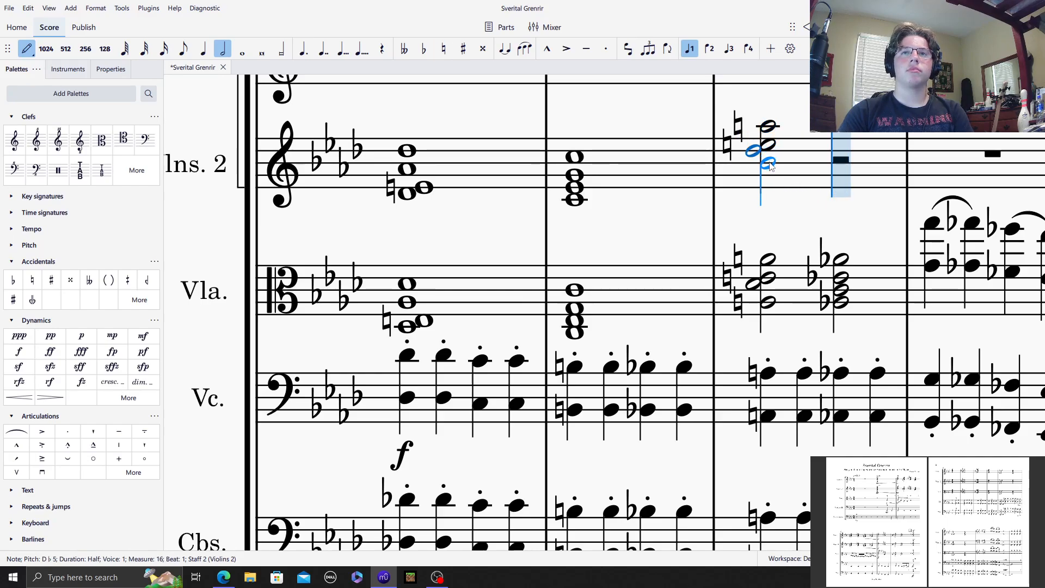
click(444, 48)
click(767, 171)
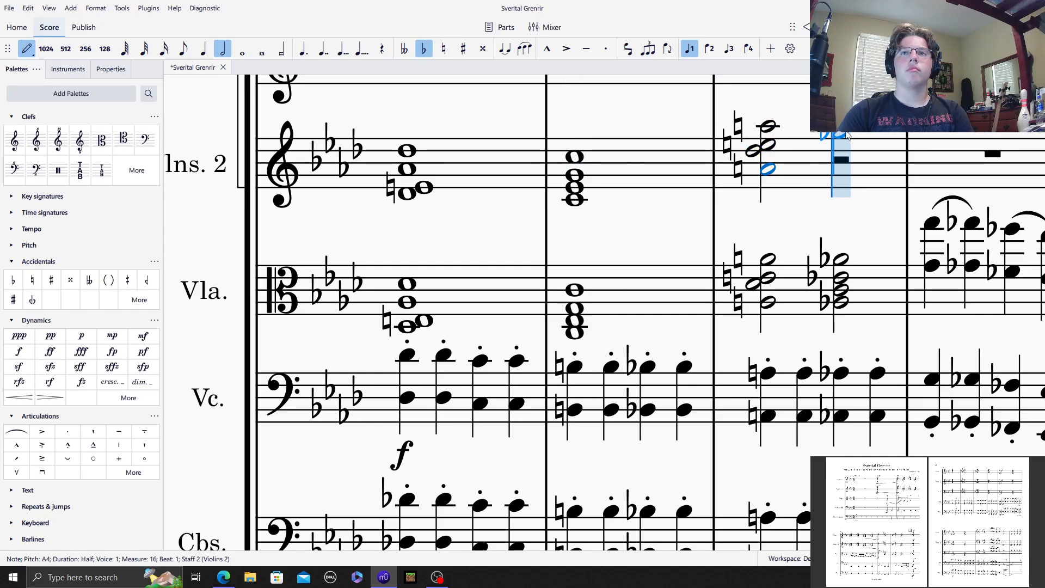
Step: Enter a half-note chord of A♭5, E♭5, C5 and A♭4 on beat 3 of Violins 2 measure 16
click(842, 128)
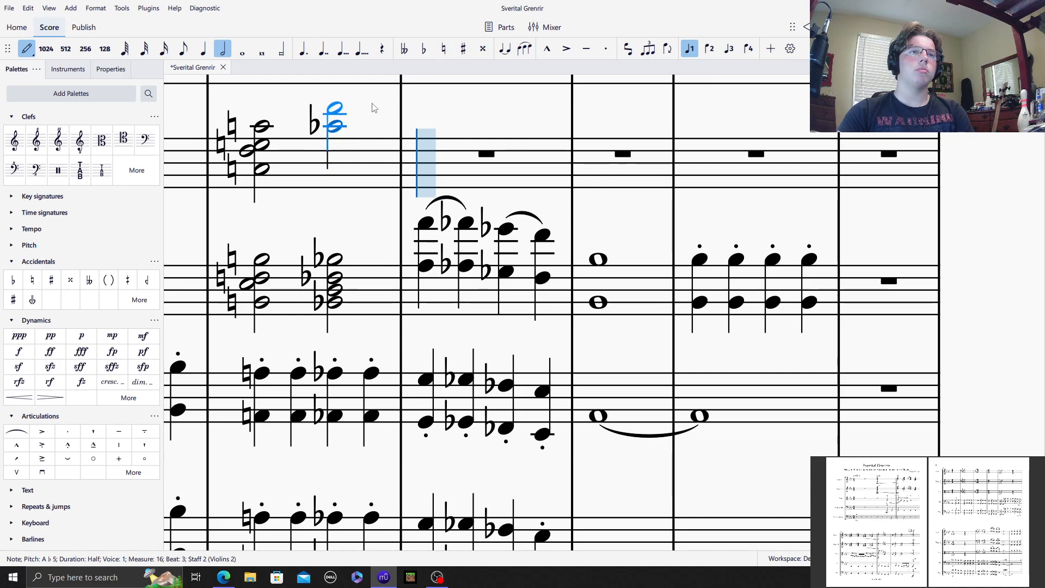
click(335, 145)
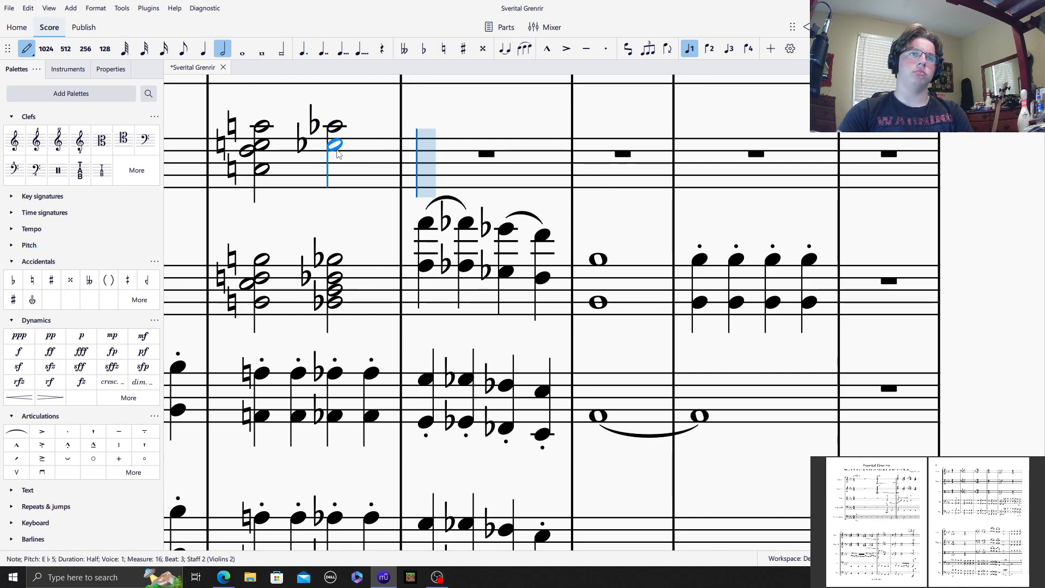
click(423, 49)
click(335, 169)
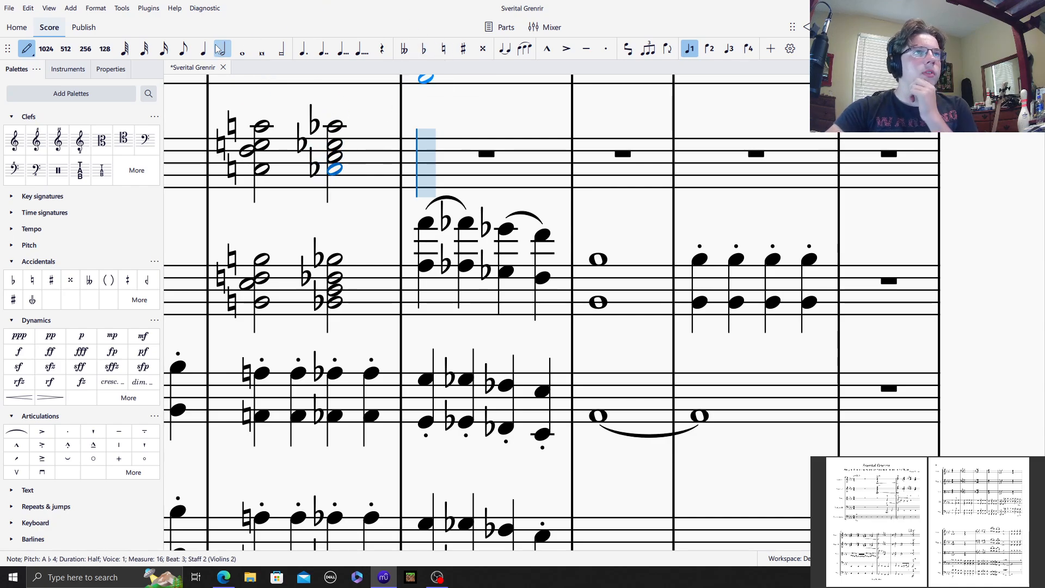
Step: Enter quarter notes B♭5, A♮5, G5 and G♭5 in Violins 2 measure 17, slurred in pairs
key(5)
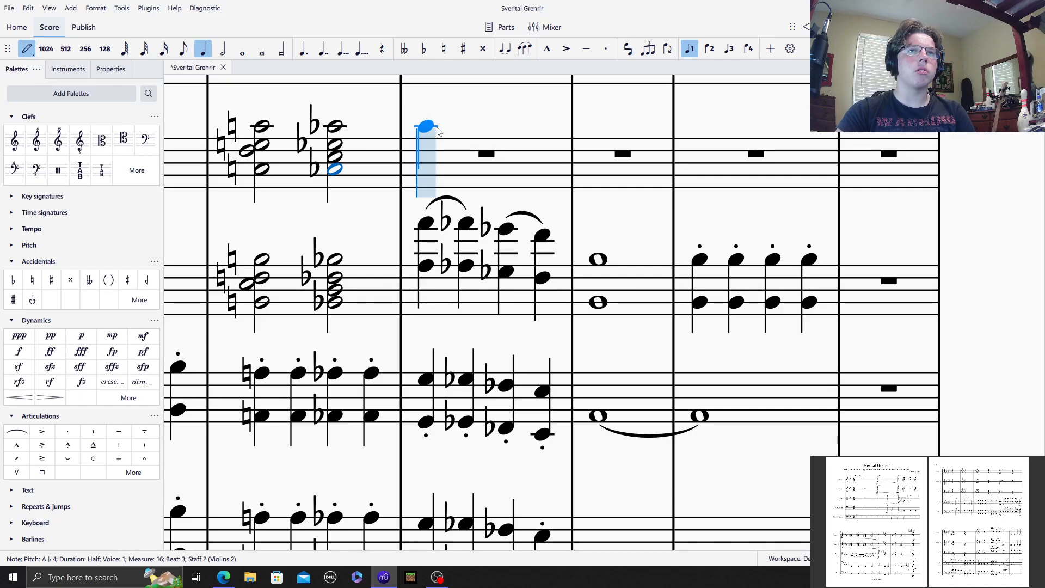
click(437, 124)
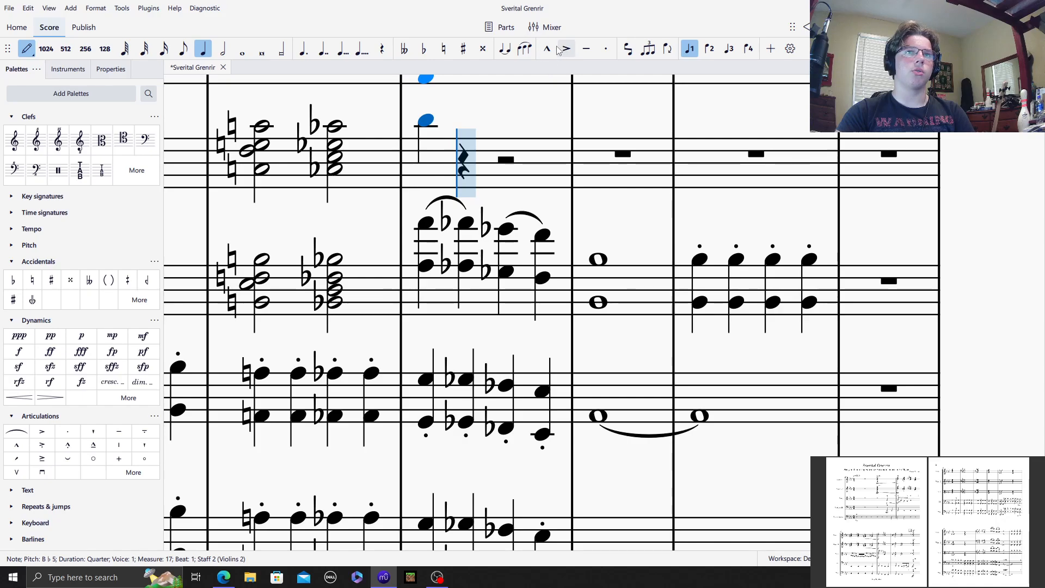
click(524, 48)
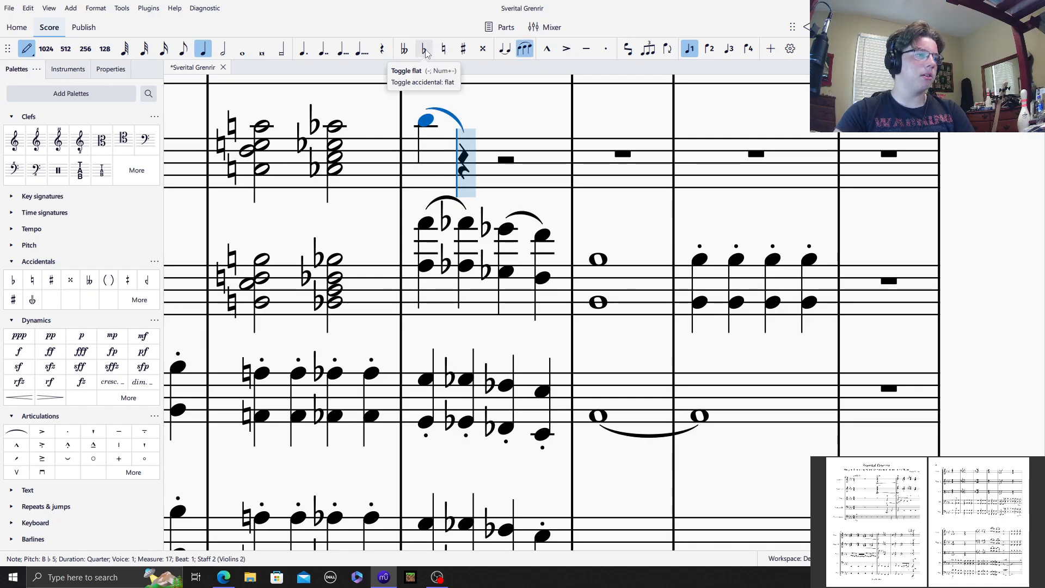
click(444, 48)
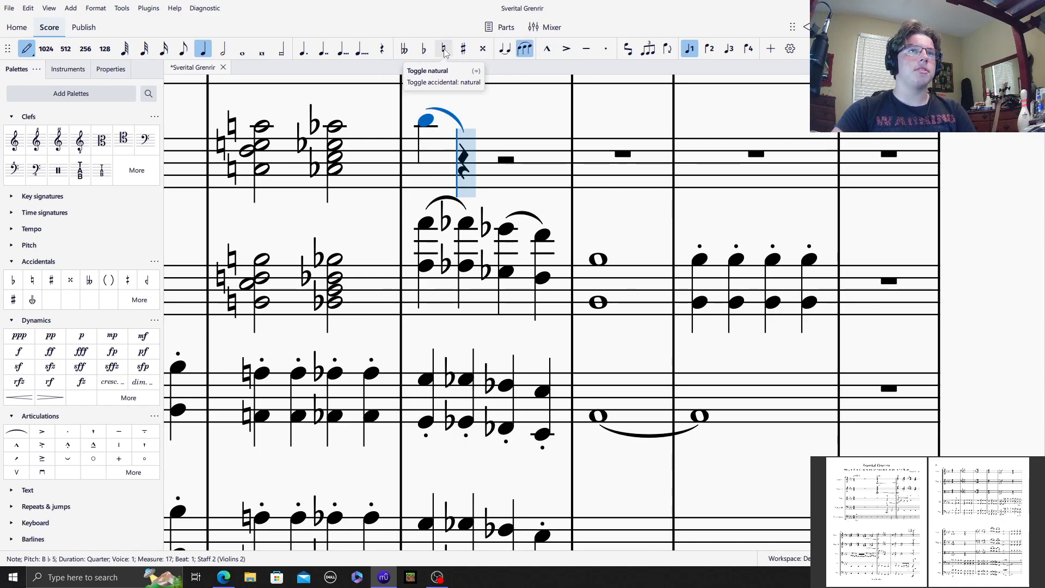
click(463, 129)
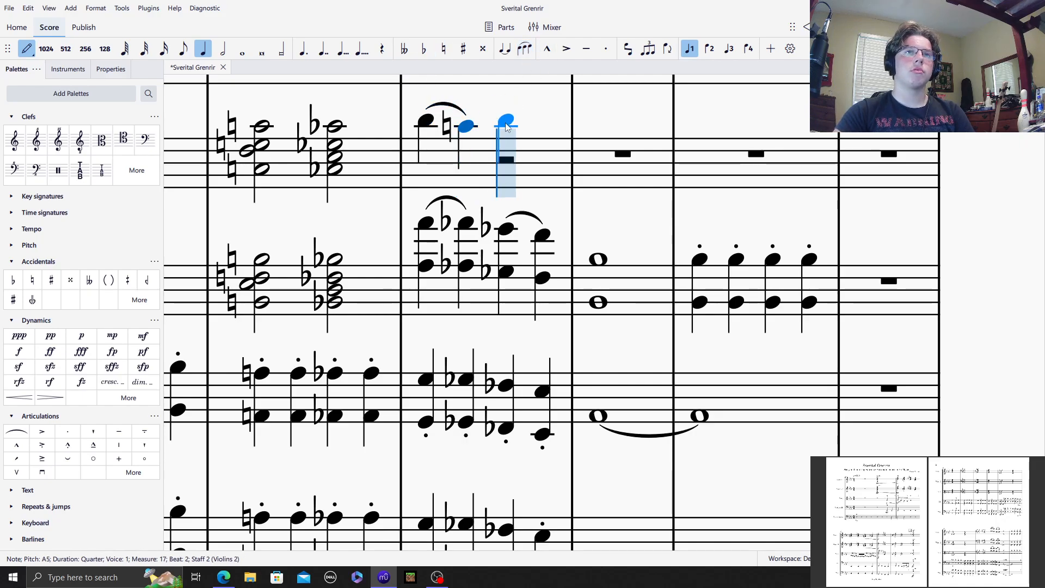
click(506, 133)
click(524, 48)
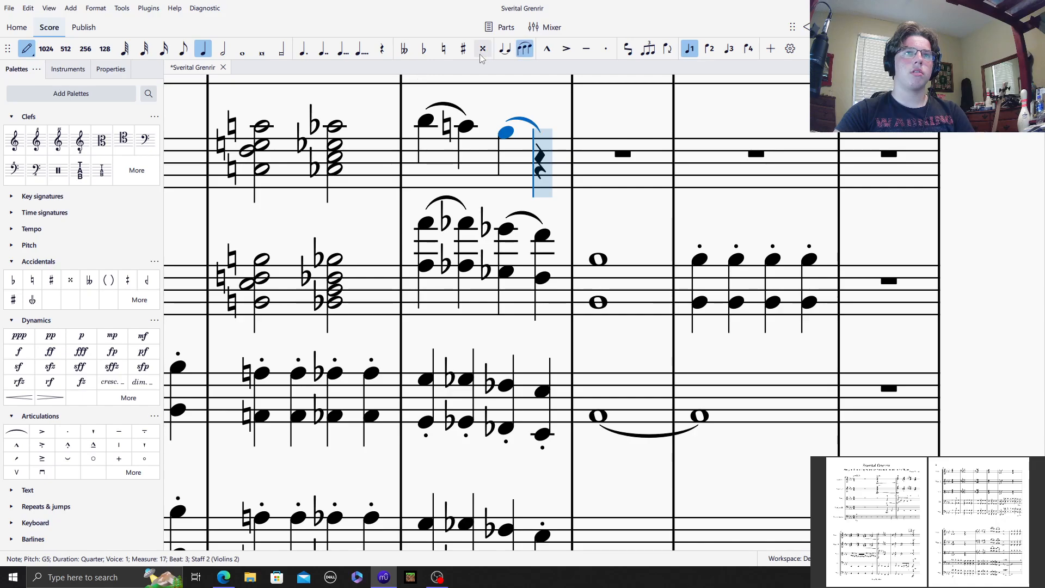
click(552, 130)
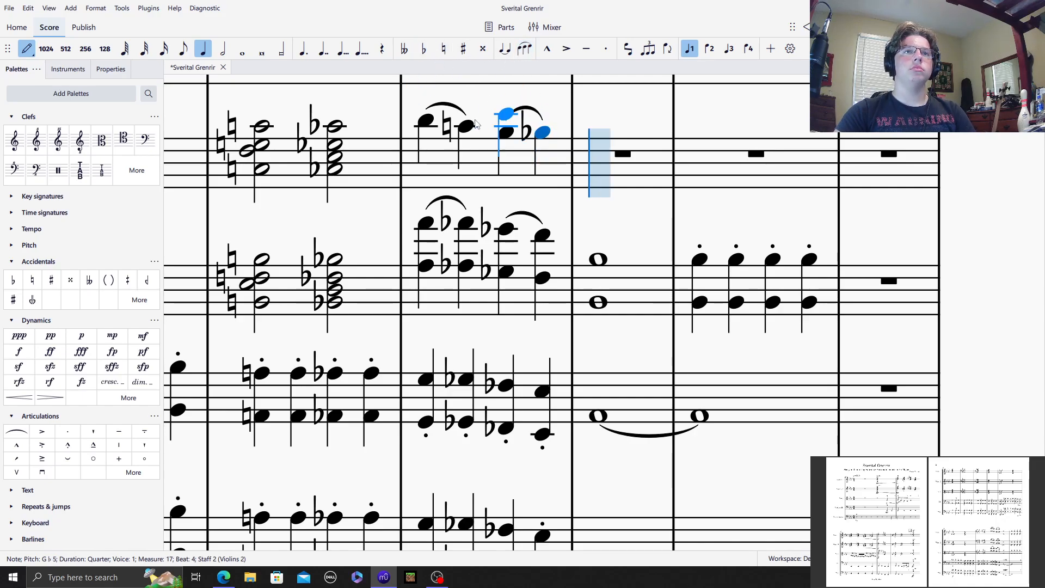
Step: Add the lower octaves B♭4, A♮4, G4 and G♭4 to the quarter notes in Violins 2 measure 17
click(430, 165)
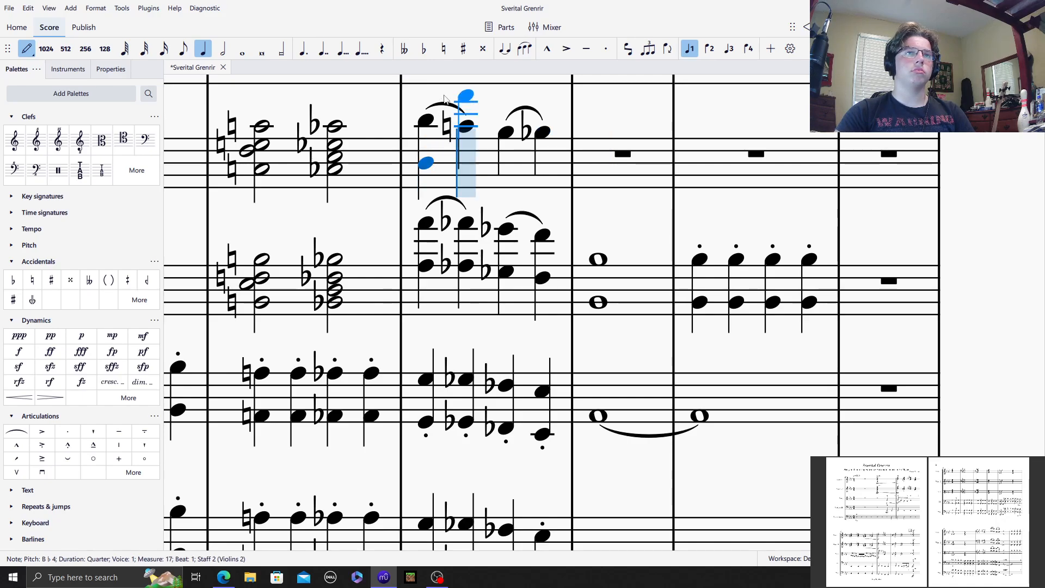
click(465, 165)
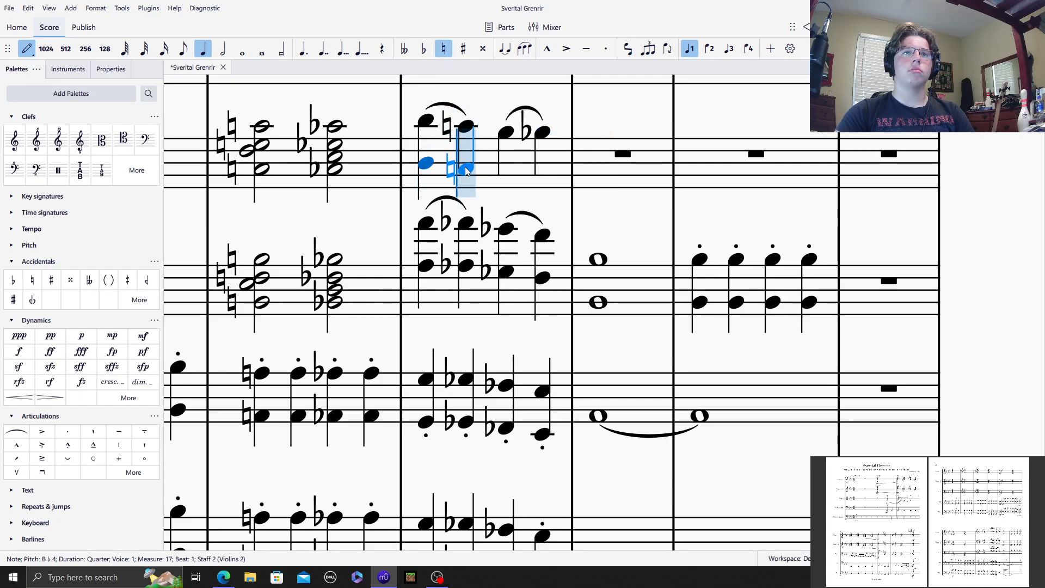
click(505, 173)
key(minus)
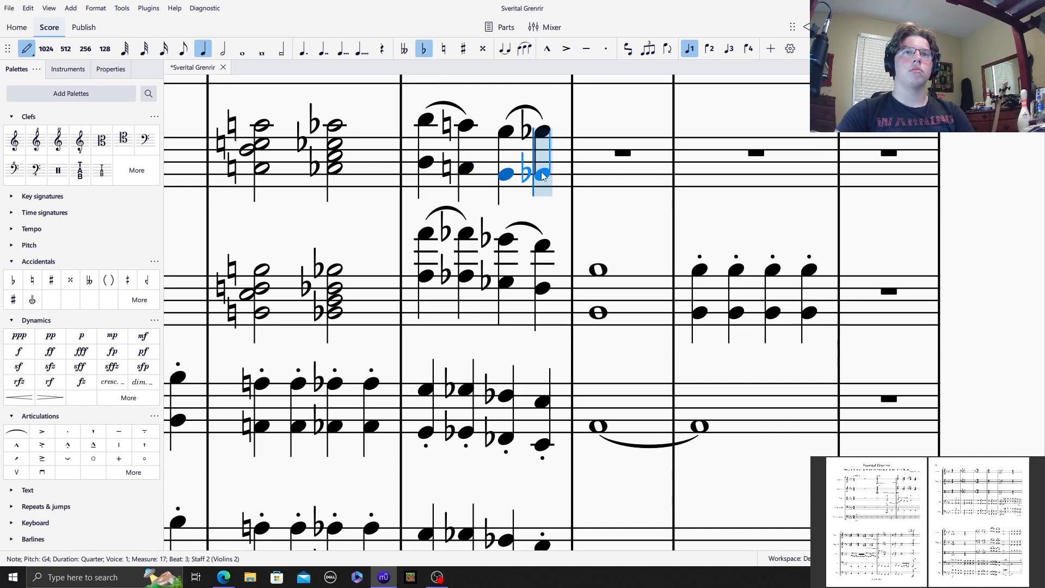
click(542, 174)
Step: Enter a whole-note octave of C♭4 and C♭5 in Violins 2 measure 18
key(7)
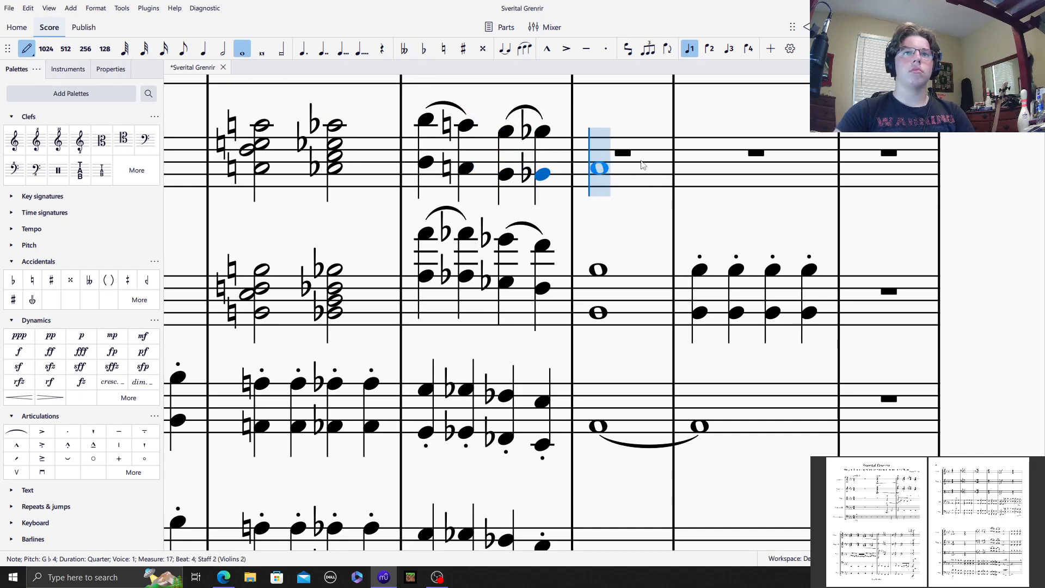
click(600, 134)
key(Delete)
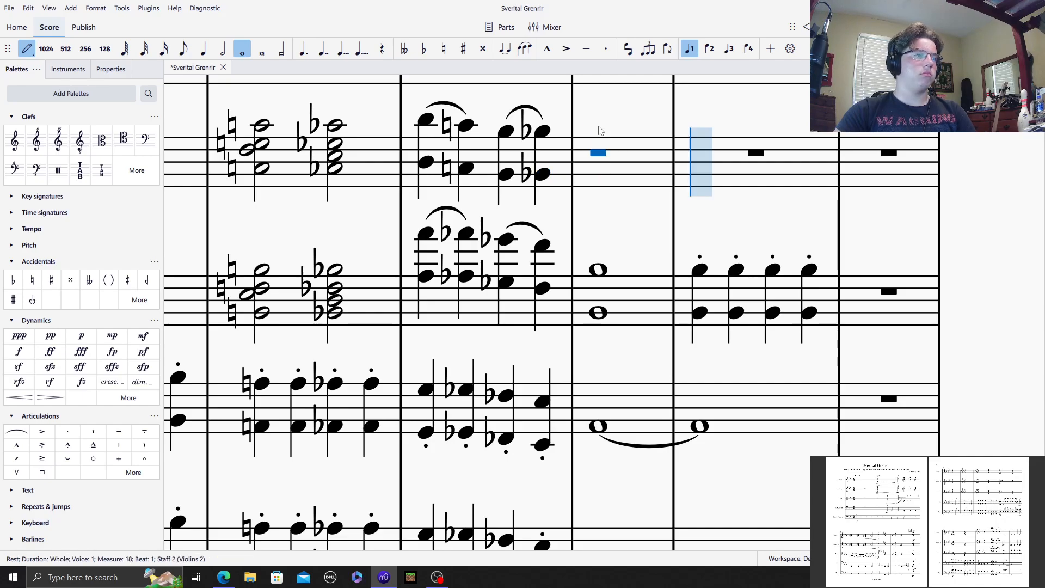
click(423, 49)
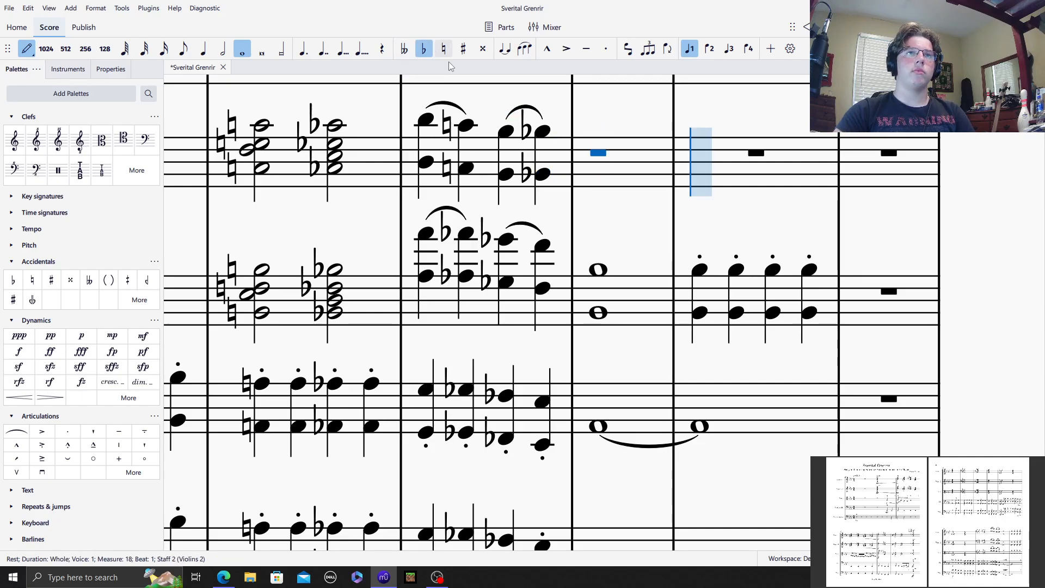
click(603, 199)
click(423, 48)
shift+click(593, 157)
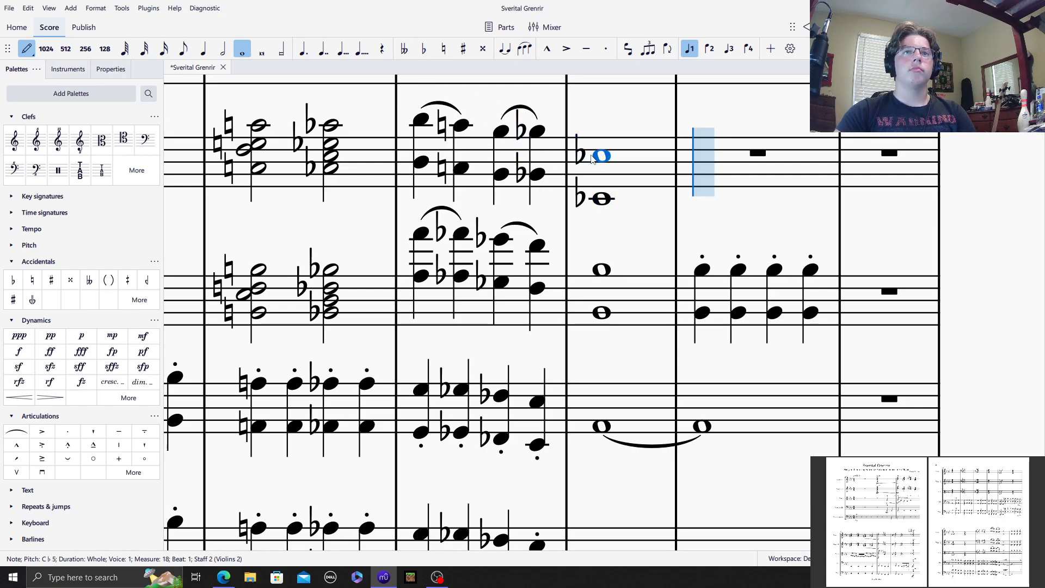
Step: Enter four staccato quarter notes on C♭5 in Violins 2 measure 19
click(203, 48)
click(606, 49)
click(429, 49)
click(703, 151)
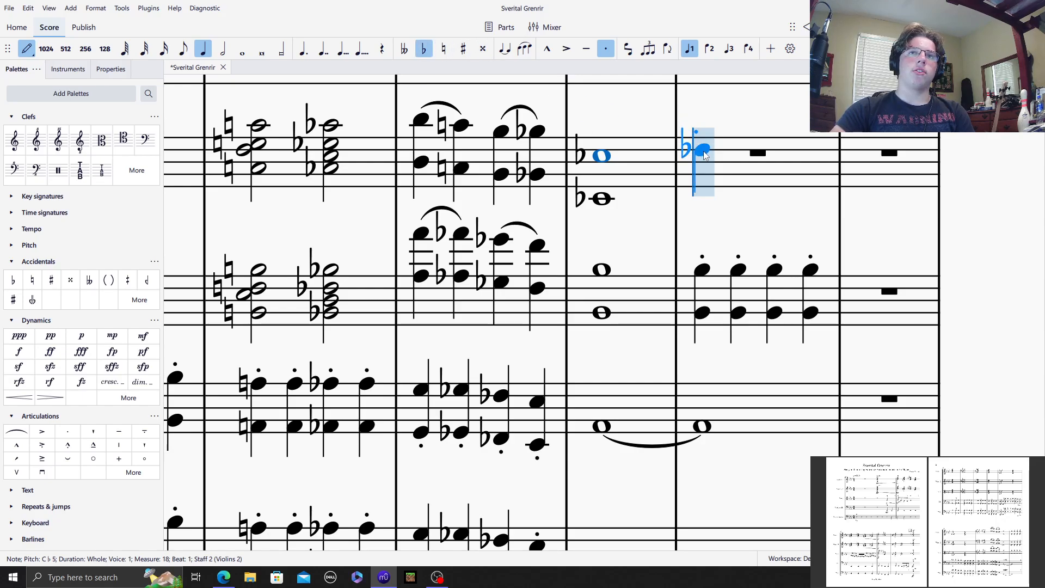
click(738, 155)
click(774, 156)
click(810, 156)
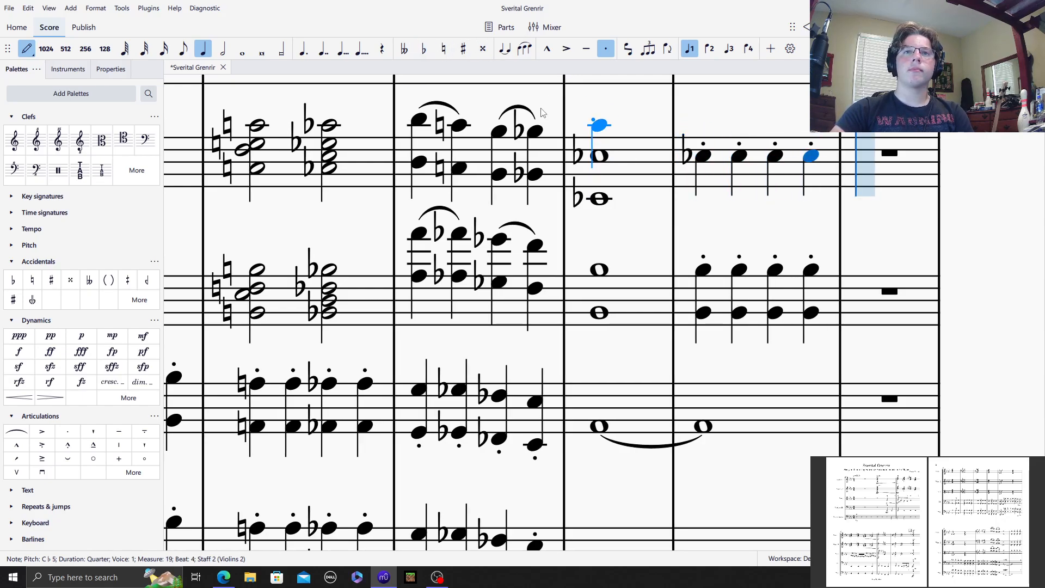
Step: Add the lower octave C♭4 to all four staccato quarter notes in Violins 2 measure 19
click(427, 51)
shift+click(703, 199)
shift+click(739, 199)
shift+click(774, 199)
shift+click(811, 199)
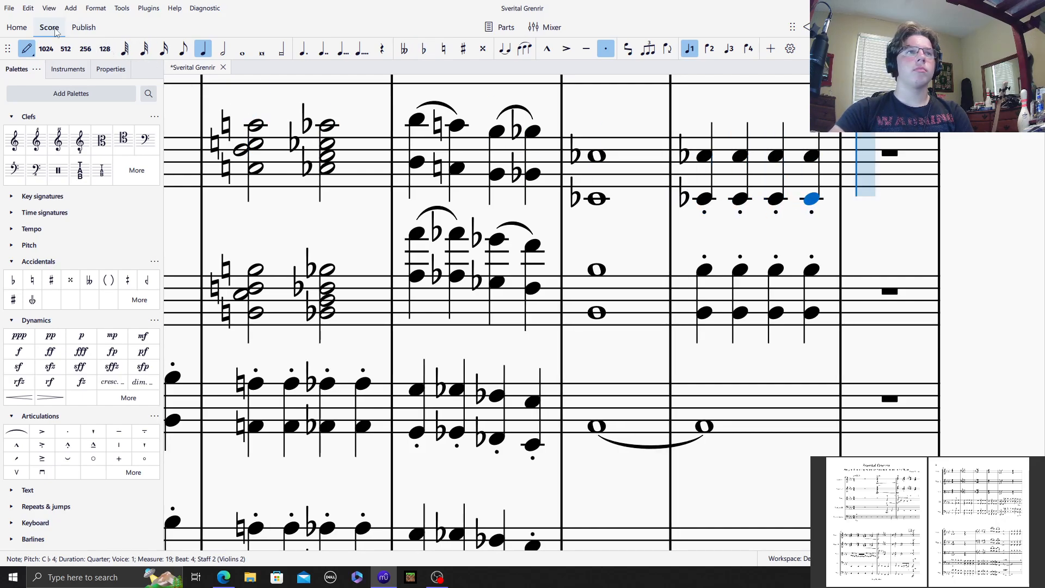
Step: Copy the Violins 2 chords of measures 14 to 16 into the same measures of Violins 1
click(26, 49)
mouse_move(347, 114)
mouse_down()
mouse_move(512, 159)
mouse_move(805, 185)
mouse_move(789, 194)
mouse_up()
drag(595, 198, 486, 171)
click(320, 176)
drag(320, 175, 293, 168)
shift+click(703, 235)
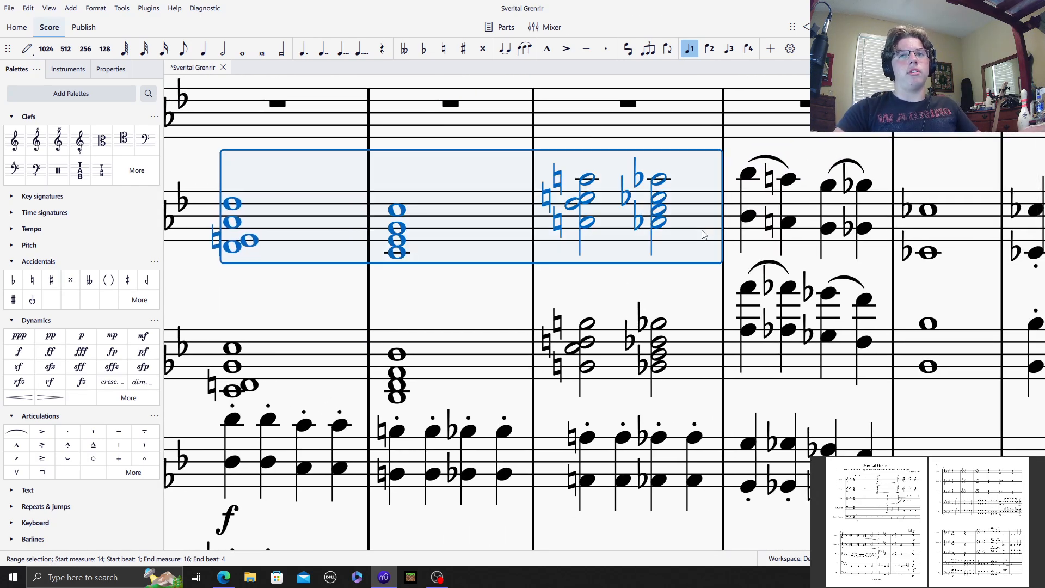
click(310, 125)
key(ctrl+v)
Step: Enter quarter notes E♭5, D♮5, C5 and C♭5 in Violins 1 measure 17, slurred in pairs
drag(461, 173, 17, 264)
click(297, 200)
key(n)
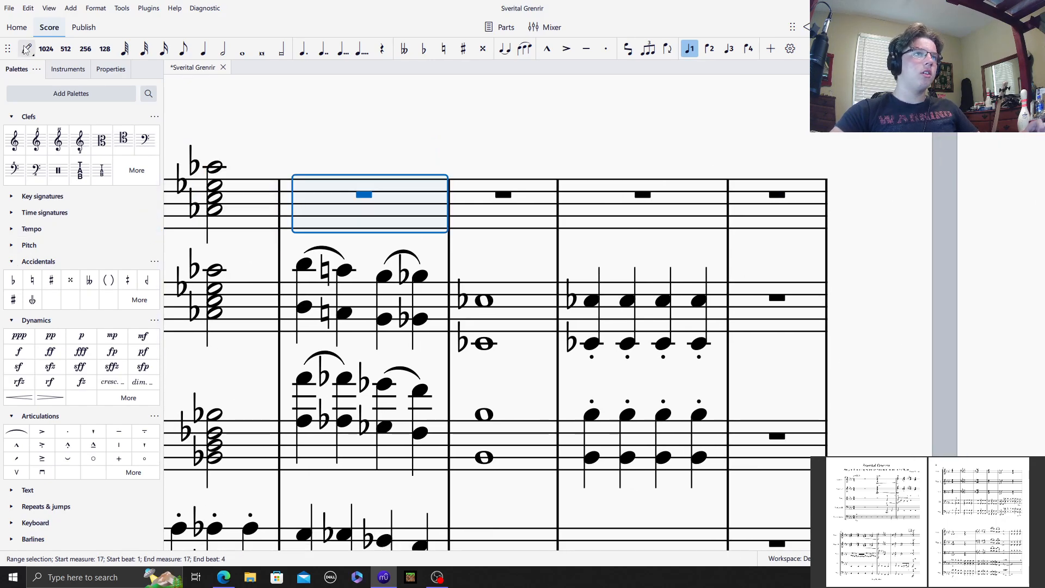
click(343, 189)
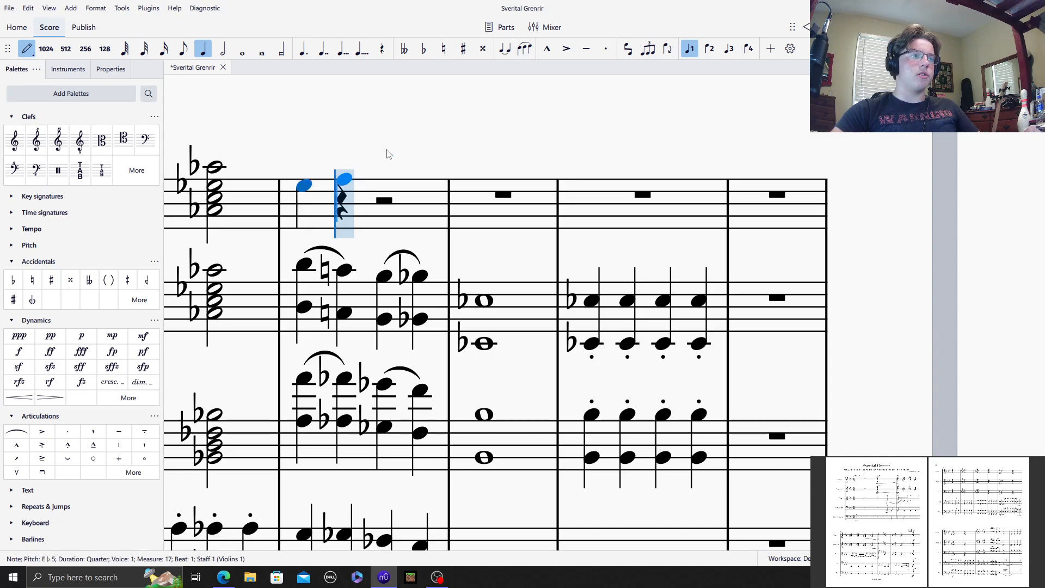
click(525, 48)
click(443, 49)
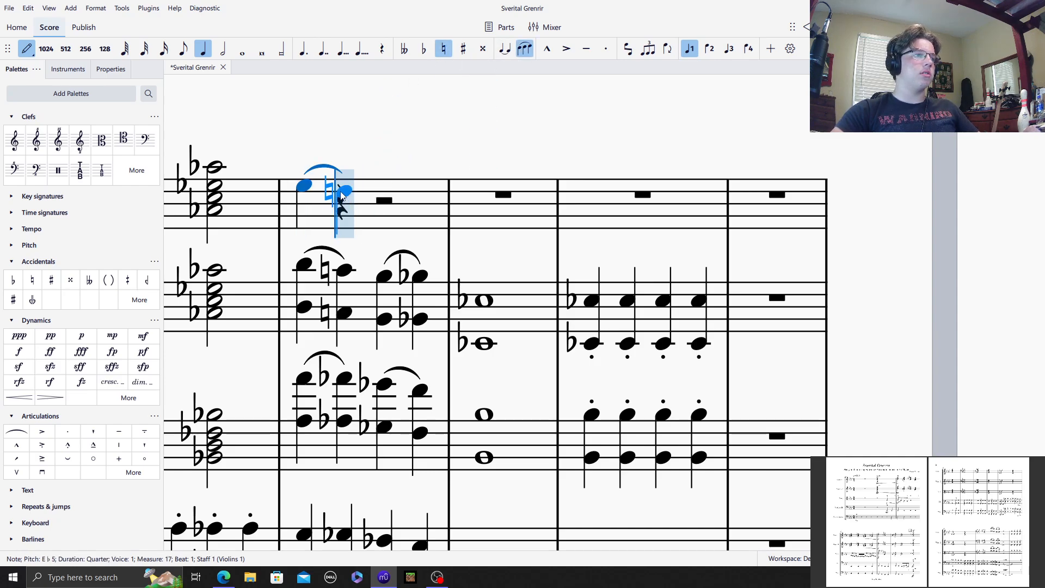
click(341, 194)
click(384, 198)
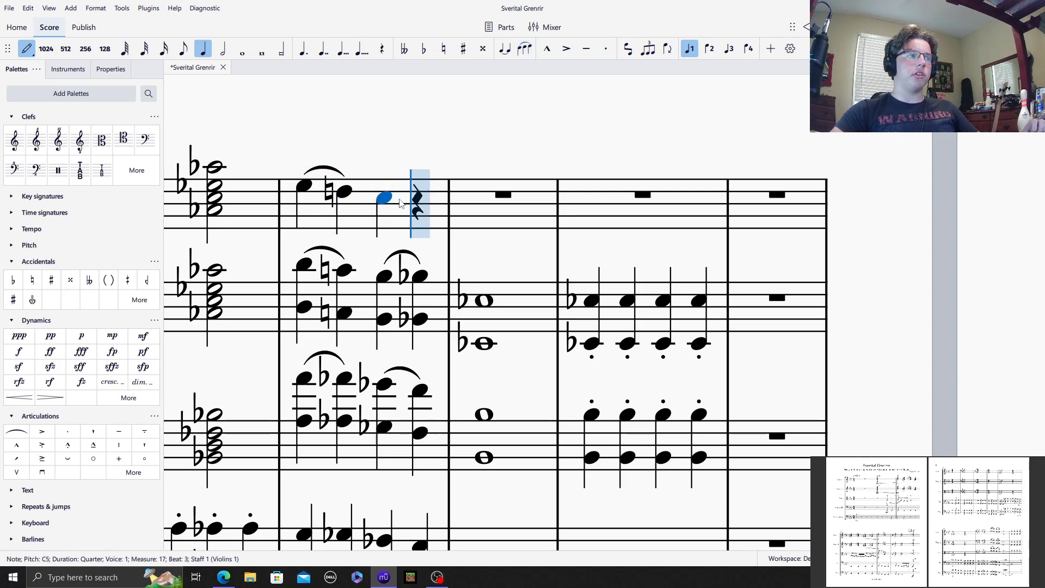
click(525, 49)
click(423, 48)
click(419, 197)
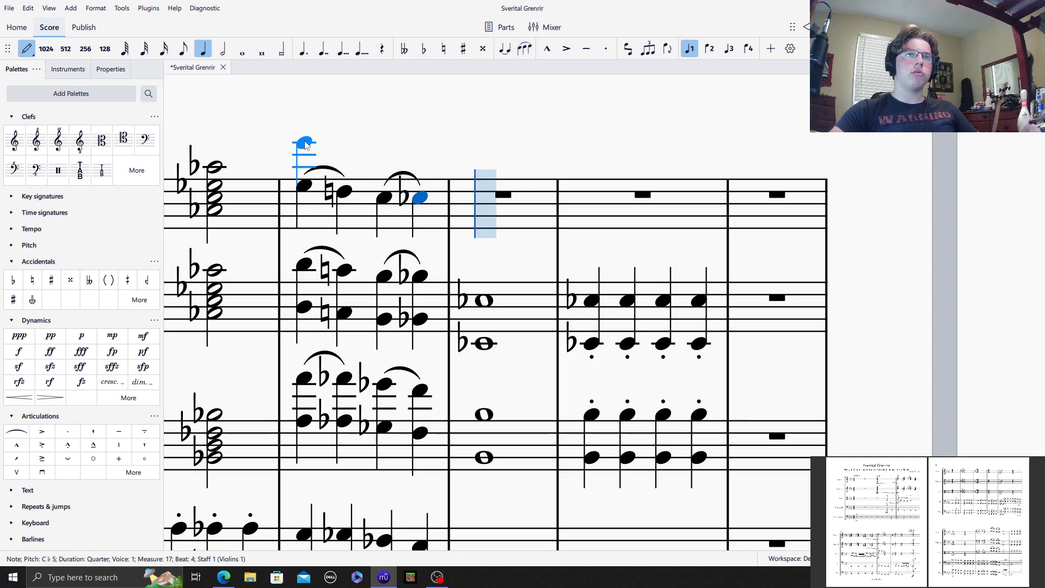
Step: Add the upper octaves E♭6, D♮6, C6 and C♭6 to the quarter notes in Violins 1 measure 17
click(306, 146)
click(443, 48)
click(453, 146)
click(495, 156)
key(minus)
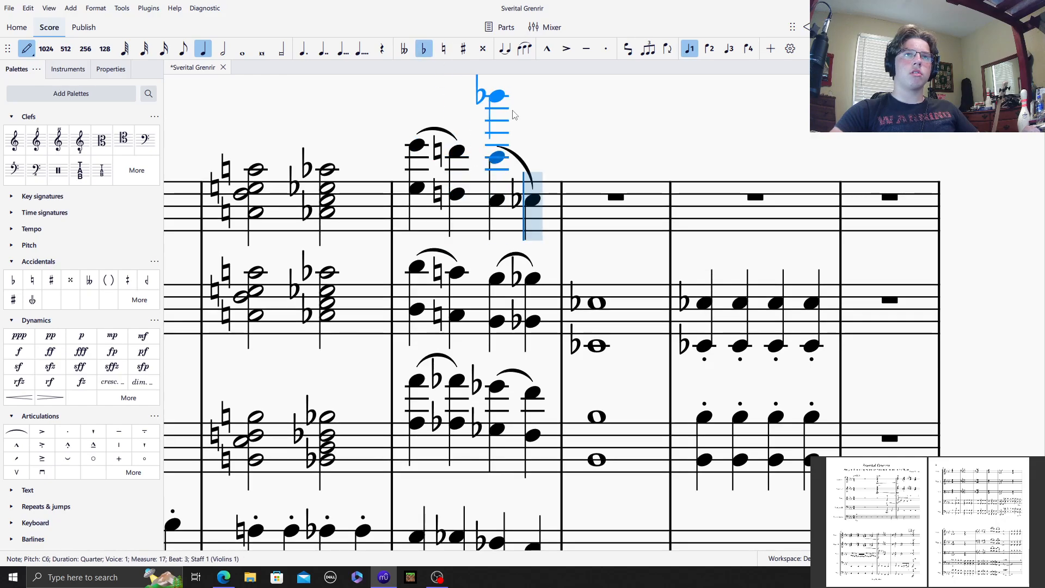
click(533, 156)
Step: Enter a whole-note octave of E♭5 and E♭4 in Violins 1 measure 18
key(7)
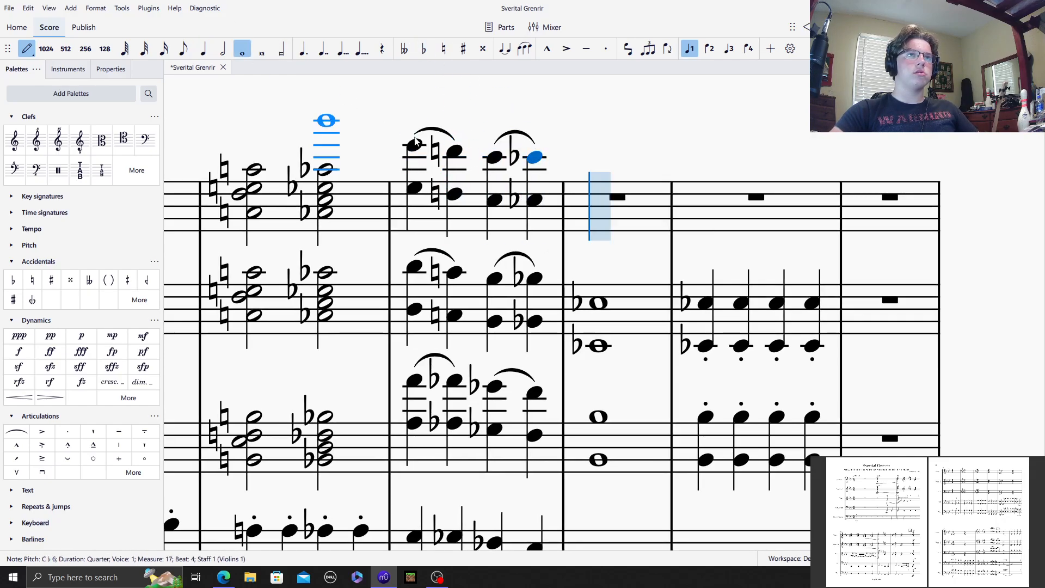
click(598, 187)
click(598, 231)
Step: Enter four staccato quarter notes on E♭5 in Violins 1 measure 19
key(5)
click(610, 50)
double_click(714, 186)
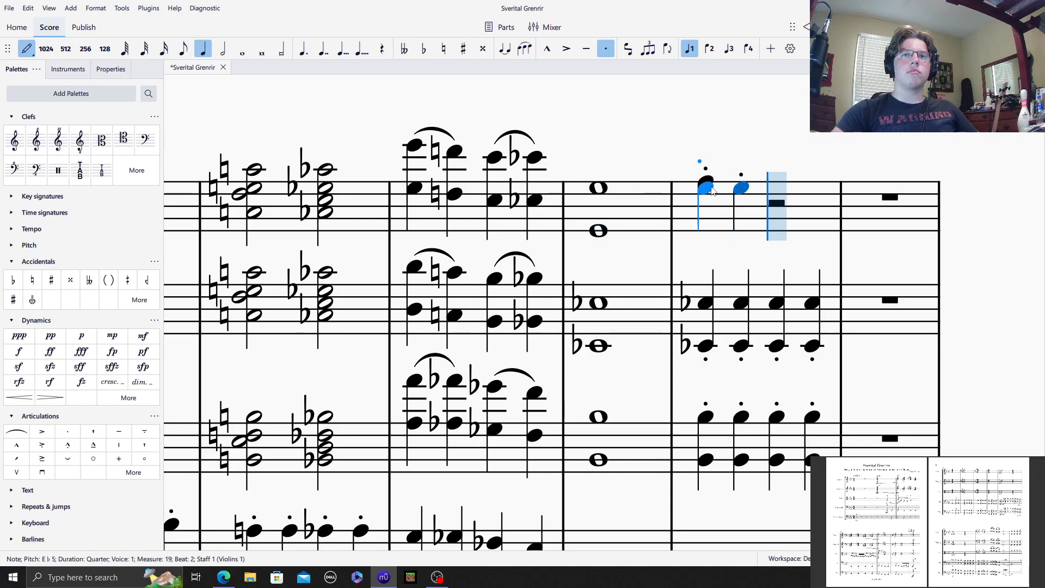
click(712, 186)
click(711, 188)
click(778, 188)
click(803, 189)
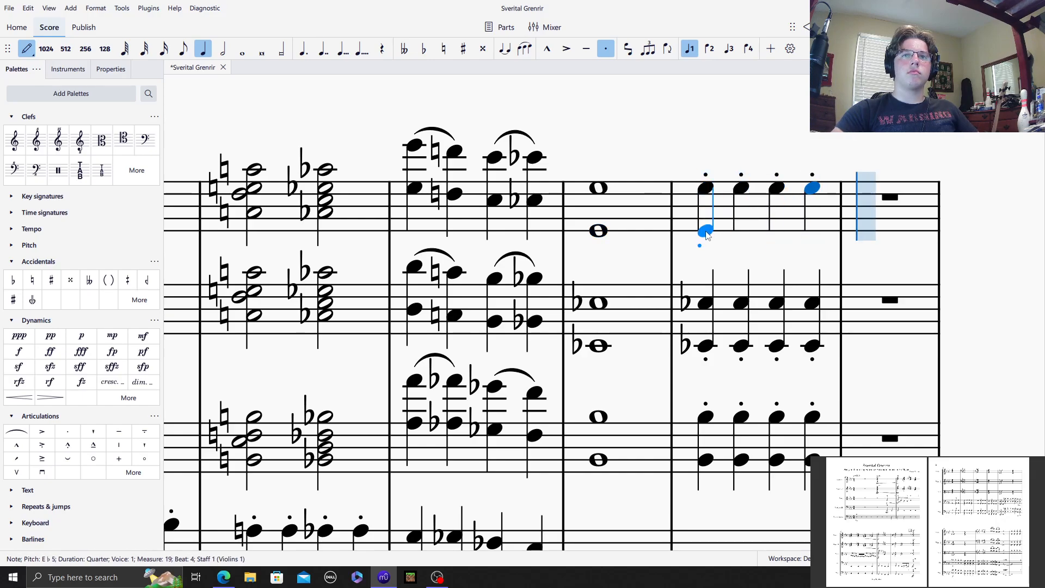
Step: Add the lower octave E♭4 to the four staccato quarter notes in Violins 1 measure 19 and leave note input
shift+click(706, 232)
shift+click(741, 231)
shift+click(777, 231)
shift+click(811, 231)
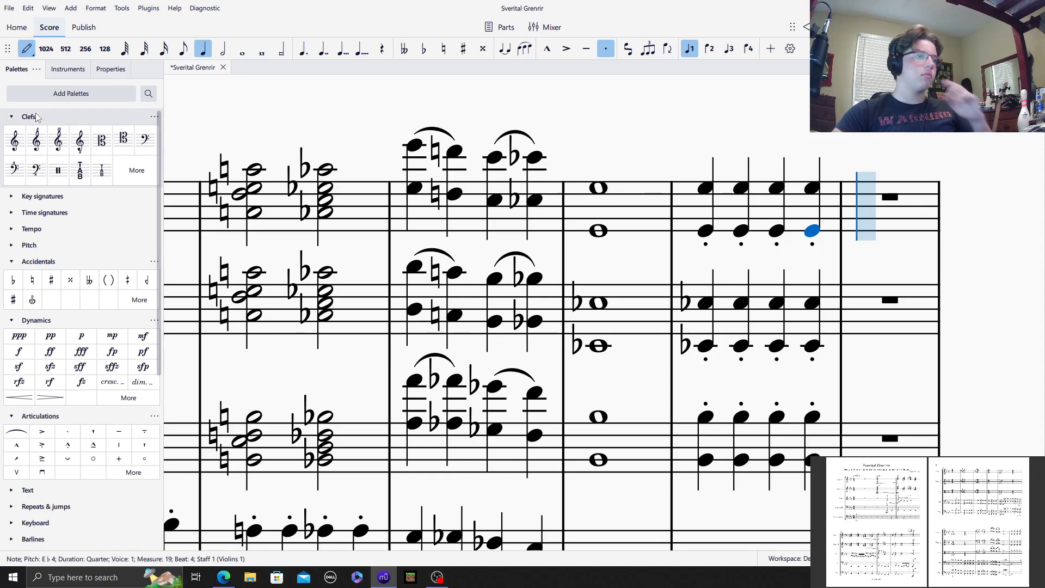
click(27, 49)
Step: Play back the score from the first measure and follow it across the pages to review the string parts
drag(369, 140, 653, 215)
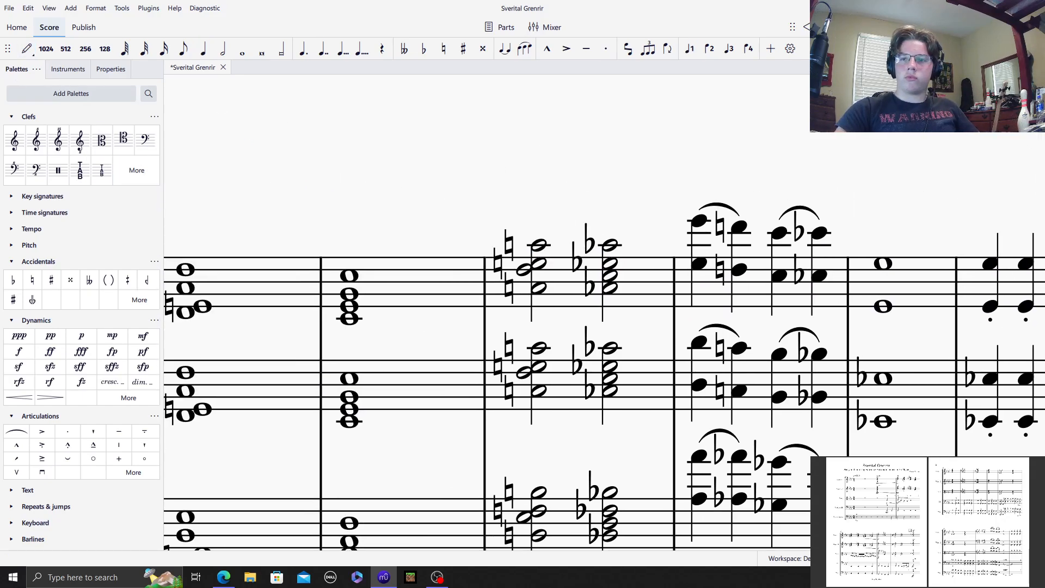
scroll(652, 313, down, 3)
drag(552, 256, 724, 50)
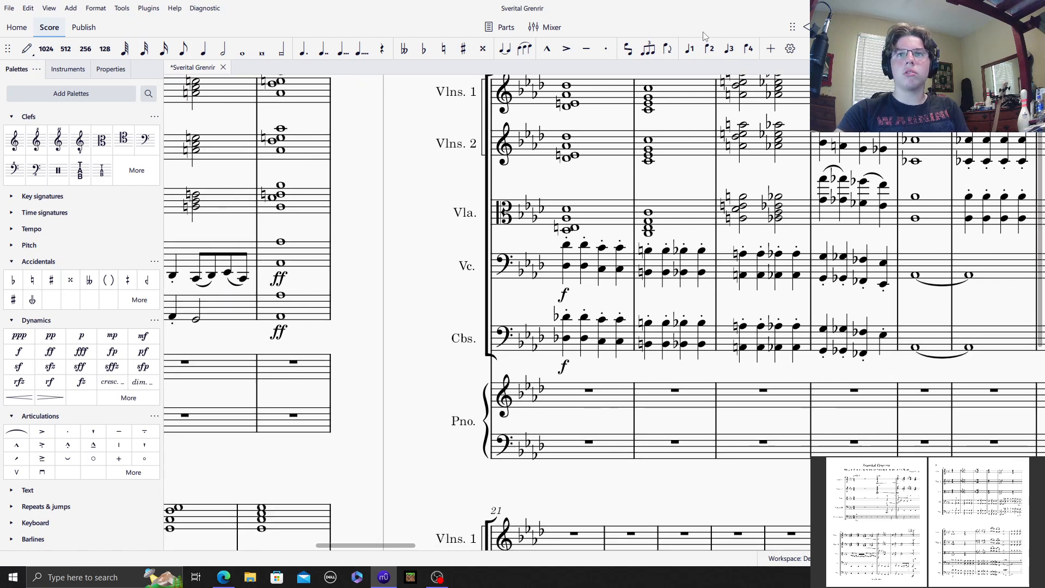
key(space)
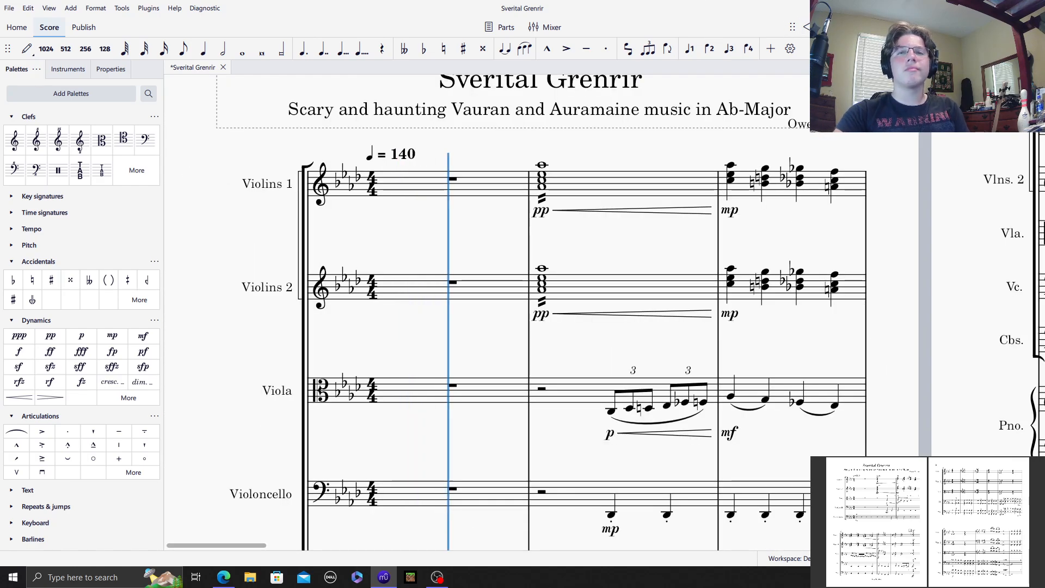
scroll(711, 326, down, 1)
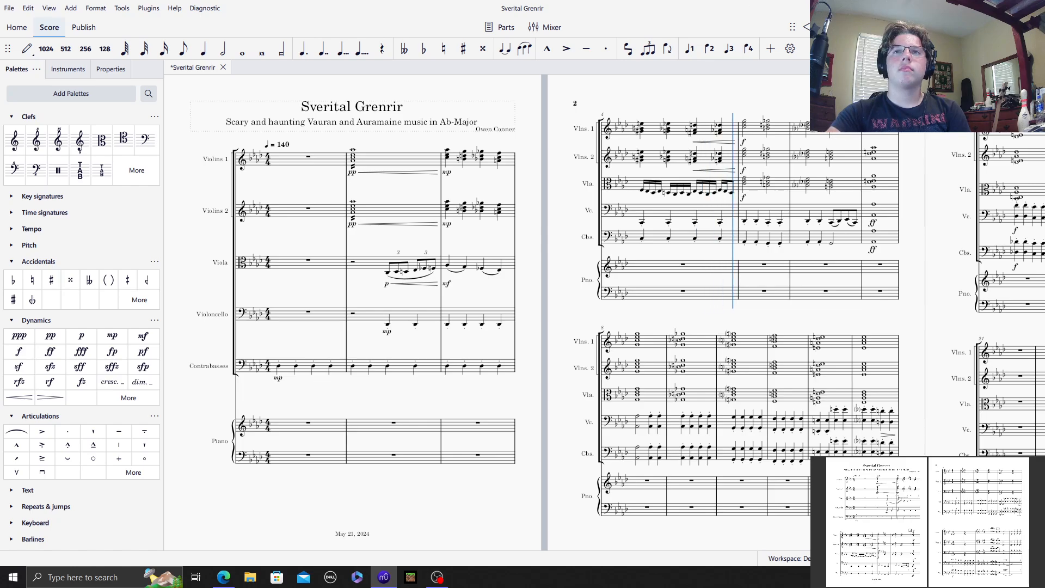
drag(925, 194, 930, 182)
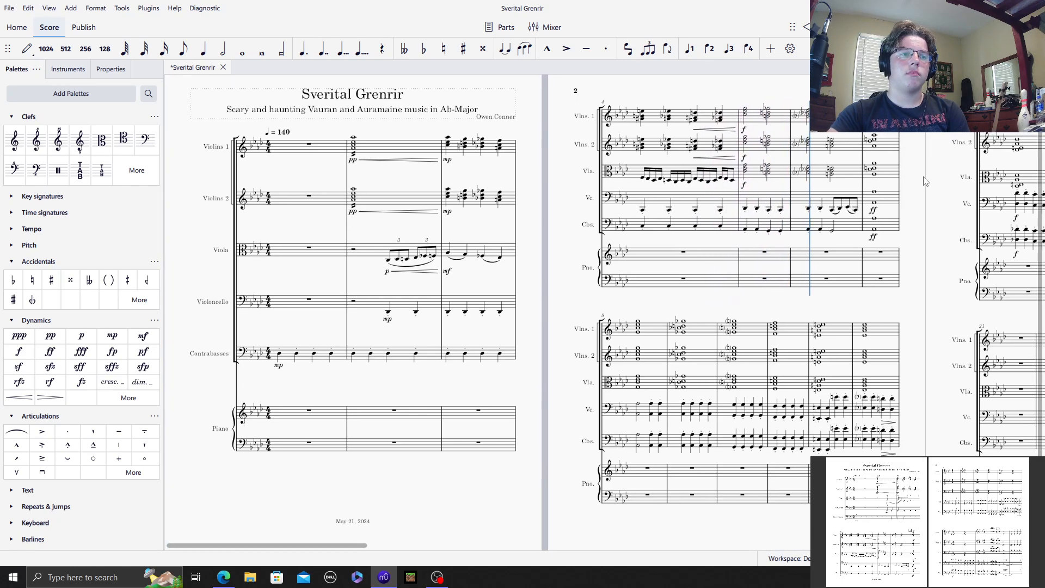
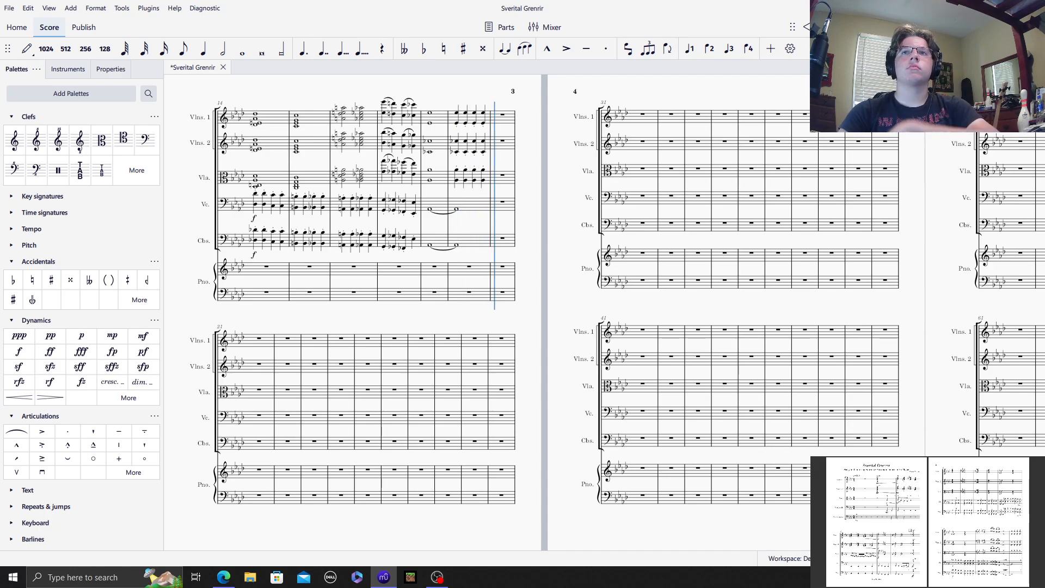
click(437, 577)
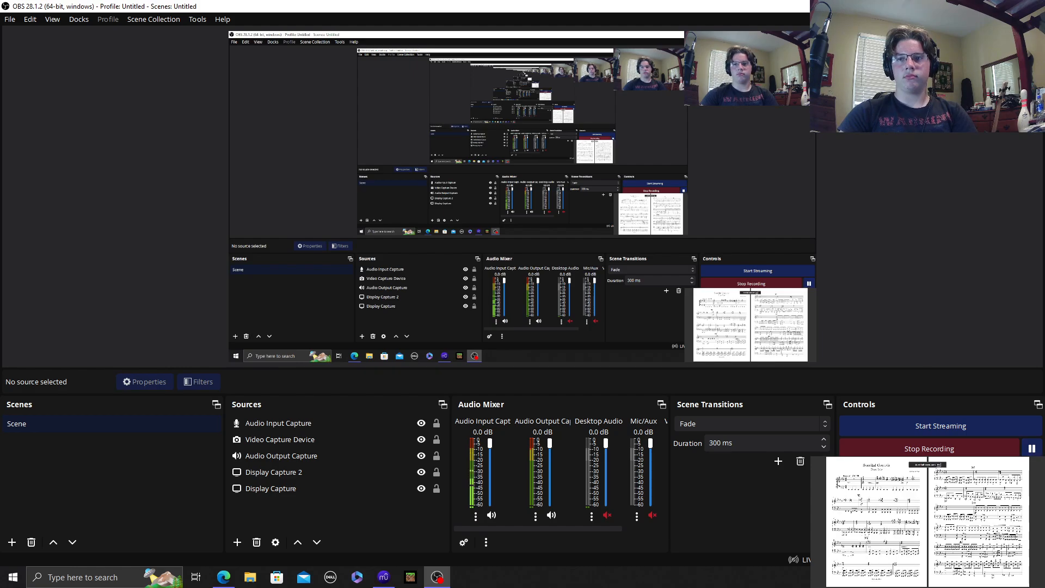
click(383, 578)
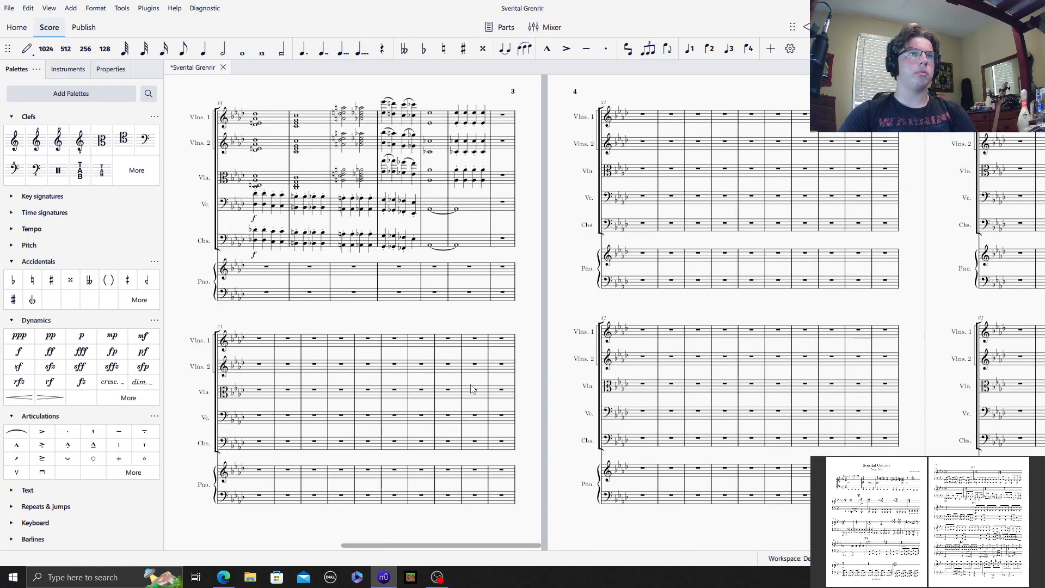
Step: Copy the four staccato quarter notes of Contrabasses measure 1
drag(309, 318, 481, 245)
drag(329, 241, 776, 245)
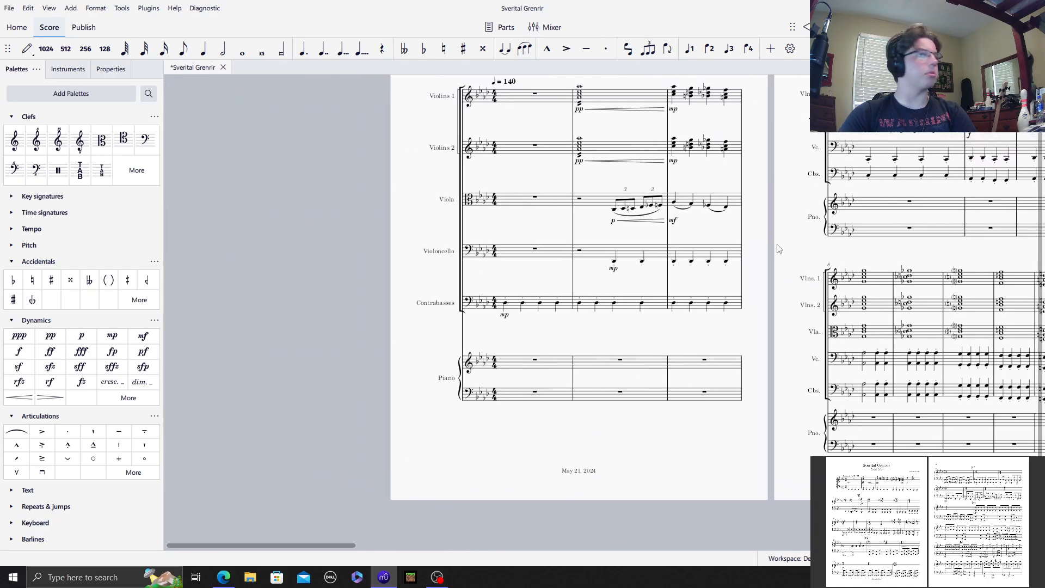
click(535, 307)
scroll(602, 288, right, 1)
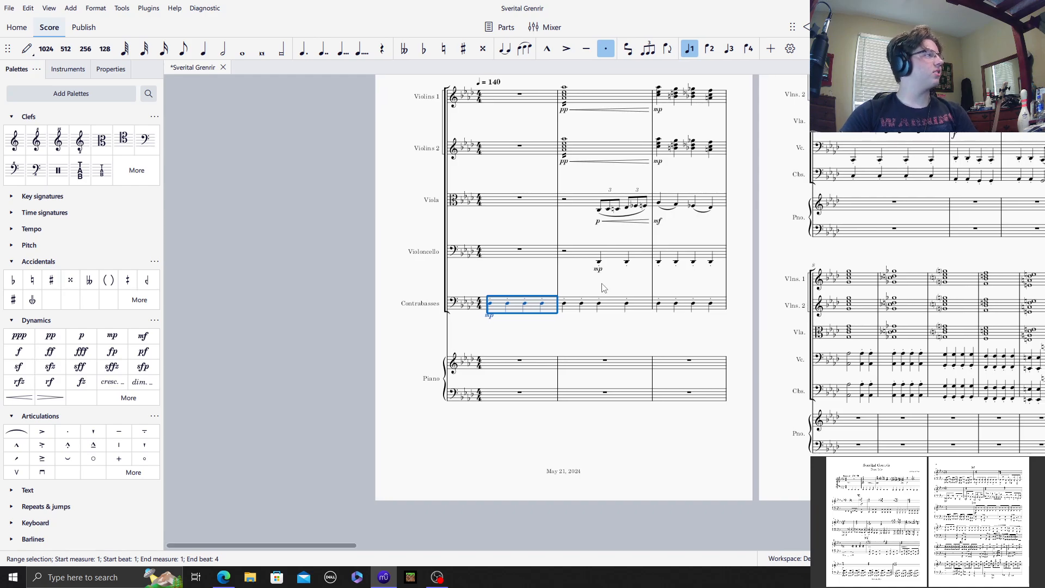
scroll(593, 290, up, 2)
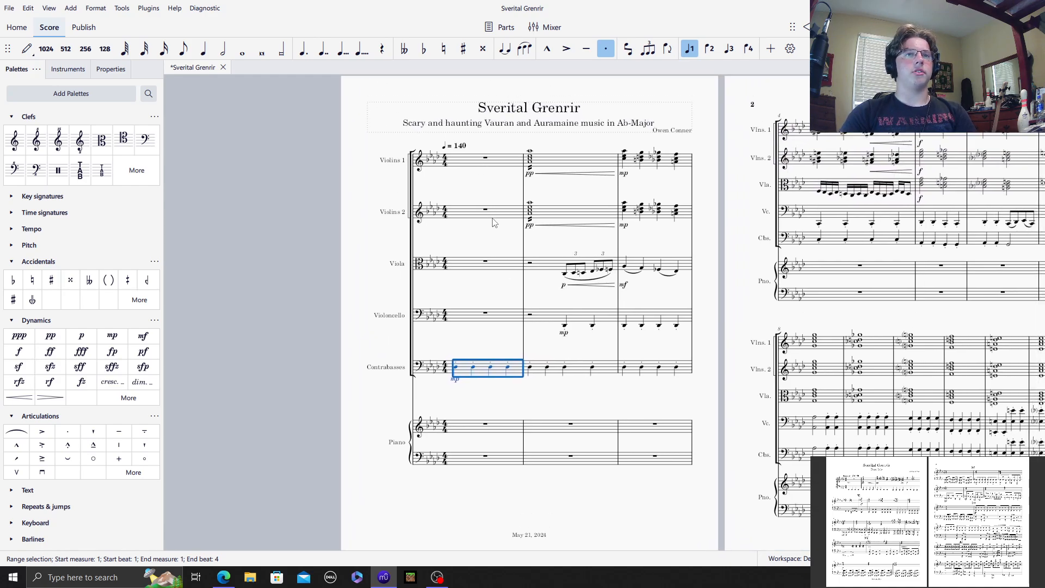
drag(488, 242, 236, 194)
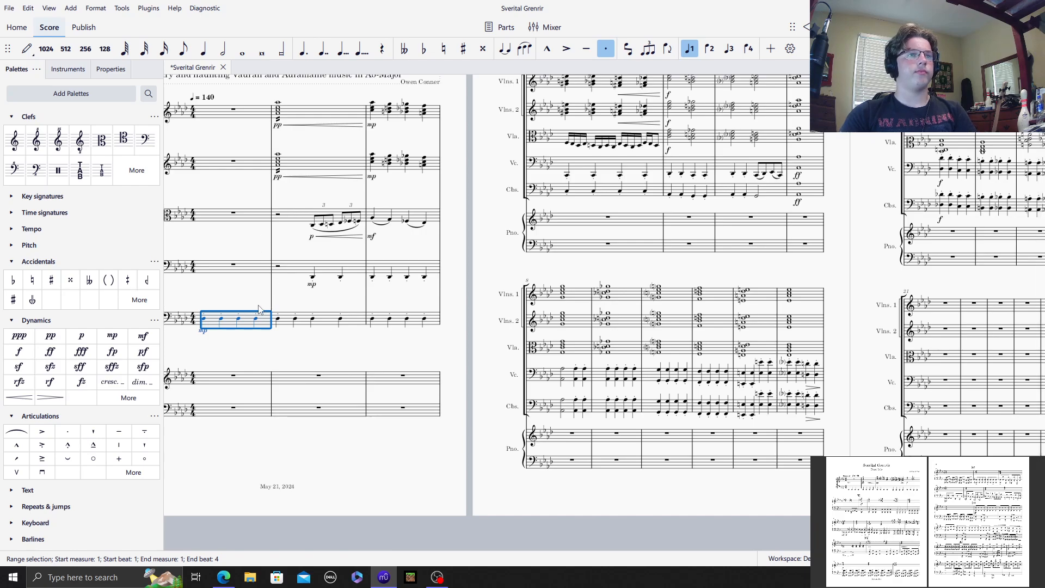
Step: Try pasting the copied Contrabasses notes into Violoncello measure 1, and undo the paste
click(243, 272)
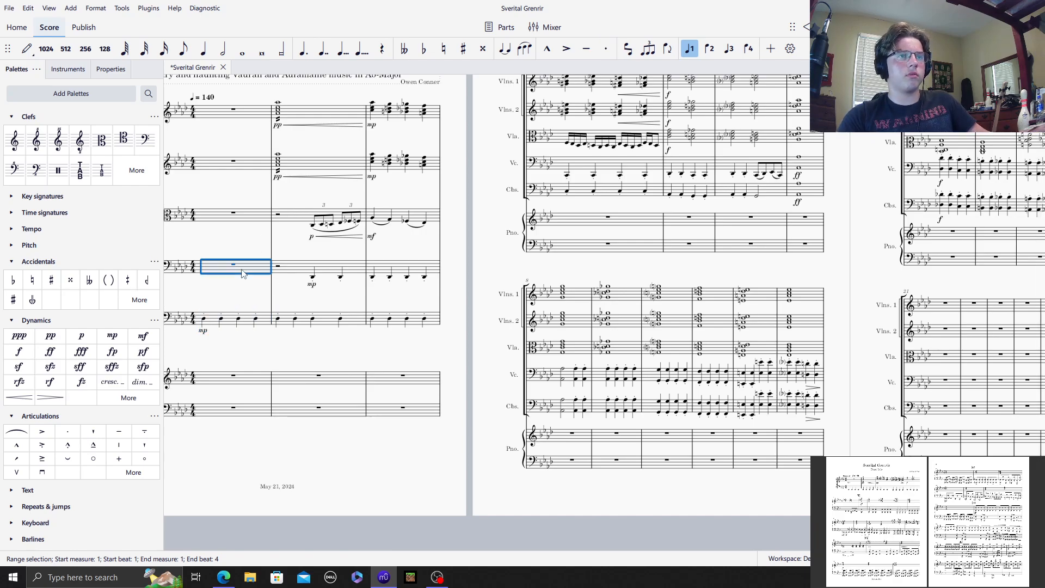
key(ctrl+v)
key(Escape)
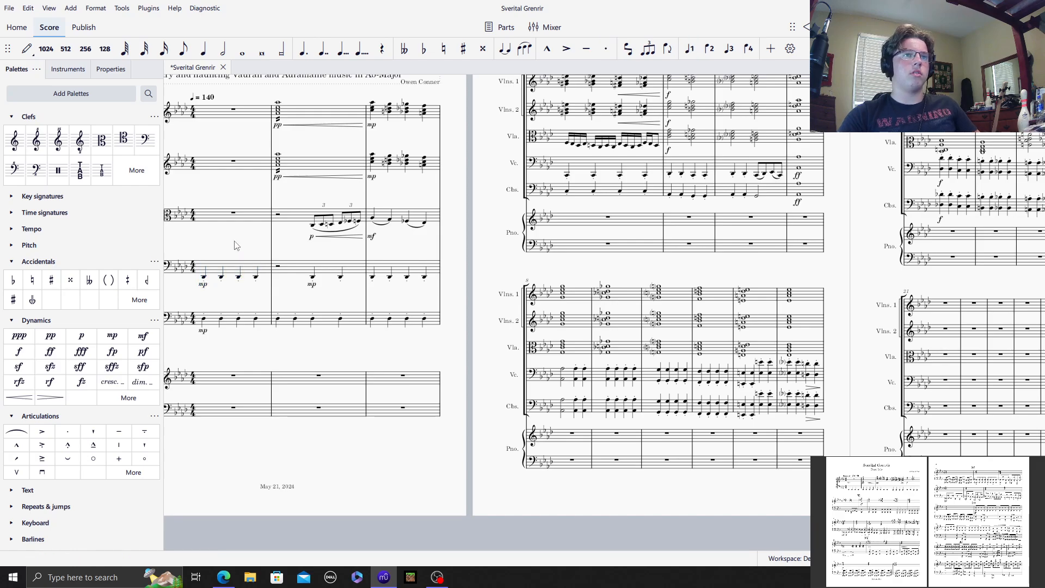
key(ctrl+z)
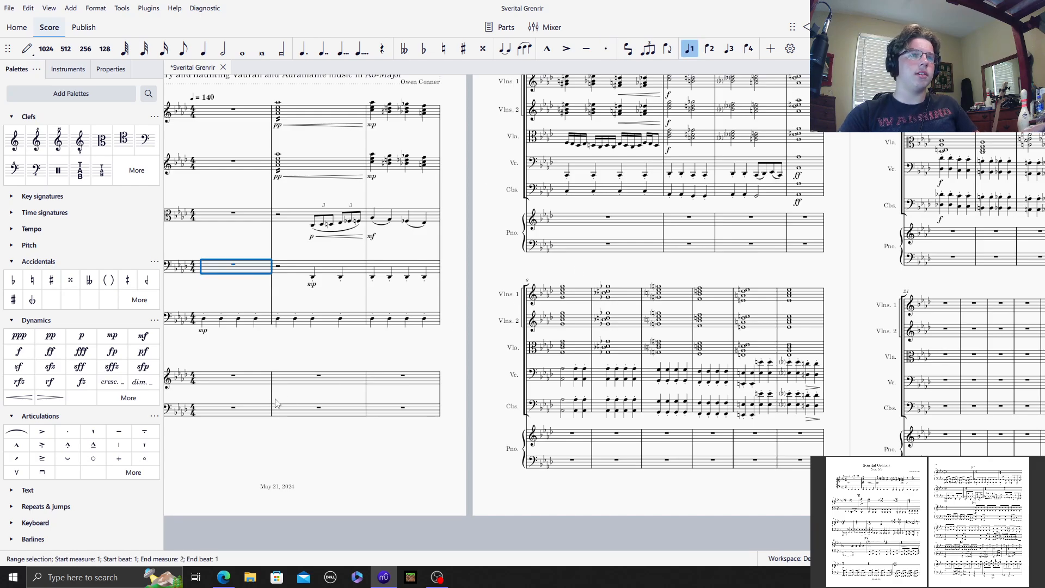
Step: Paste the copied Contrabasses notes into measure 1 of the piano's bass staff
click(251, 418)
key(ctrl+v)
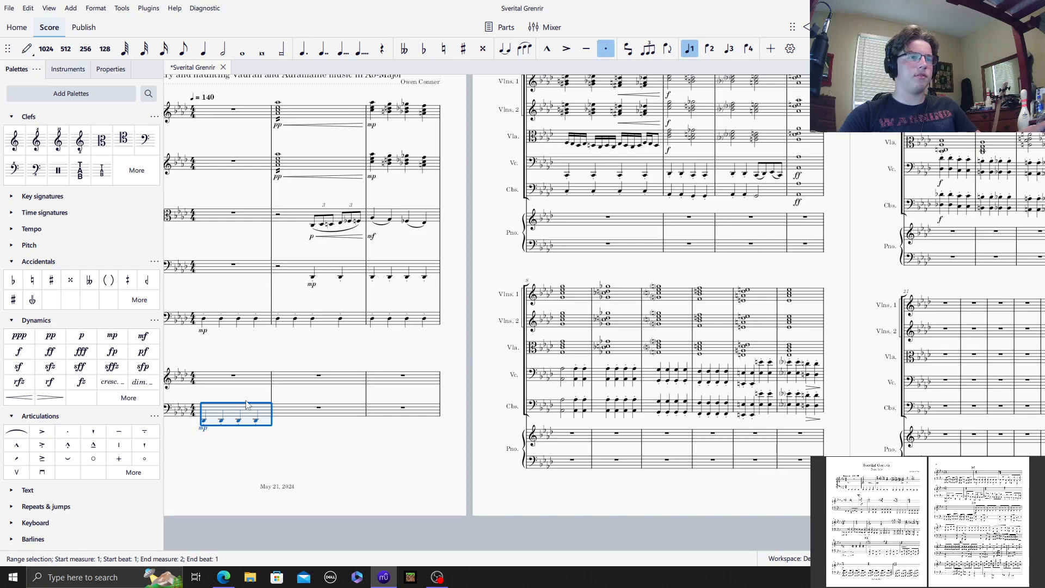
key(Escape)
Step: Copy the Contrabasses part from measure 2 through beat 2 of measure 6 into the piano's bass staff, starting at measure 2
drag(287, 399, 476, 375)
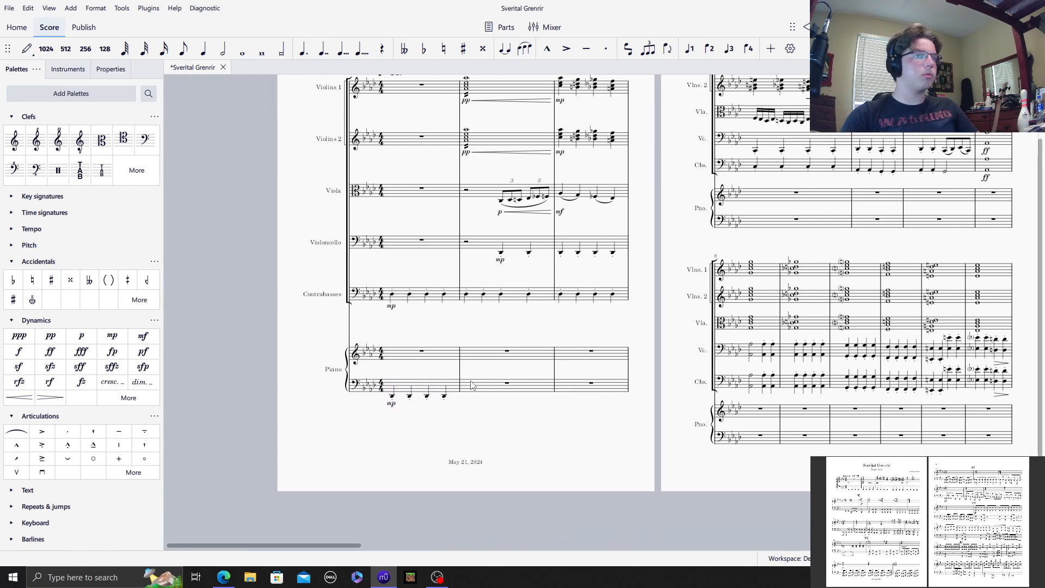
click(494, 299)
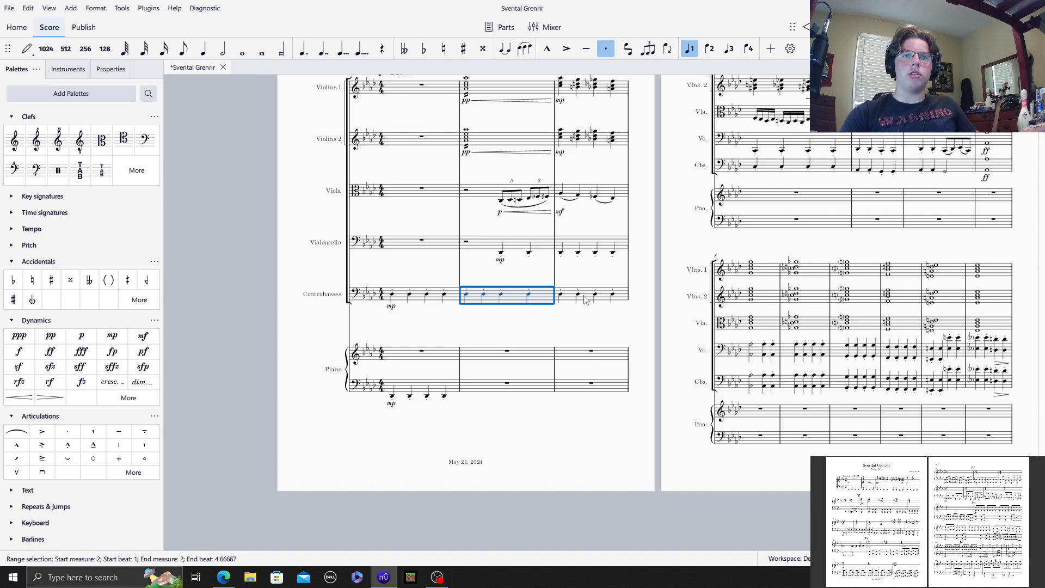
drag(660, 282, 423, 333)
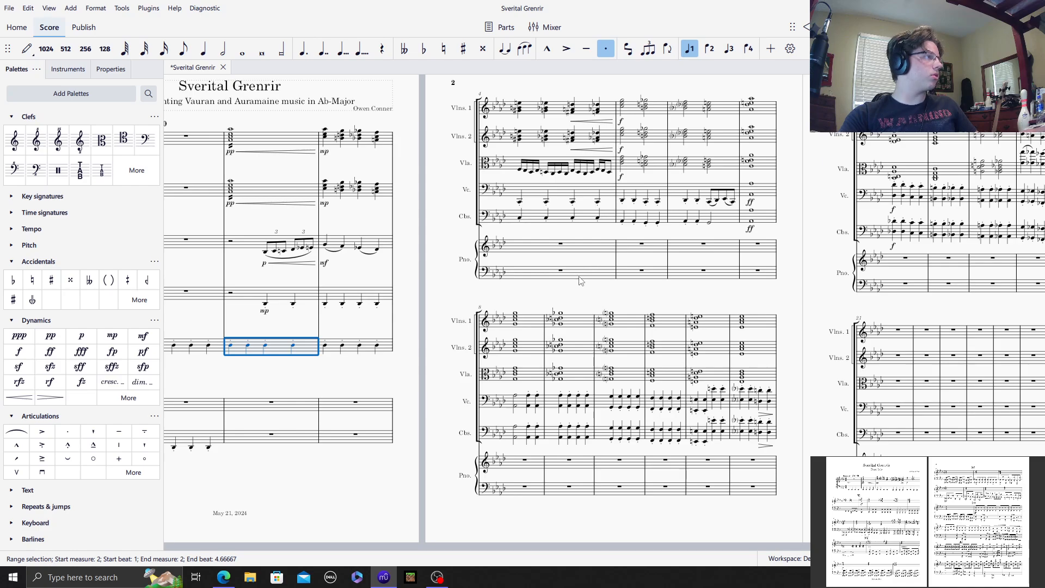
shift+click(697, 222)
click(247, 445)
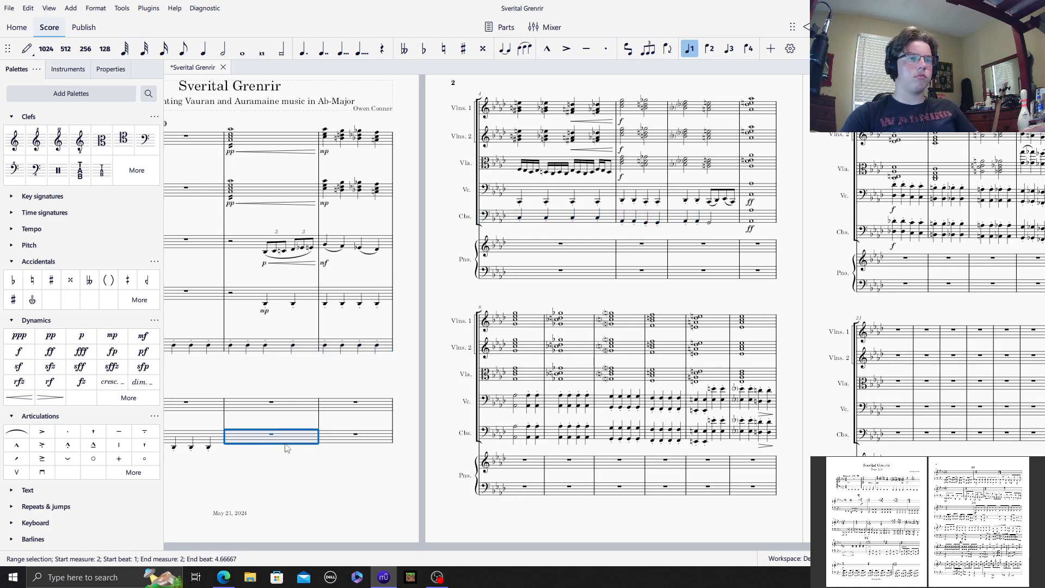
key(ctrl+v)
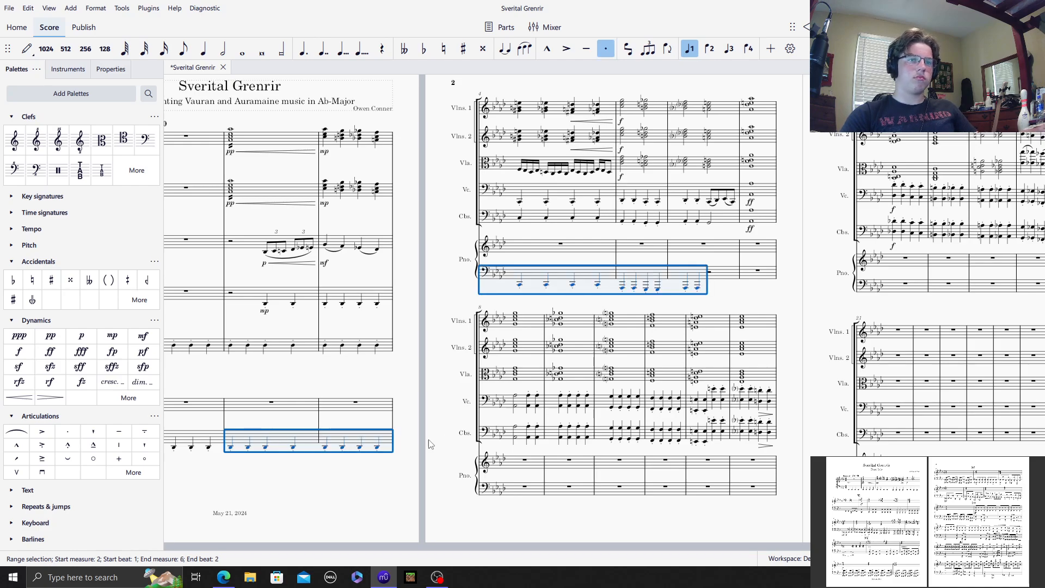
Step: Clear measures 3 to 6 of the piano's bass staff
click(699, 290)
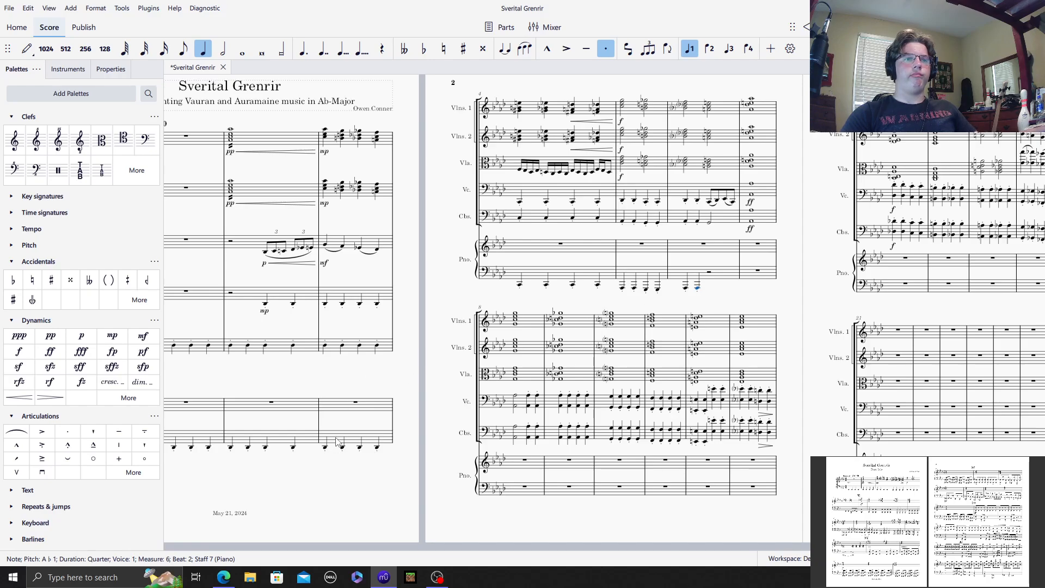
click(337, 440)
shift+click(684, 285)
right_click(675, 277)
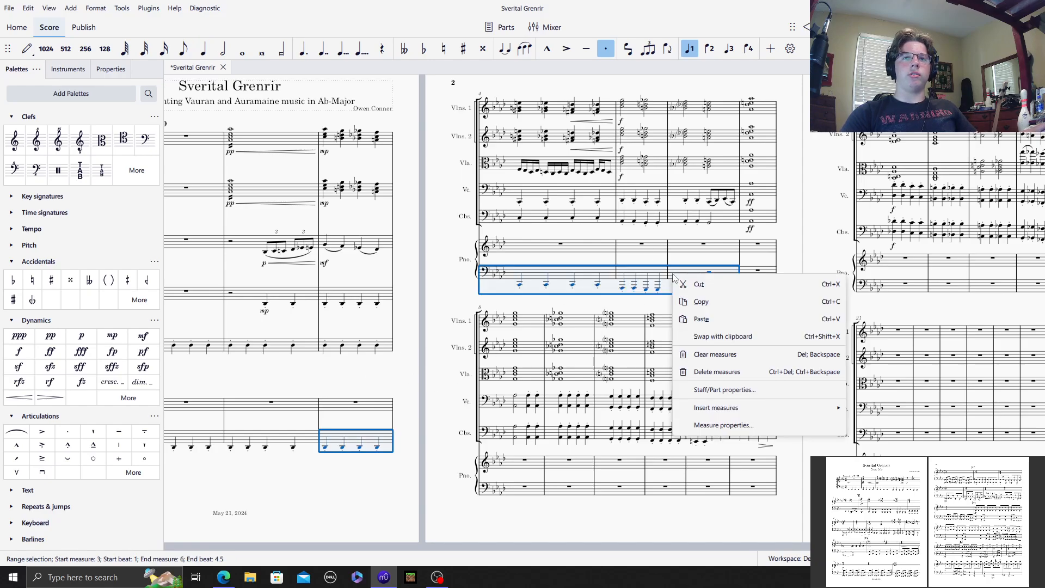
click(712, 358)
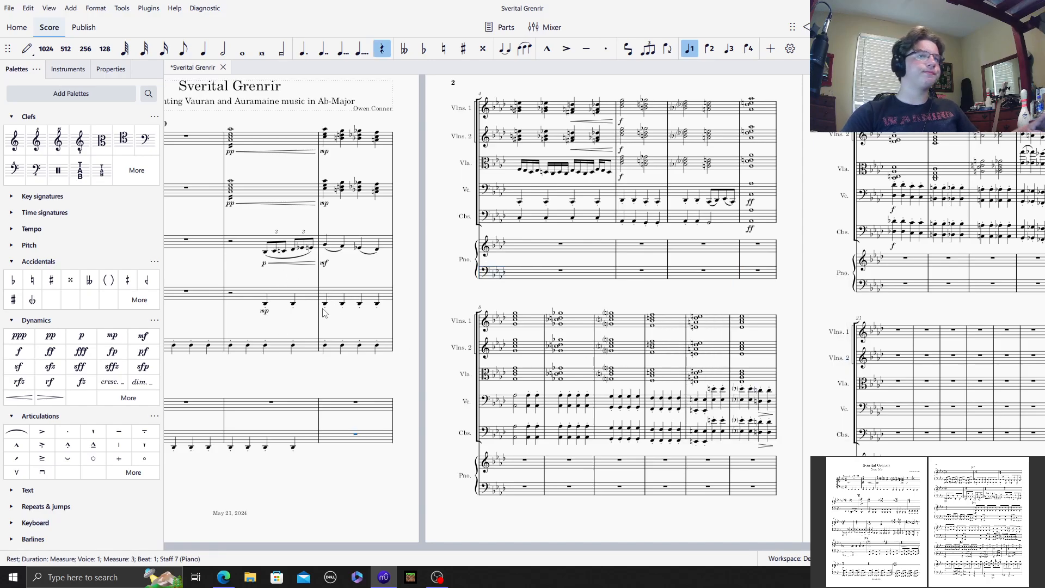
Step: Copy the Violoncello part from measure 3 through beat 2 of measure 6 into the piano's bass staff at measure 3
click(338, 298)
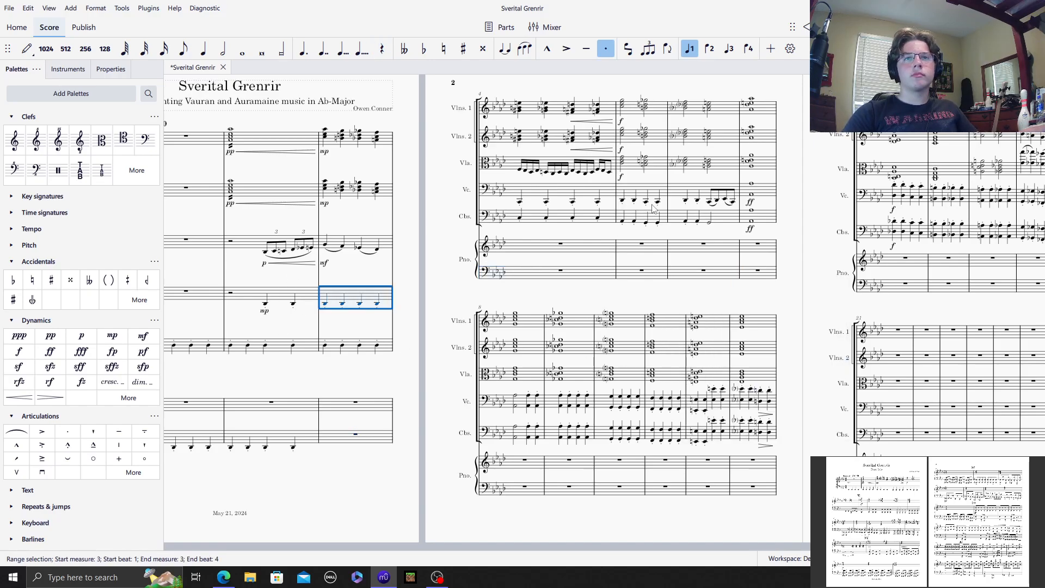
shift+click(684, 206)
click(365, 432)
key(ctrl+v)
click(409, 418)
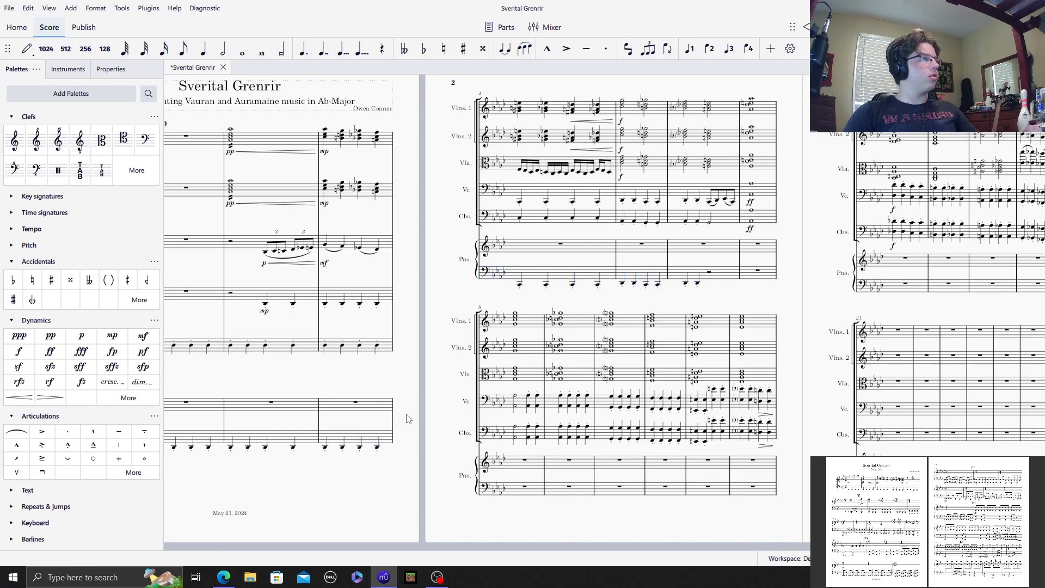
Step: Enter four eighth notes from beat 3 of piano bass measure 6: C2 with G1 below, D♭2, E♭2 and C2
click(709, 272)
scroll(709, 272, up, 3)
scroll(709, 272, up, 2)
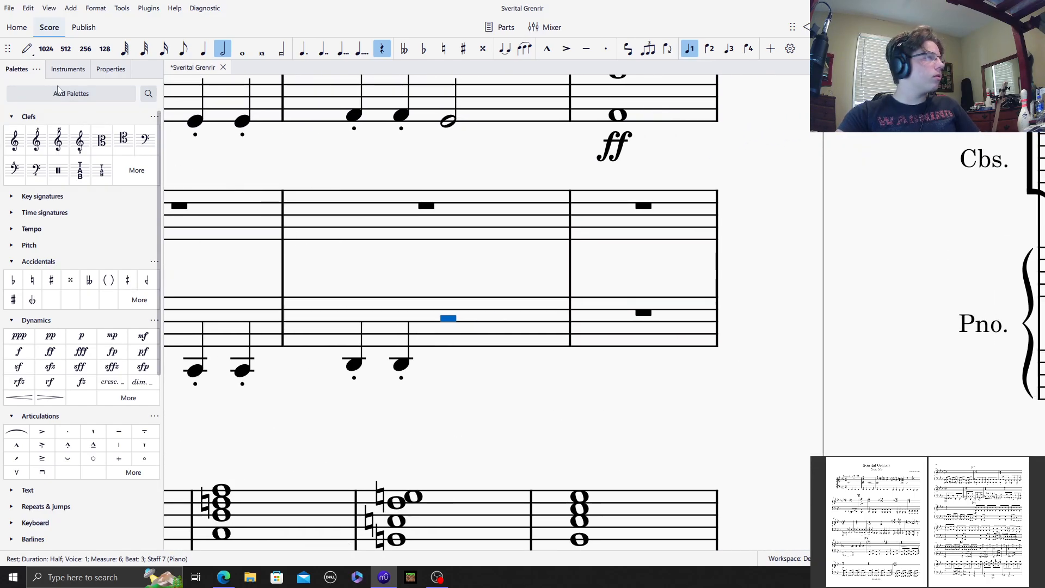
click(26, 49)
click(183, 49)
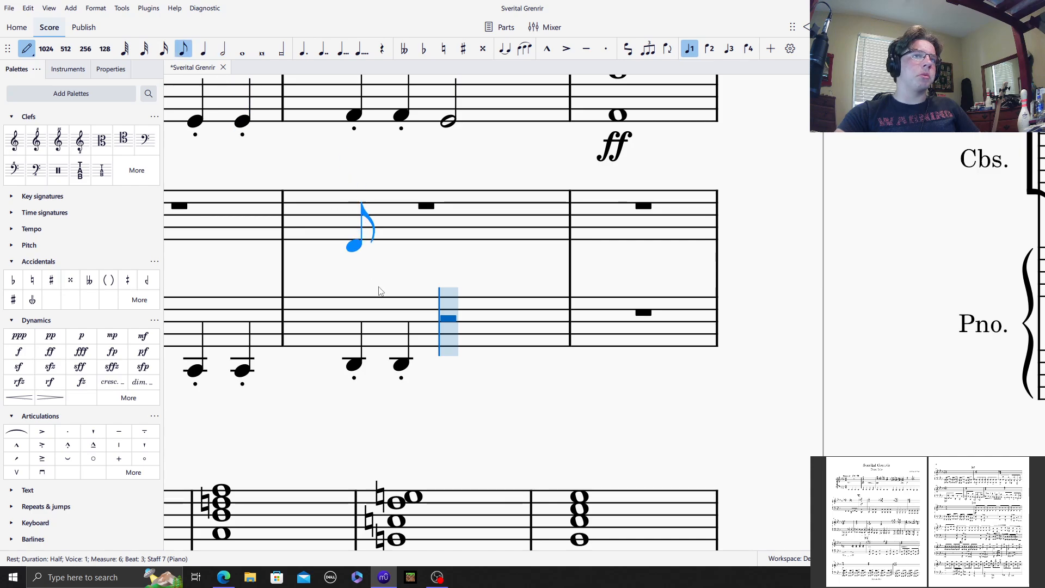
click(450, 375)
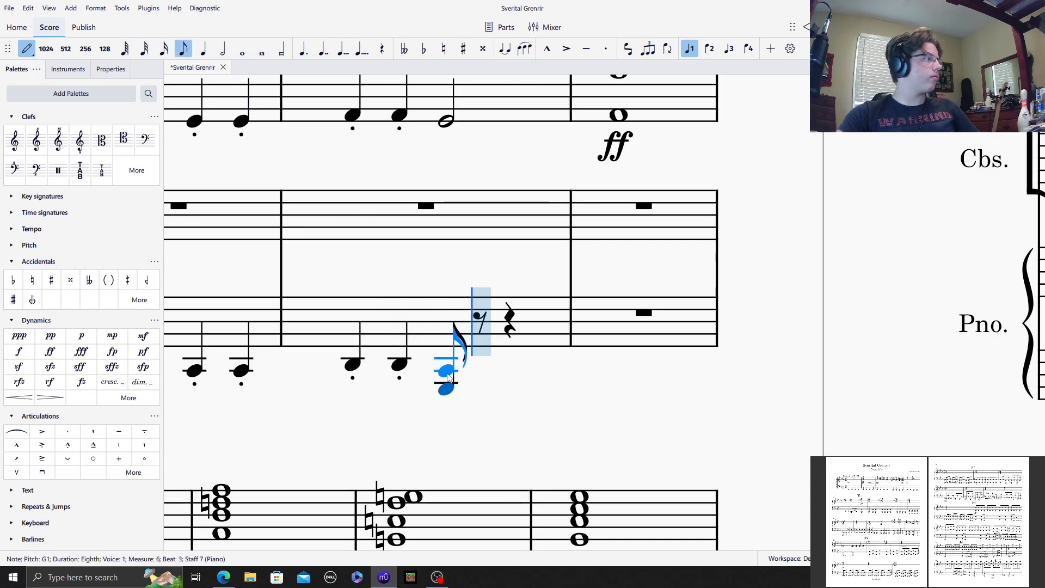
click(449, 373)
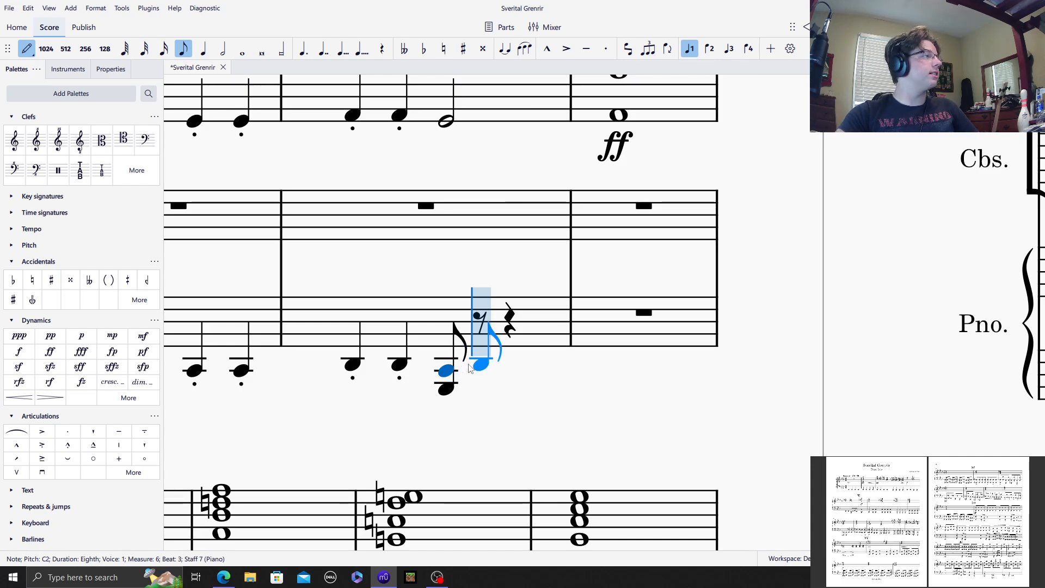
click(479, 363)
click(511, 359)
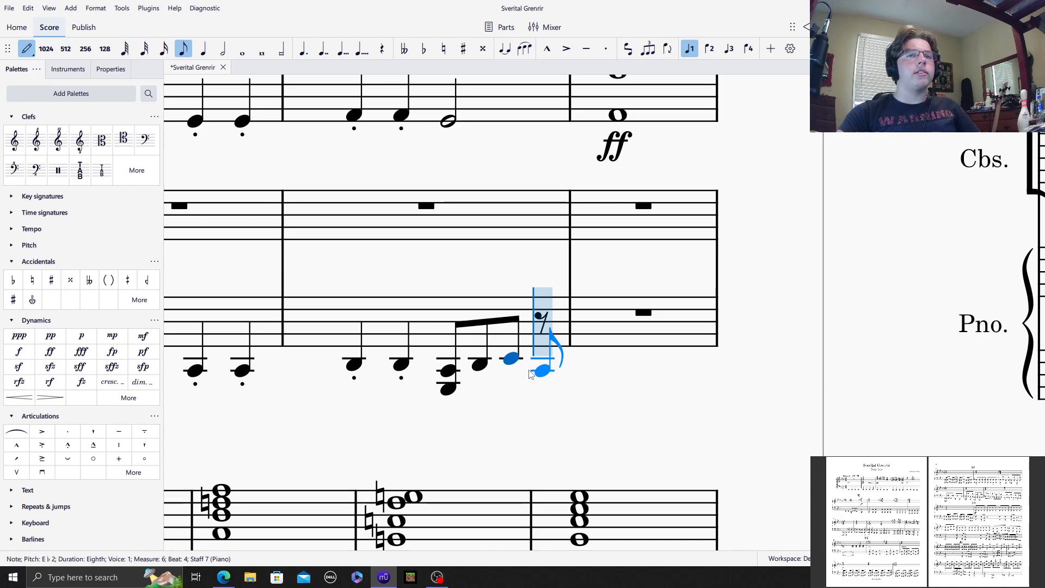
click(531, 375)
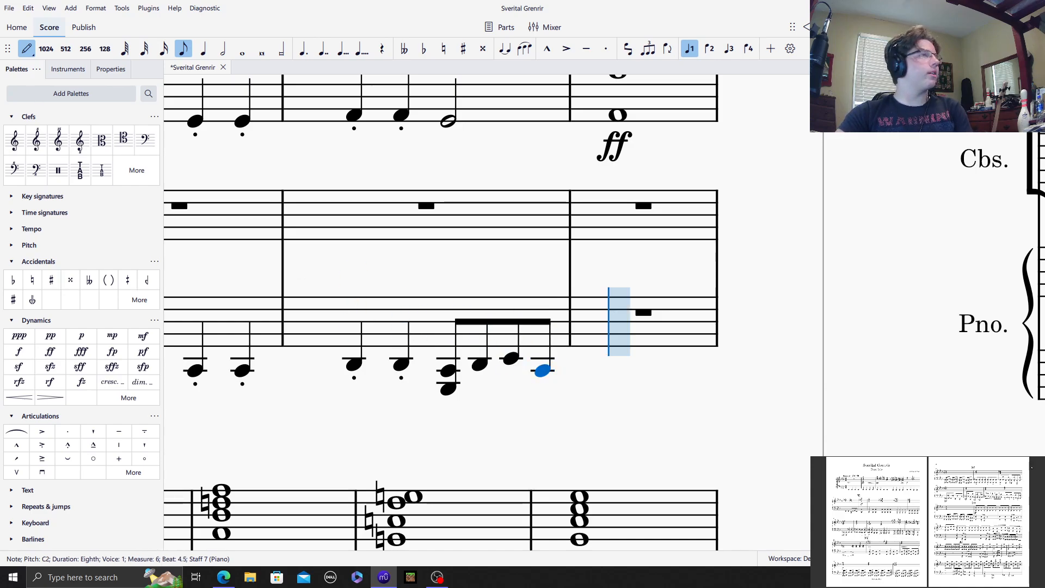
Step: Enter a whole-note octave of A♭2 and A♭1 in measure 7 of the piano's bass staff
click(242, 49)
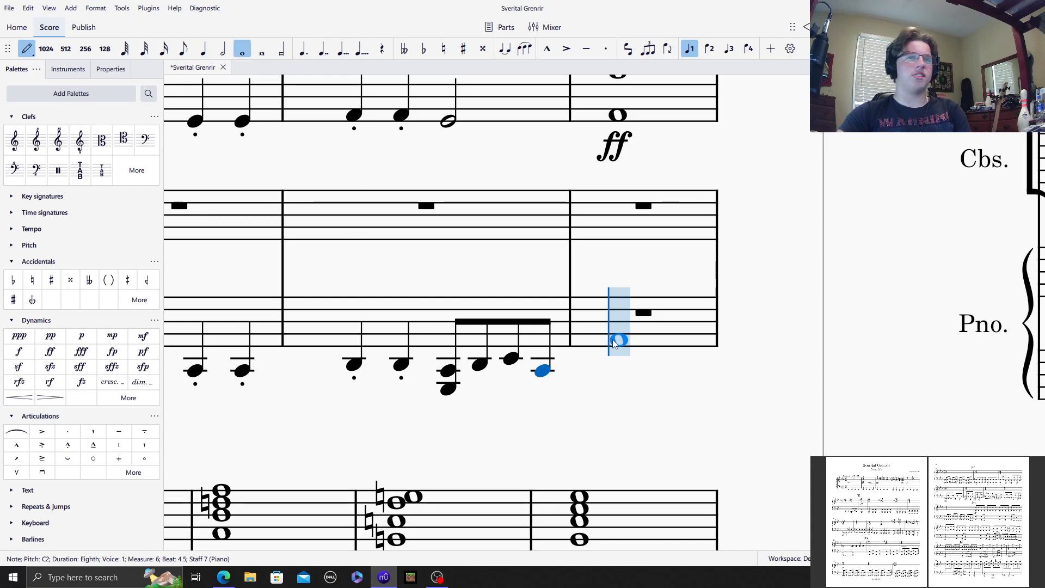
click(613, 343)
scroll(418, 538, up, 9)
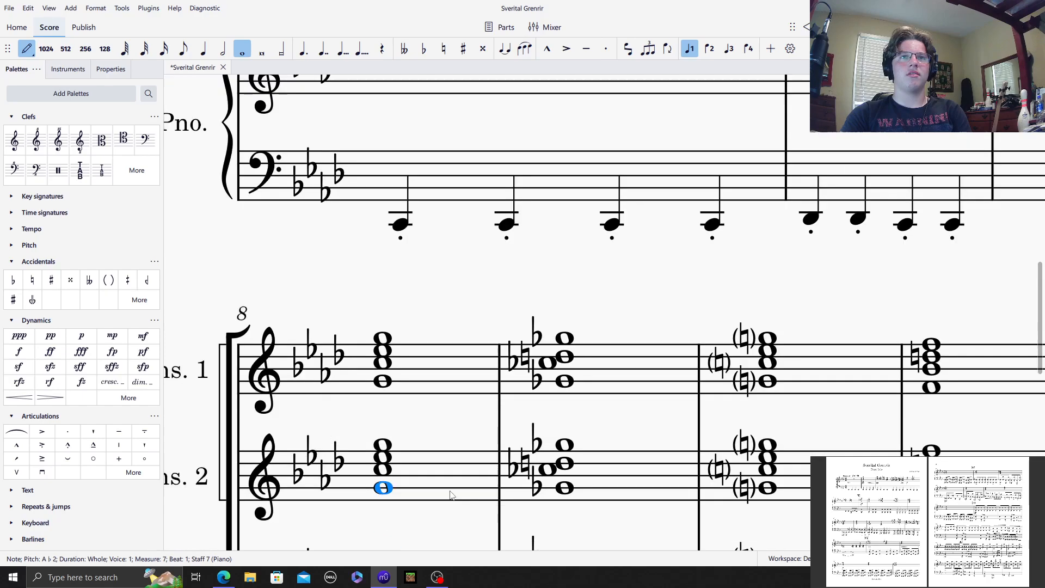
scroll(451, 495, up, 4)
drag(280, 545, 332, 541)
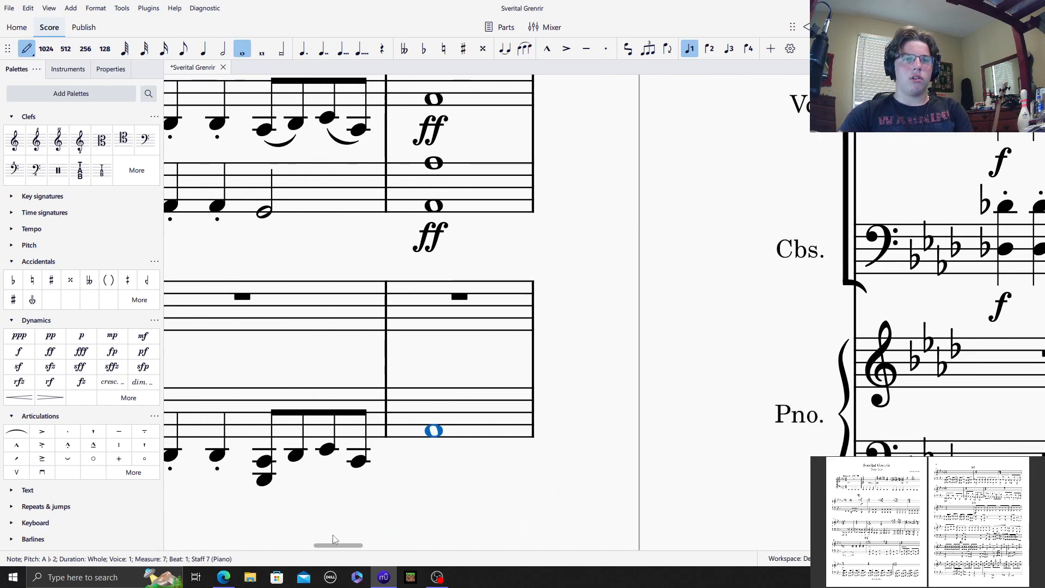
click(435, 432)
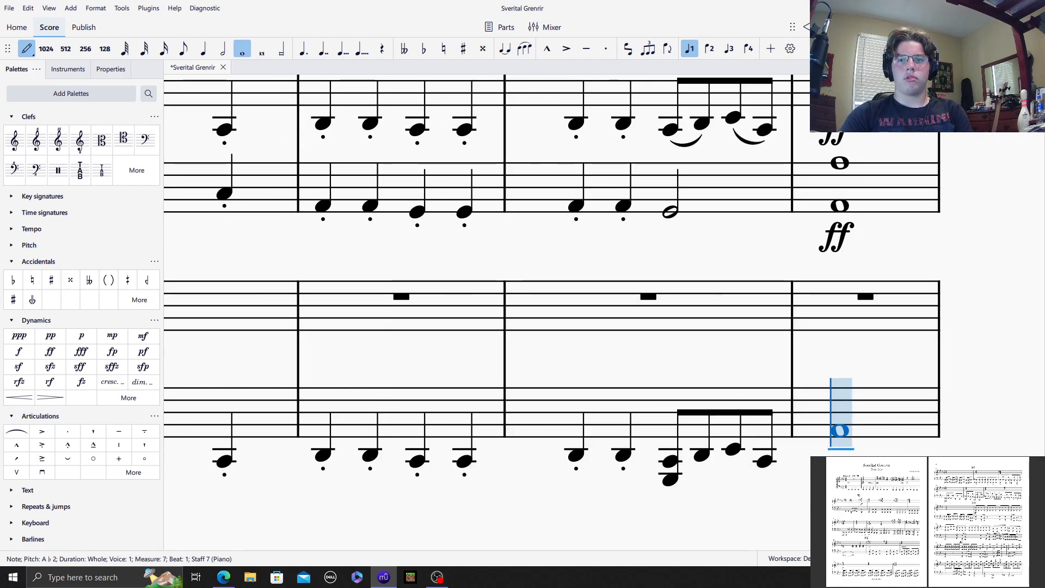
click(839, 473)
Step: Enter a half-note octave of A♭2 and A♭1 at the start of piano bass measure 8
scroll(652, 465, down, 6)
key(5)
click(394, 219)
key(ctrl+Down)
Step: Fill the rest of piano bass measure 8 and all of measure 9 with staccato quarter-note octaves on A♭2 and A♭1
key(4)
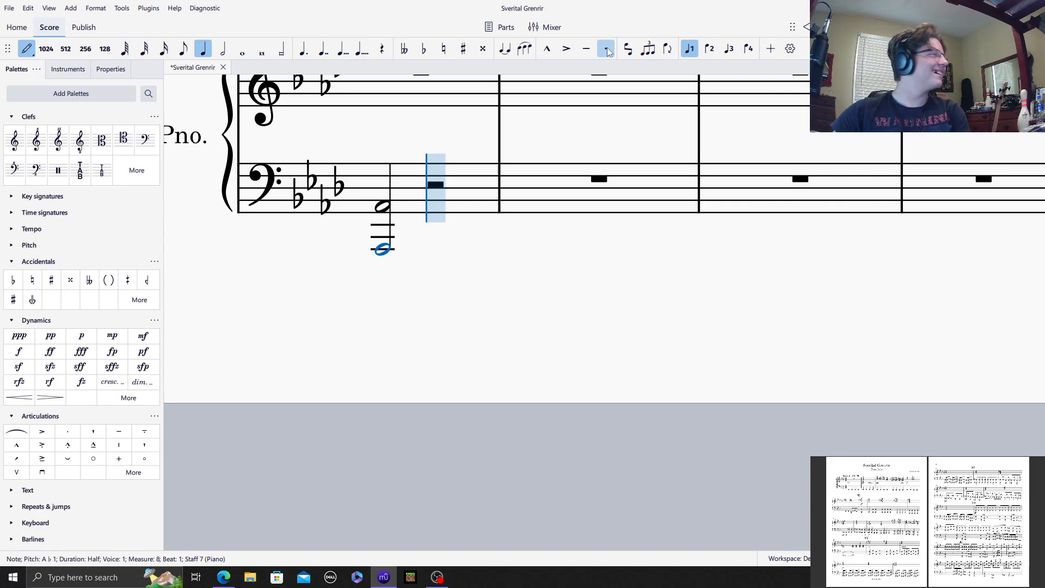
key(r)
key(r)
key(r)
key(r)
key(r)
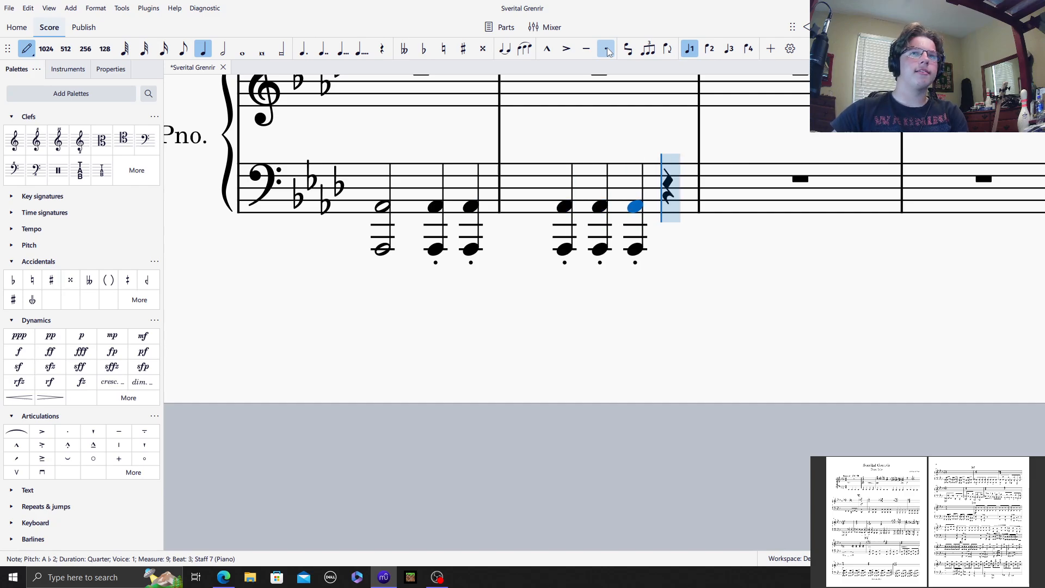
key(r)
key(g)
click(607, 49)
key(ctrl+z)
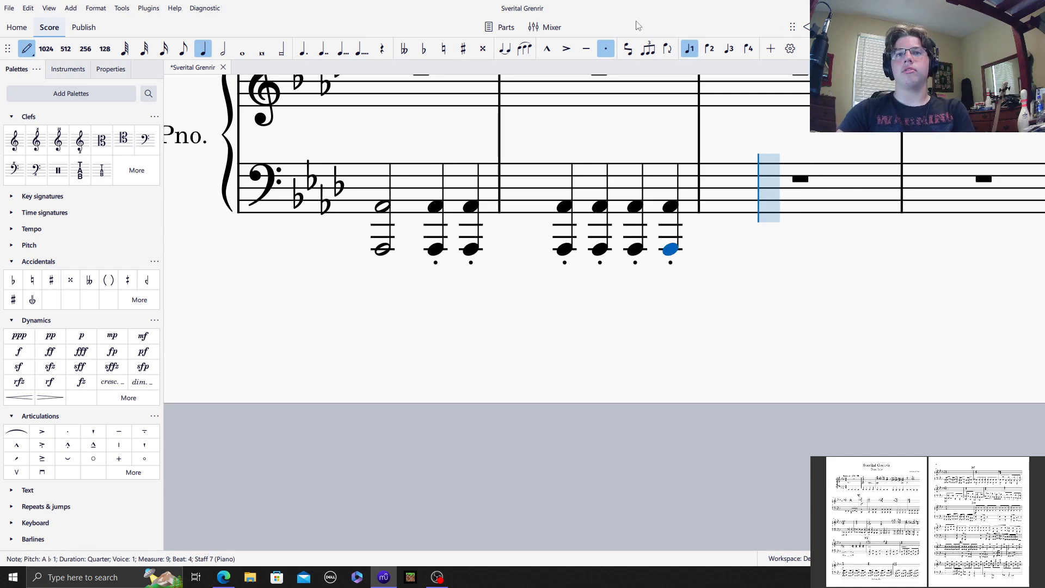
Step: Enter four staccato quarter-note octaves of G2 and G1 in measure 10 of the piano's bass staff
key(g)
key(alt+8)
key(g)
key(alt+8)
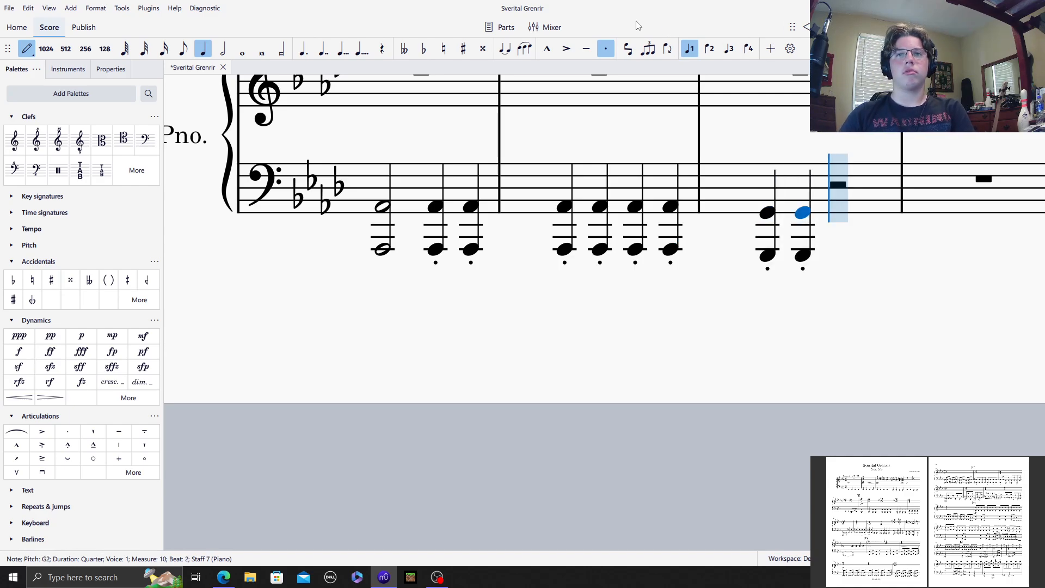
key(g)
key(alt+8)
key(g)
key(alt+8)
Step: Enter four staccato quarter-note octaves of F2 and F1 in measure 11 of the piano's bass staff
key(f)
key(alt+8)
key(f)
key(alt+8)
key(f)
key(alt+8)
key(f)
key(alt+8)
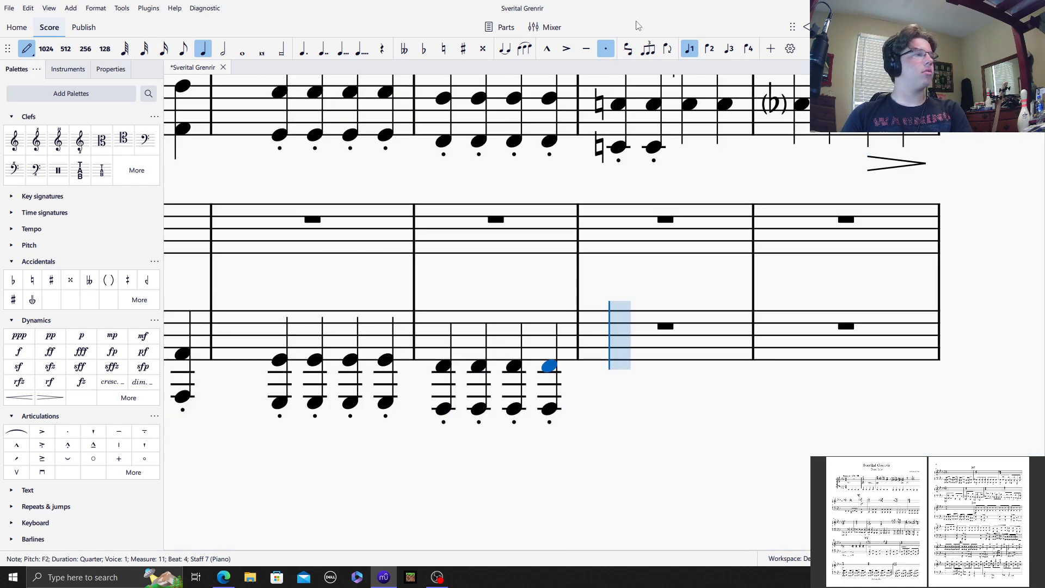
Step: Enter staccato quarter-note octaves in piano bass measure 12: two of E natural 2 and 1, two of E natural 3 and 2
key(e)
key(alt+8)
key(e)
key(alt+8)
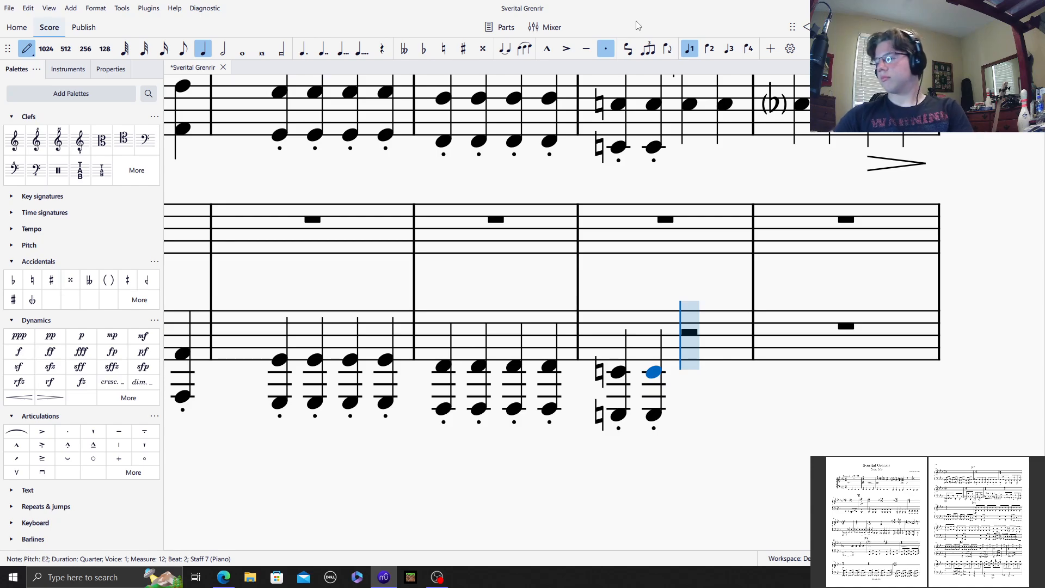
key(e)
key(alt+8)
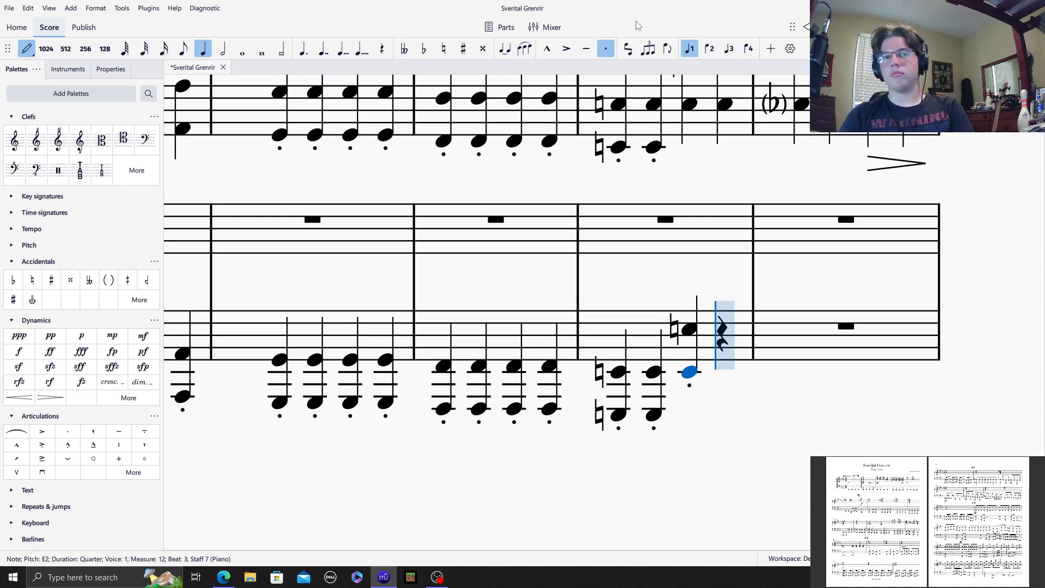
key(e)
key(alt+8)
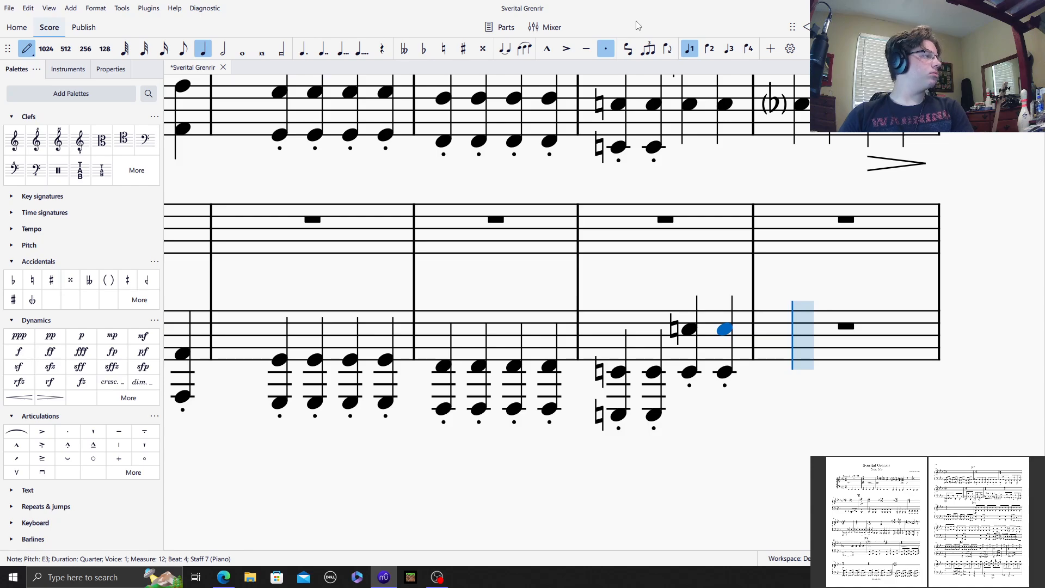
Step: Enter staccato quarter-note octaves in piano bass measure 13: two of E♭3 and E♭2, two of D natural 3 and 2
key(e)
key(alt+8)
key(e)
key(alt+8)
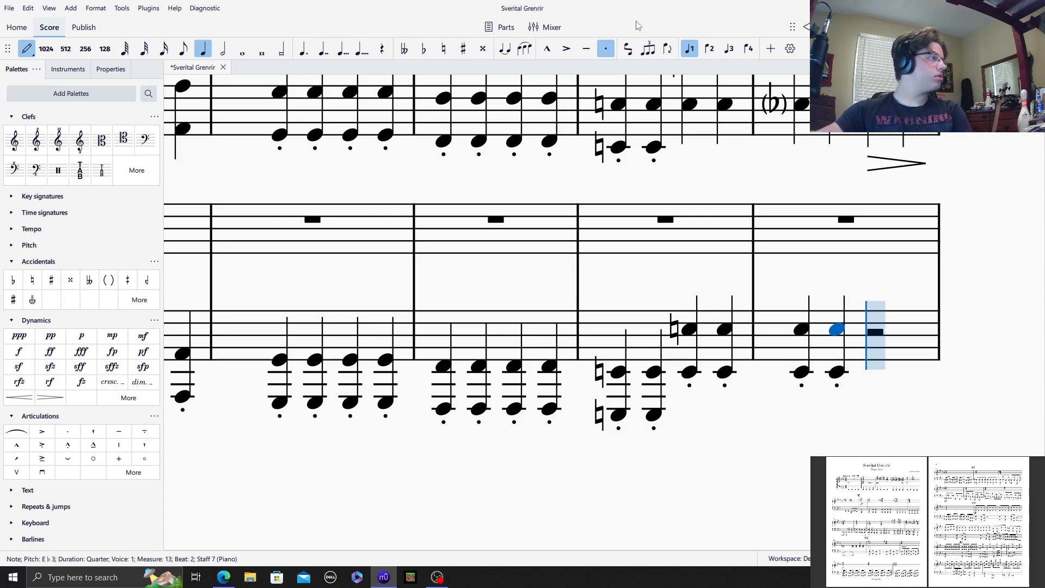
key(d)
key(alt+8)
key(d)
key(alt+8)
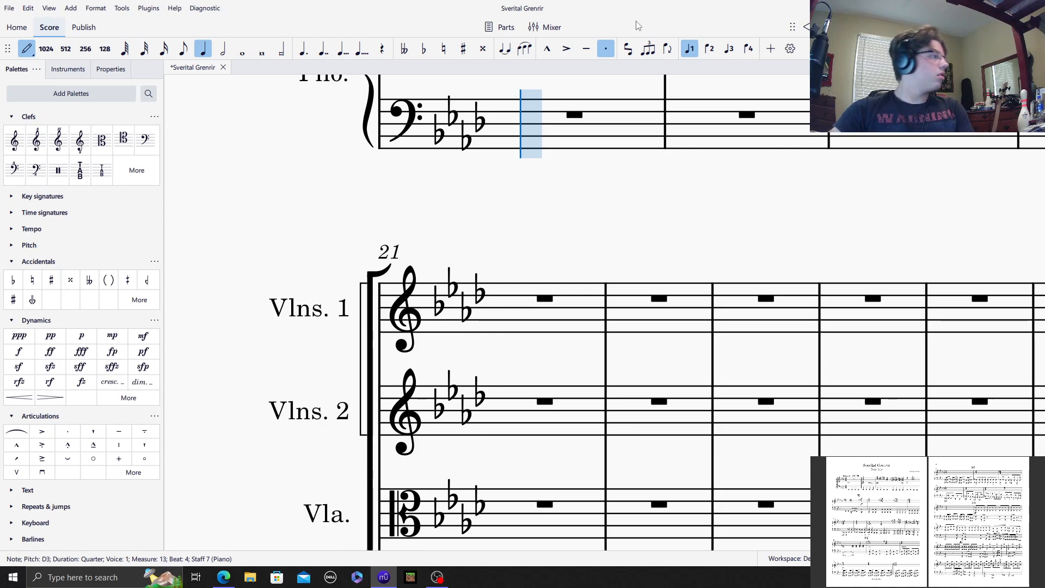
Step: Enter staccato quarter-note octaves in piano bass measure 14: two of D♭3 and D♭2, two of C3 and C2
key(d)
key(alt+8)
key(d)
key(alt+8)
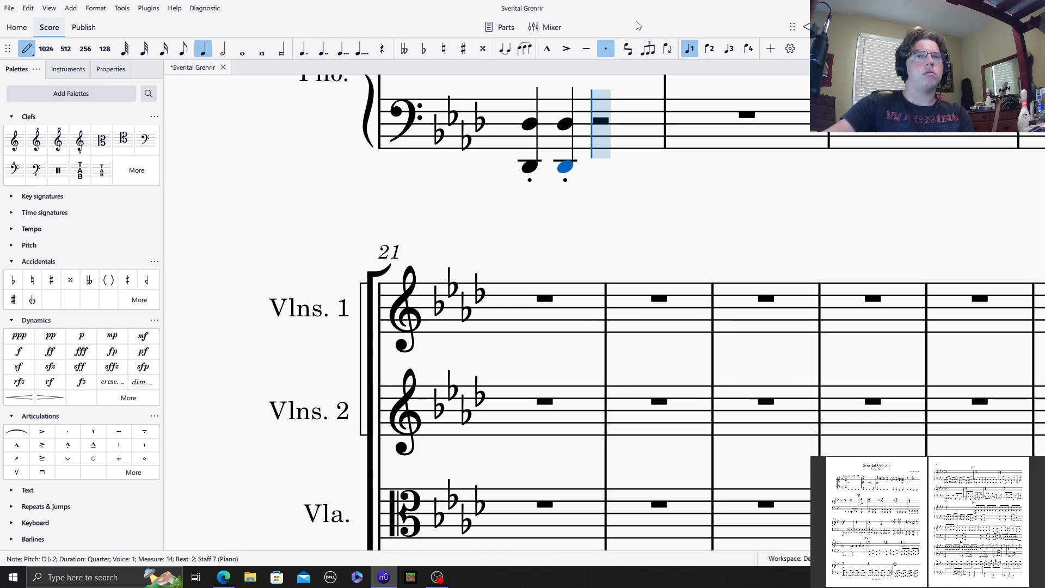
key(c)
key(alt+8)
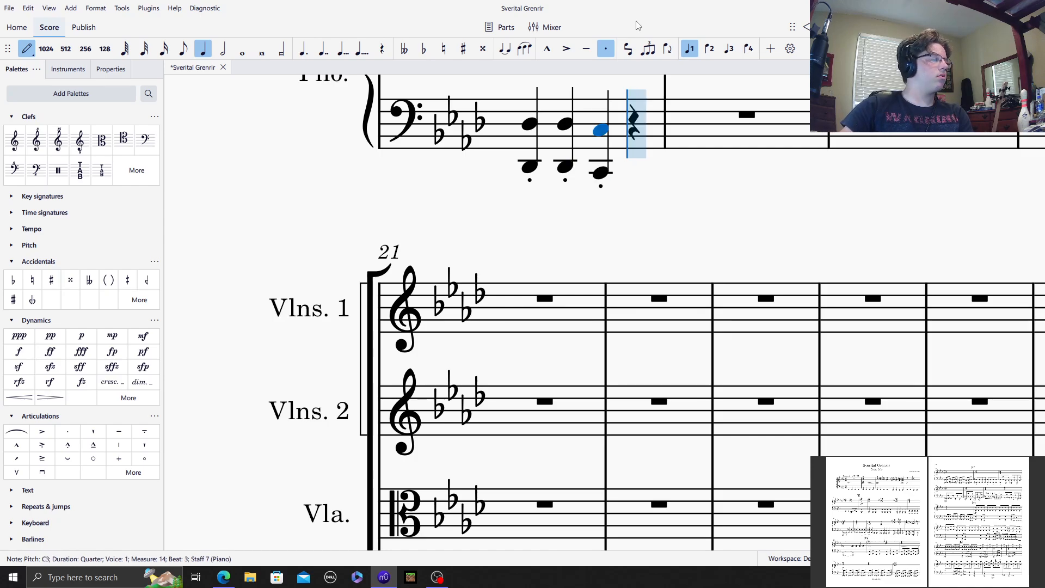
key(c)
key(alt+shift+8)
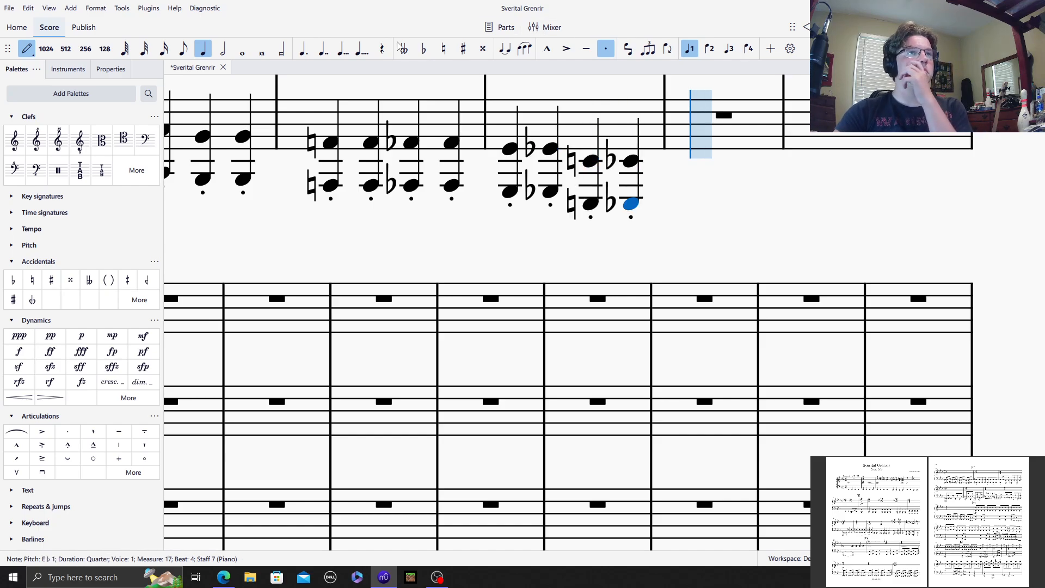
Step: Enter tied whole-note octaves of A♭2 and A♭1, without staccato, across measures 18 and 19 of the piano bass staff
click(242, 48)
click(607, 49)
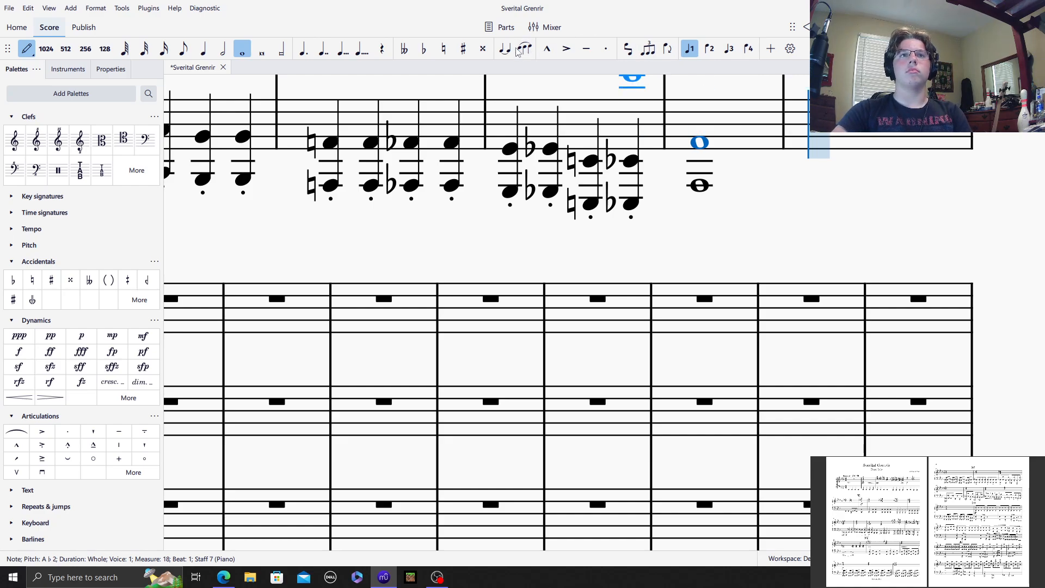
key(Escape)
scroll(501, 289, up, 5)
scroll(502, 285, up, 3)
drag(632, 219, 0, 496)
scroll(481, 418, up, 5)
scroll(500, 412, down, 9)
click(304, 197)
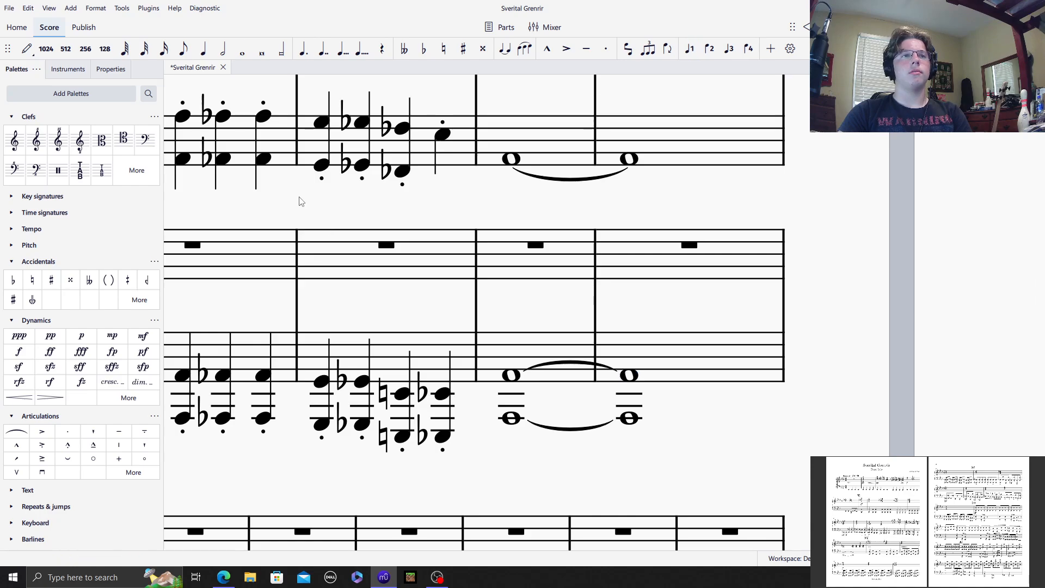
Step: Add explicit flat signs to both notes of the D♭ octave on beat 1 of cello measure 14
drag(305, 198, 693, 252)
scroll(712, 287, up, 3)
drag(782, 309, 834, 440)
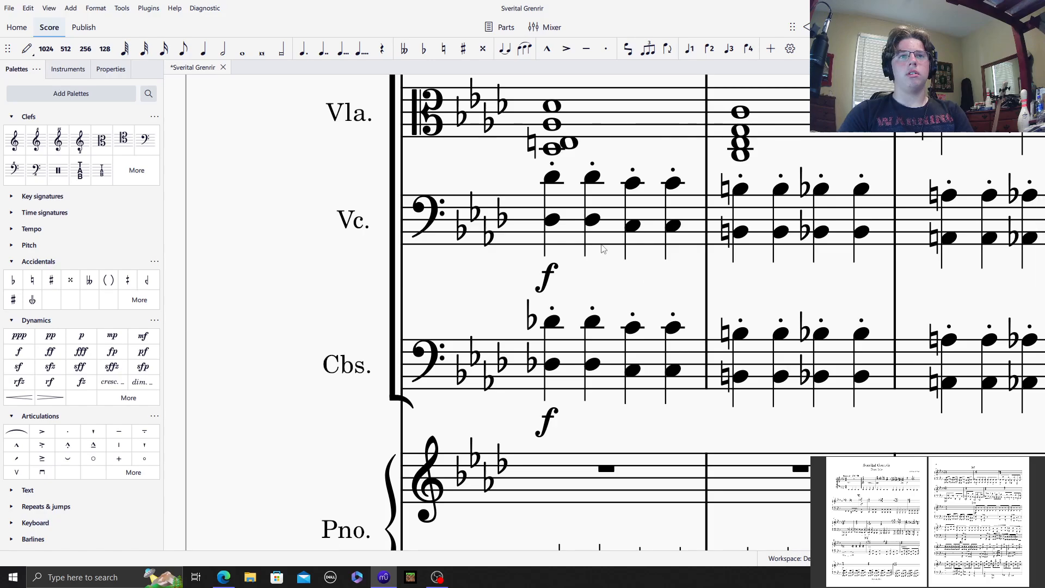
click(552, 219)
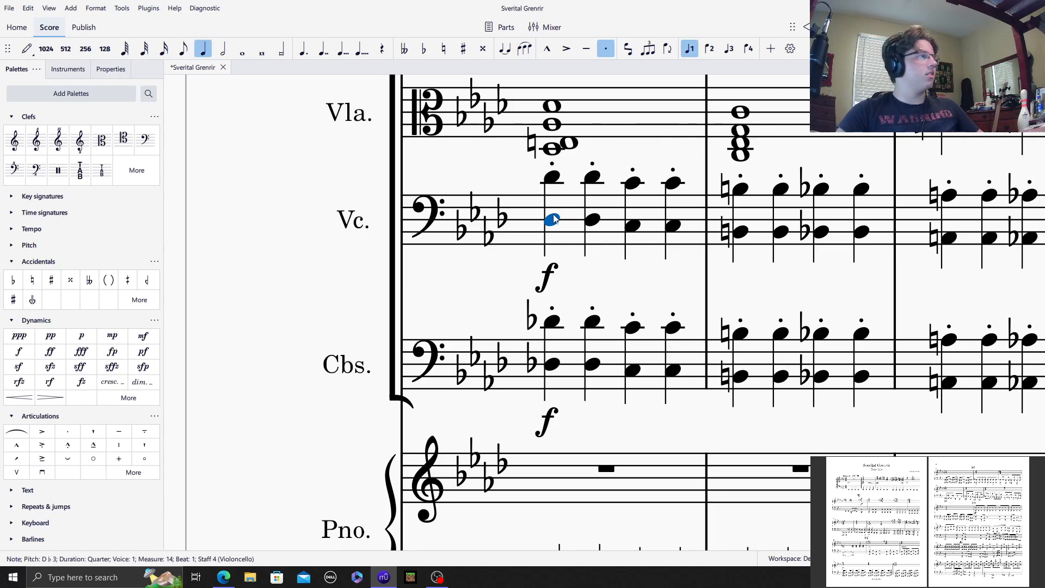
shift+click(550, 179)
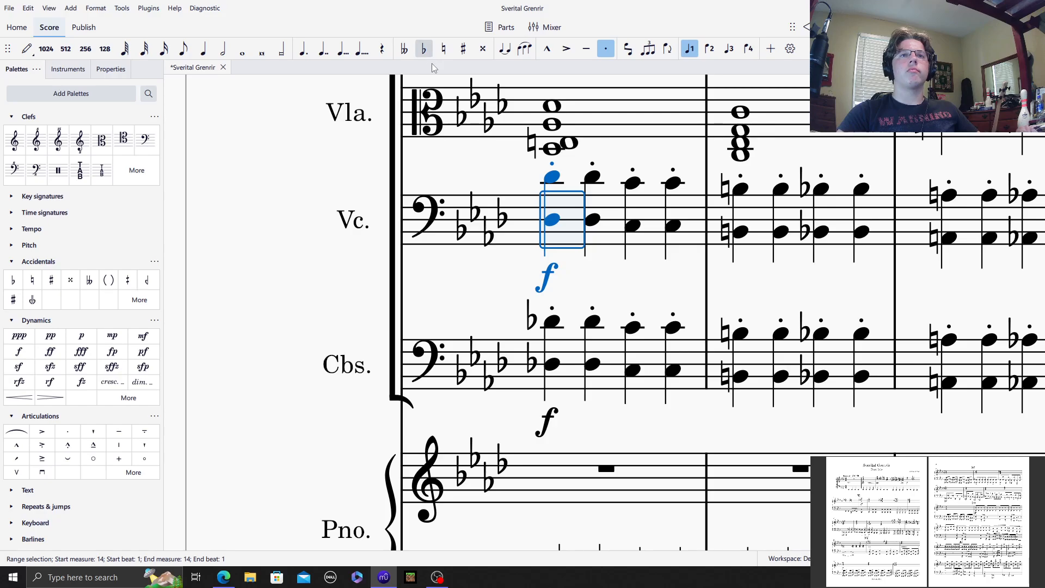
click(424, 49)
click(479, 173)
drag(479, 173, 771, 66)
Step: Add flat signs in parentheses to both notes of the E♭ octave on beat 1 of piano bass measure 13
scroll(625, 245, down, 10)
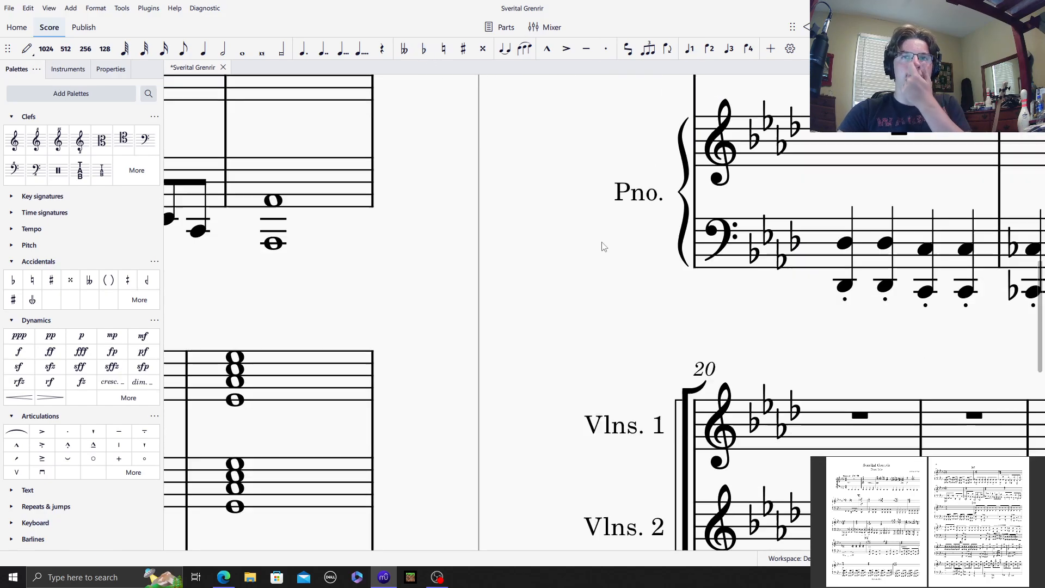
scroll(545, 285, left, 8)
drag(693, 220, 675, 248)
drag(631, 368, 675, 291)
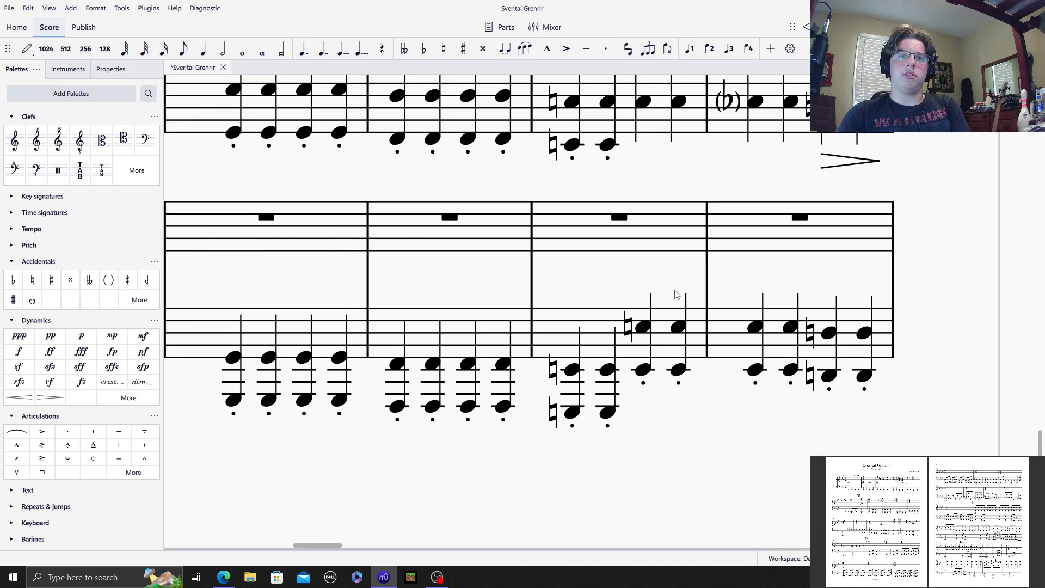
click(754, 327)
shift+click(756, 371)
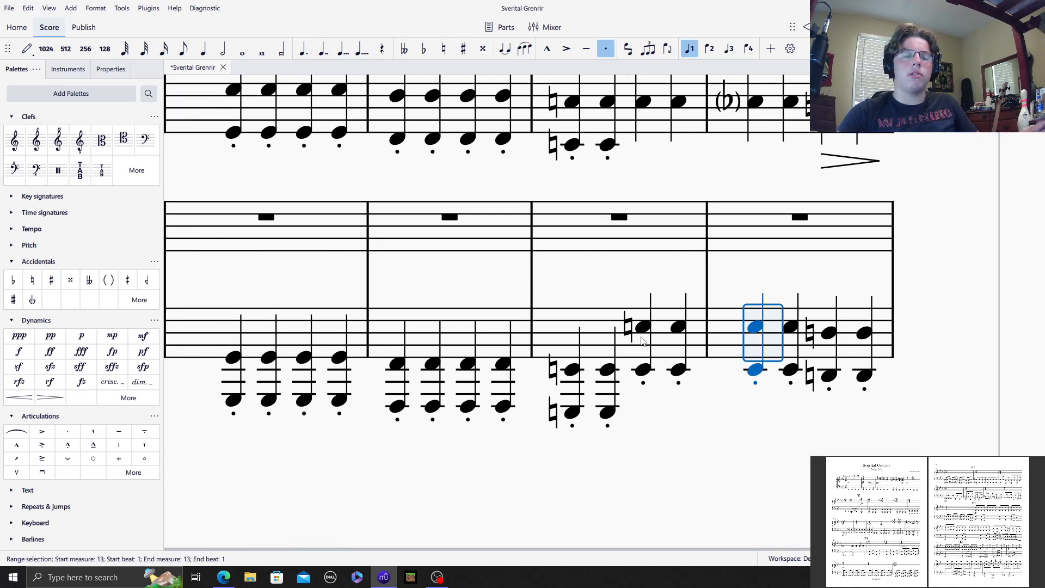
click(13, 280)
click(734, 325)
ctrl+click(735, 372)
click(109, 280)
click(421, 287)
Step: Rewrite the first two octaves of piano bass measure 15 as B natural
drag(233, 293, 35, 305)
drag(616, 277, 168, 370)
drag(691, 82, 673, 444)
drag(721, 93, 723, 350)
drag(677, 234, 338, 340)
drag(503, 400, 425, 339)
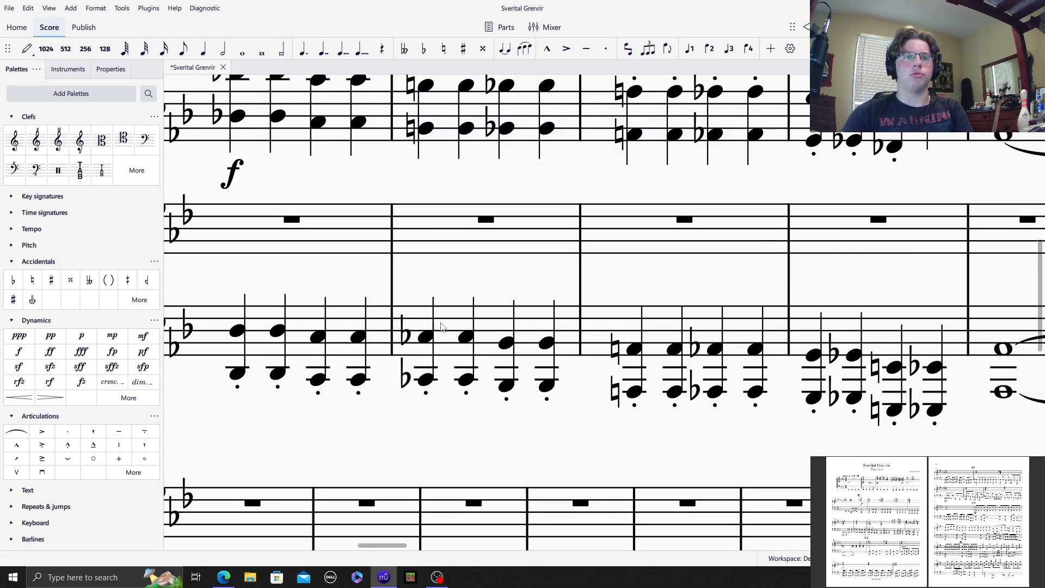
click(467, 381)
shift+click(467, 381)
key(Down)
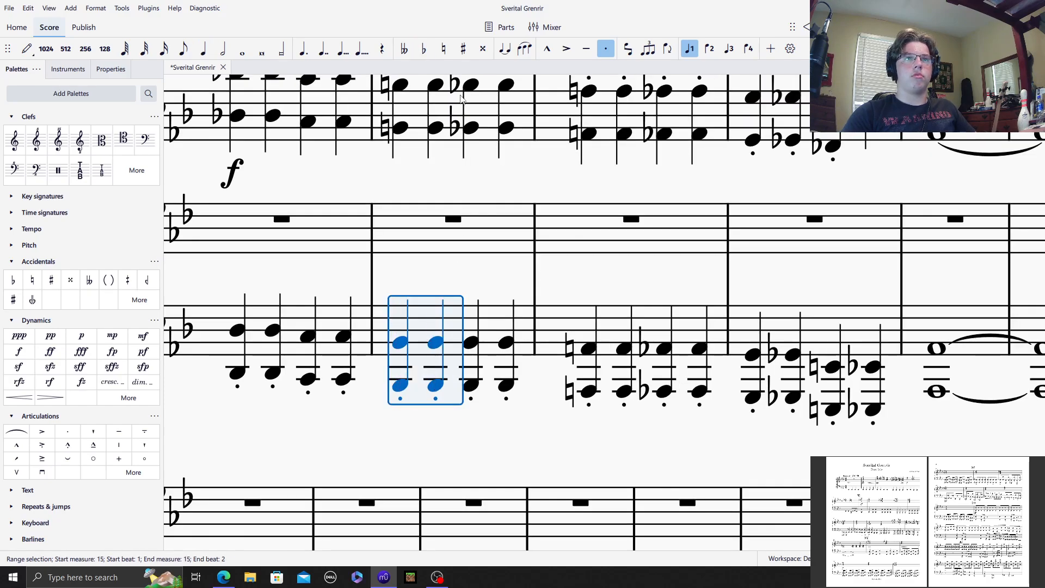
click(444, 49)
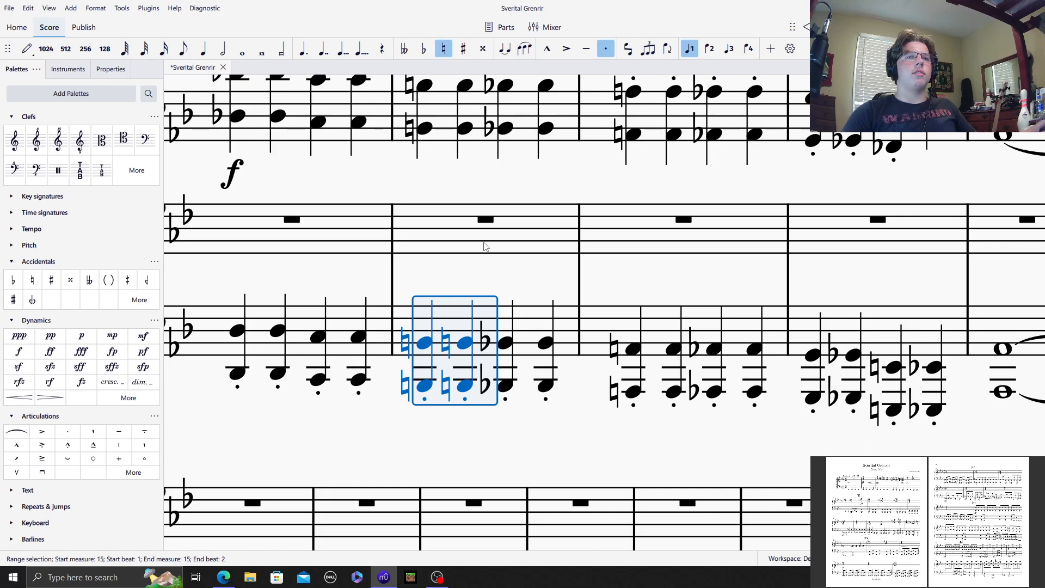
Step: Remove the redundant natural signs from the beat 2 octave of piano bass measure 15
click(466, 344)
shift+click(464, 386)
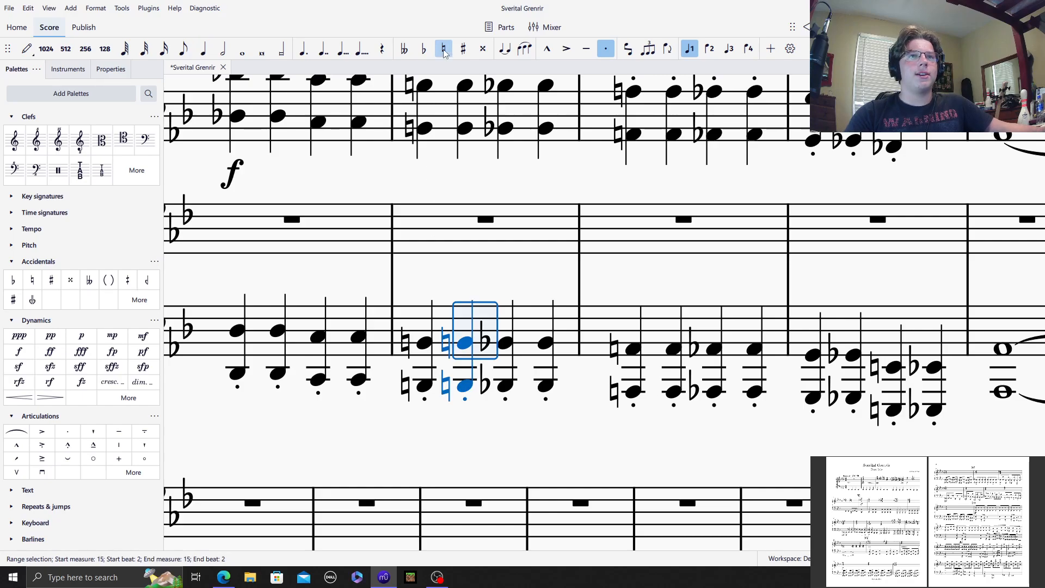
key(Escape)
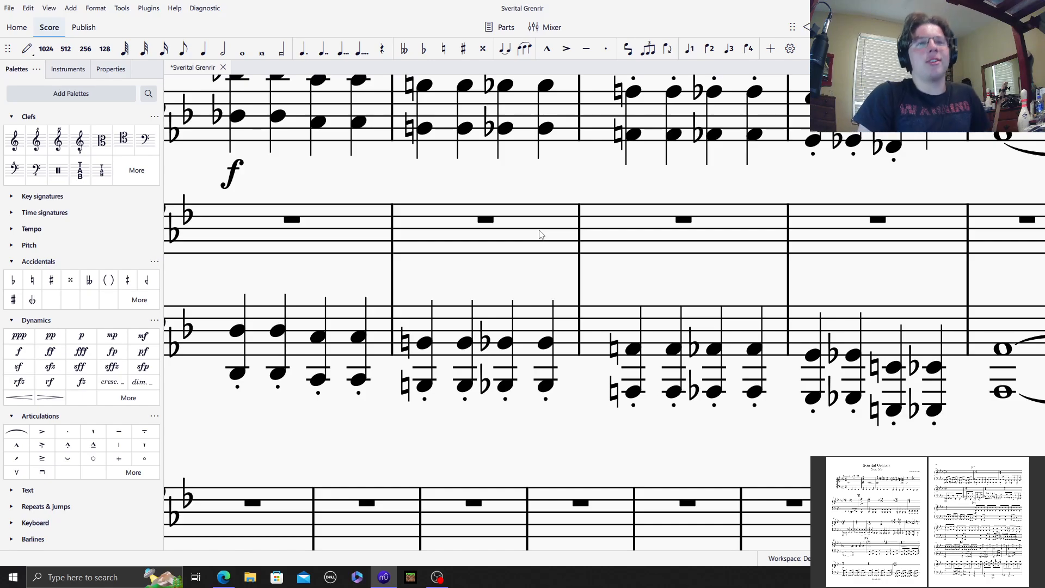
click(326, 306)
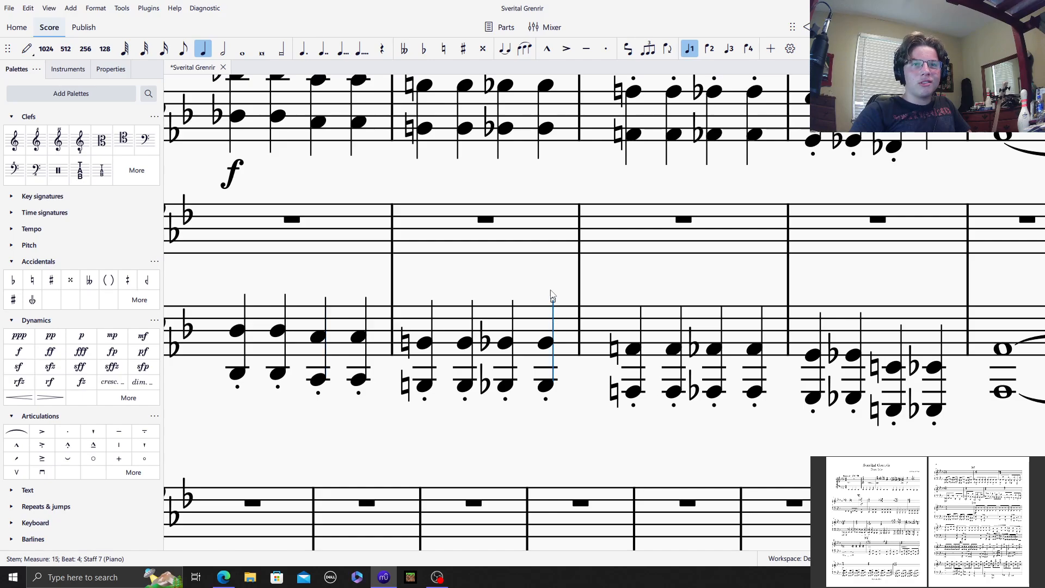
click(655, 279)
Step: Respell the octave on beat 3 of piano bass measure 17 as F♭
drag(670, 278, 610, 271)
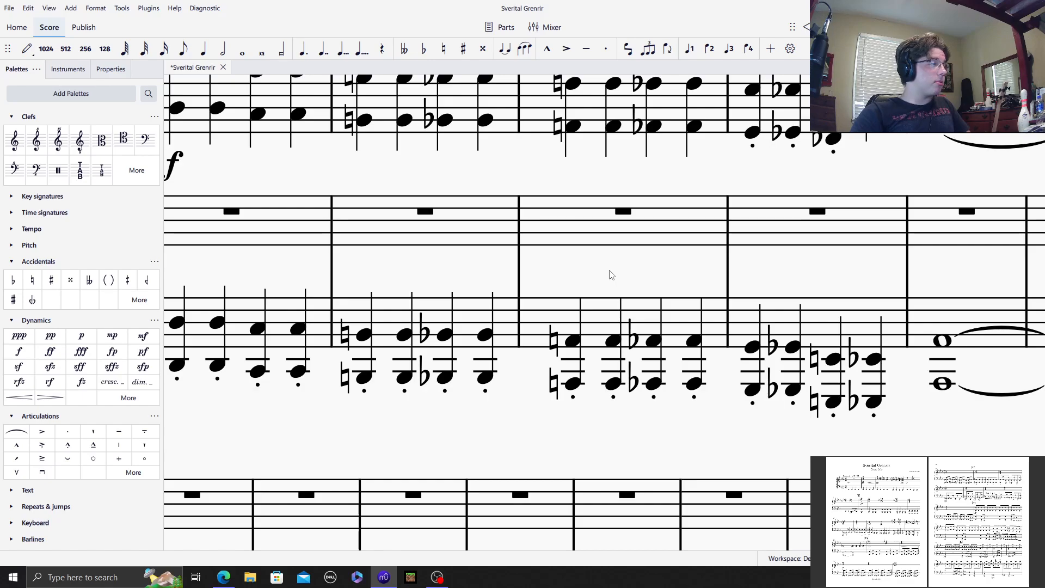
drag(609, 275, 655, 256)
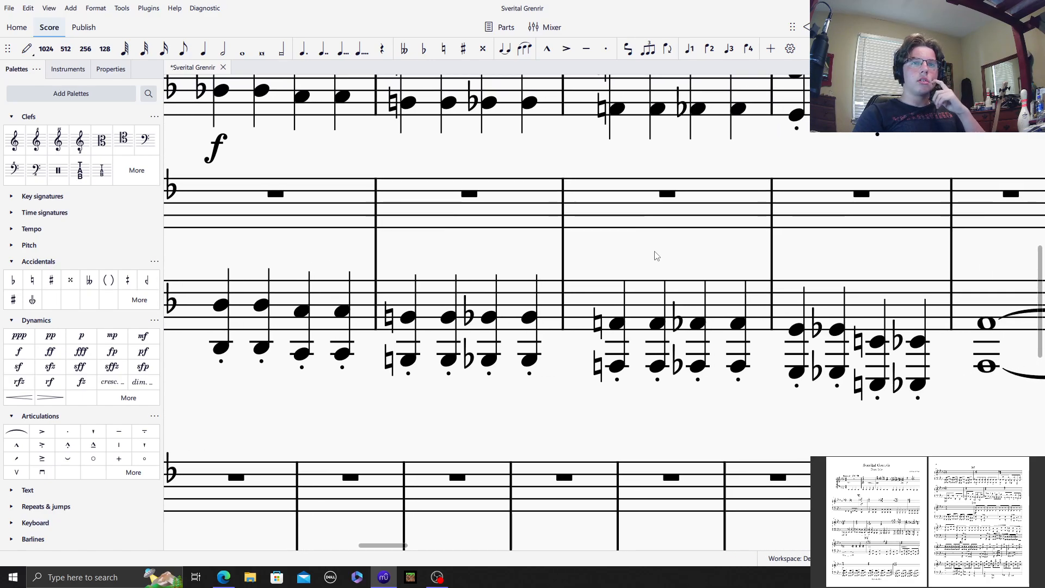
mouse_move(836, 252)
mouse_down()
mouse_move(660, 249)
mouse_move(823, 256)
mouse_up()
drag(630, 178, 875, 156)
drag(928, 285, 535, 238)
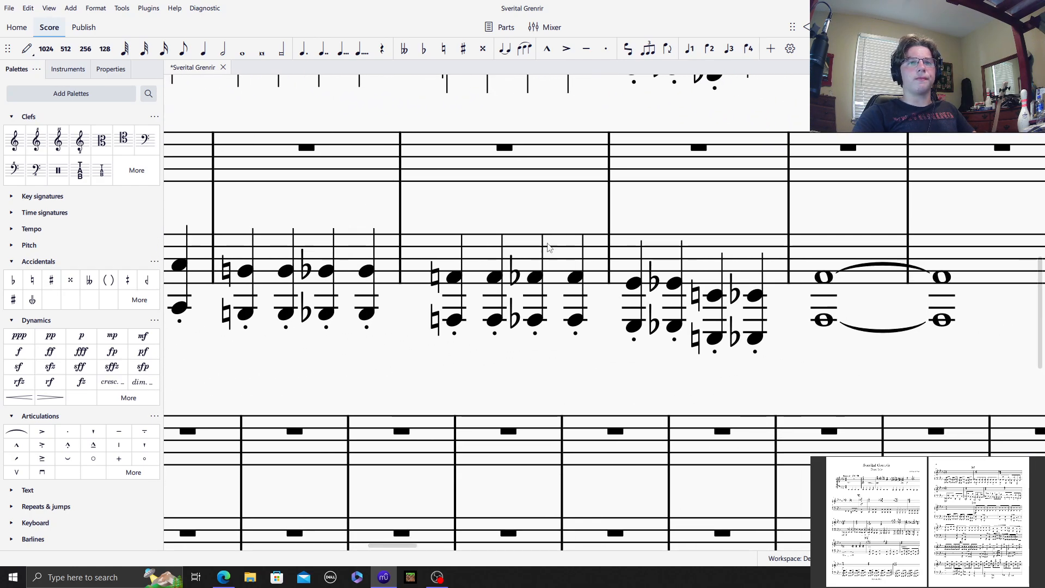
click(713, 297)
shift+click(712, 338)
drag(713, 337, 713, 334)
click(424, 49)
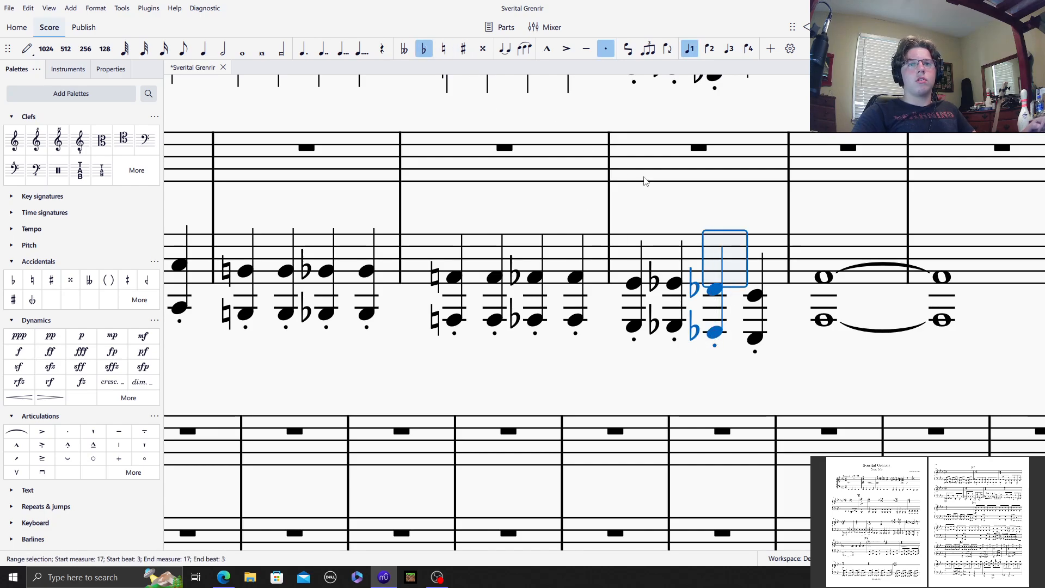
click(550, 208)
Step: Add explicit flat signs to both notes of the D♭ octave on beat 1 of piano bass measure 14
mouse_move(677, 214)
mouse_down()
mouse_move(395, 160)
mouse_move(670, 205)
mouse_up()
drag(439, 193, 861, 263)
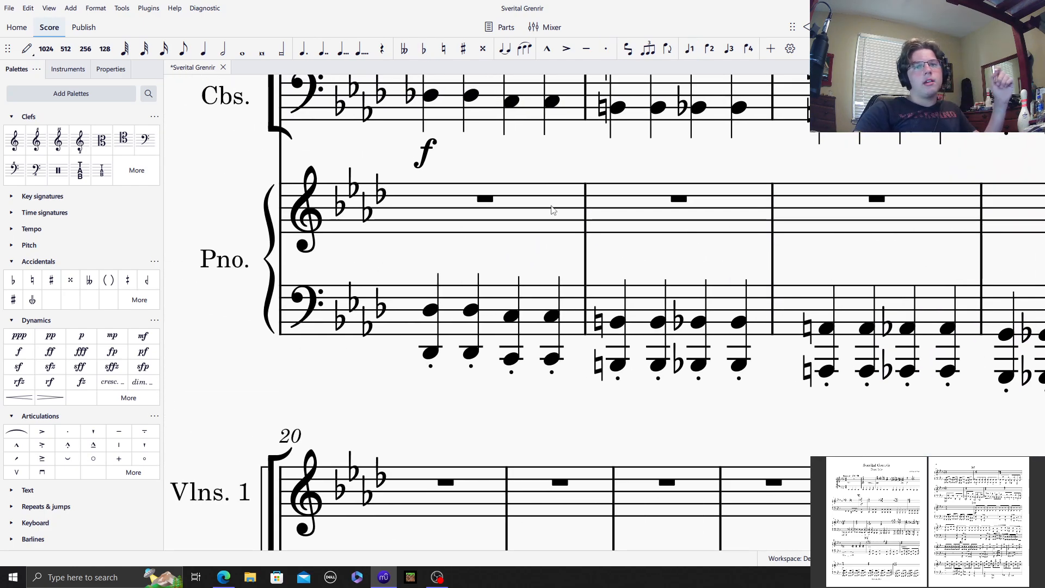
drag(473, 246, 828, 257)
drag(511, 191, 366, 229)
drag(248, 260, 363, 202)
drag(761, 197, 582, 215)
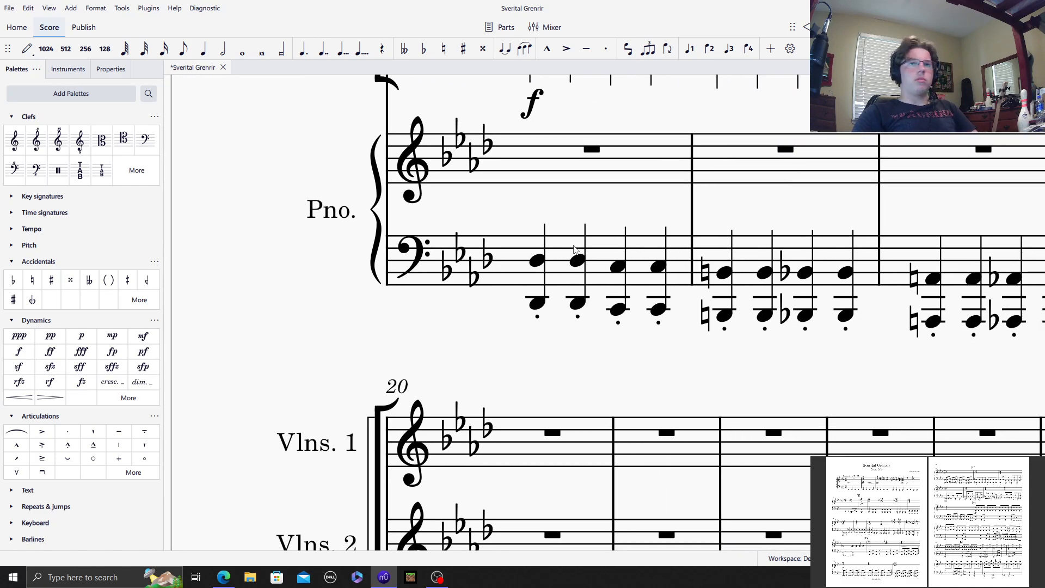
click(538, 303)
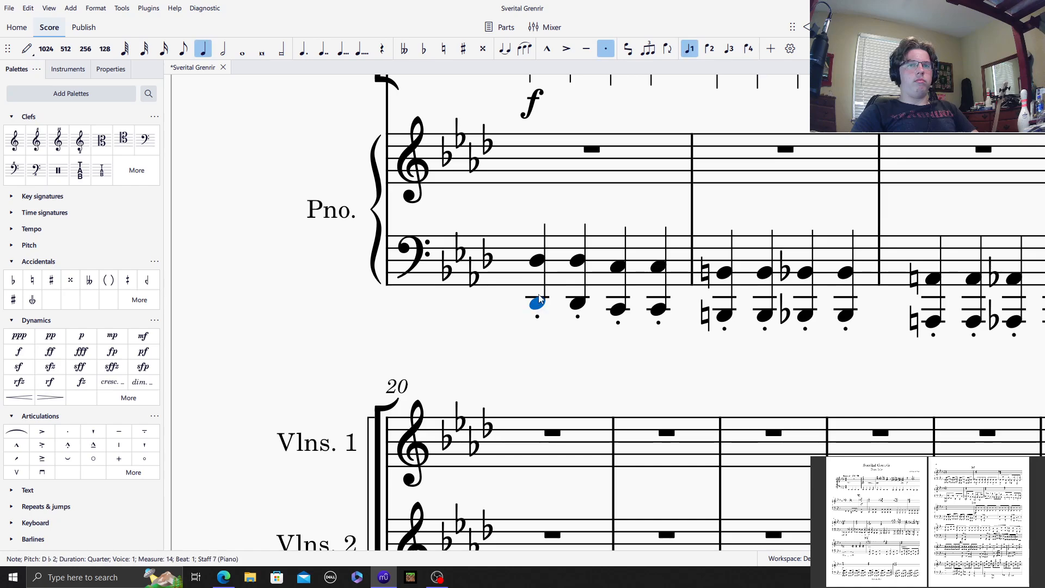
shift+click(536, 266)
click(13, 279)
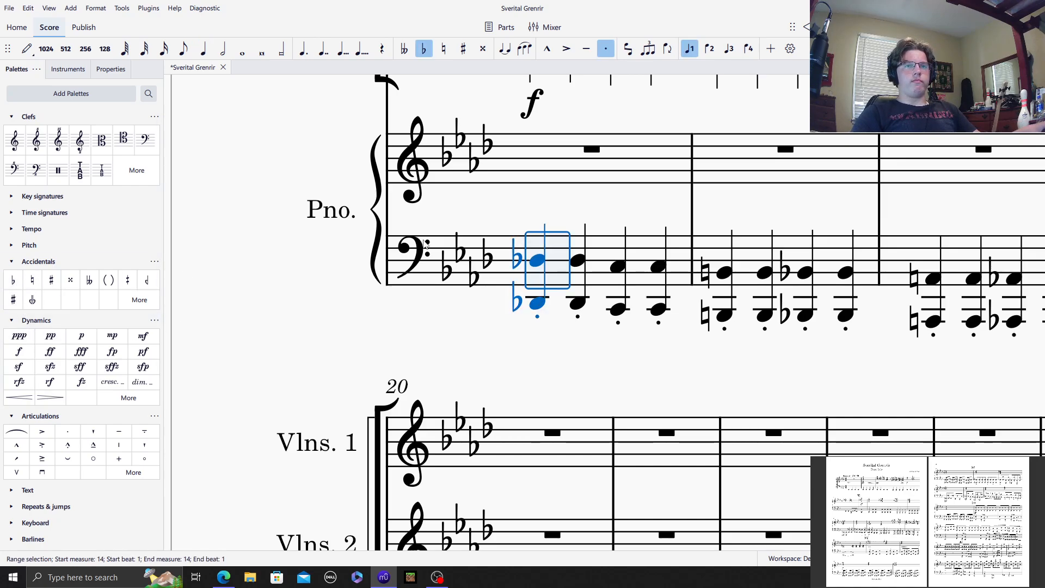
Step: Apply a forte (f) dynamic at the start of piano bass measure 14
click(563, 274)
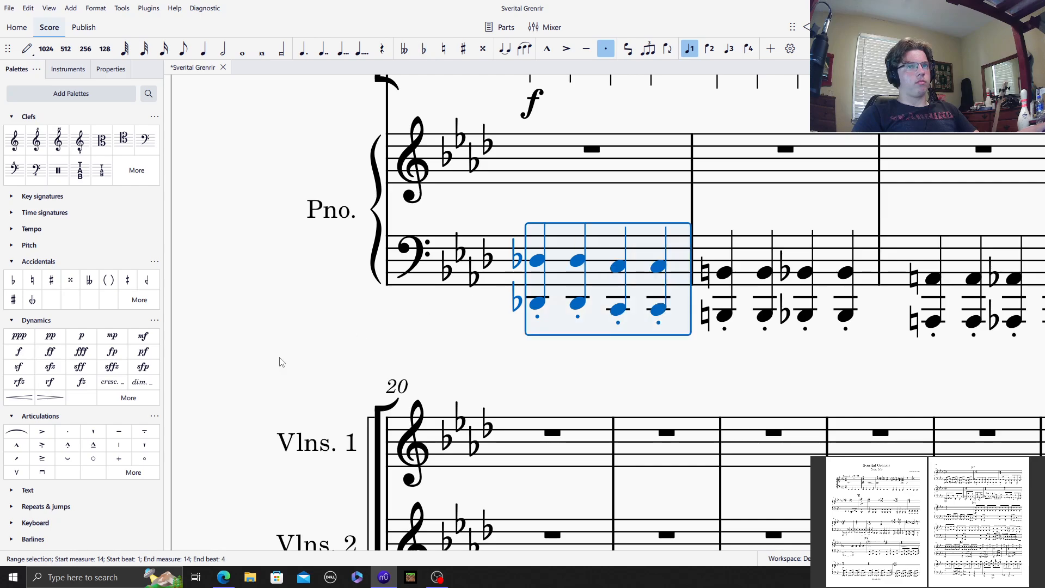
click(18, 351)
click(596, 226)
Step: Add a diminuendo hairpin under beats 3 and 4 of piano bass measure 13
drag(596, 226, 993, 305)
scroll(684, 452, down, 12)
scroll(577, 368, down, 3)
click(408, 368)
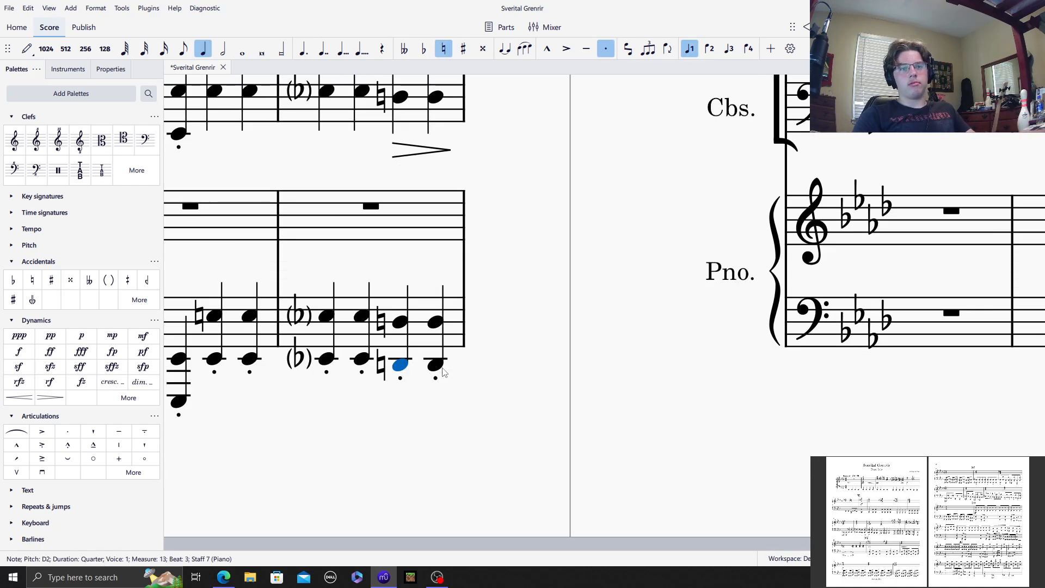
shift+click(437, 367)
click(50, 397)
click(517, 270)
drag(517, 271, 1032, 330)
drag(389, 245, 880, 279)
scroll(880, 279, up, 12)
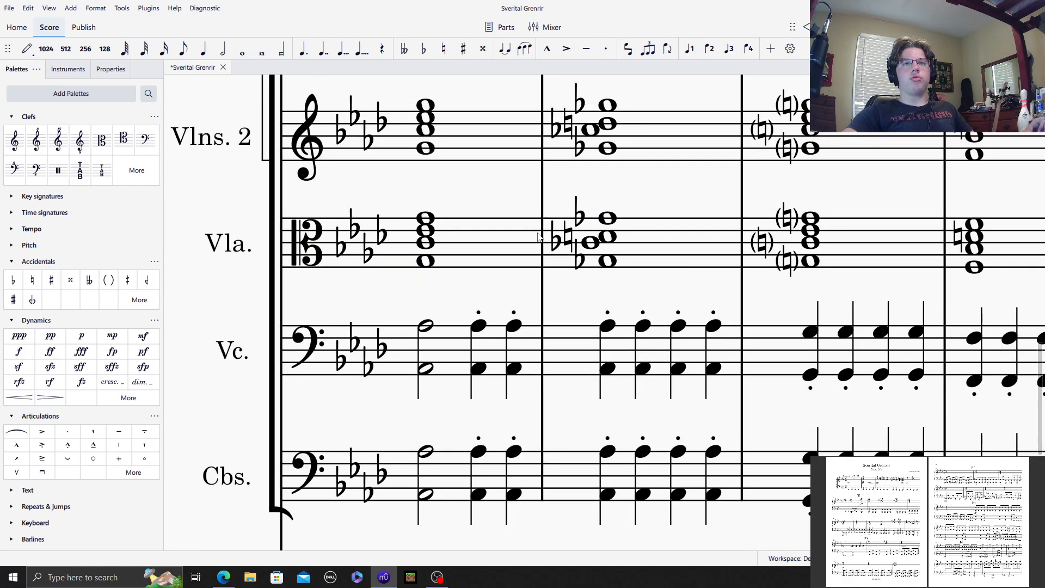
scroll(420, 270, up, 10)
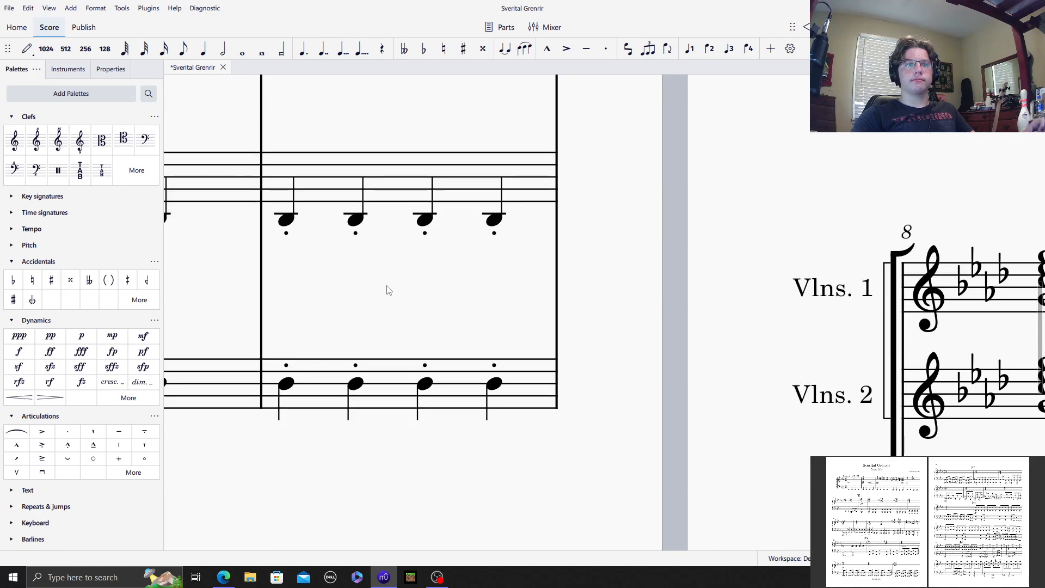
scroll(621, 275, down, 5)
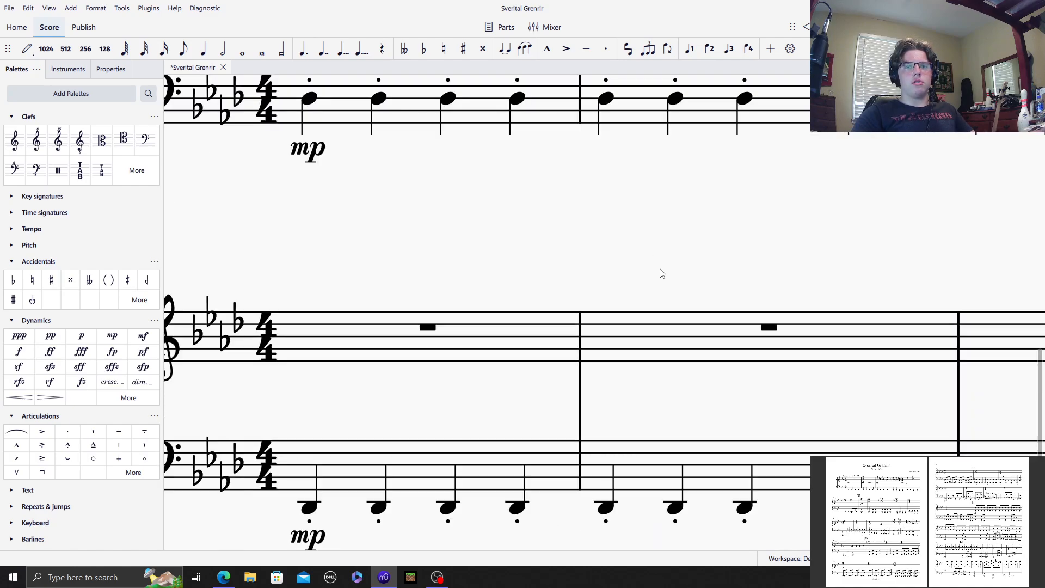
Step: Add a pp dynamic and a crescendo hairpin to piano treble measure 2, and an mp dynamic at measure 3
click(656, 329)
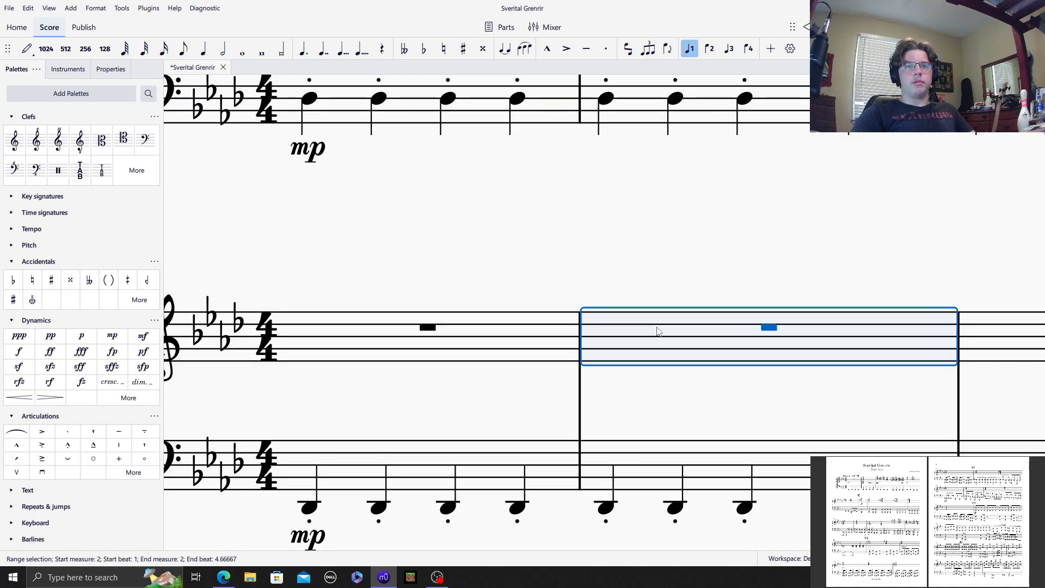
click(51, 336)
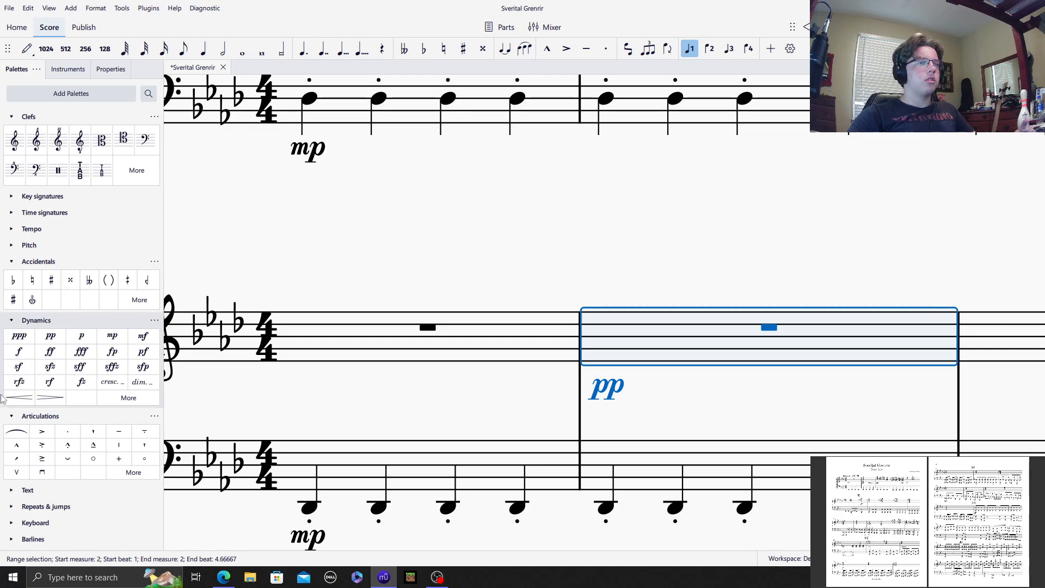
click(19, 397)
scroll(264, 203, right, 8)
scroll(264, 203, down, 2)
click(537, 259)
click(112, 336)
Step: Enter a whole-note chord of A♭5, E♭5, C5 and A♭4 in piano treble measure 2
scroll(472, 190, left, 2)
scroll(473, 191, left, 2)
click(392, 244)
click(26, 48)
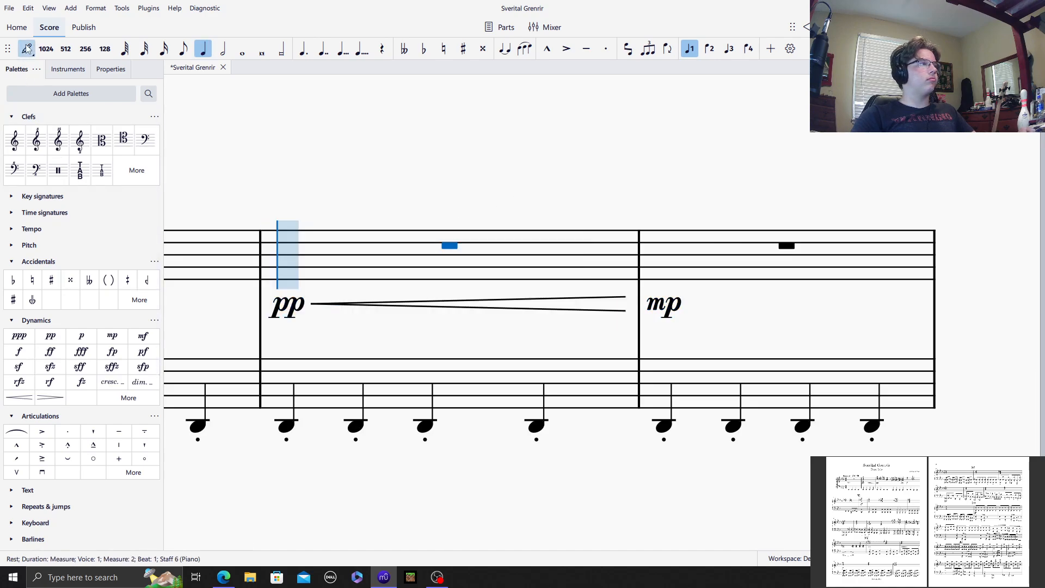
key(7)
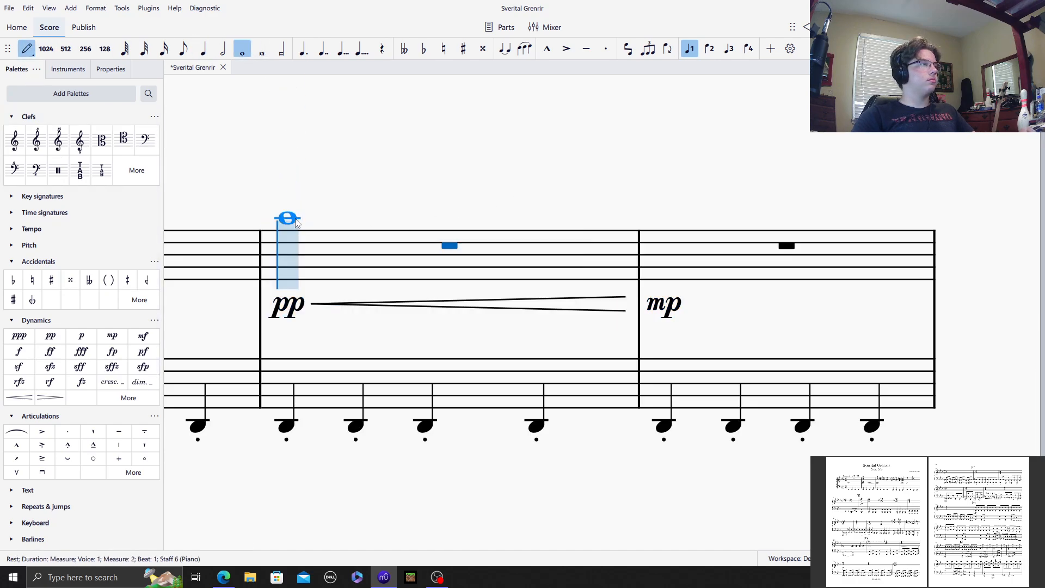
click(296, 220)
shift+click(289, 238)
shift+click(290, 249)
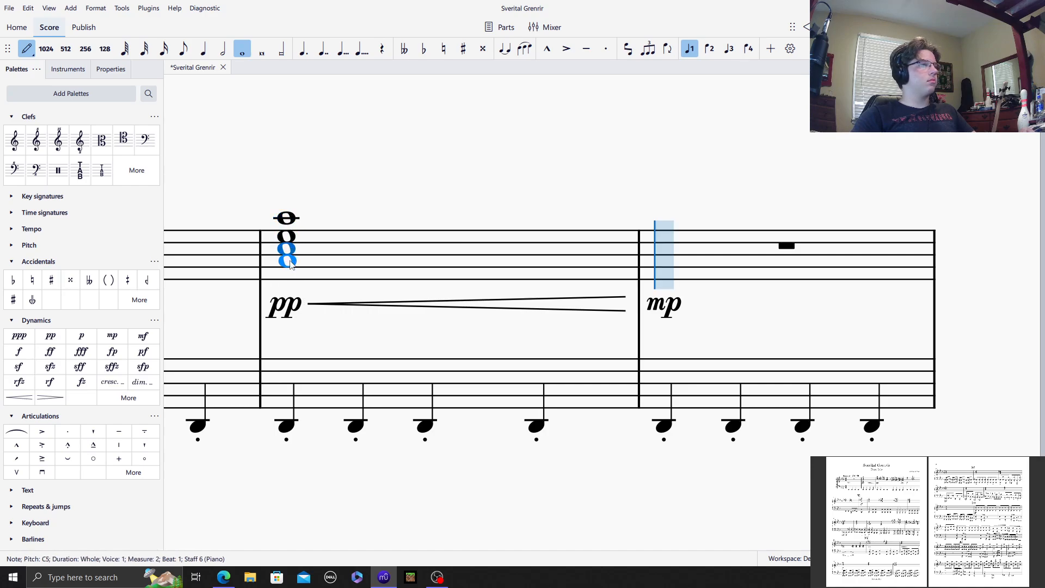
shift+click(291, 264)
Step: Apply a two-stroke tremolo to the whole-note chord in piano treble measure 2 and leave note input
scroll(70, 468, down, 8)
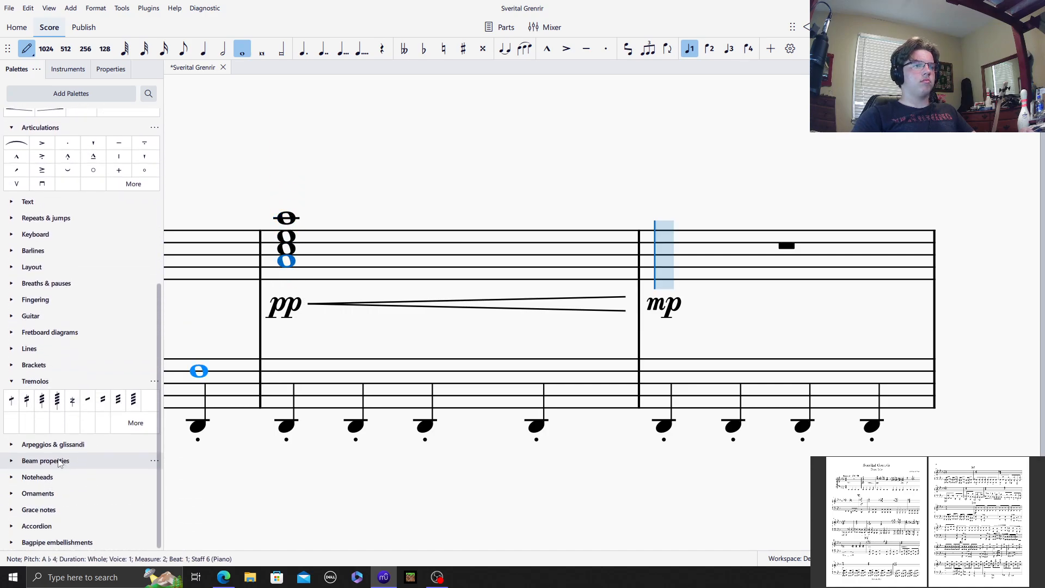
click(26, 405)
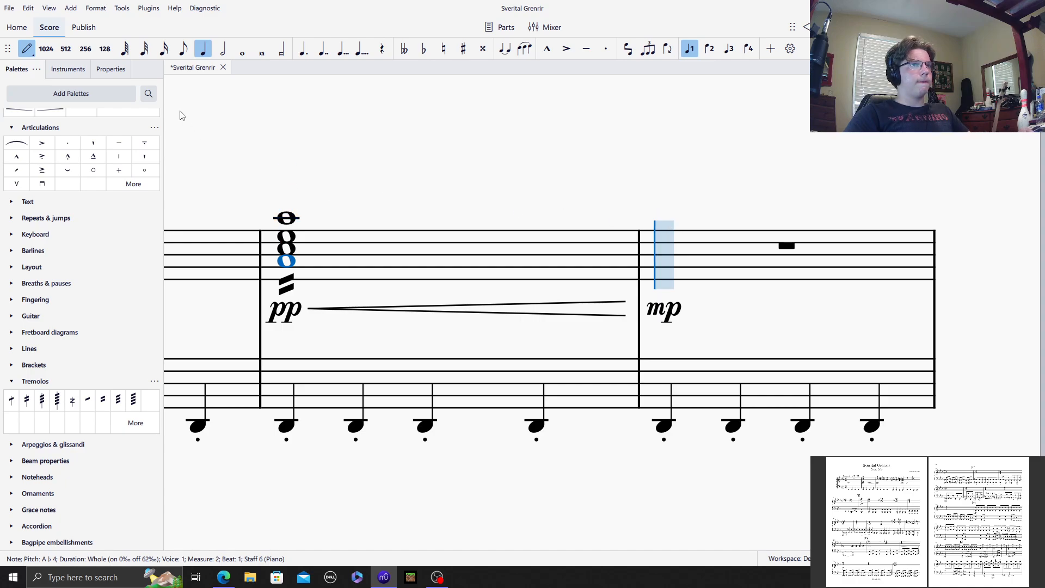
click(33, 51)
Step: Copy measures 3–4 of the Violins 2 staff, including the hairpin, into the piano treble staff starting at measure 3
scroll(468, 187, up, 5)
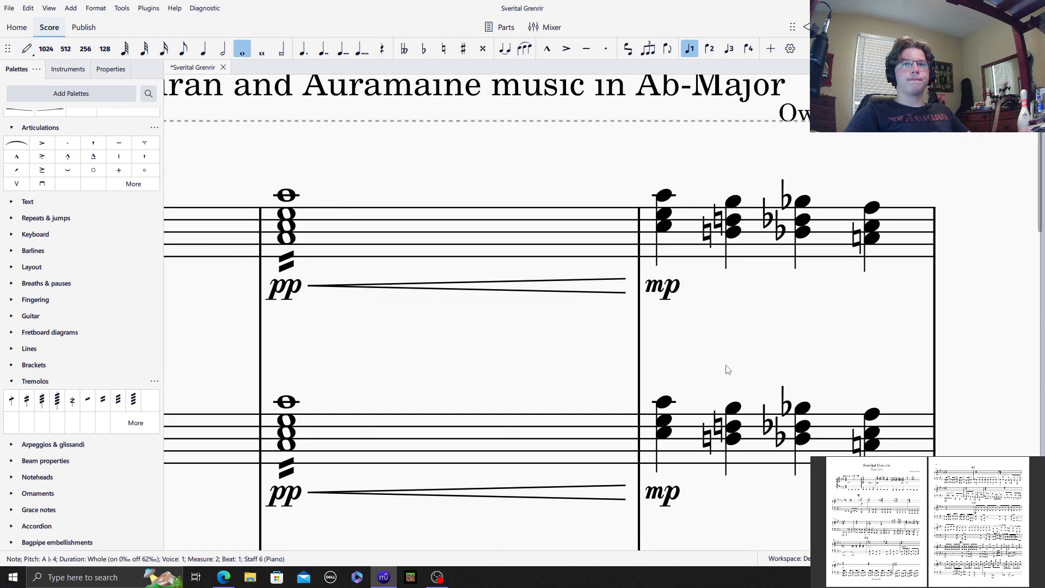
click(692, 434)
scroll(627, 194, right, 15)
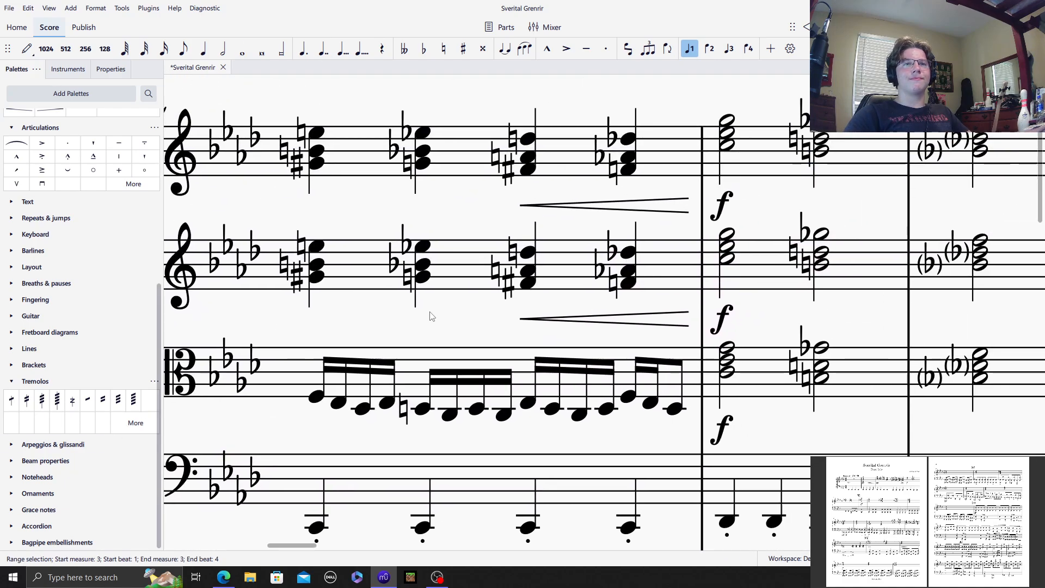
click(460, 261)
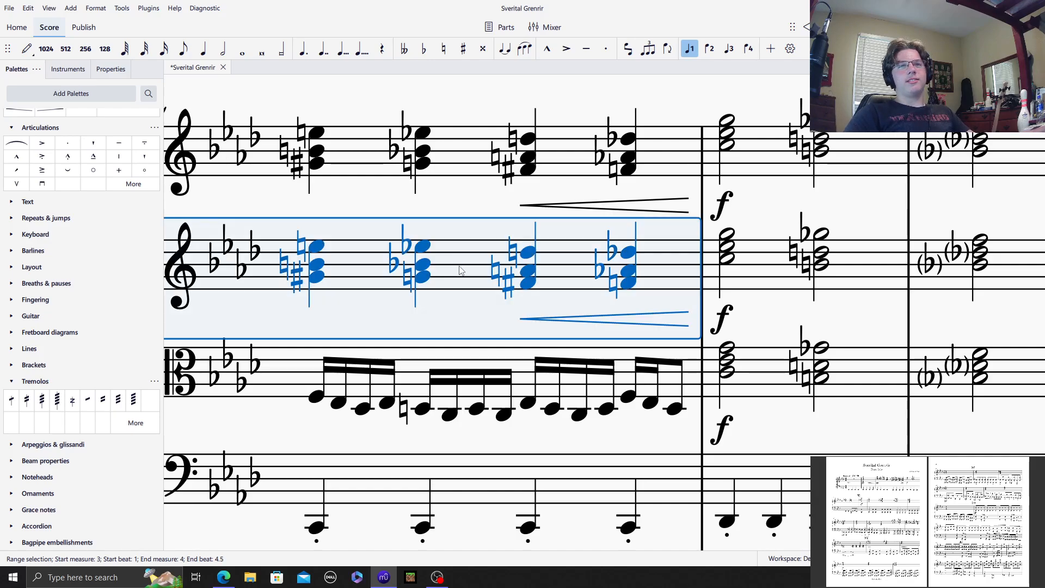
scroll(462, 326, down, 5)
drag(318, 346, 1039, 506)
scroll(527, 263, up, 8)
scroll(527, 264, down, 6)
drag(329, 276, 670, 342)
click(623, 271)
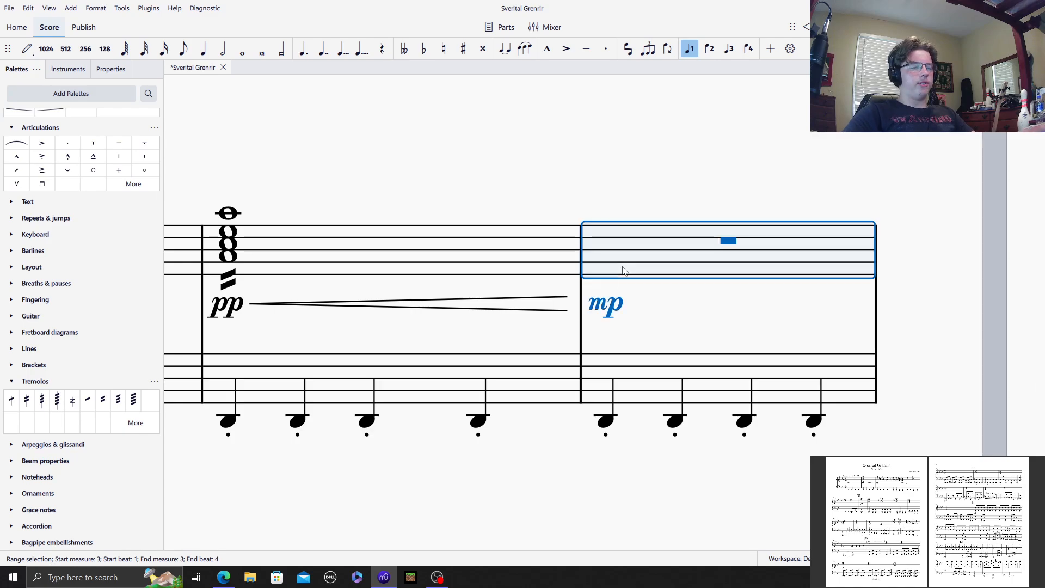
key(ctrl+v)
key(Escape)
Step: Copy the half-note chords and forte of Violins 2 measures 5–6 into the piano treble staff starting at measure 5
scroll(484, 187, right, 6)
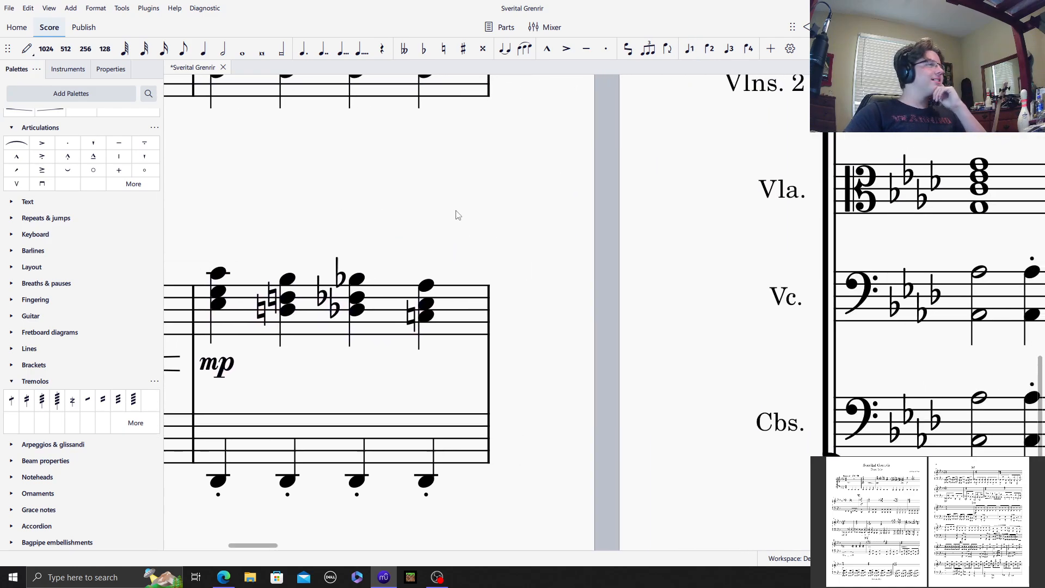
drag(866, 245, 508, 320)
scroll(607, 349, up, 20)
scroll(647, 337, down, 3)
drag(783, 285, 443, 32)
drag(761, 343, 651, 401)
drag(751, 182, 420, 384)
click(336, 184)
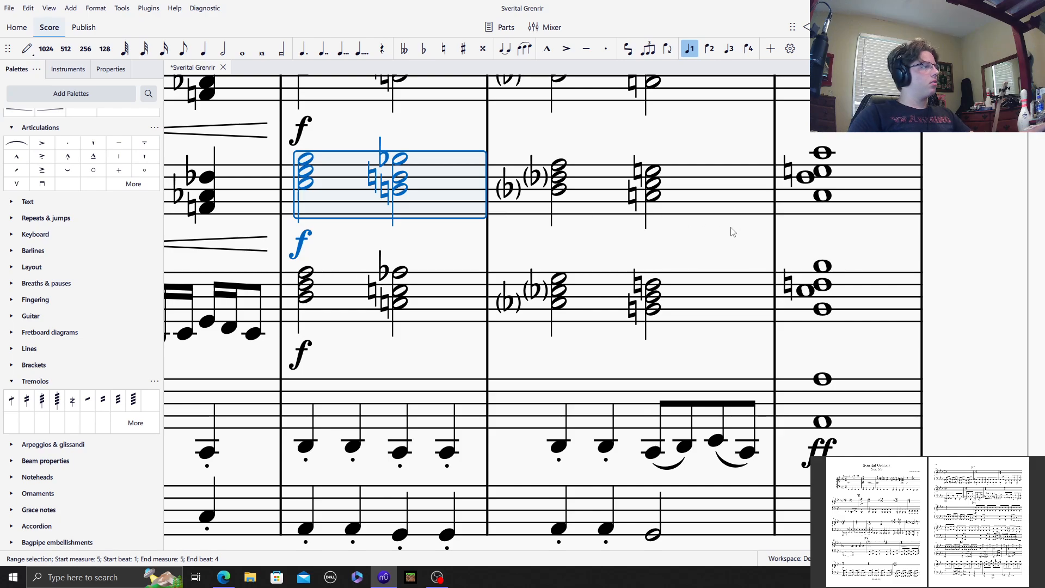
drag(855, 226, 745, 259)
shift+click(610, 232)
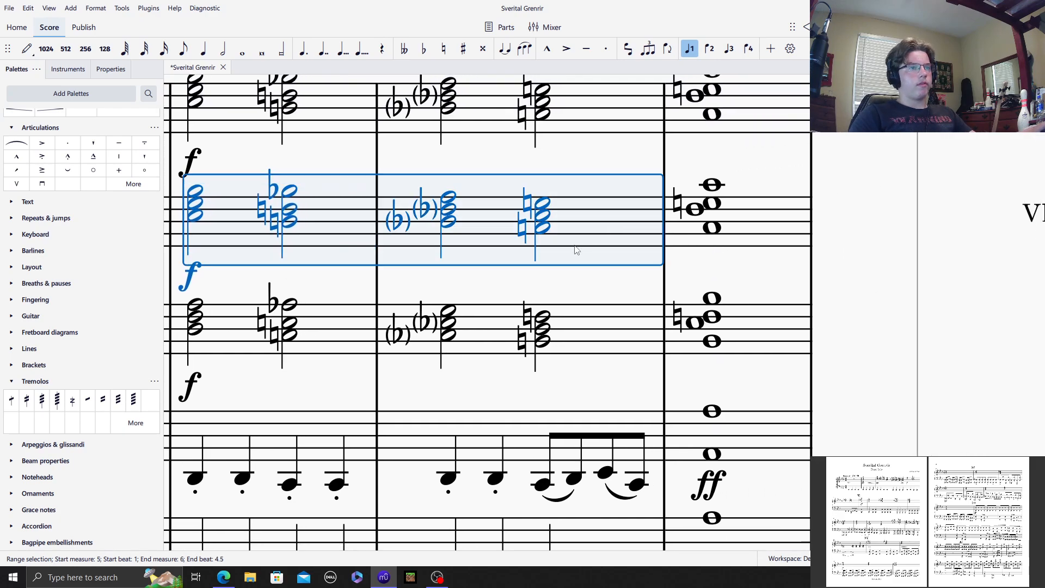
scroll(356, 403, down, 15)
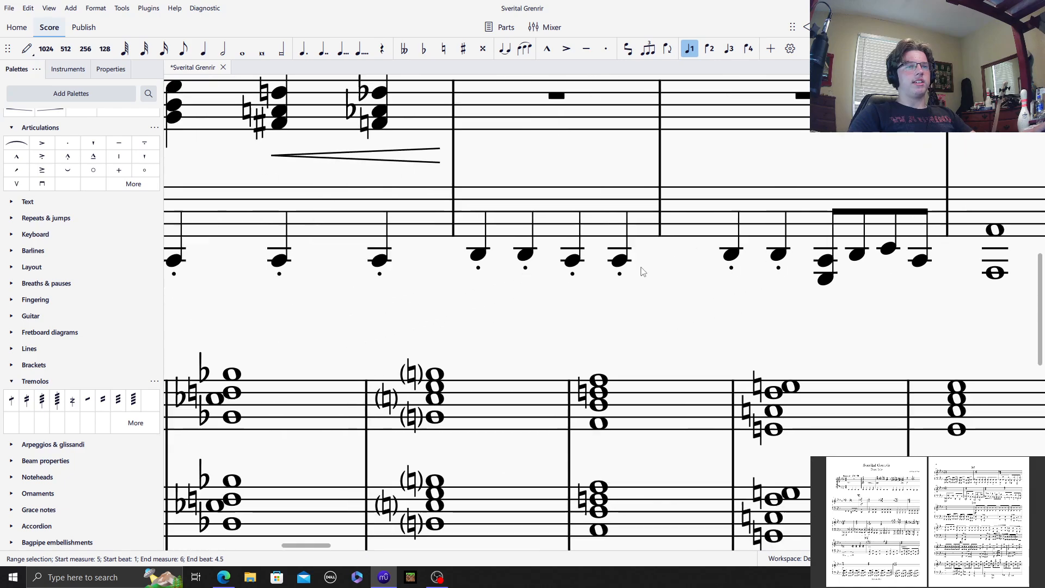
scroll(601, 317, down, 10)
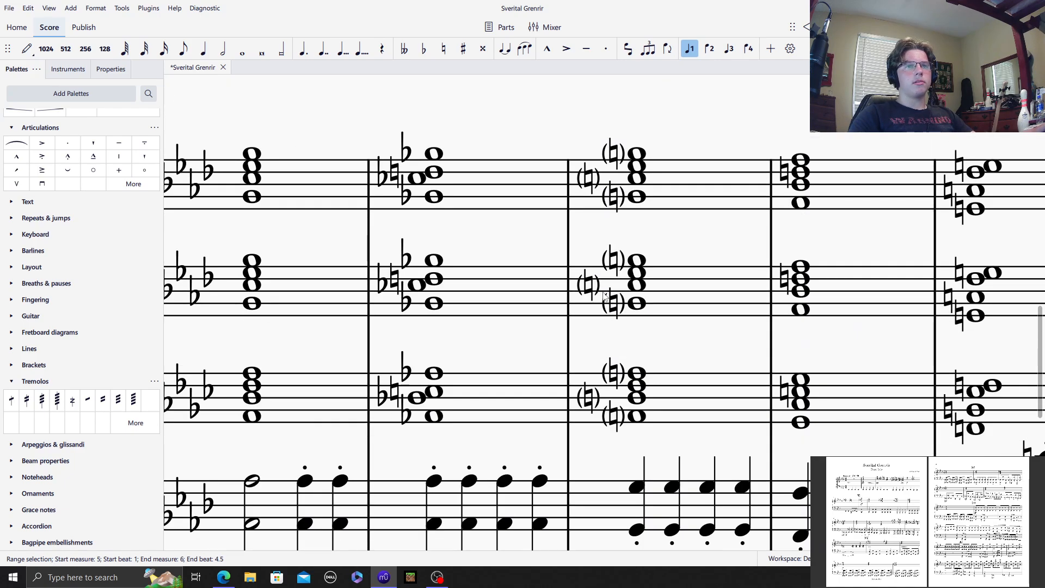
drag(683, 353, 460, 354)
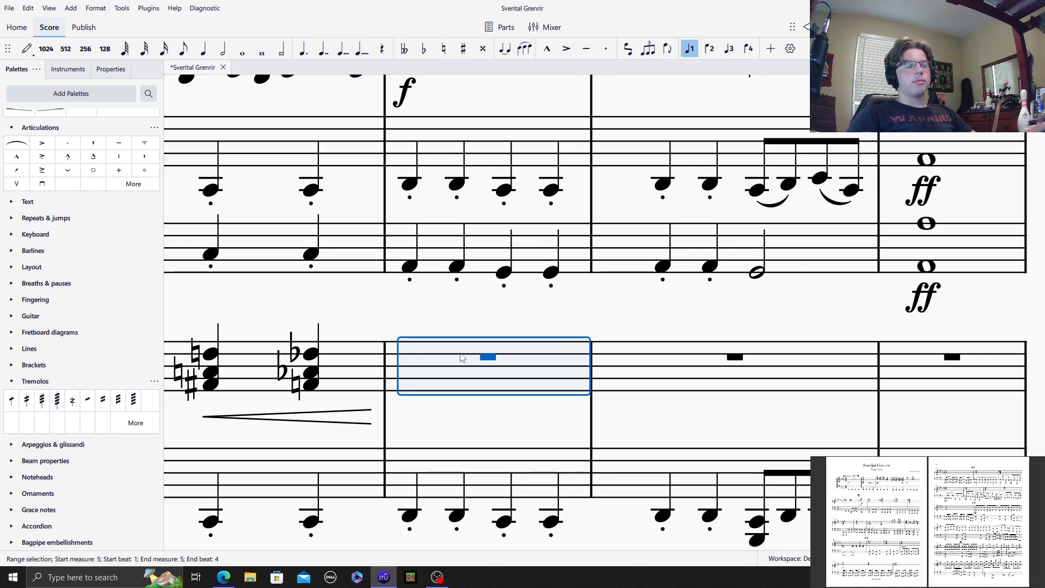
key(ctrl+v)
Step: Copy the chords of Violins 2 measures 7–16 into the piano treble staff starting at measure 7
drag(595, 315, 315, 363)
scroll(553, 357, up, 7)
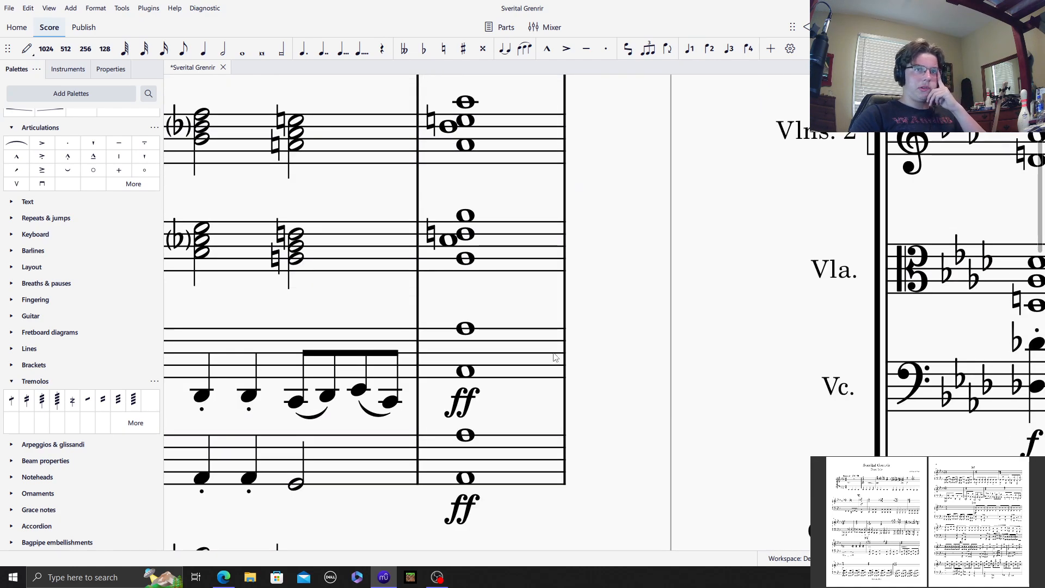
scroll(514, 311, down, 3)
click(521, 203)
drag(632, 327, 747, 398)
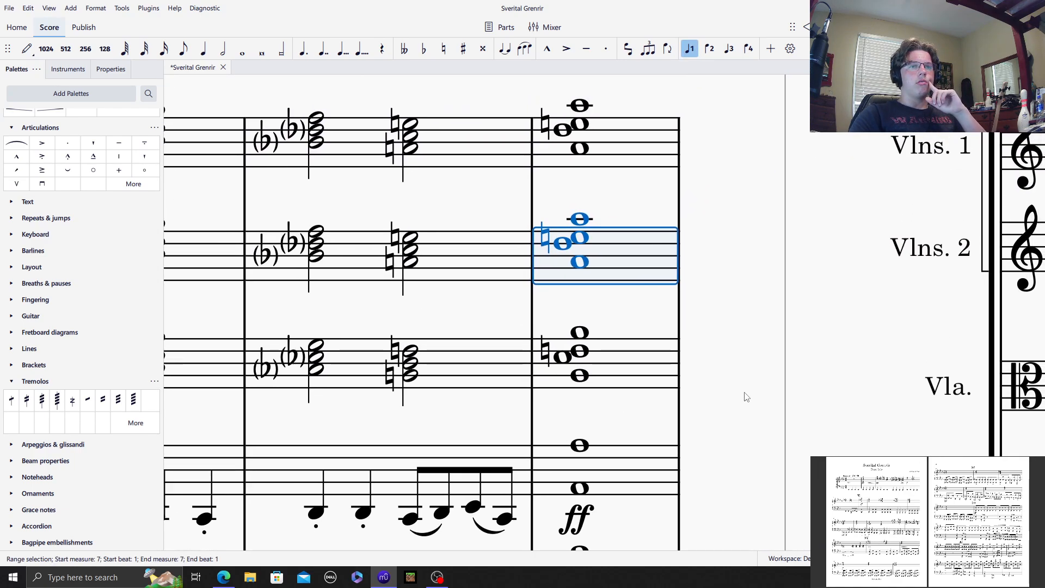
scroll(746, 398, down, 10)
drag(416, 123, 595, 217)
drag(661, 206, 1044, 256)
scroll(1042, 256, down, 12)
scroll(587, 348, up, 8)
drag(555, 305, 98, 442)
scroll(719, 424, up, 6)
drag(797, 312, 43, 493)
scroll(578, 369, up, 6)
scroll(599, 375, up, 5)
drag(720, 405, 401, 346)
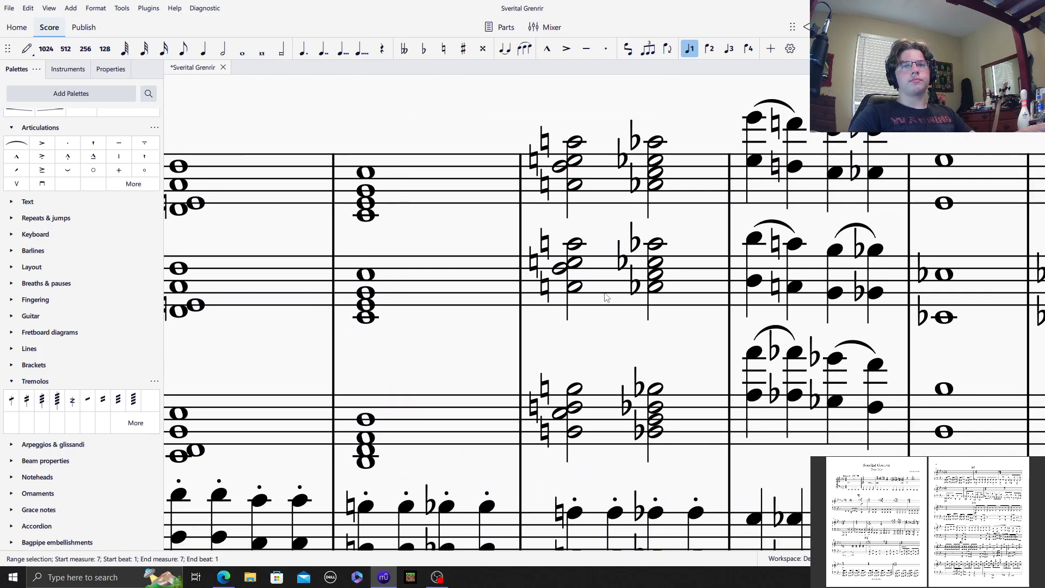
shift+click(608, 294)
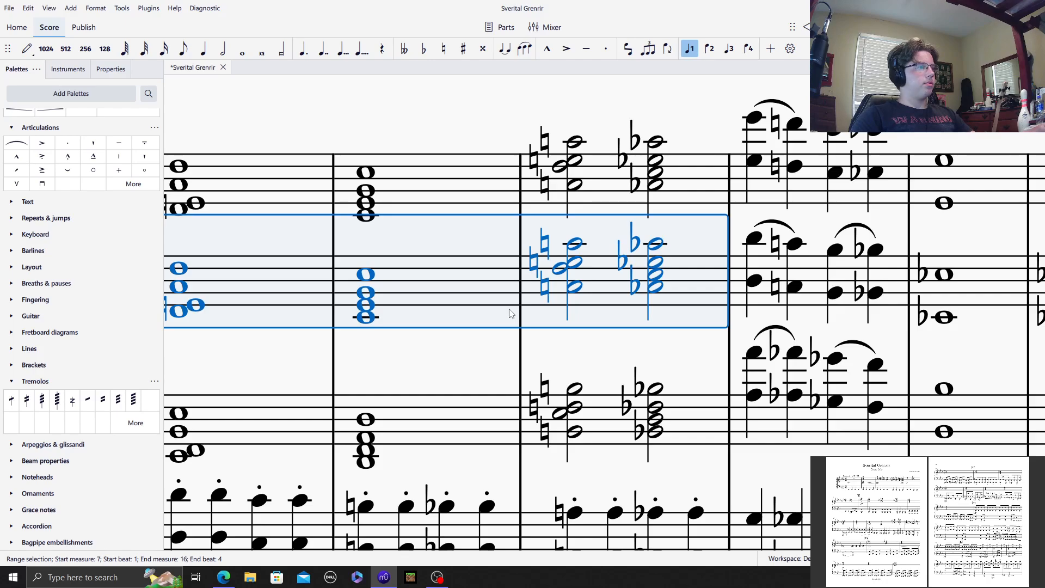
drag(326, 262, 935, 154)
scroll(588, 338, down, 1)
drag(427, 341, 804, 174)
click(659, 339)
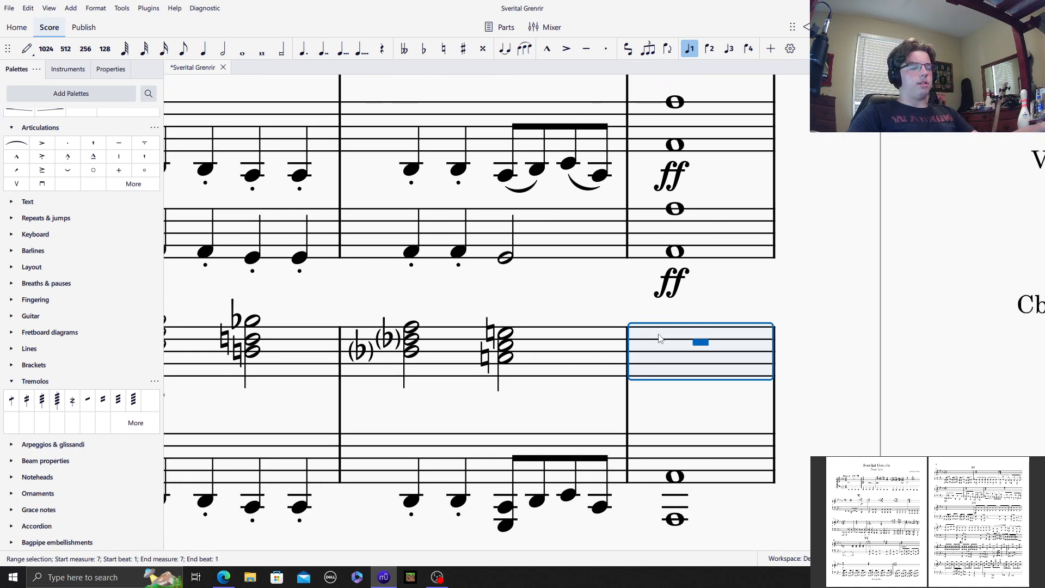
key(ctrl+v)
Step: Apply a fortissimo (ff) dynamic to the whole-note chord in piano treble measure 7
click(675, 359)
scroll(64, 311, up, 5)
click(50, 296)
scroll(50, 295, up, 2)
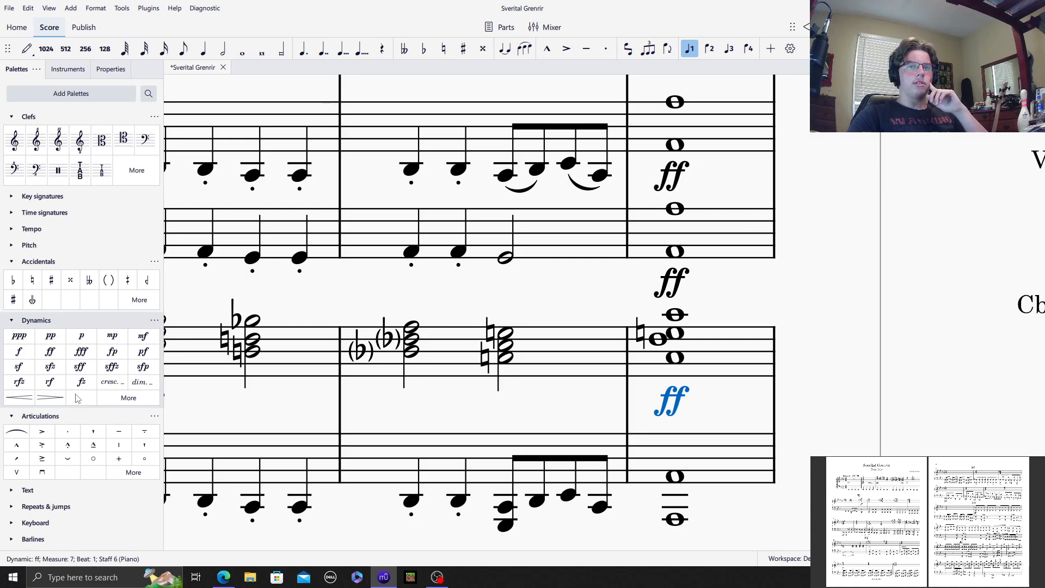
click(387, 298)
Step: Enter quarter notes E♭5, D♮5, C5 and C♭5 in piano treble measure 17
scroll(440, 301, down, 10)
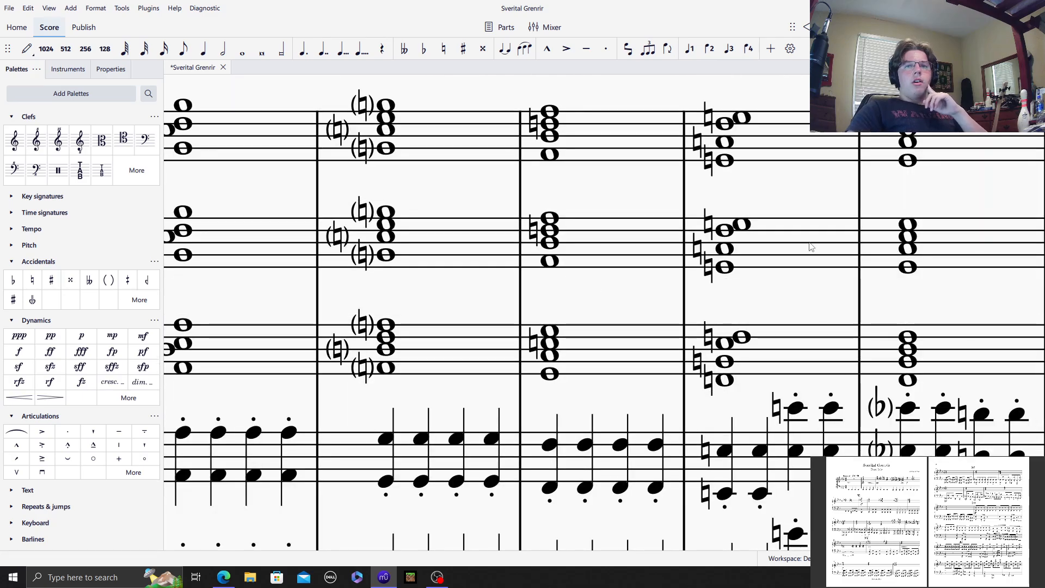
drag(925, 87, 11, 572)
drag(710, 215, 646, 127)
drag(610, 319, 338, 319)
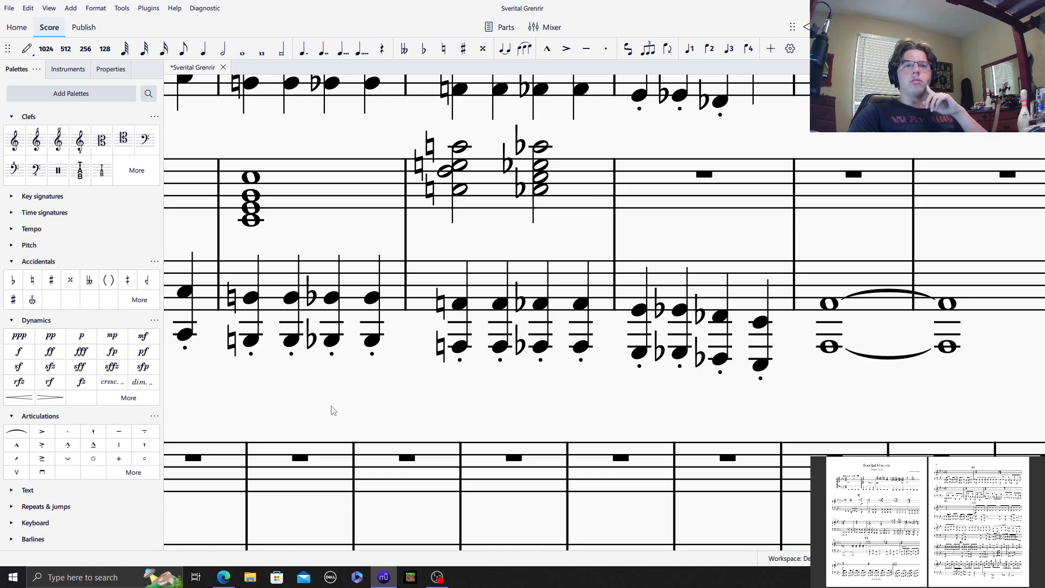
scroll(330, 410, down, 15)
scroll(633, 364, up, 12)
drag(660, 398, 87, 327)
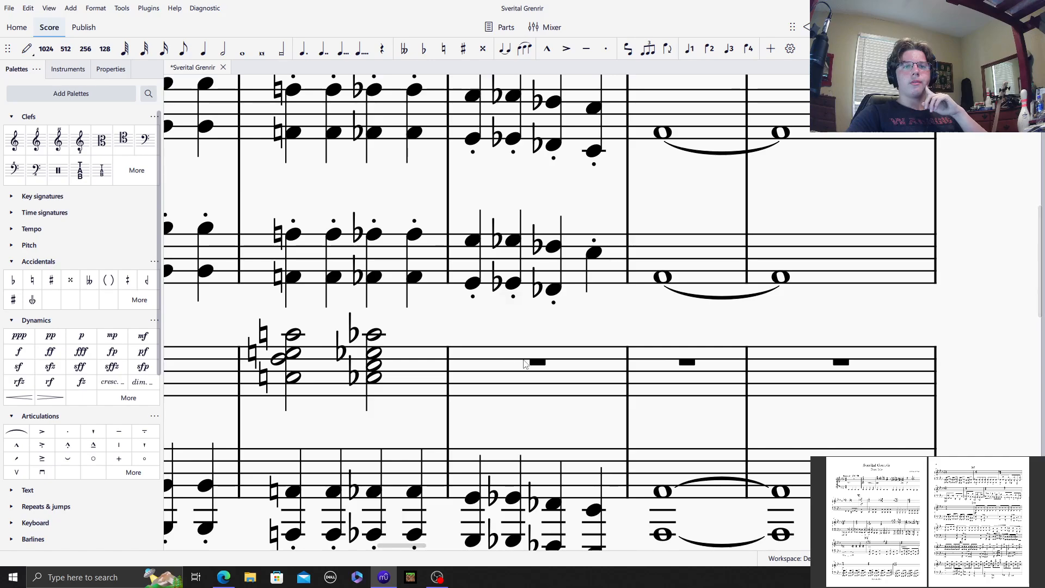
click(511, 363)
scroll(625, 352, up, 2)
drag(574, 282, 536, 4)
scroll(490, 359, down, 1)
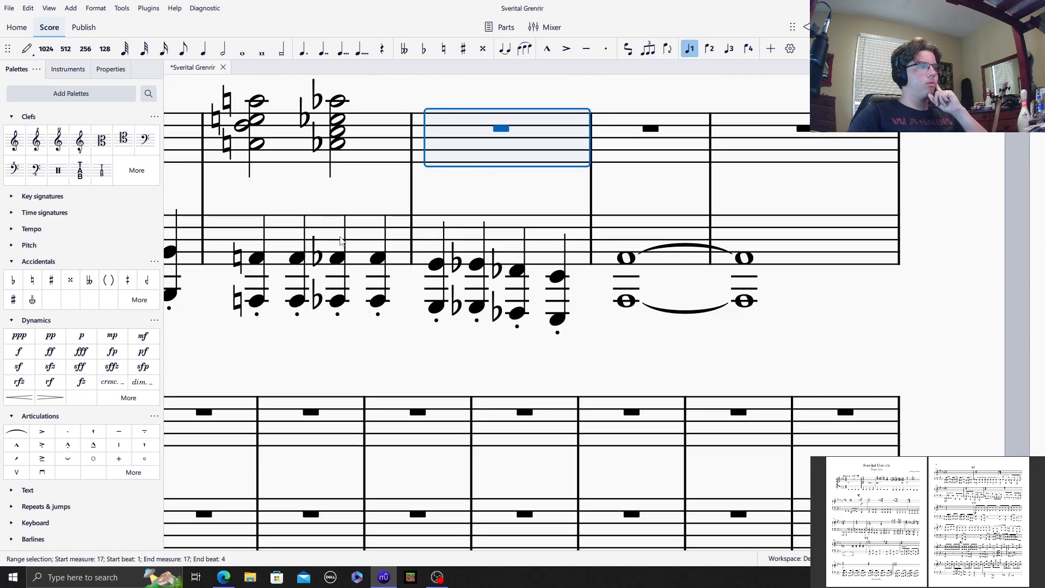
scroll(419, 333, up, 1)
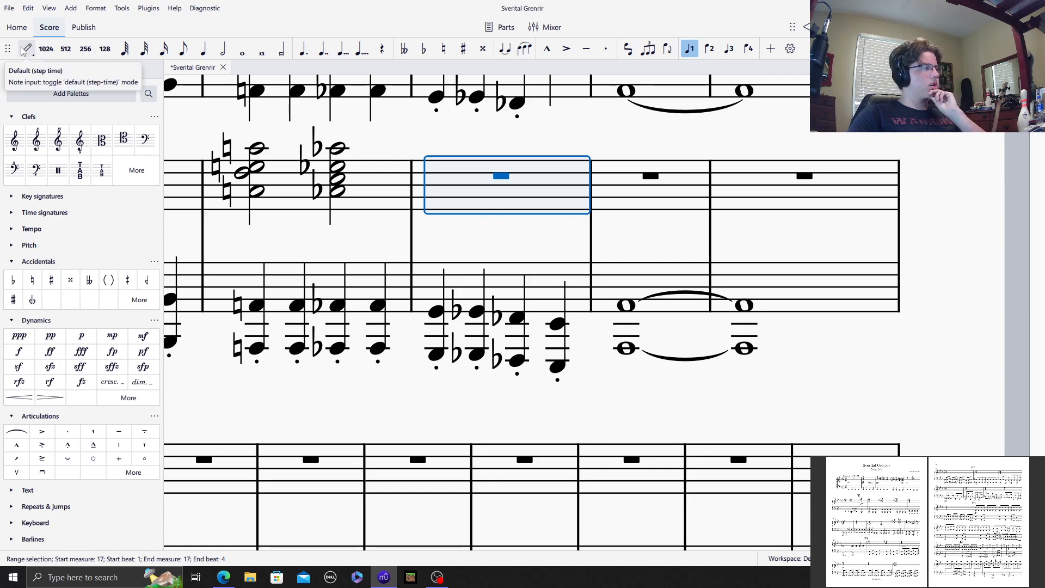
click(23, 51)
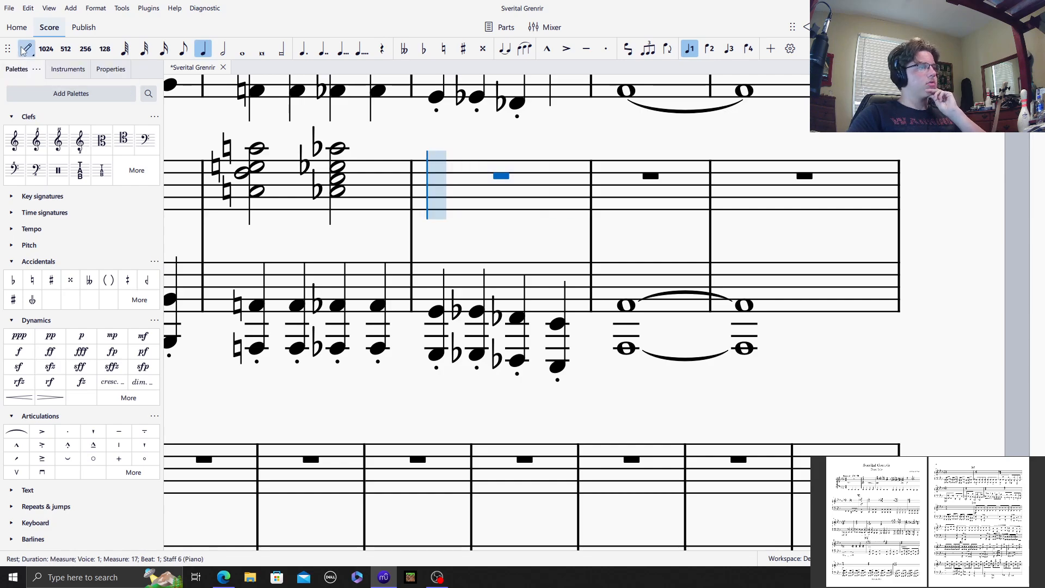
click(458, 171)
click(443, 51)
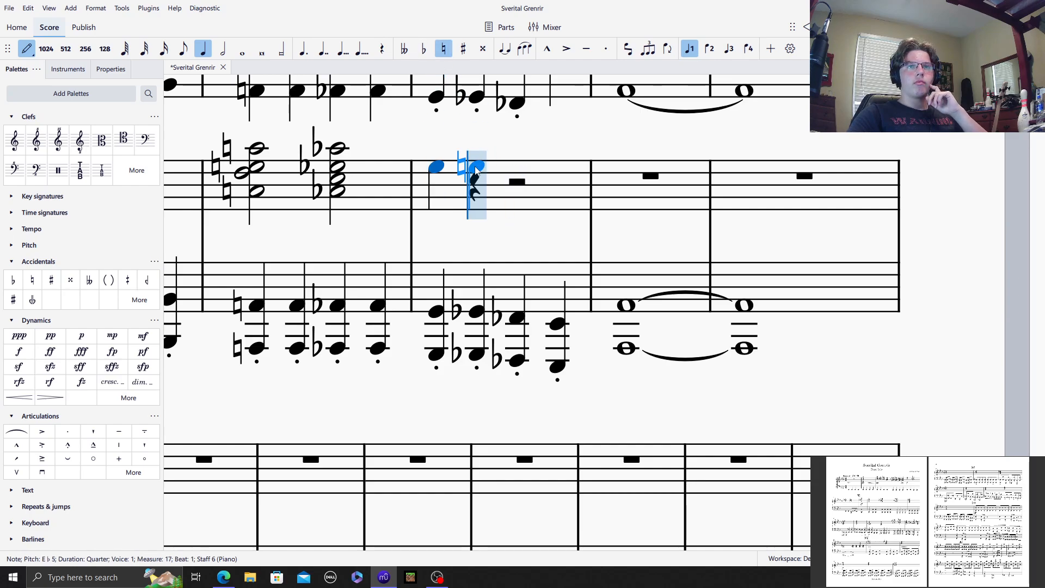
click(477, 174)
click(509, 185)
click(423, 49)
click(549, 183)
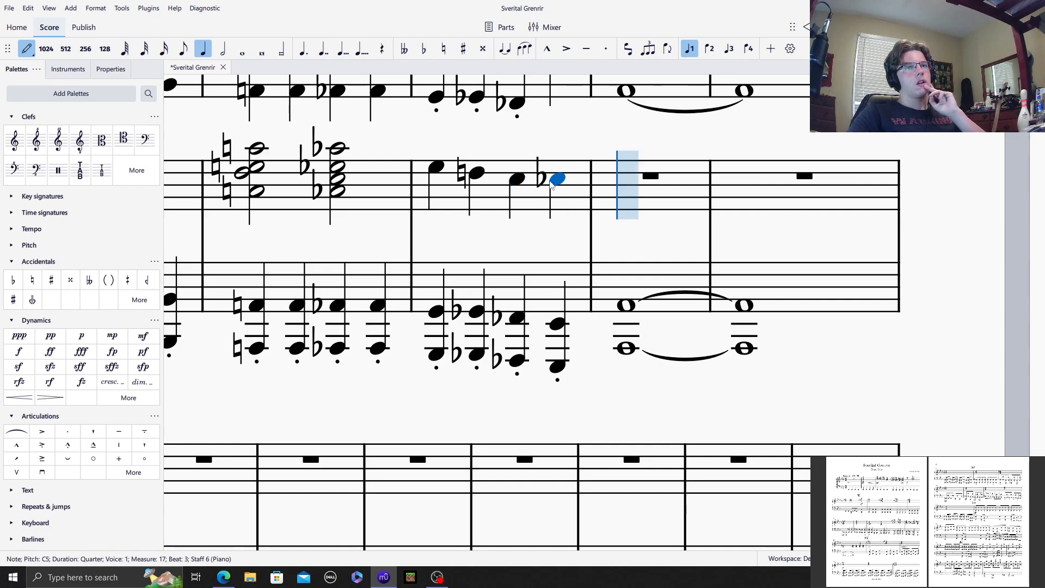
Step: Add B♭4 and G4 below beat 1, and A♮4 and G♭4 below beat 2, of piano treble measure 17
click(439, 188)
click(478, 198)
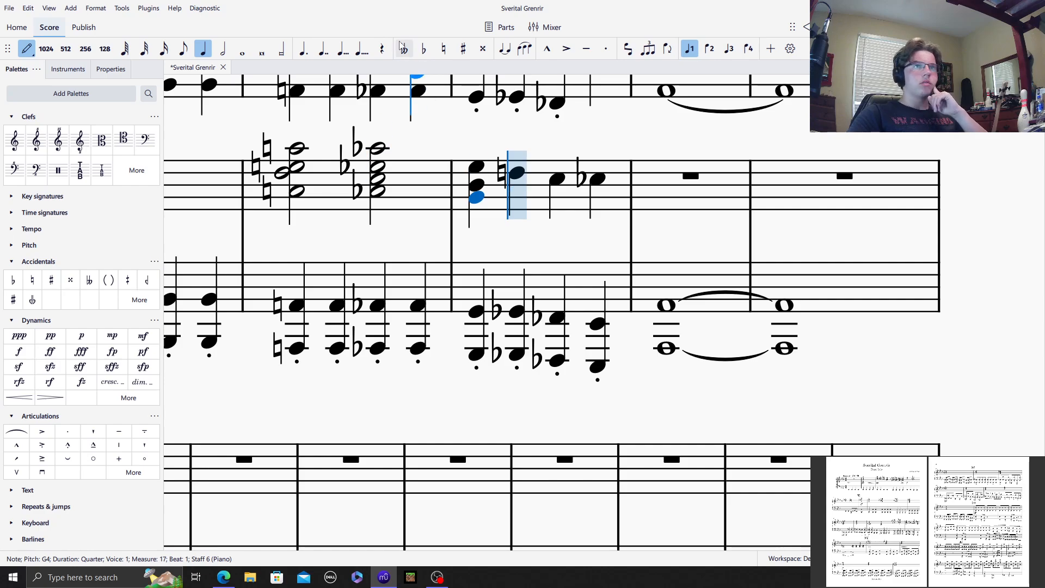
click(442, 49)
click(517, 190)
click(423, 49)
click(511, 206)
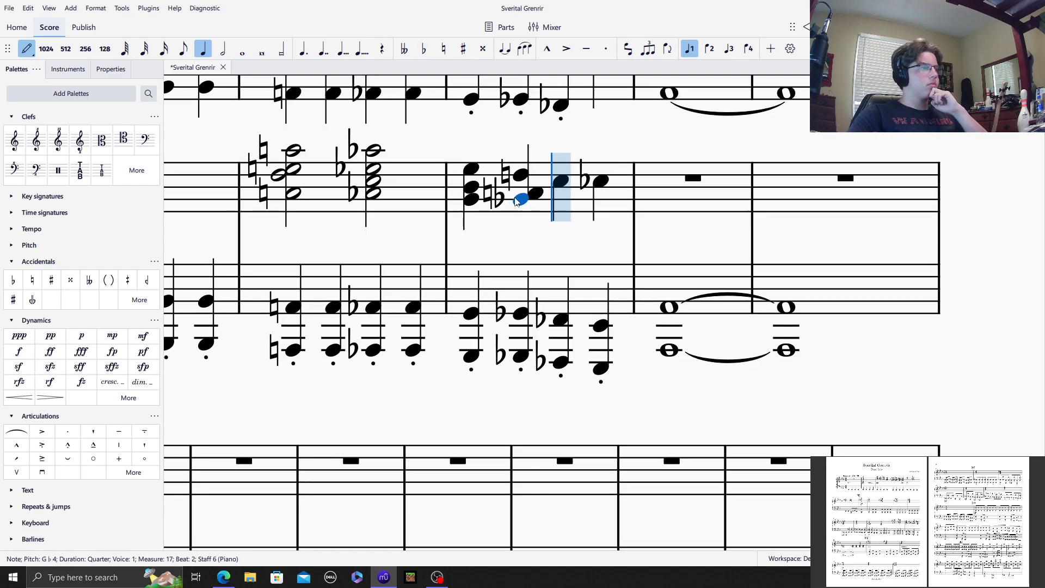
Step: Add G♮4 and F♭4 below the C5 on beat 3 of piano treble measure 17
click(443, 49)
click(561, 213)
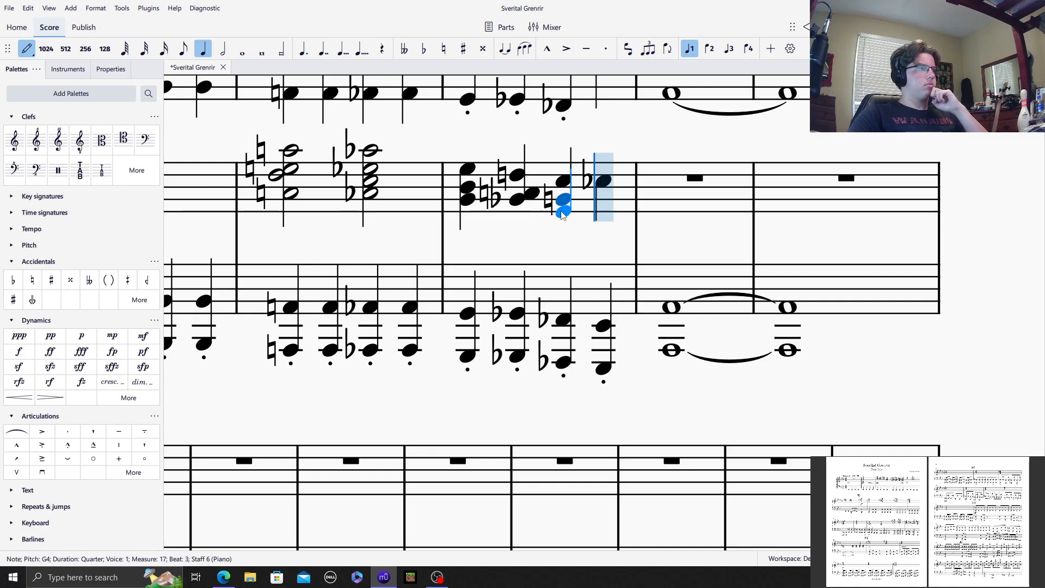
click(423, 49)
click(601, 209)
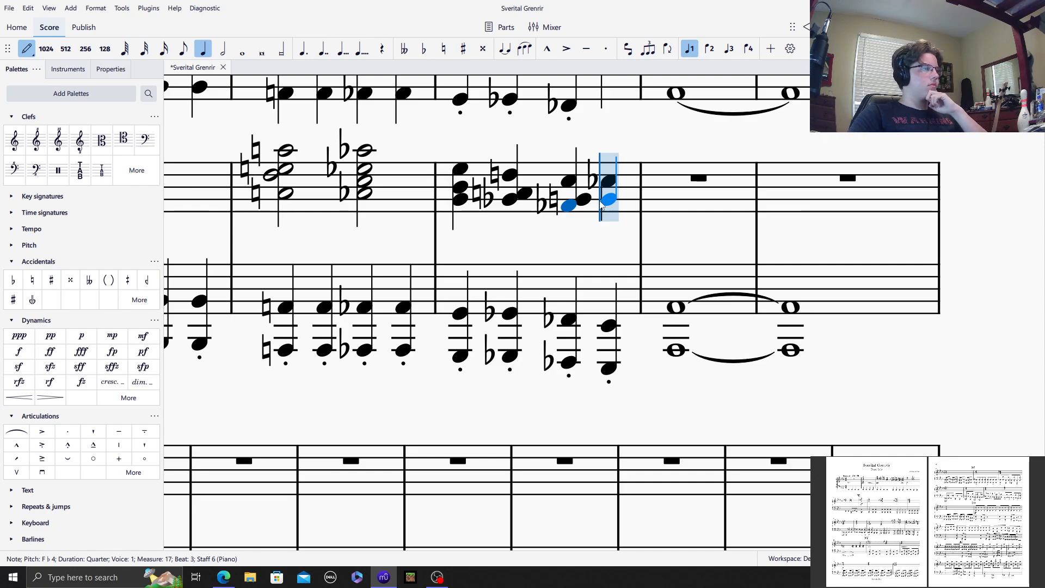
Step: Add G♭4 and E♭4 below the C♭5 on beat 4 of piano treble measure 17
click(424, 49)
click(597, 207)
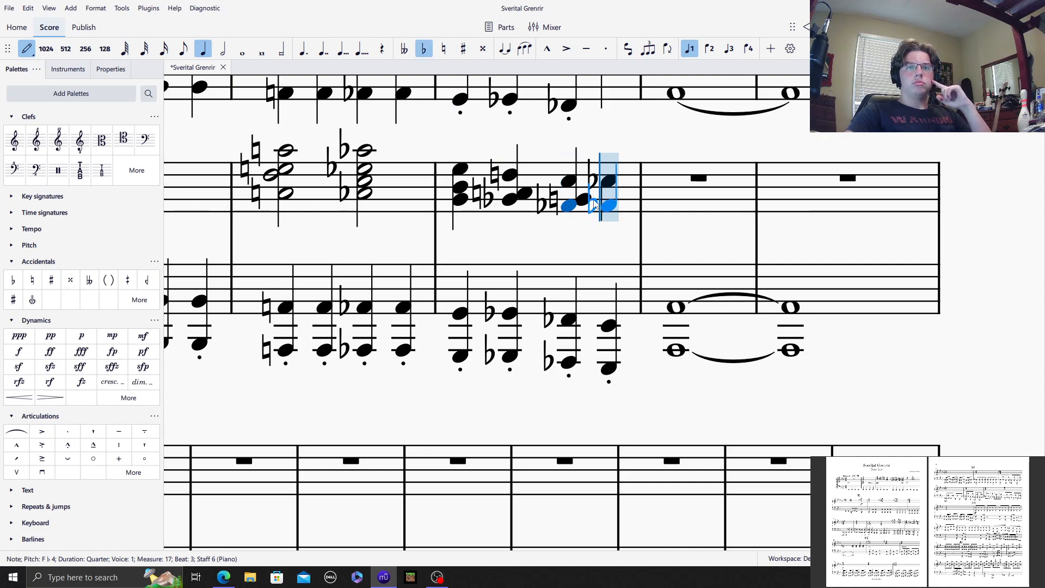
click(615, 208)
click(617, 212)
Step: Enter a whole-note chord of E♭4, C♭4 and A♭3 in piano treble measure 18
click(240, 52)
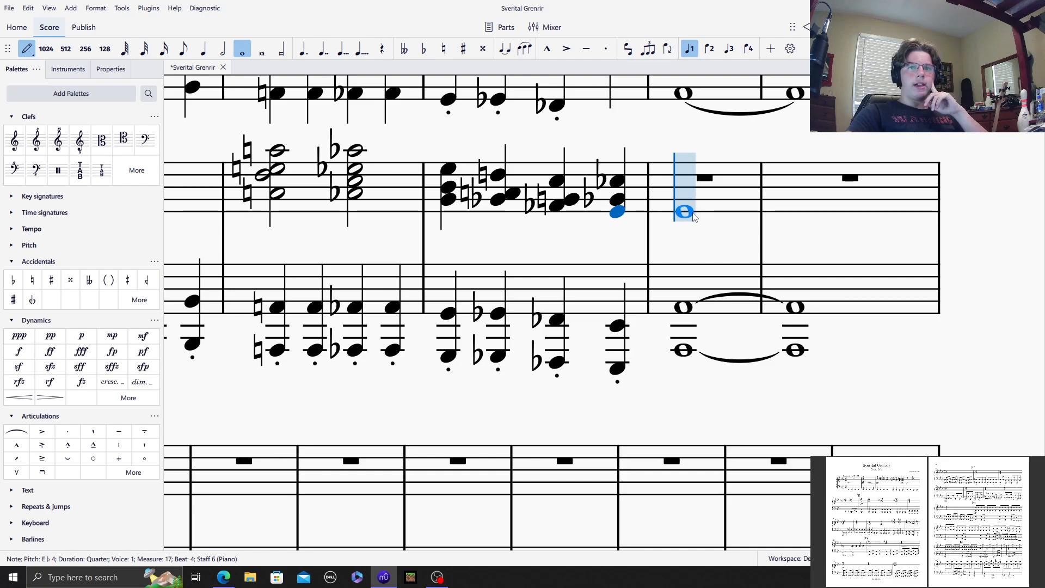
click(693, 213)
click(424, 48)
click(679, 217)
click(685, 237)
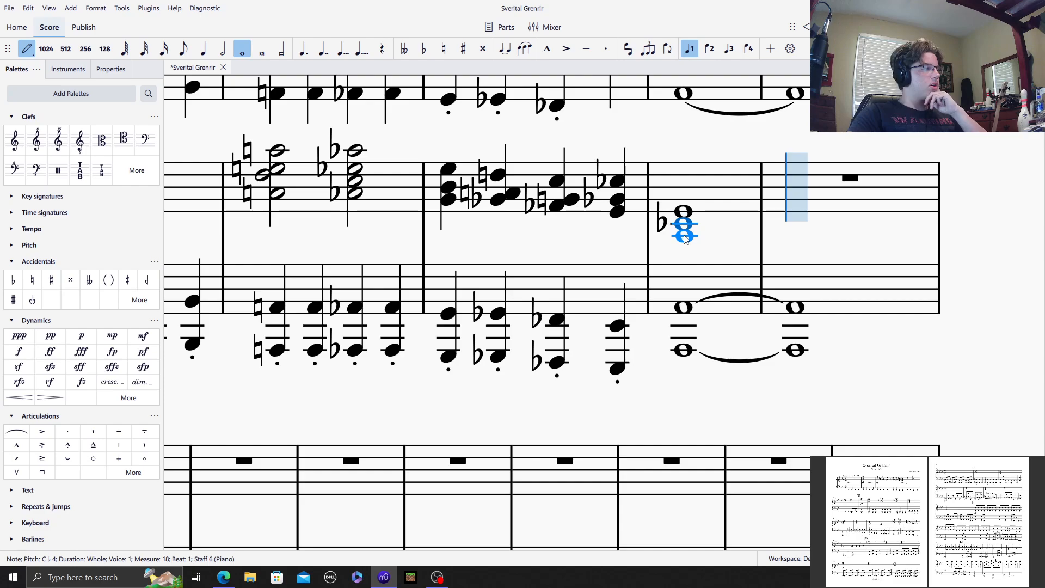
click(684, 237)
Step: Enter four staccato E♭4 quarter notes in piano treble measure 19
click(209, 53)
click(606, 48)
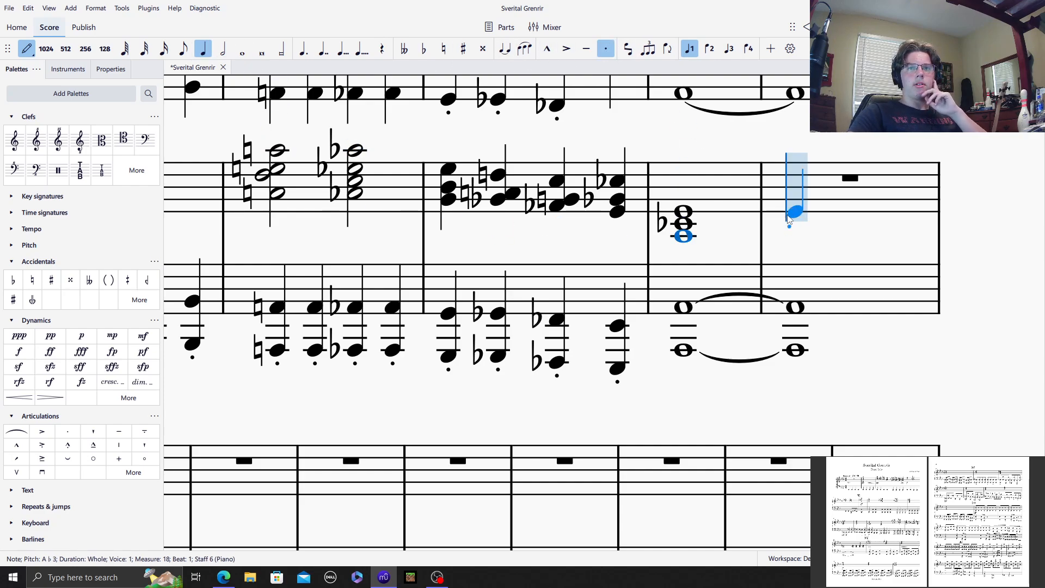
click(795, 212)
click(832, 211)
click(872, 212)
click(907, 212)
Step: Add C♭4 below each of the four staccato quarter notes in piano treble measure 19
scroll(849, 332, up, 10)
drag(372, 548, 394, 548)
click(423, 49)
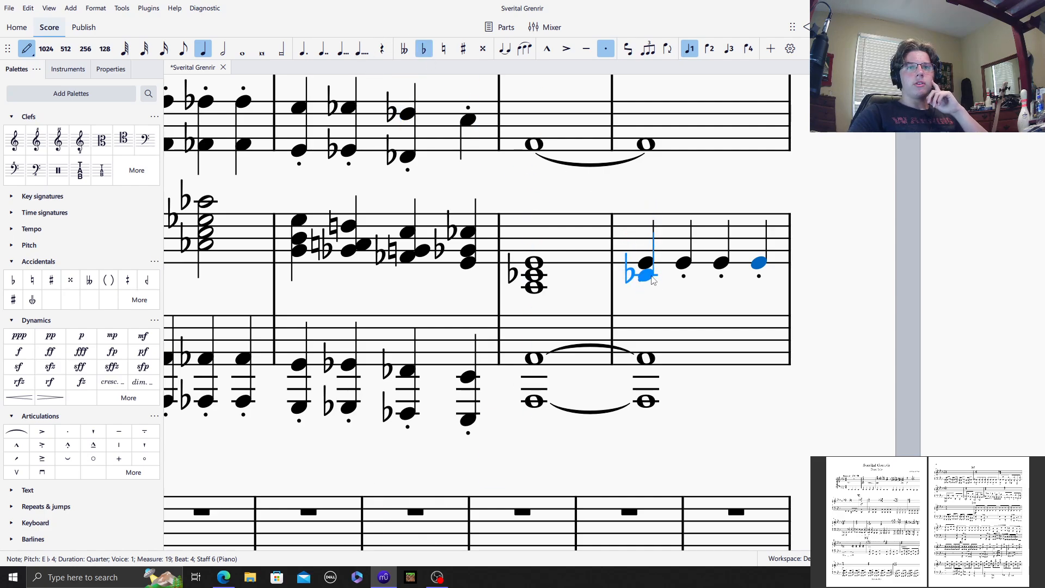
click(648, 276)
click(834, 276)
click(870, 276)
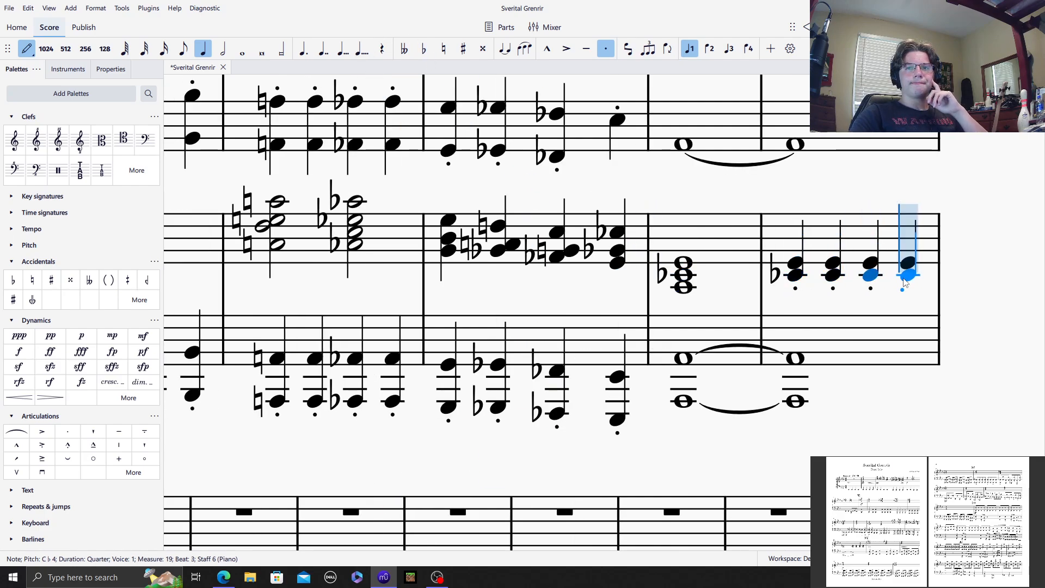
click(906, 276)
Step: Add A♭3 at the bottom of all four chords in piano treble measure 19 and leave note input
scroll(824, 364, up, 10)
drag(379, 548, 417, 546)
click(656, 240)
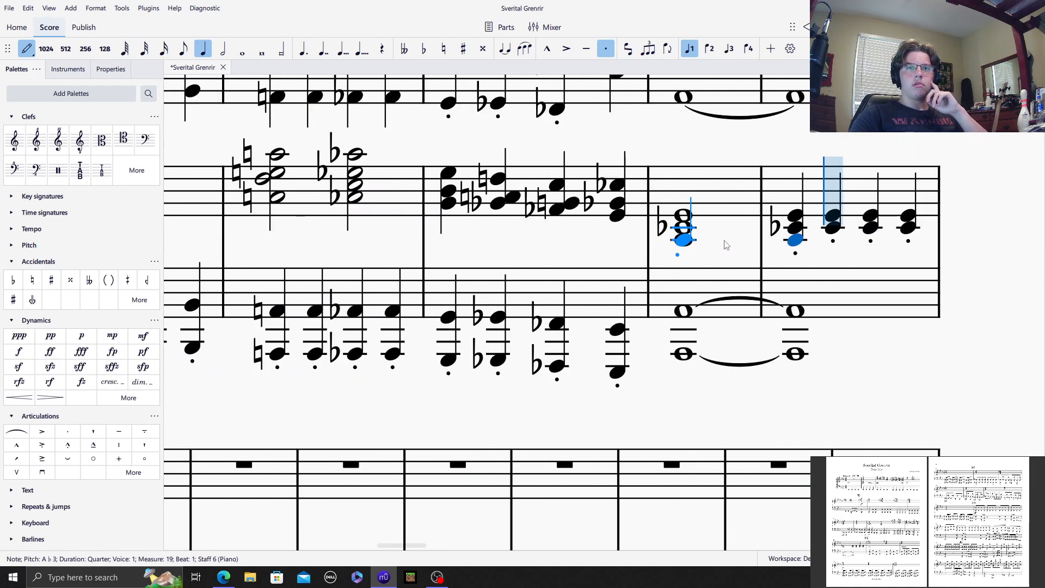
click(843, 245)
click(871, 241)
click(907, 241)
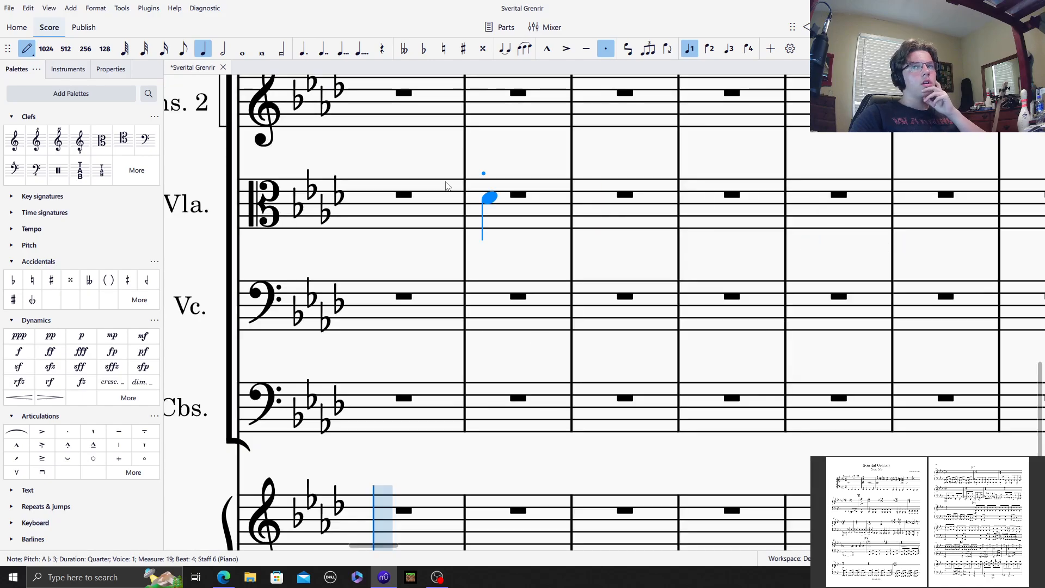
key(Escape)
key(Escape)
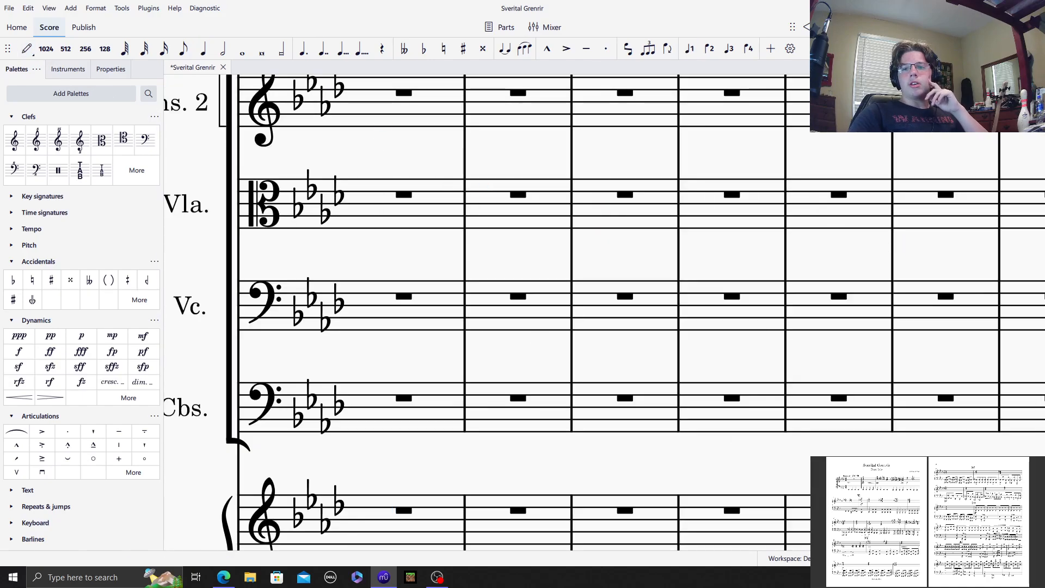
Step: Play the score back from measure 1 through measure 19 and stop playback
scroll(555, 214, down, 5)
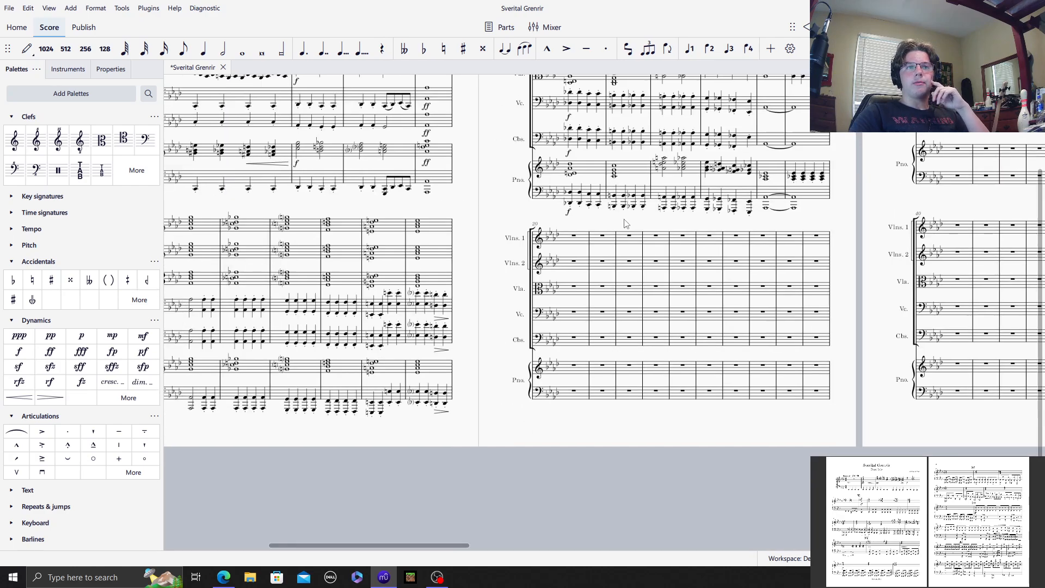
key(ctrl+Home)
click(433, 377)
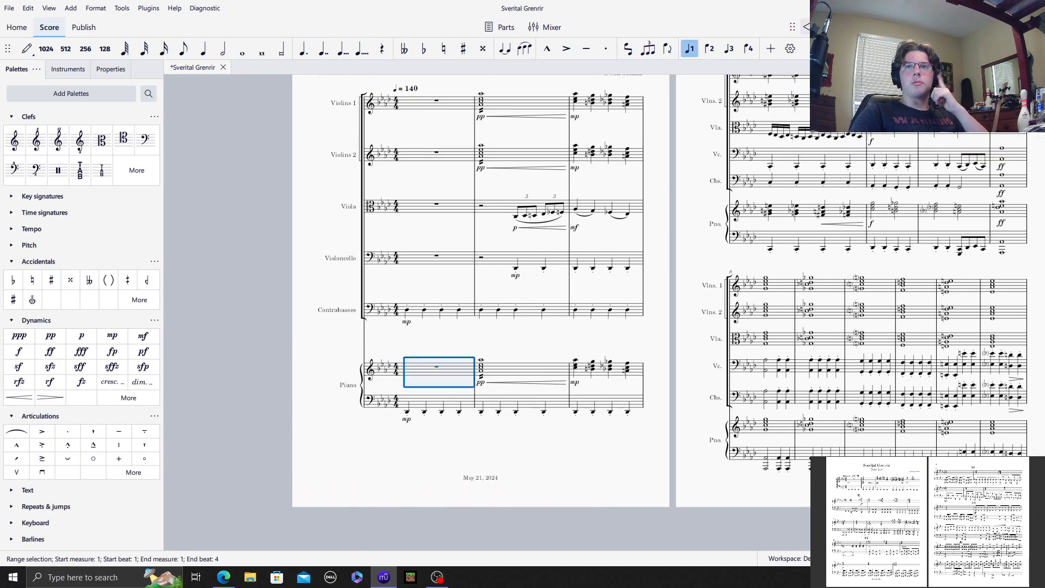
key(space)
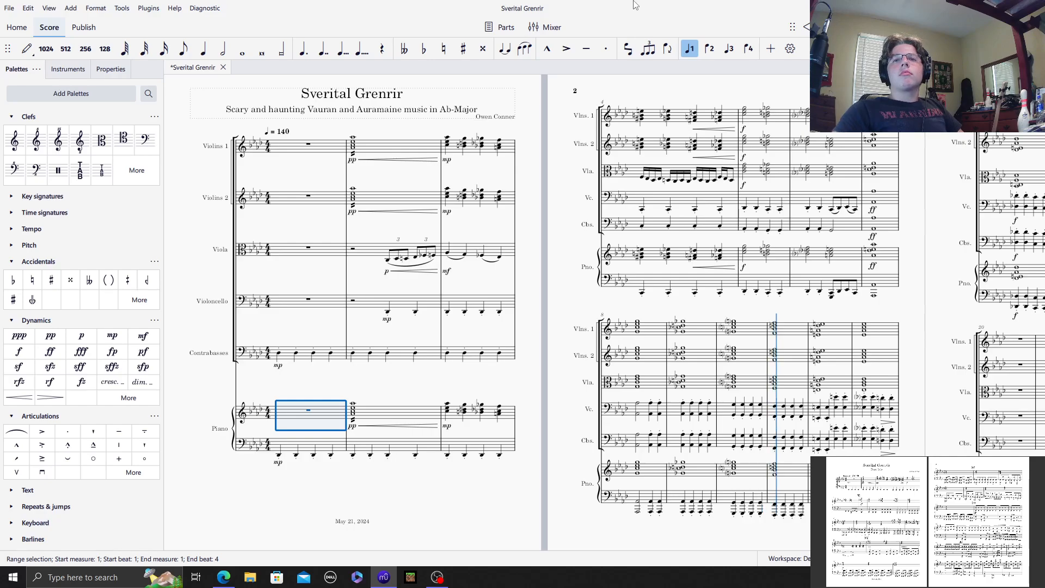
click(314, 300)
key(Escape)
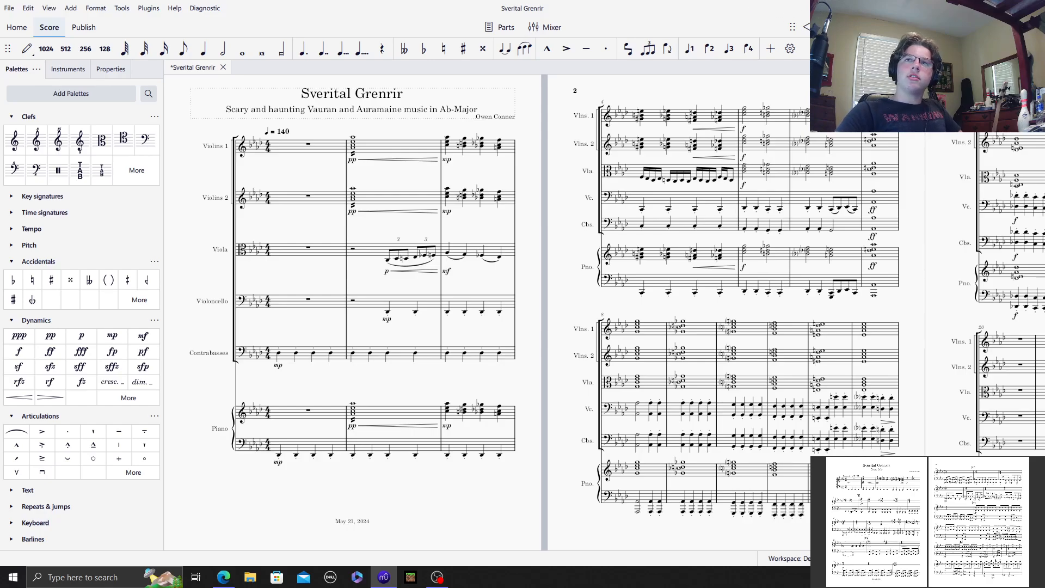
key(space)
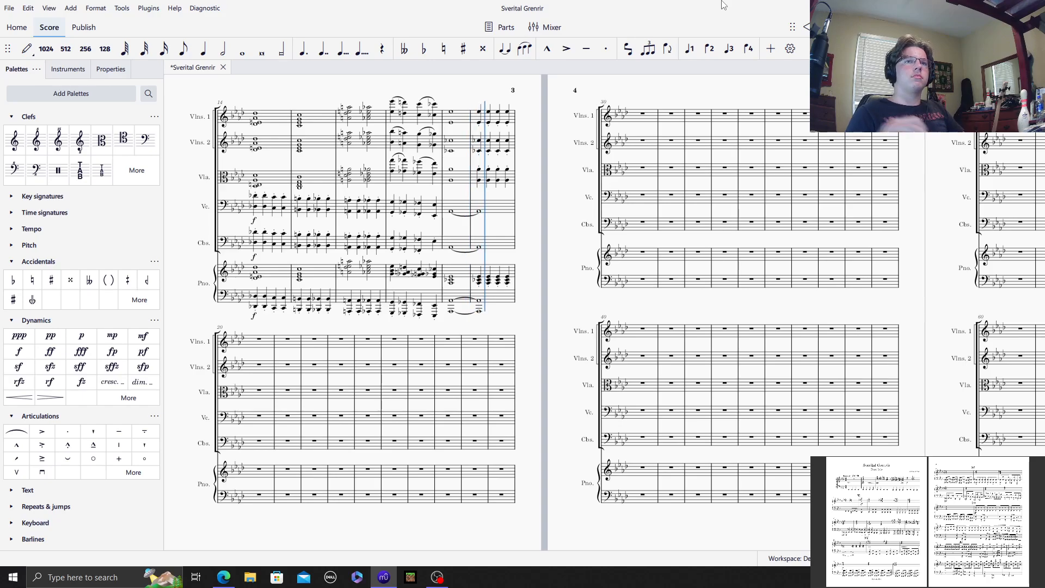
key(space)
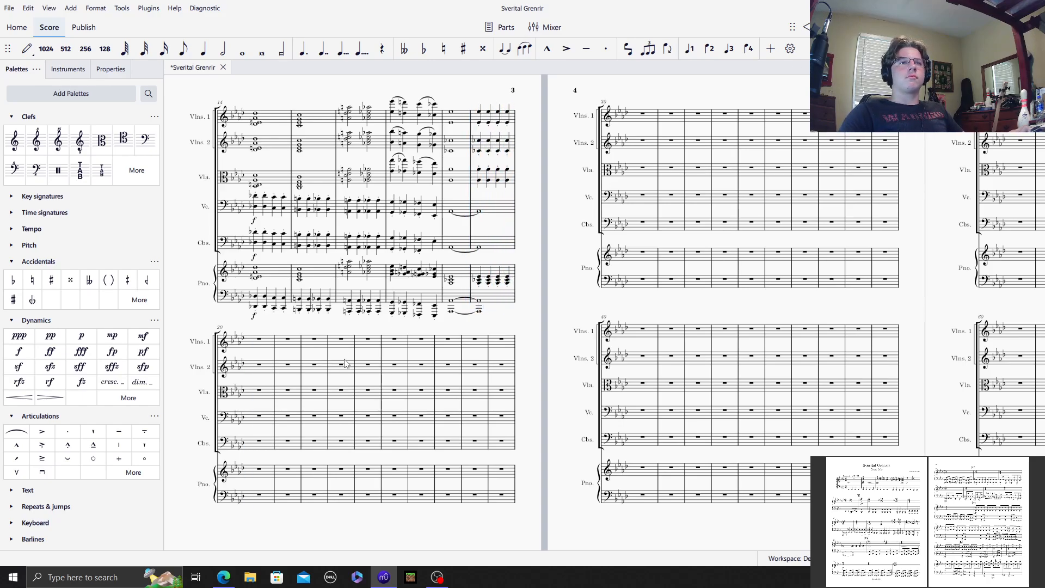
Step: Collapse the expanded Clefs, Accidentals, Dynamics and Articulations palettes
drag(551, 223, 855, 201)
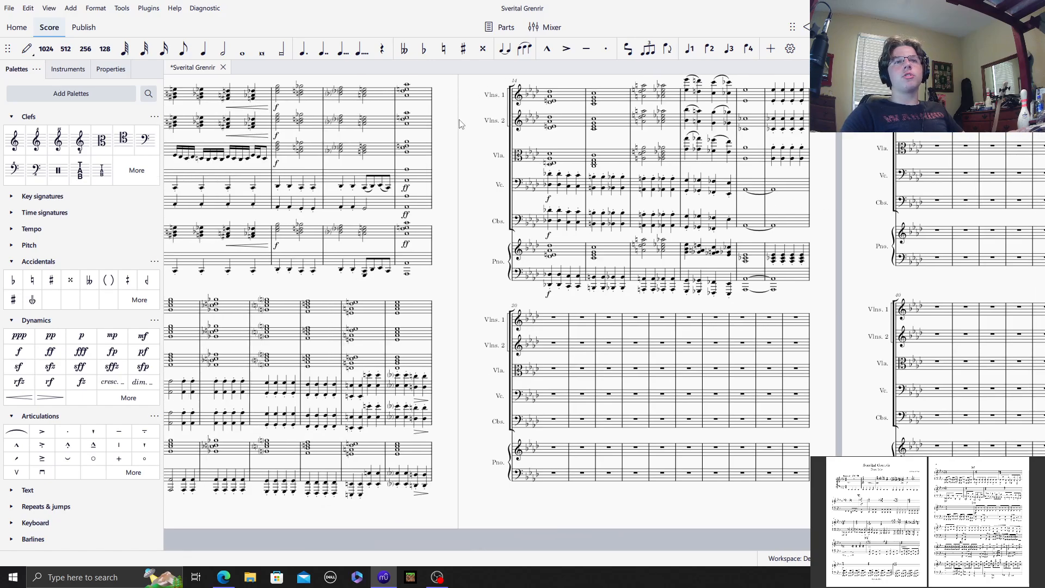
drag(445, 135, 787, 152)
drag(429, 358, 507, 346)
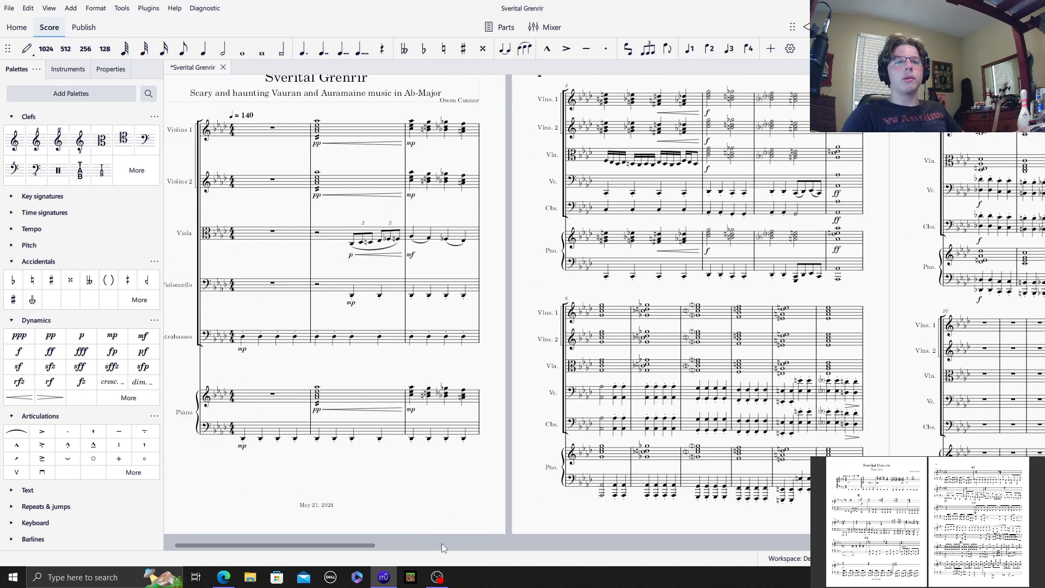
click(12, 117)
click(12, 198)
click(11, 214)
click(11, 231)
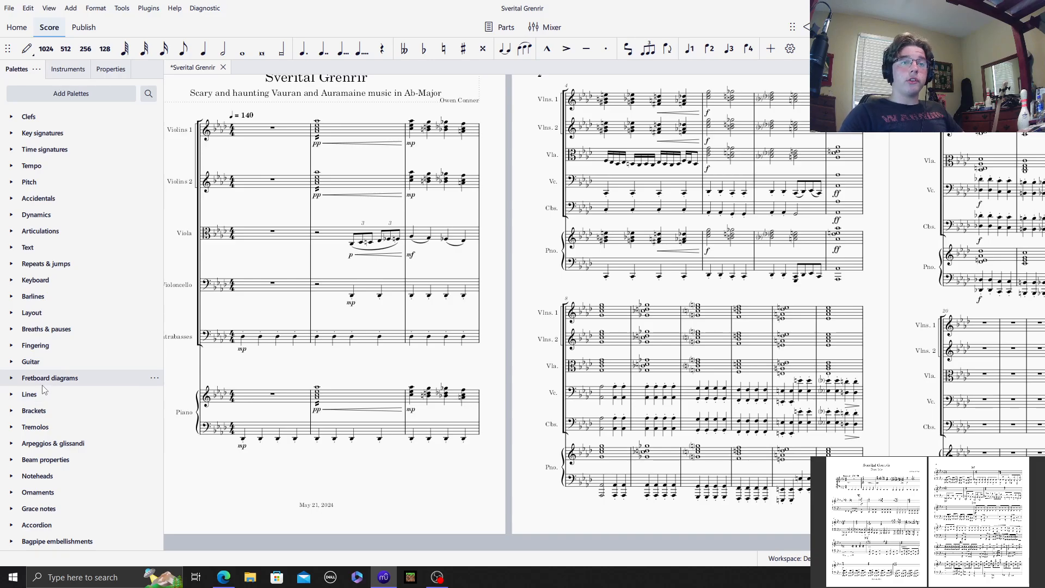
Step: Switch to OBS Studio
click(437, 577)
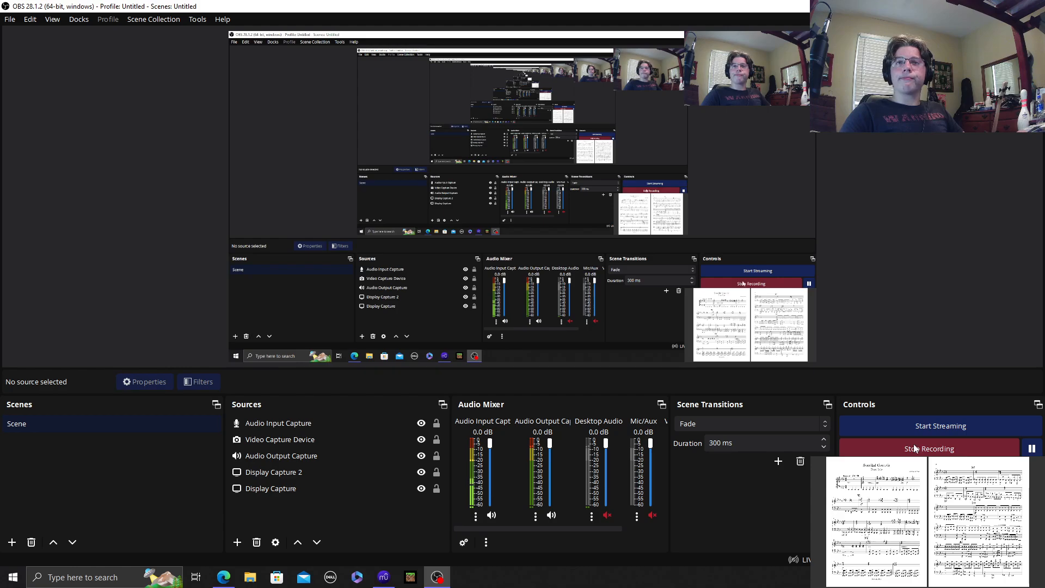